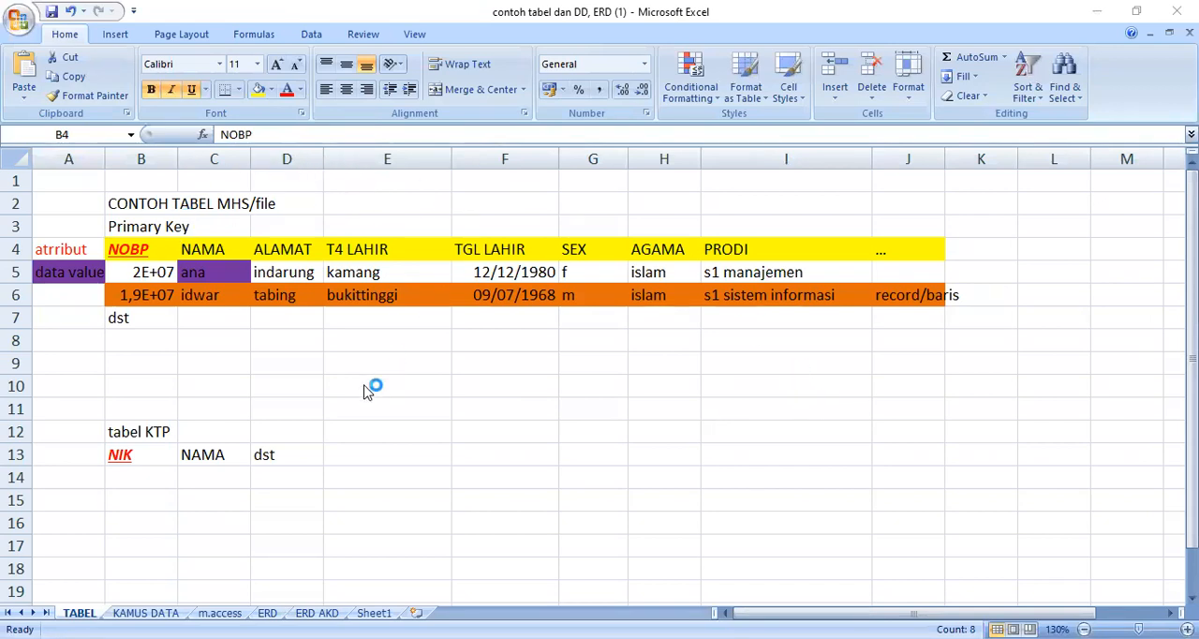
# Step: Fill the table title cells B2:D2 with dark olive green
pyautogui.moveTo(120, 203); pyautogui.dragTo(265, 201)
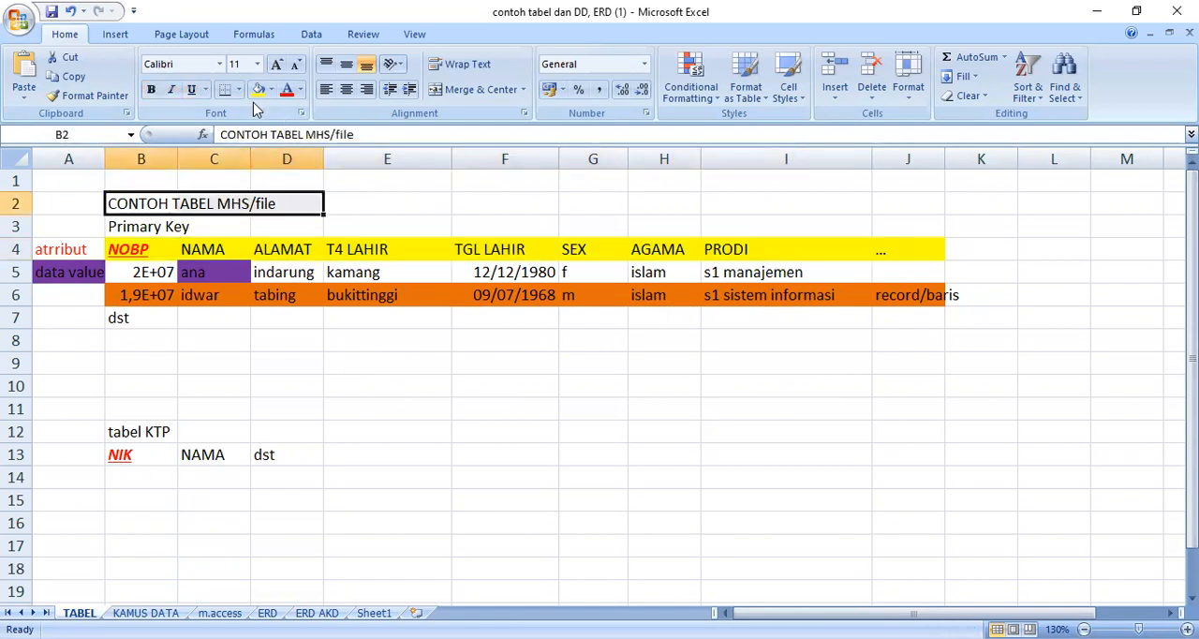
pyautogui.click(258, 89)
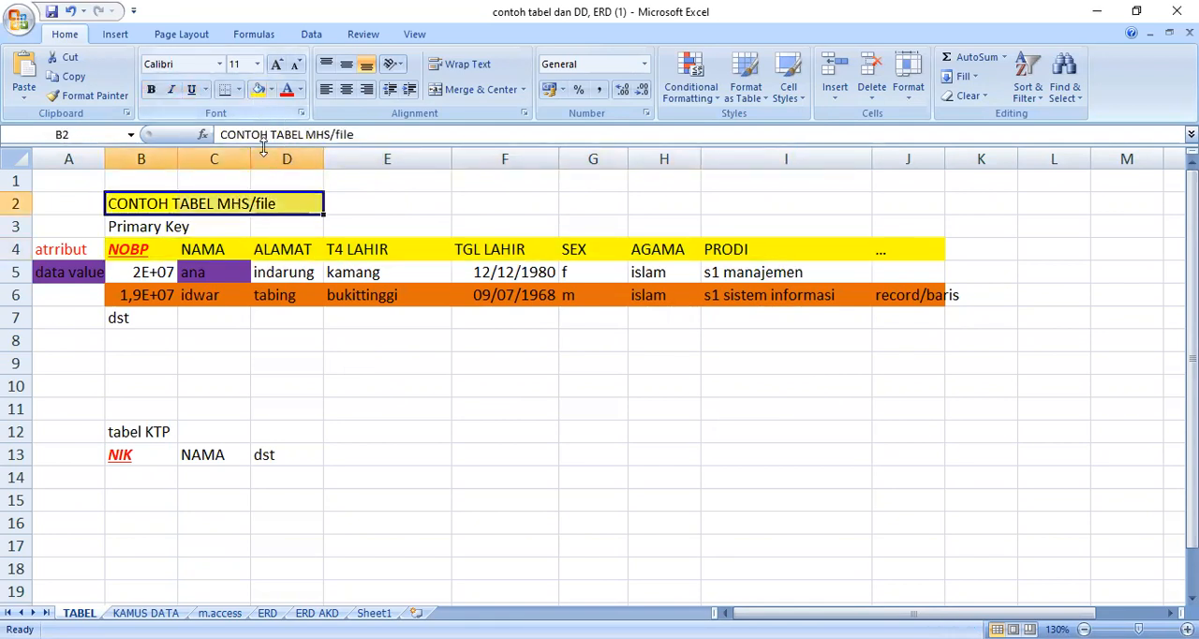
pyautogui.click(269, 89)
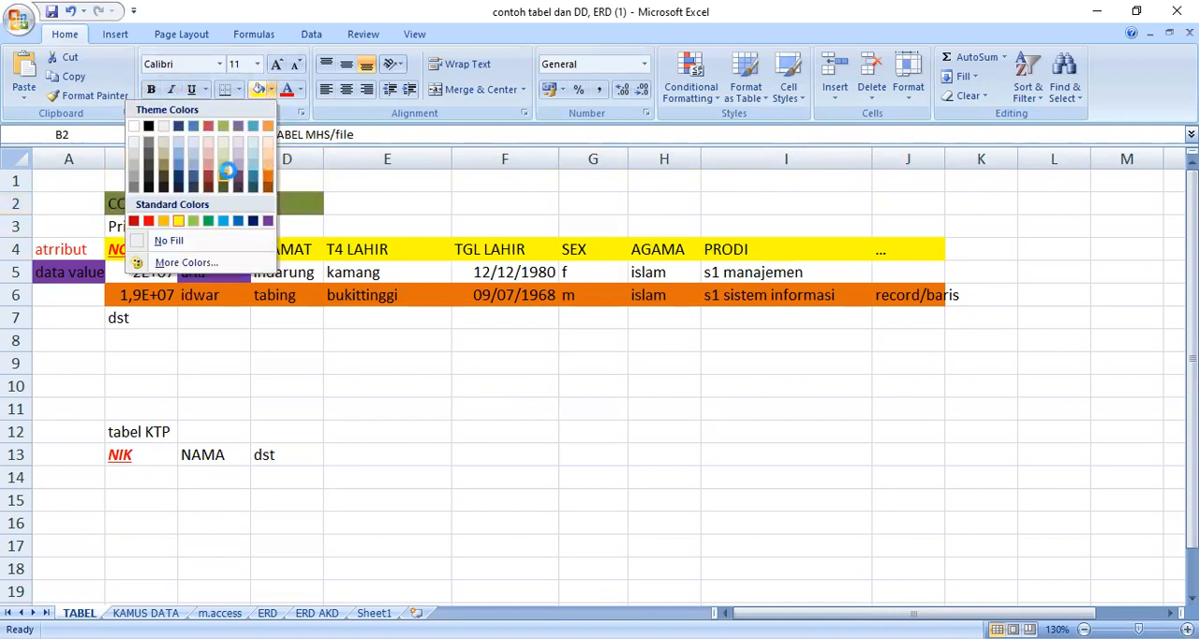
pyautogui.click(333, 186)
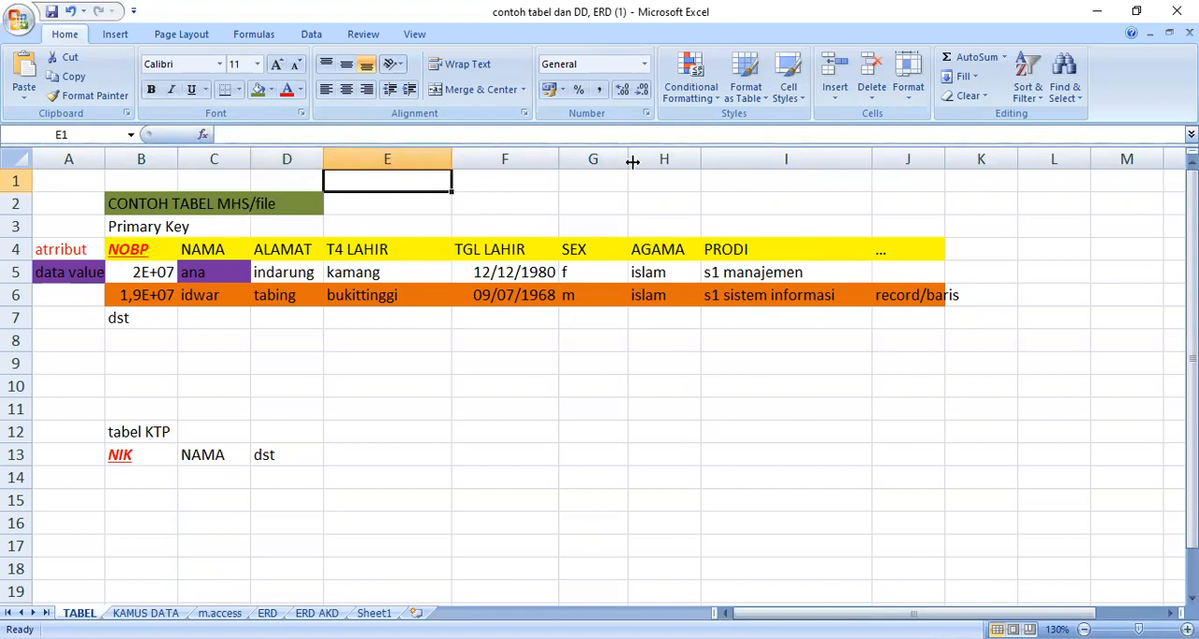
# Step: Examine the attribute headings of the student table in row 4, from NOBP across to PRODI
pyautogui.click(68, 251)
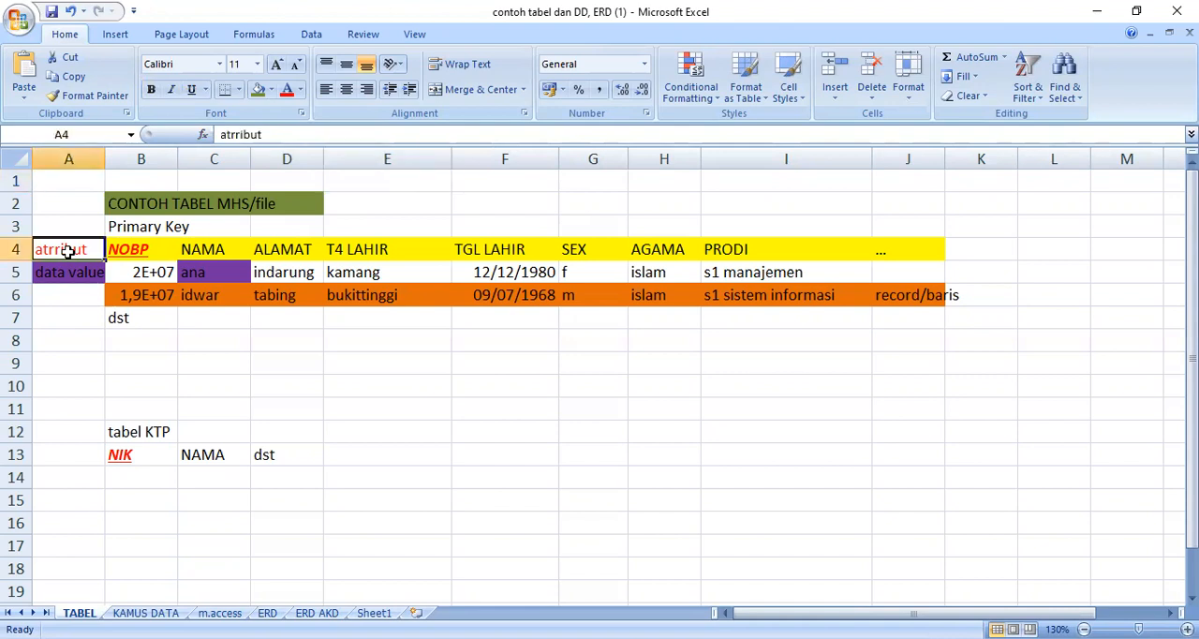
pyautogui.click(144, 253)
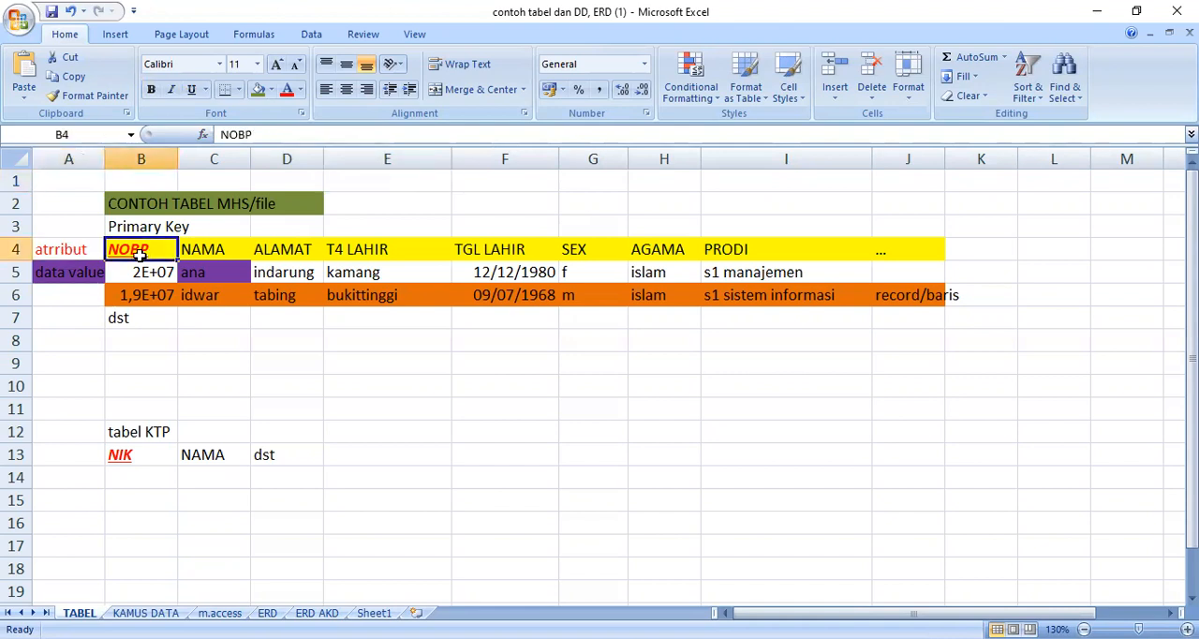
pyautogui.click(207, 251)
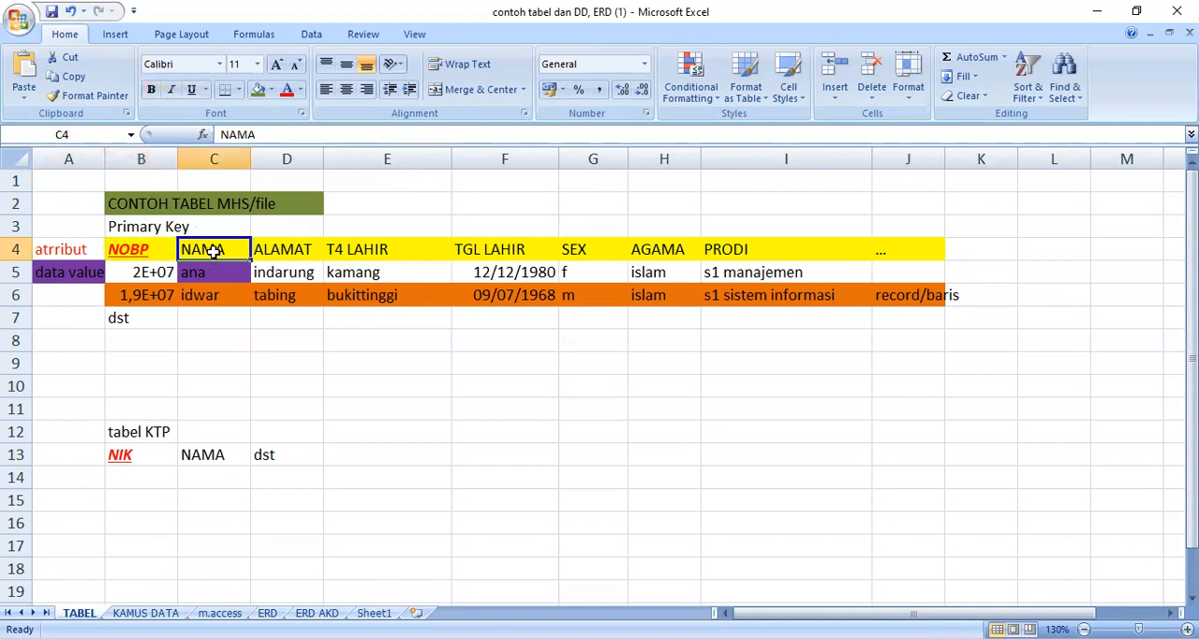
pyautogui.click(281, 248)
pyautogui.click(352, 248)
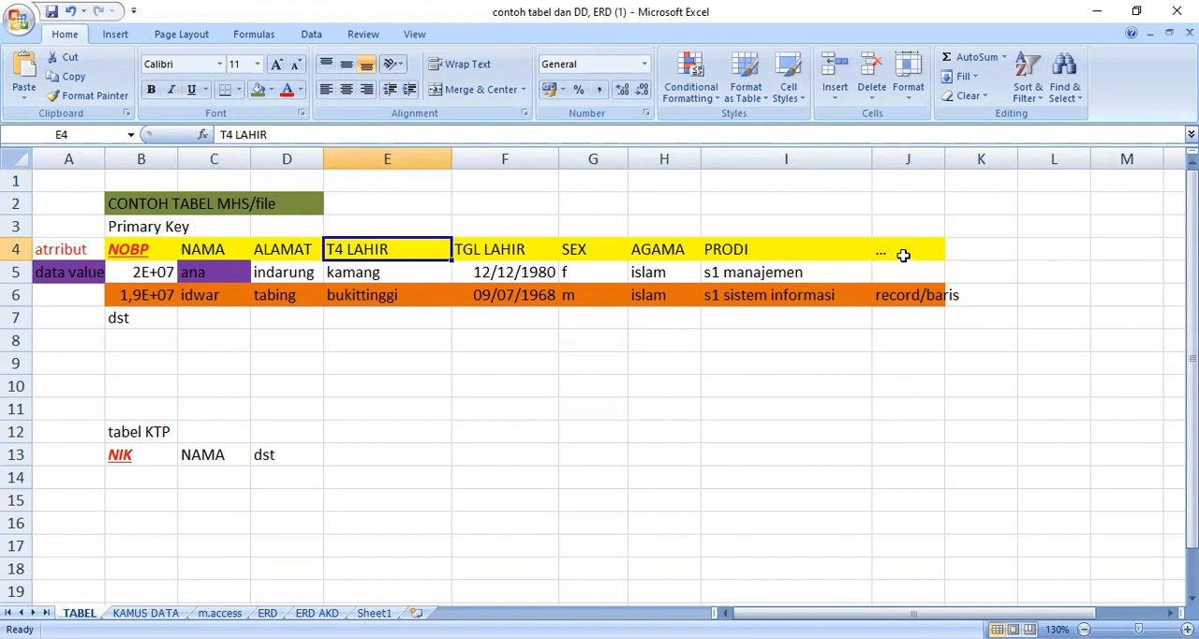
pyautogui.moveTo(148, 255); pyautogui.dragTo(910, 251)
pyautogui.click(996, 214)
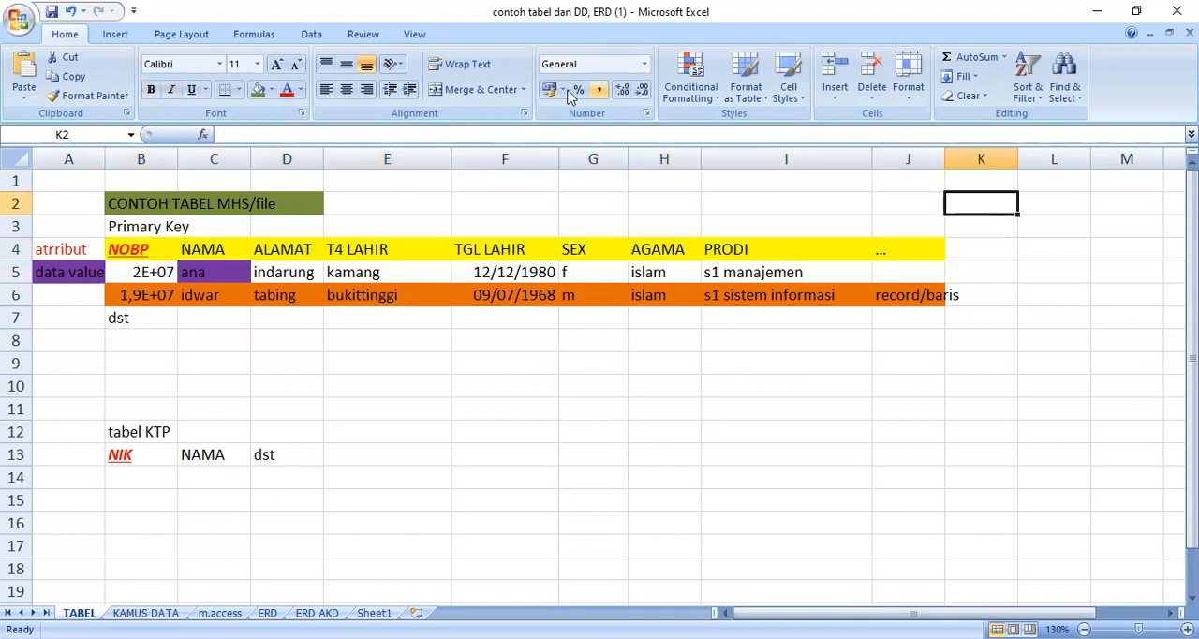
pyautogui.moveTo(128, 250); pyautogui.dragTo(778, 253)
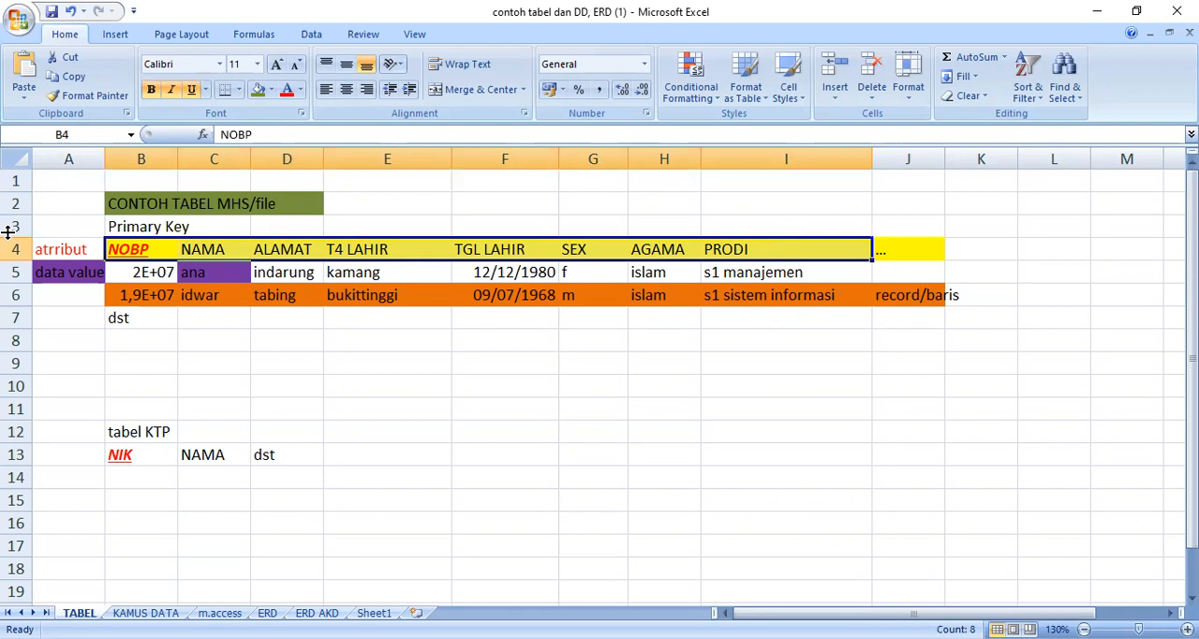
# Step: Widen column B so the NOBP numbers show in full
pyautogui.click(187, 155)
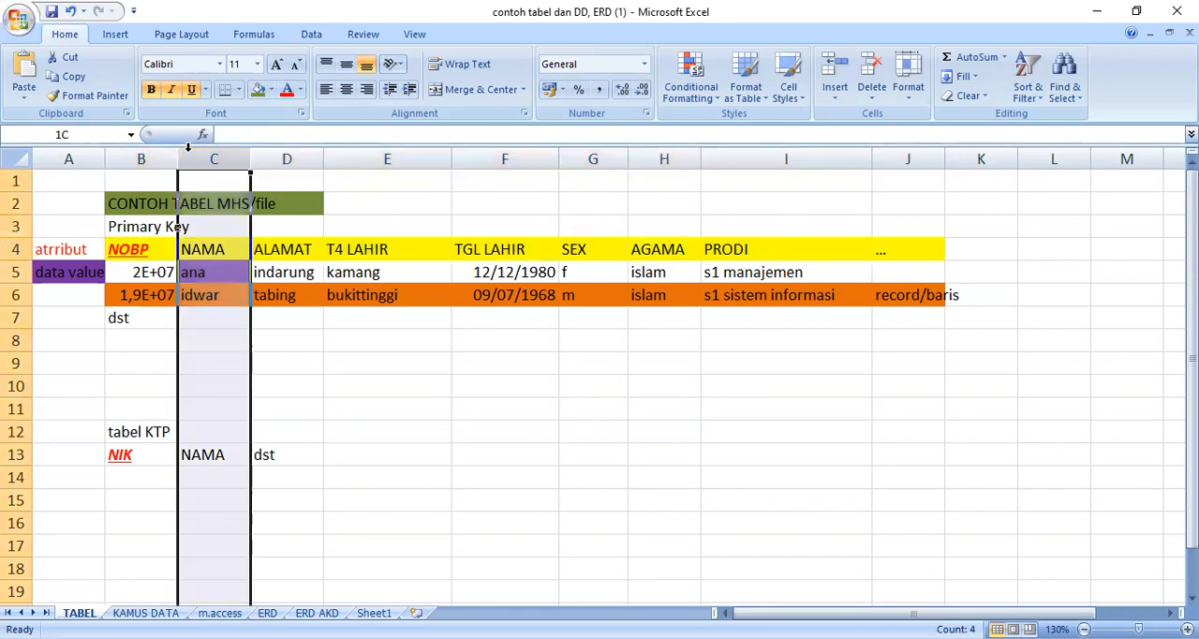
pyautogui.moveTo(178, 157); pyautogui.dragTo(214, 157)
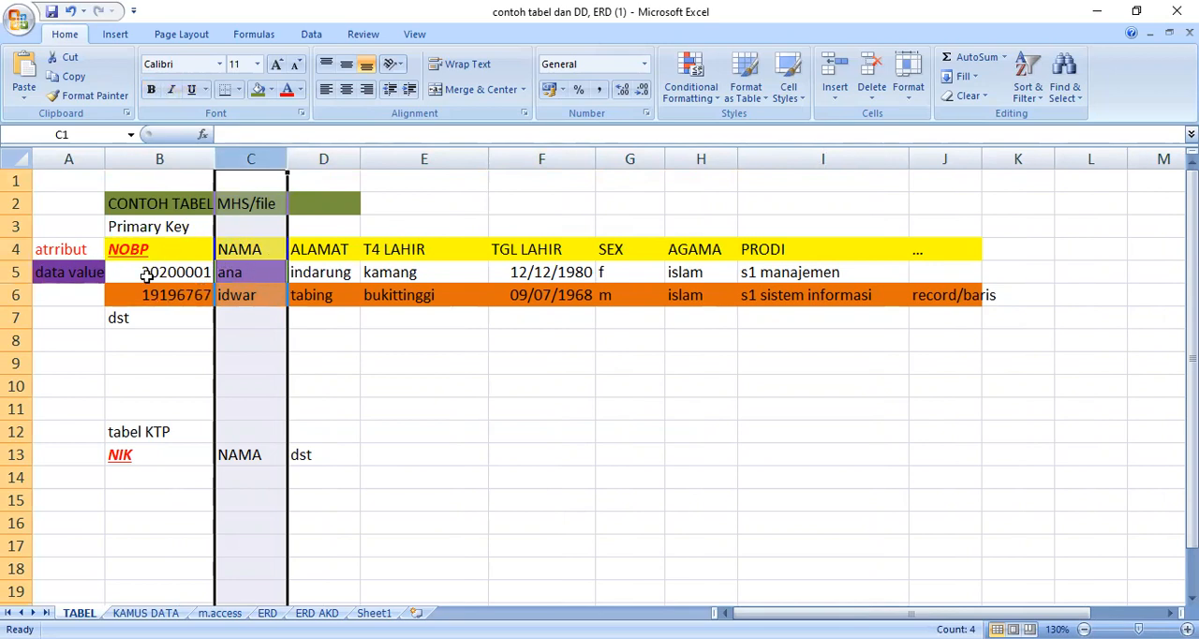
# Step: Examine the two student records in rows 5 and 6, including the record/baris label
pyautogui.moveTo(125, 272); pyautogui.dragTo(803, 286)
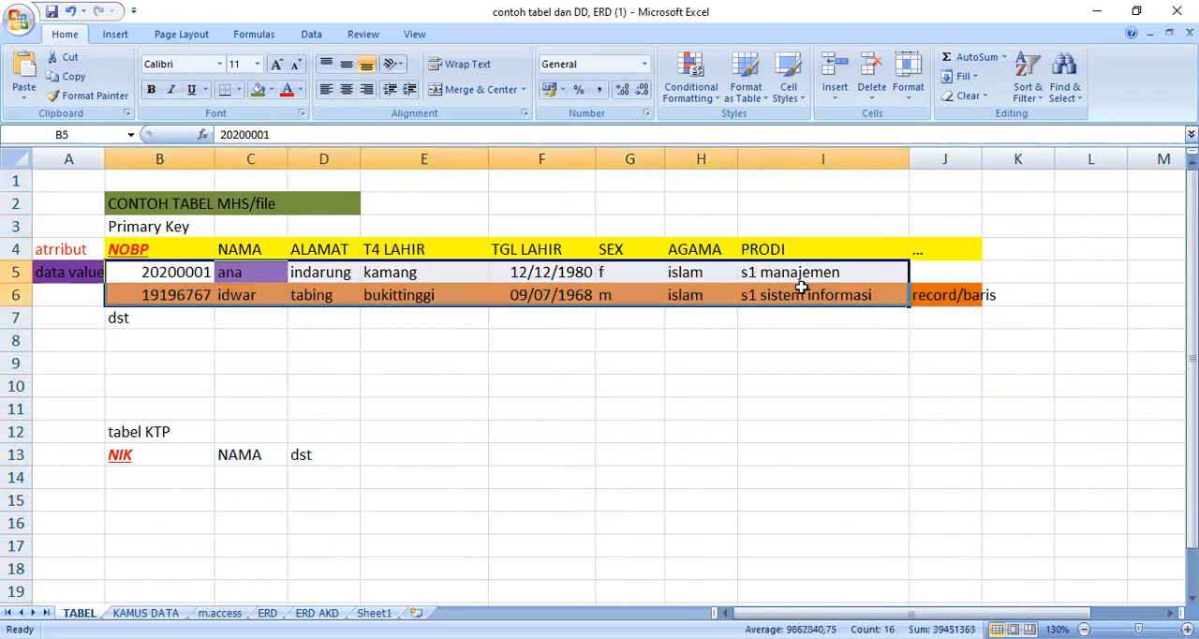
pyautogui.click(946, 293)
pyautogui.click(138, 293)
pyautogui.moveTo(251, 293); pyautogui.dragTo(963, 298)
pyautogui.click(629, 340)
# Step: Examine the data value label and individual values, comparing the attribute headings in row 4 with the records below
pyautogui.click(68, 271)
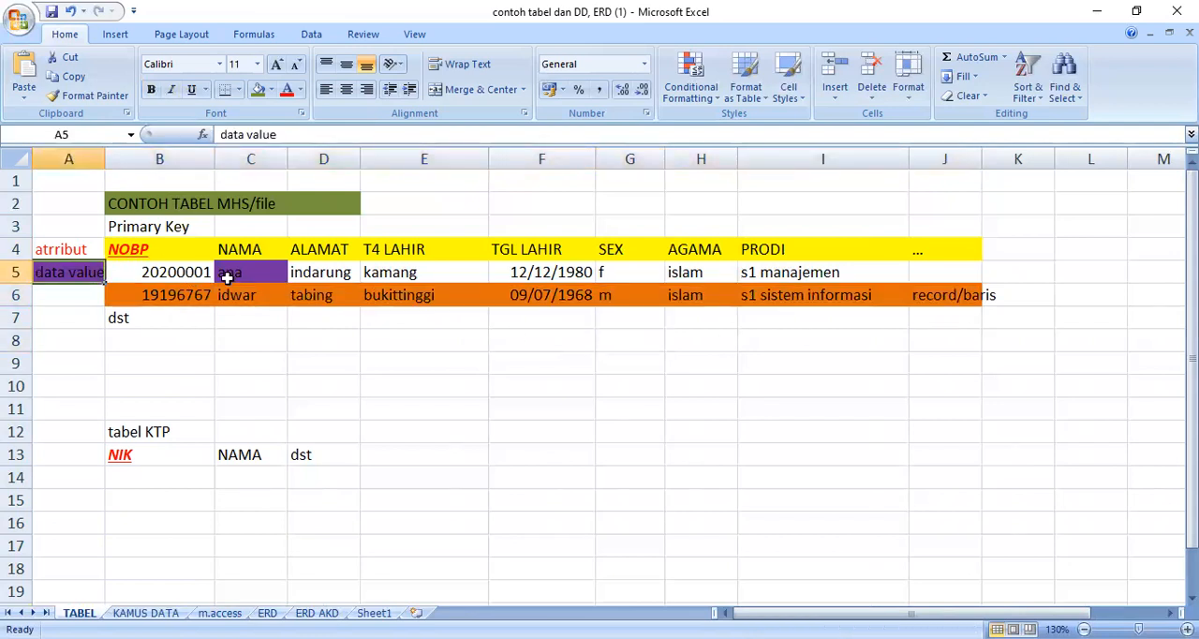
pyautogui.click(230, 277)
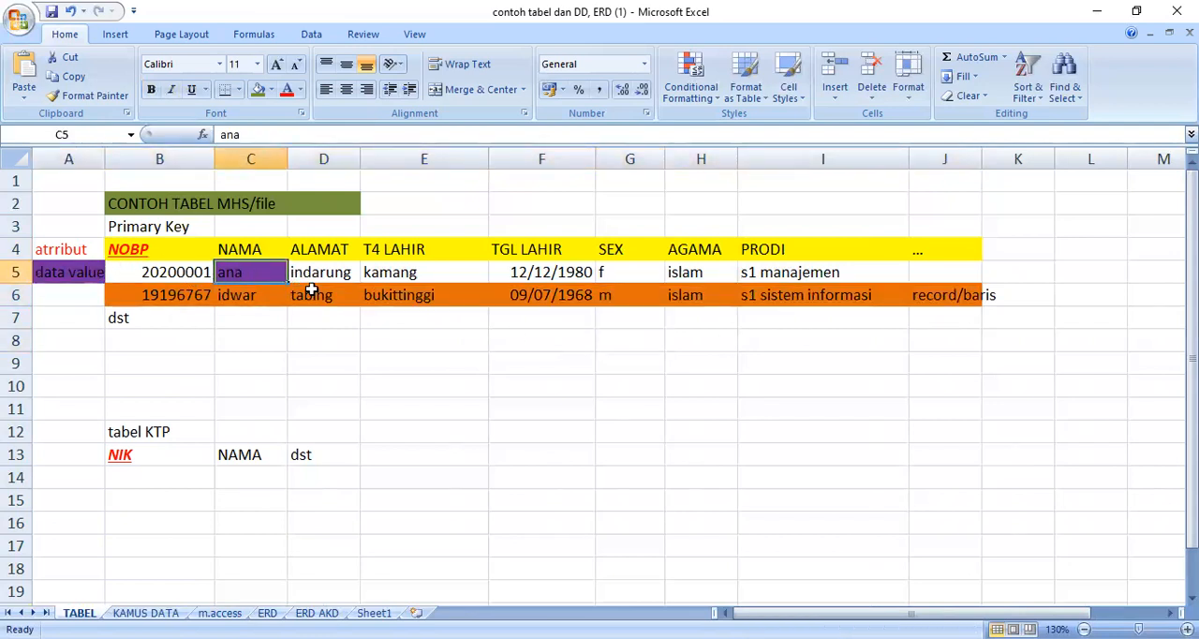
pyautogui.click(395, 296)
pyautogui.click(414, 278)
pyautogui.click(564, 272)
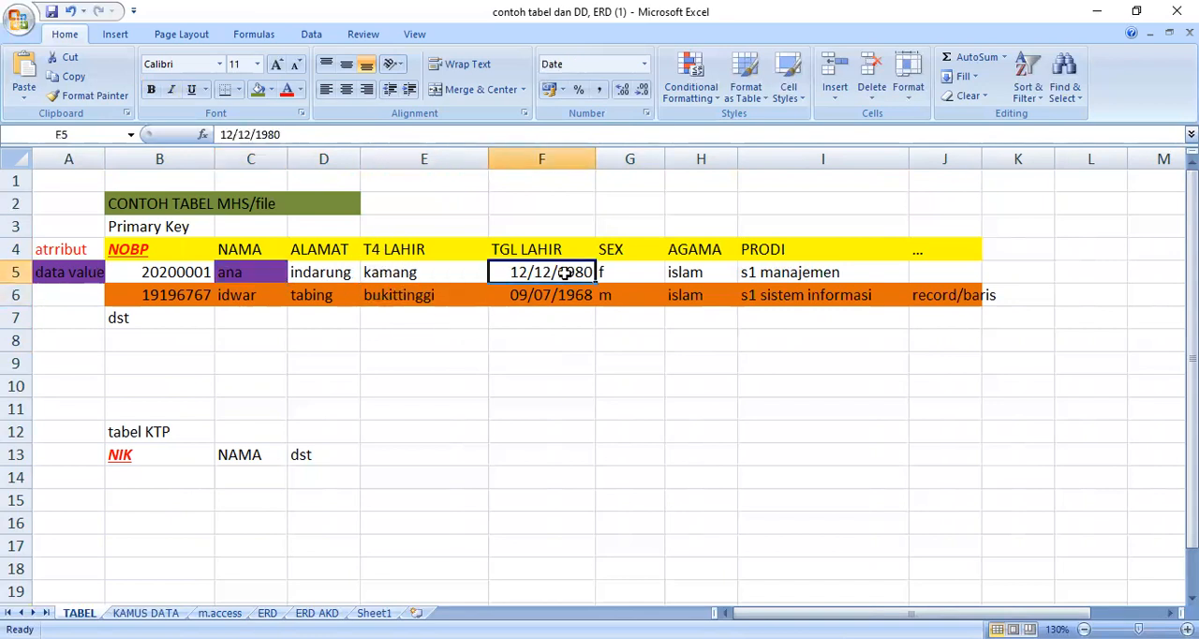
pyautogui.click(552, 299)
pyautogui.click(616, 277)
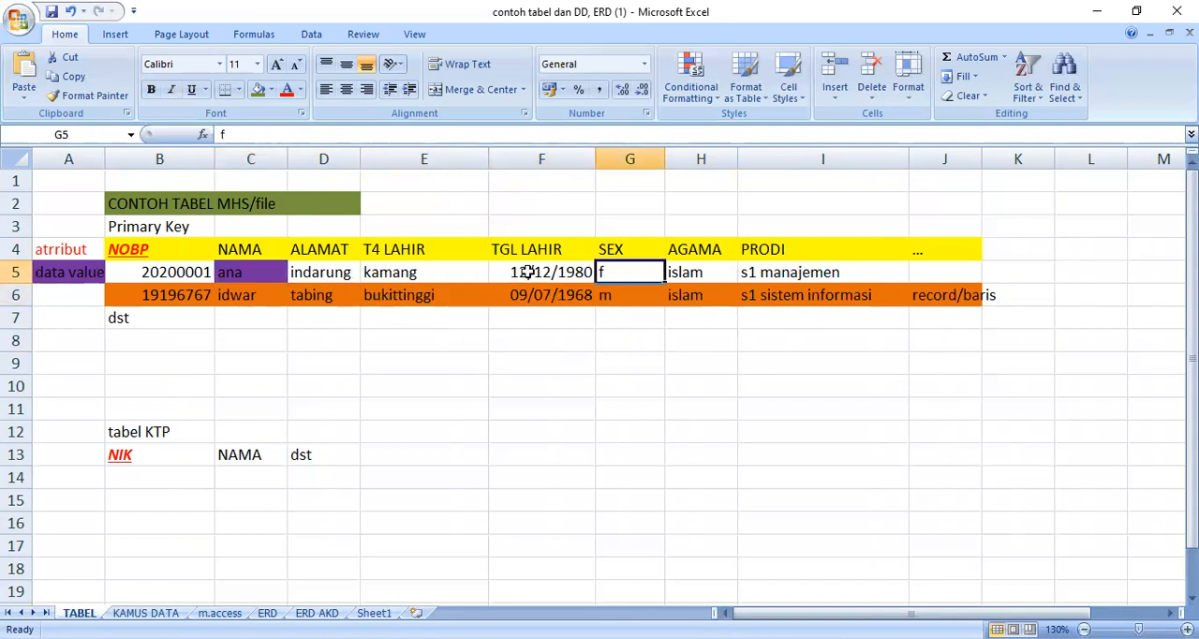
pyautogui.click(83, 272)
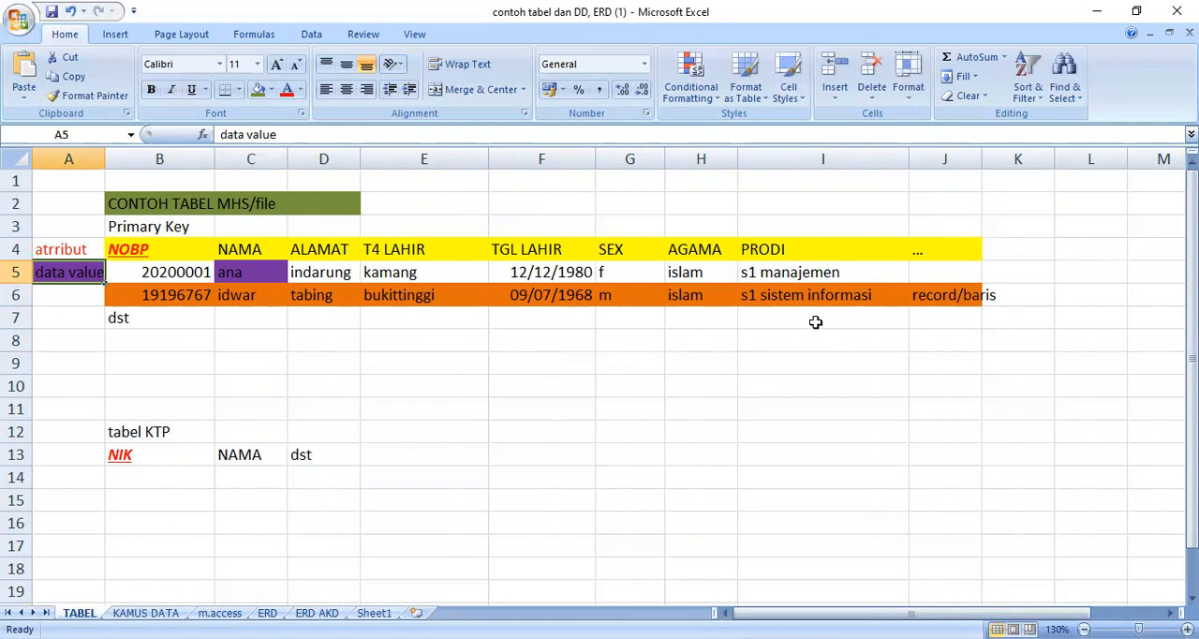
pyautogui.click(157, 251)
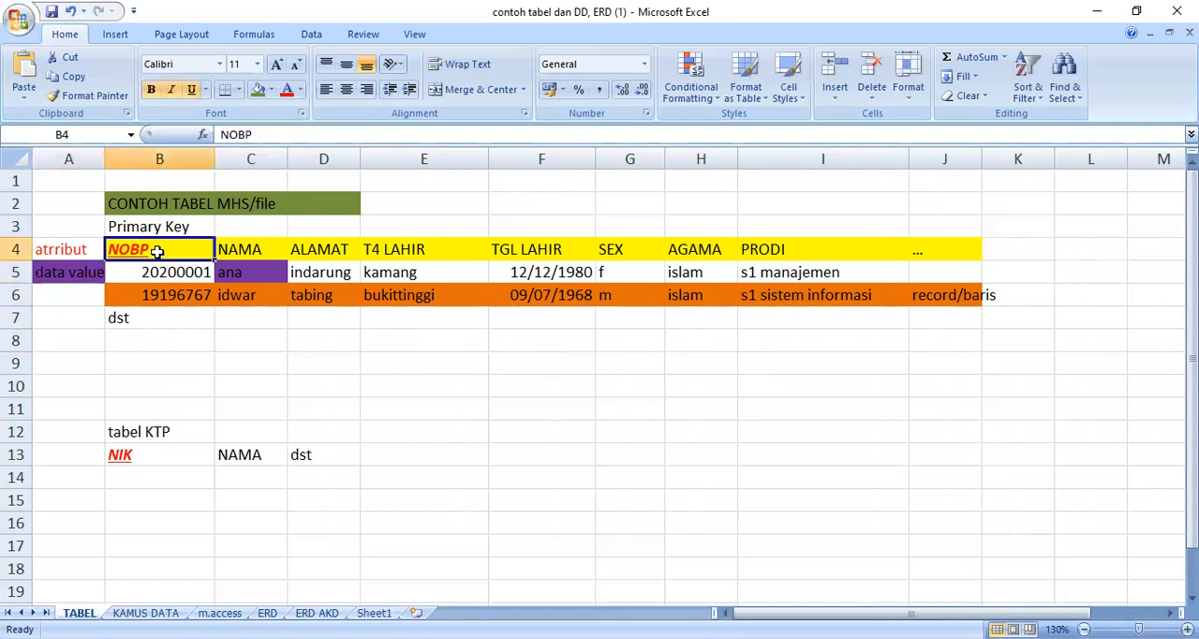
pyautogui.click(787, 257)
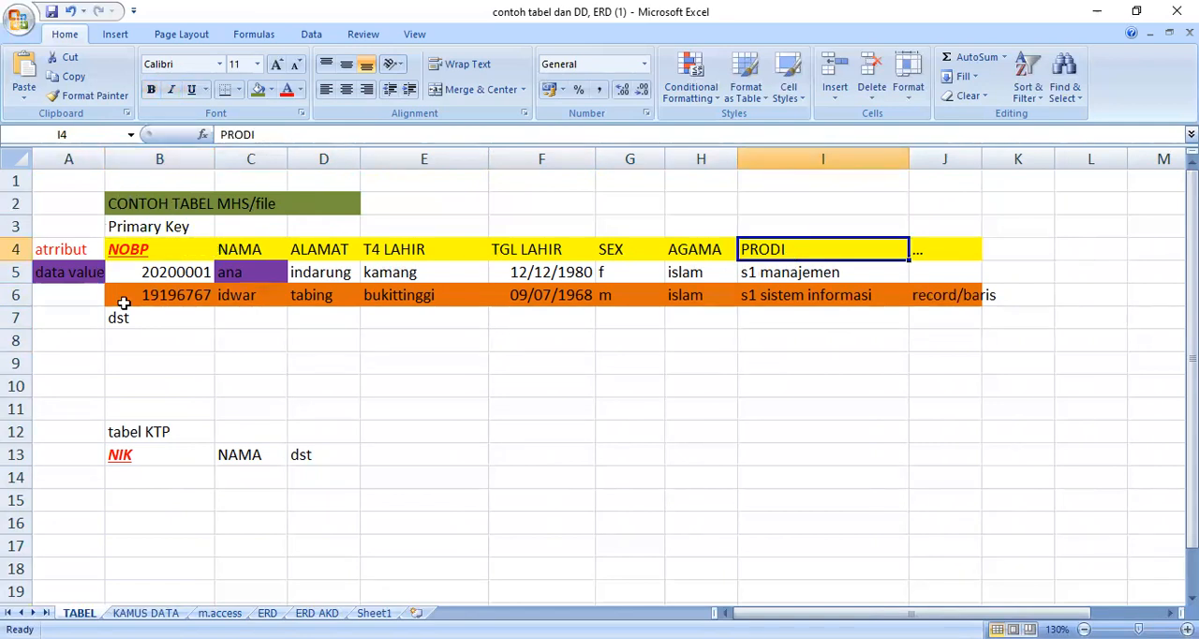
pyautogui.moveTo(139, 274); pyautogui.dragTo(948, 303)
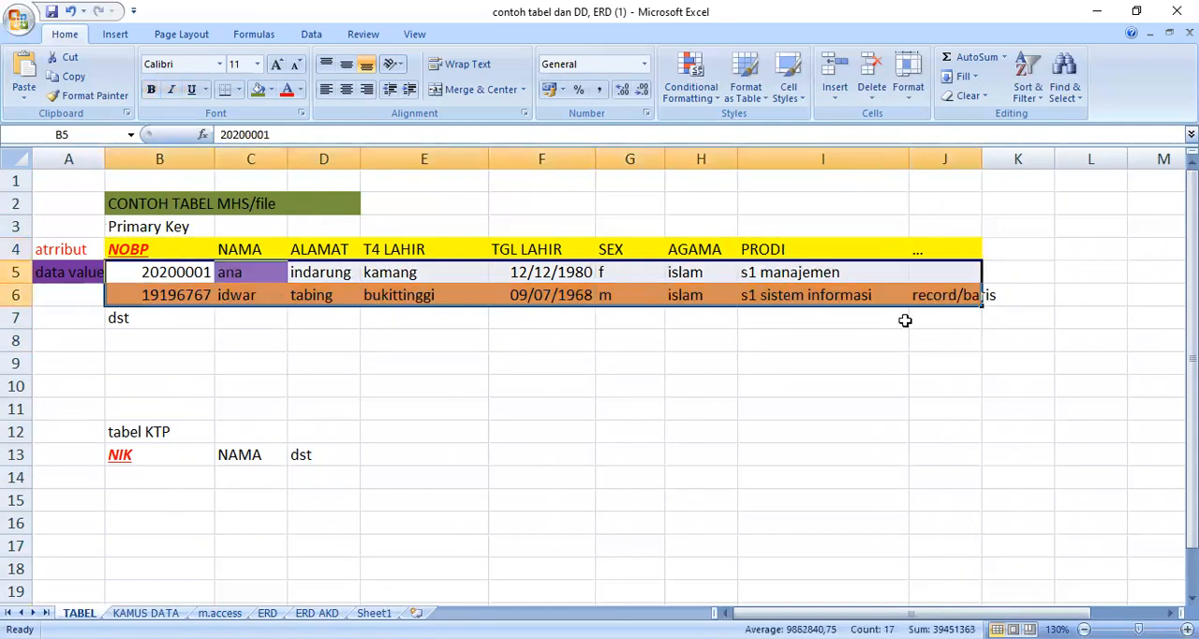
pyautogui.click(756, 375)
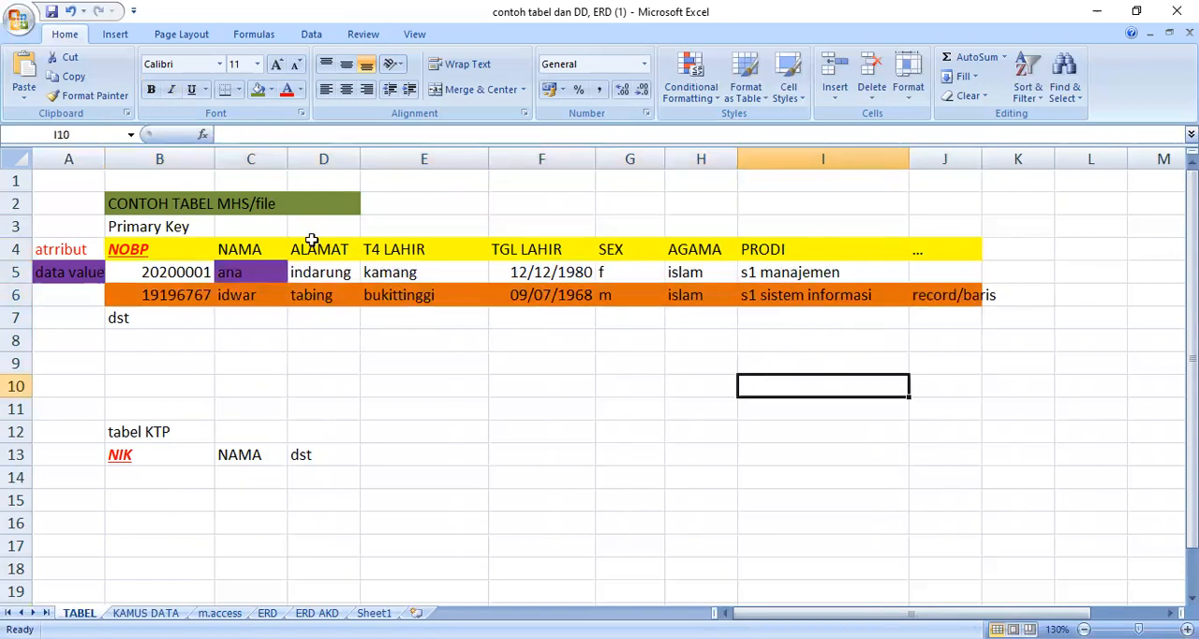
# Step: Extend the title in B2 to read "CONTOH TABEL MHS/file/entity"
pyautogui.click(302, 206)
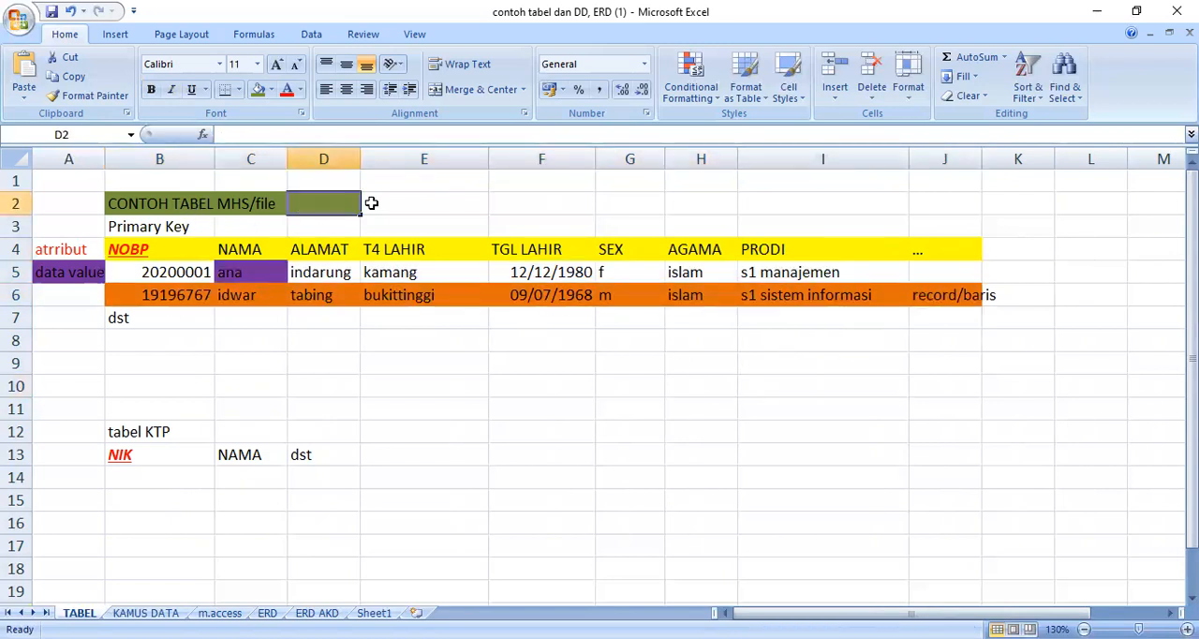
pyautogui.click(163, 204)
pyautogui.click(373, 135)
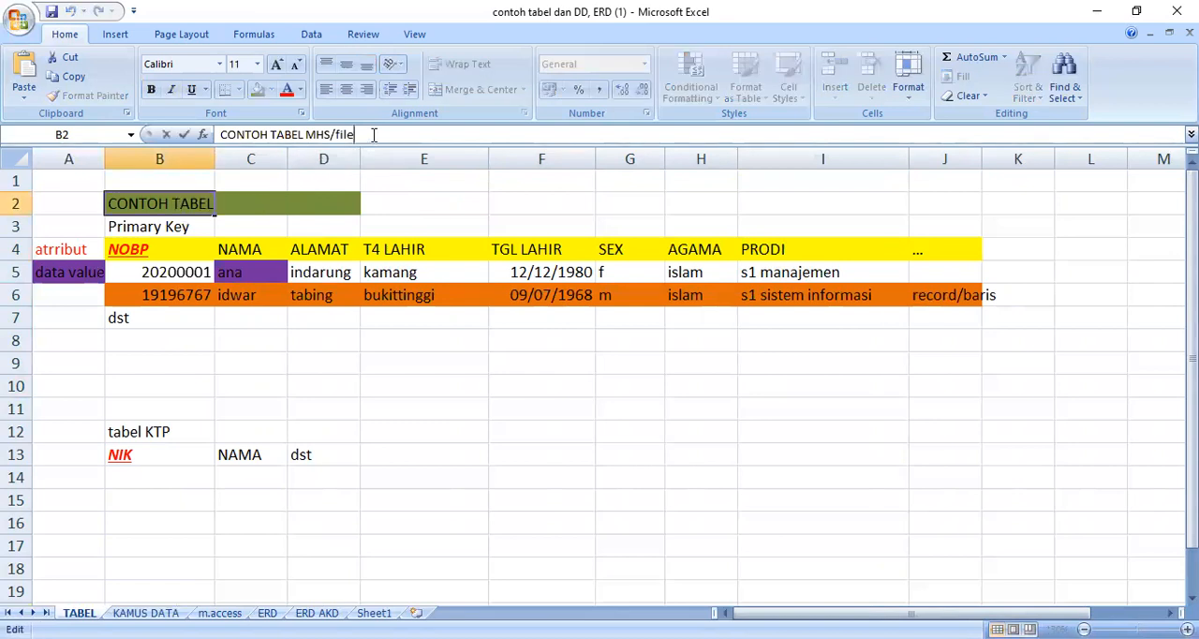
pyautogui.write('/enity')
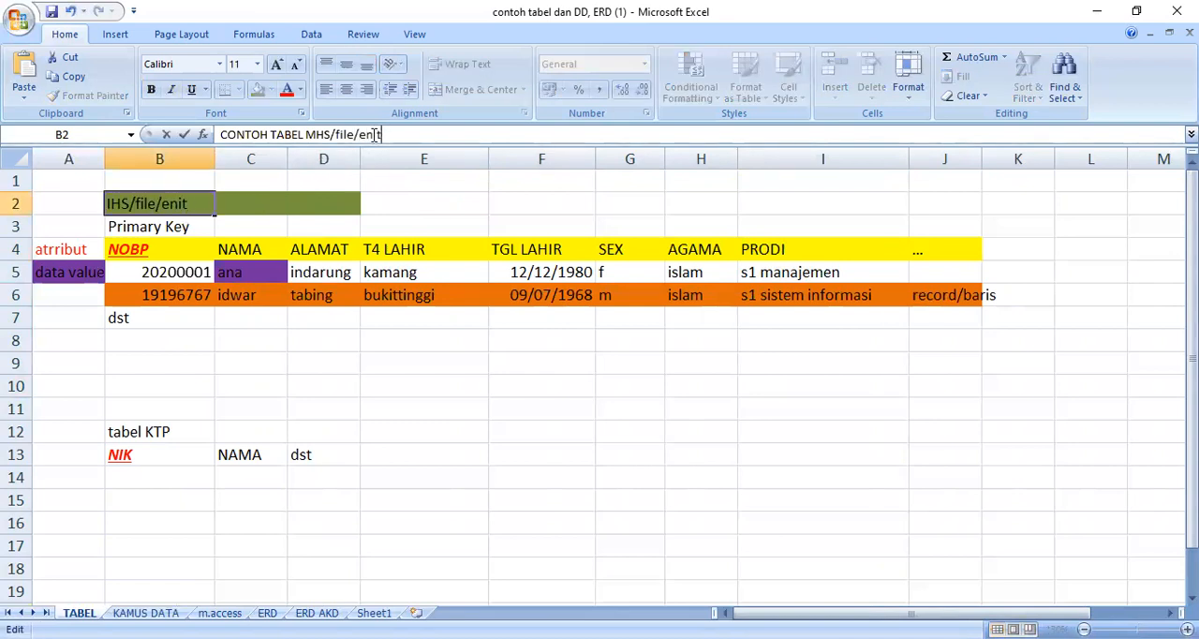
pyautogui.click(466, 401)
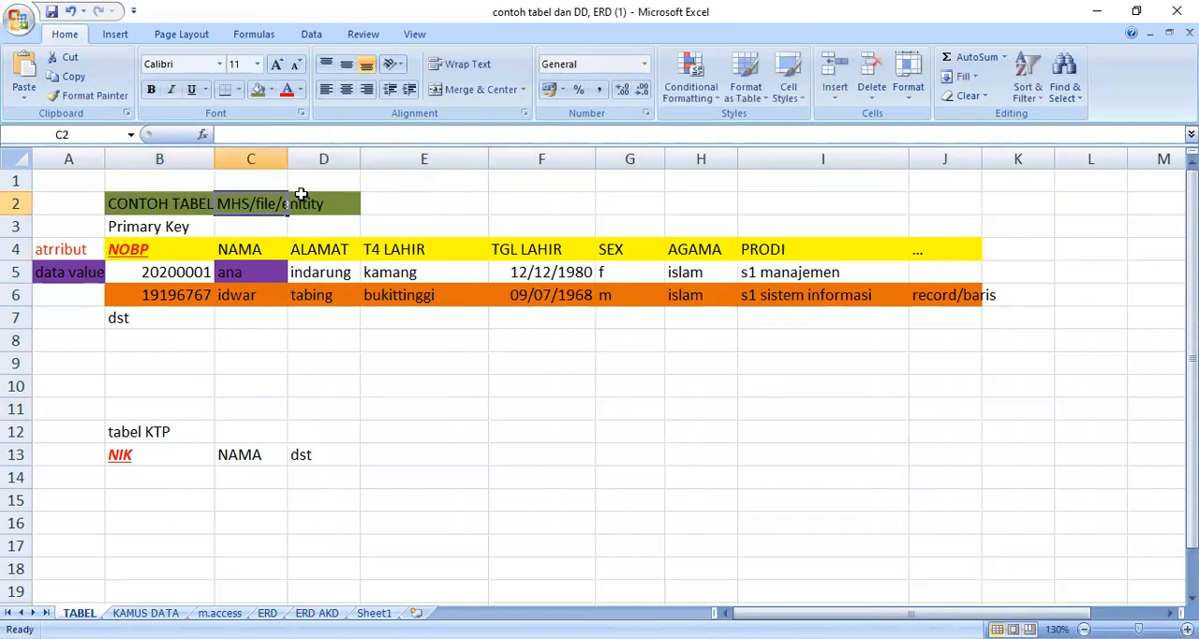
pyautogui.click(158, 203)
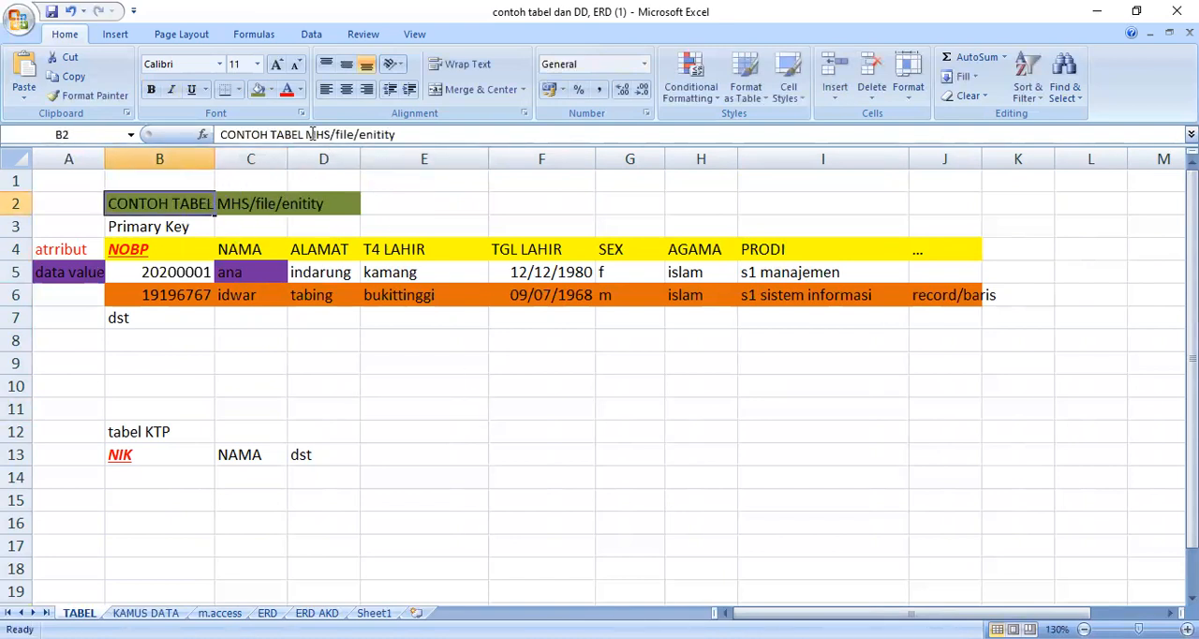
pyautogui.click(376, 134)
pyautogui.moveTo(377, 134); pyautogui.dragTo(384, 134)
pyautogui.click(380, 134)
pyautogui.press('BackSpace')
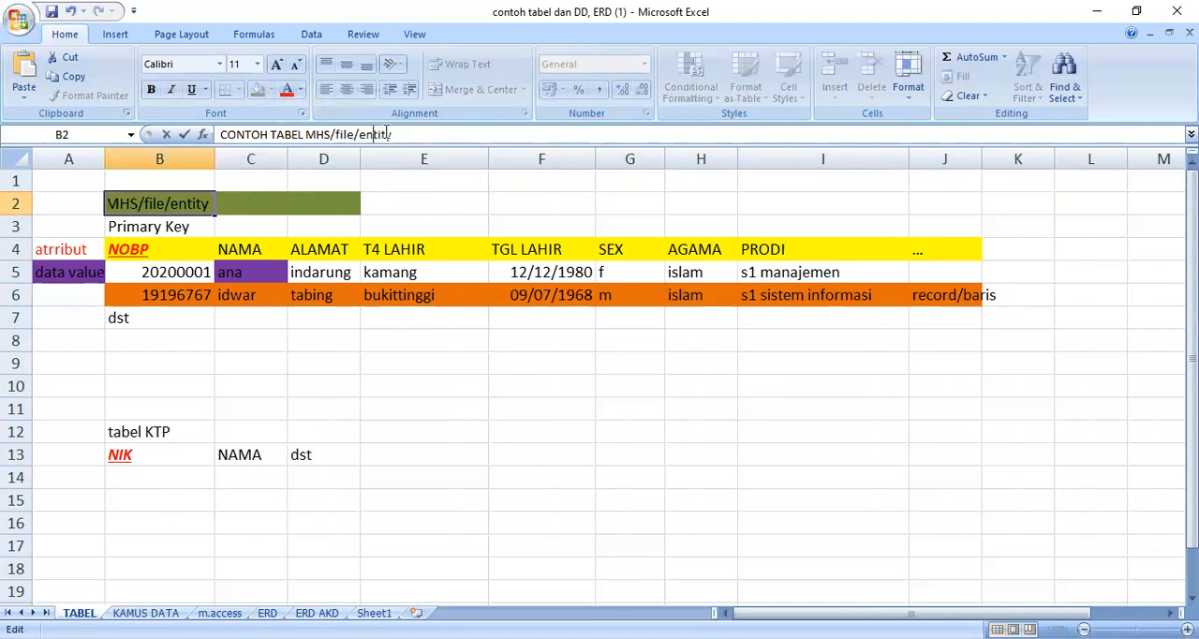
pyautogui.click(413, 332)
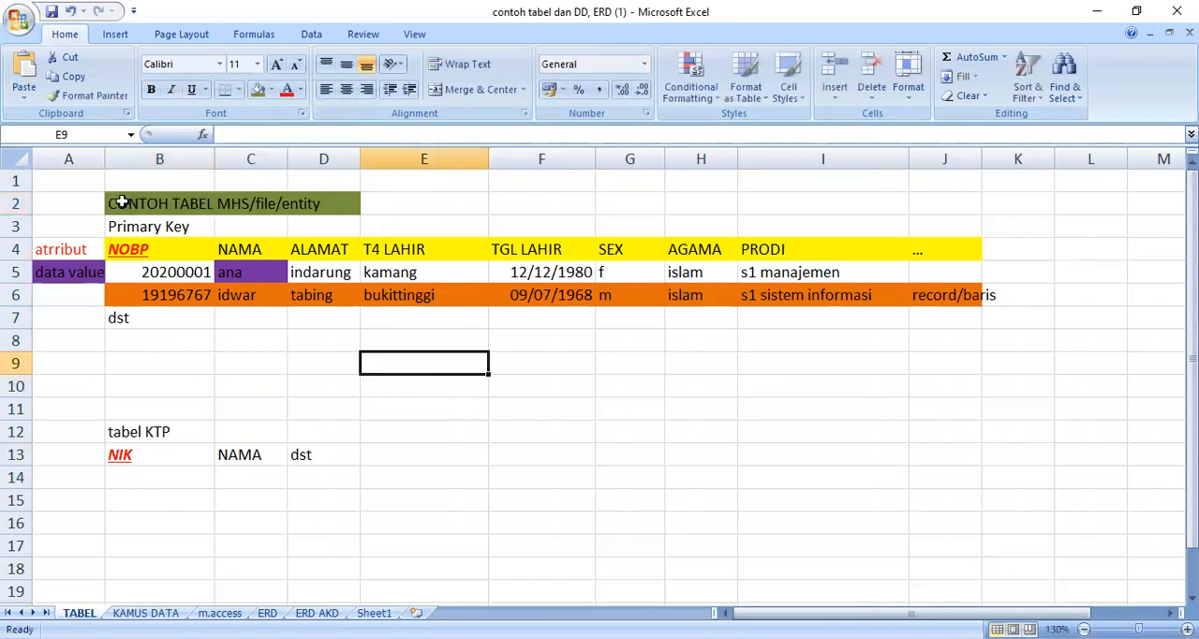
# Step: Enter "fieldname" in K4 at the end of the attribute heading row
pyautogui.click(138, 249)
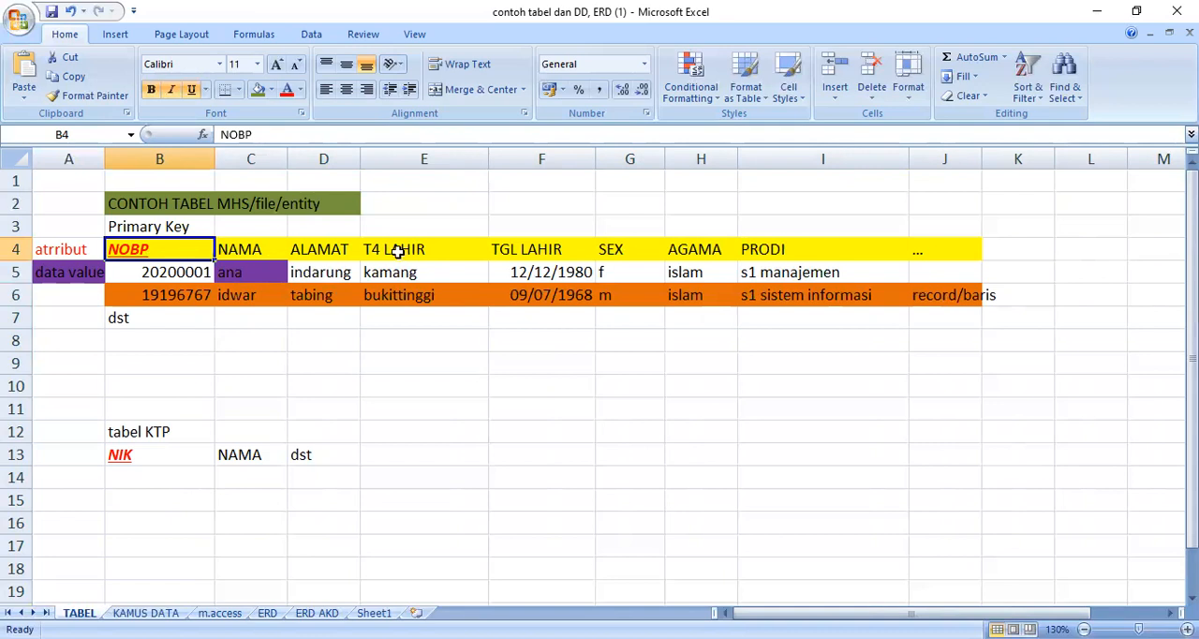
pyautogui.click(1003, 252)
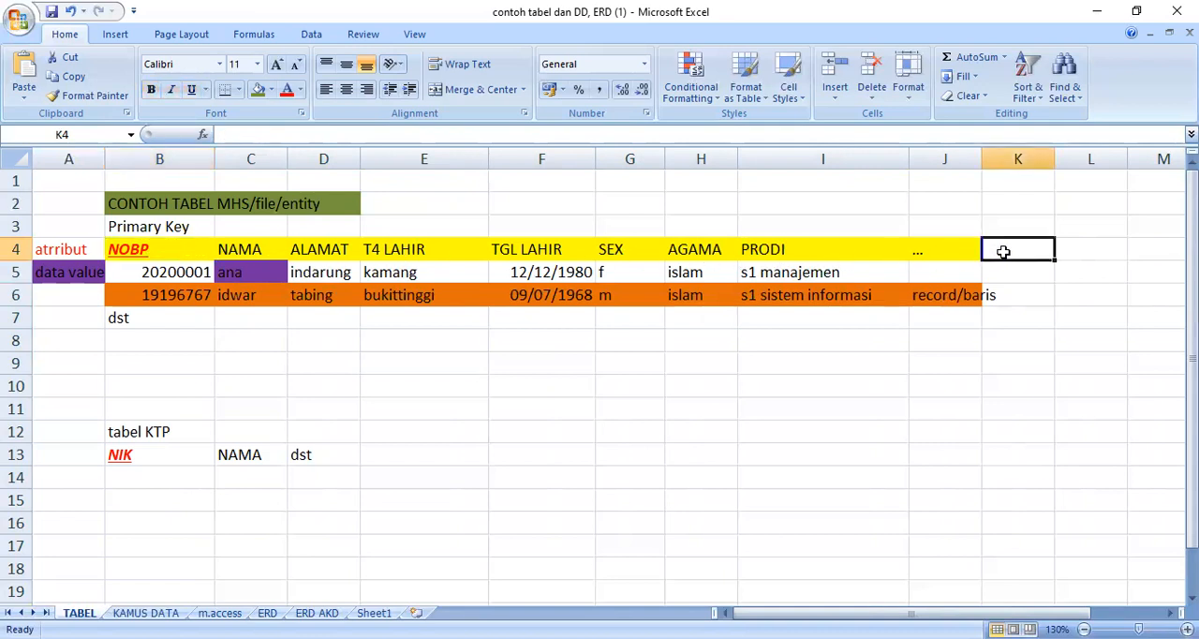
pyautogui.press('alt')
pyautogui.press('t')
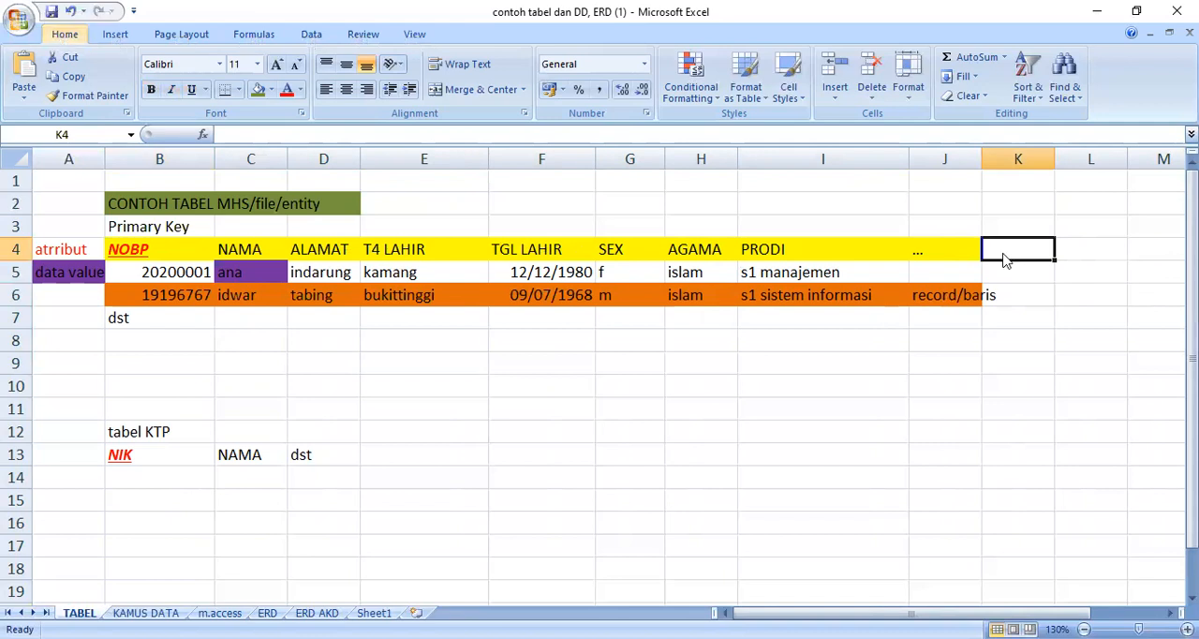
pyautogui.press('o')
pyautogui.click(942, 34)
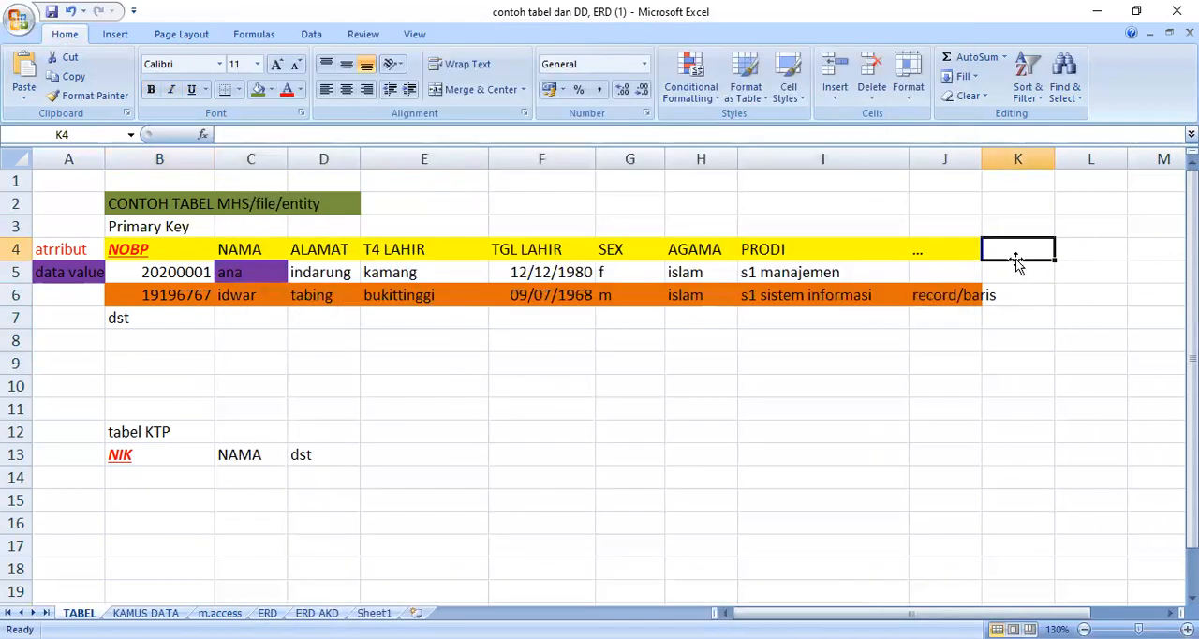
pyautogui.write('fieldname')
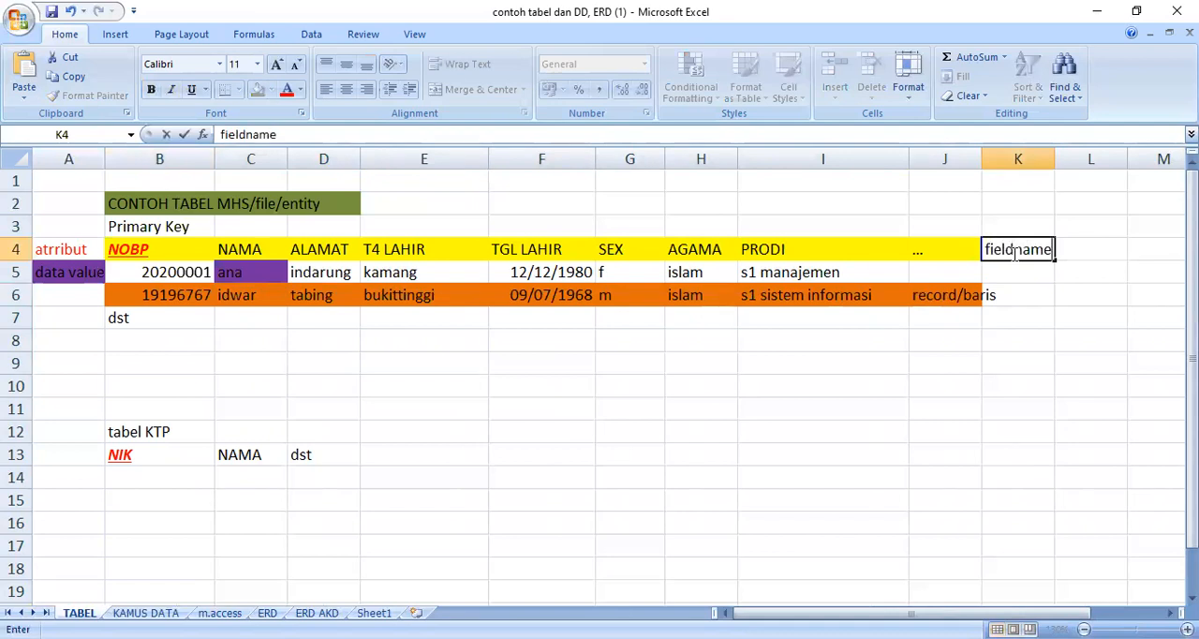
pyautogui.click(1083, 311)
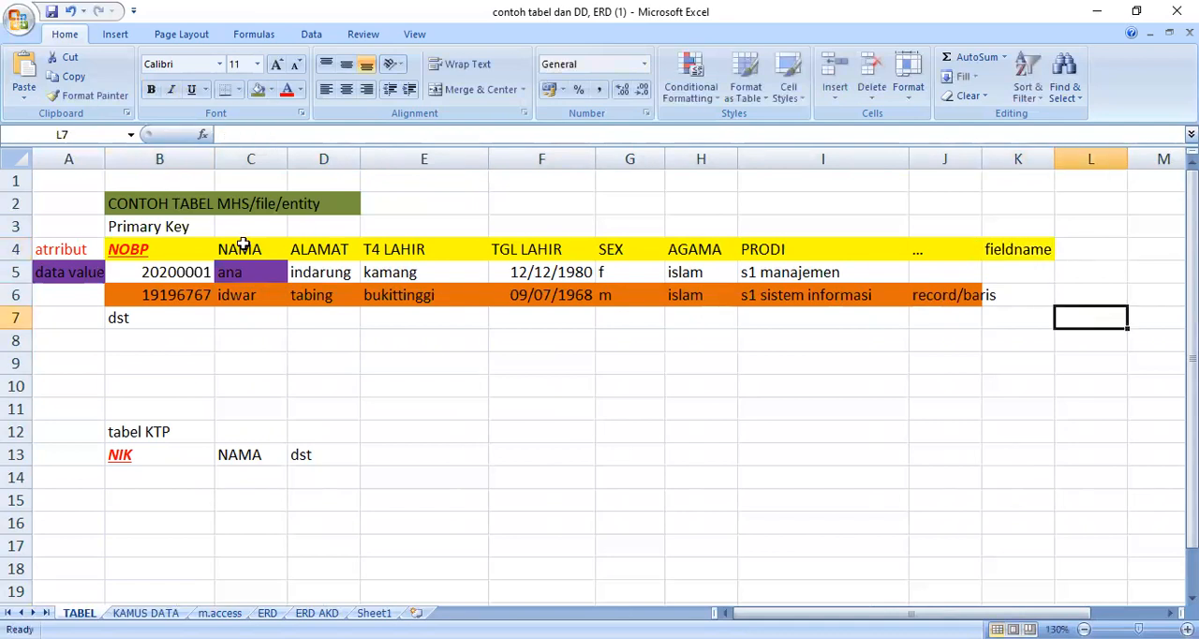
# Step: Examine the attribute label in A4, the fieldname label in K4 and the first record in row 5
pyautogui.click(54, 252)
pyautogui.click(1008, 248)
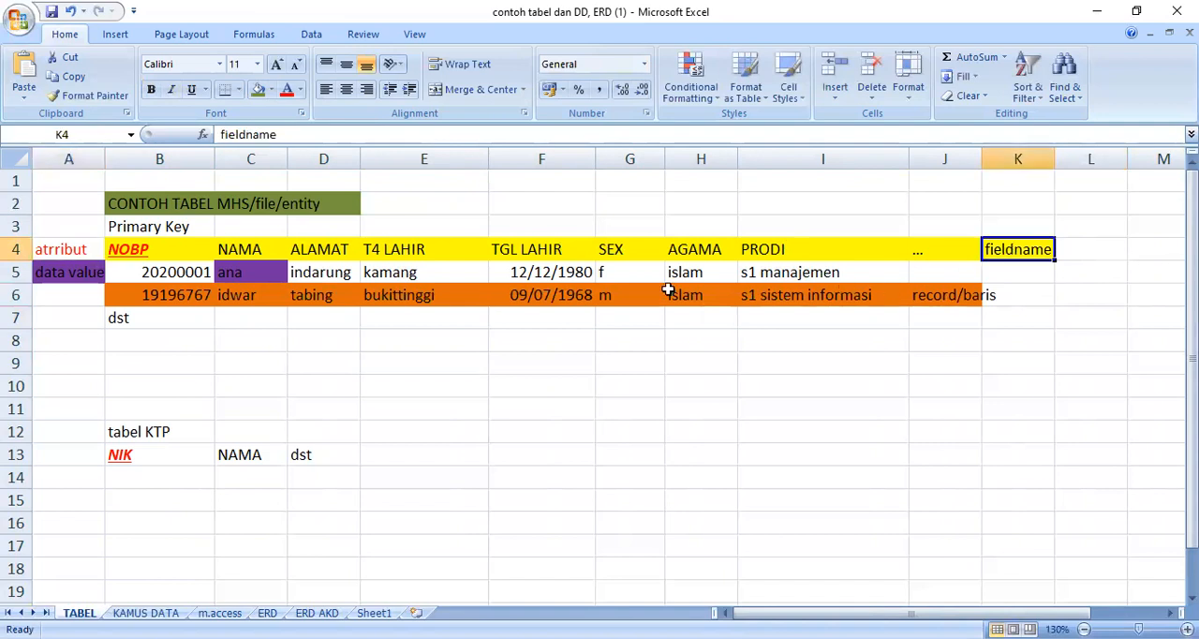
pyautogui.moveTo(147, 272); pyautogui.dragTo(913, 275)
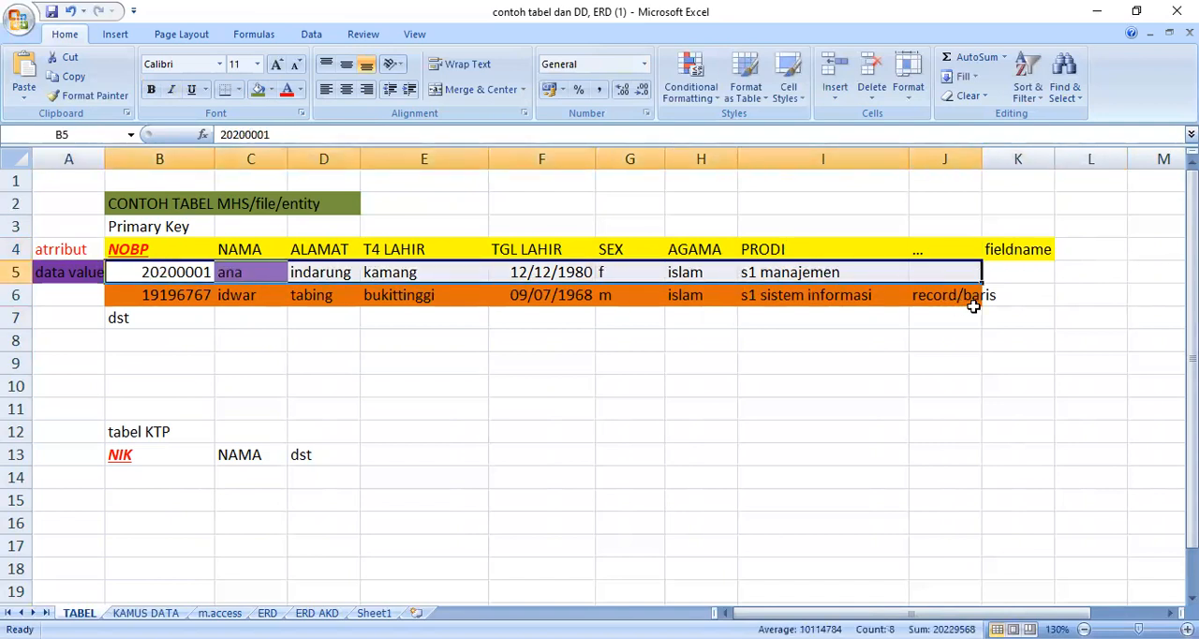
# Step: Examine individual data values in the two student records and the data value label in A5
pyautogui.click(323, 339)
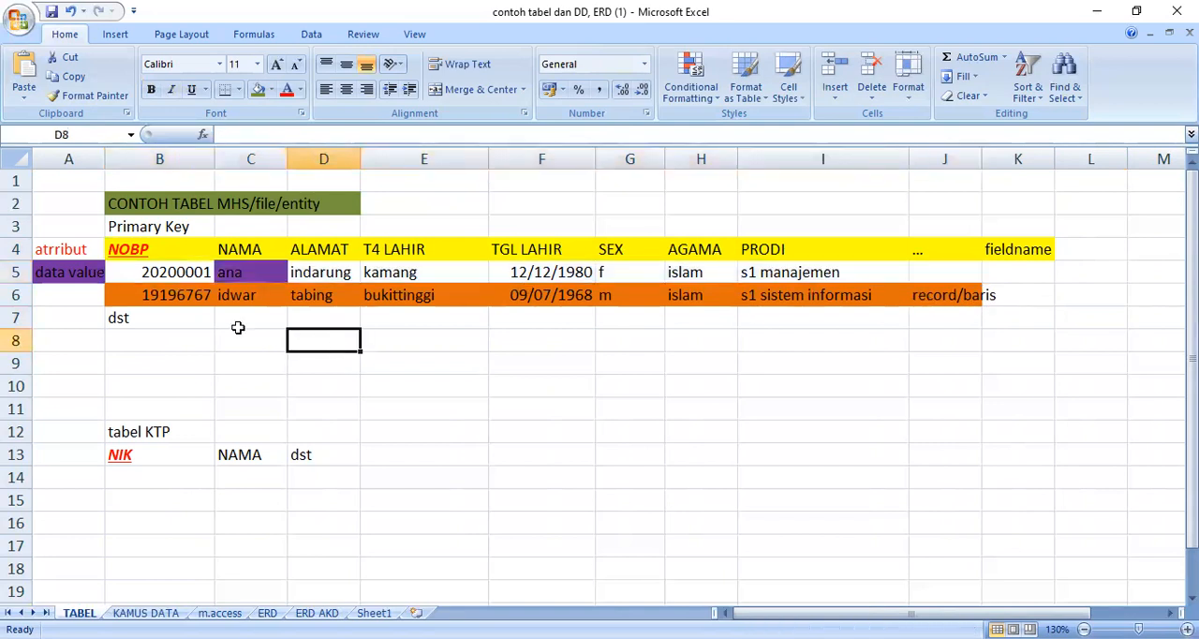
pyautogui.click(239, 274)
pyautogui.click(417, 279)
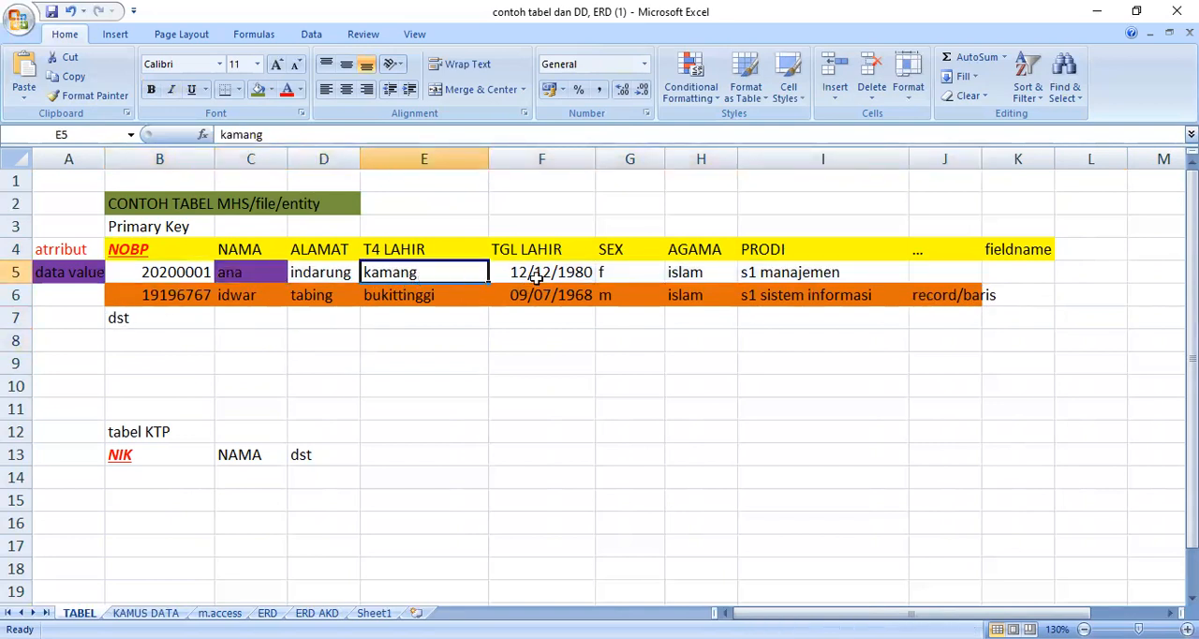
pyautogui.click(554, 276)
pyautogui.click(556, 293)
pyautogui.click(69, 274)
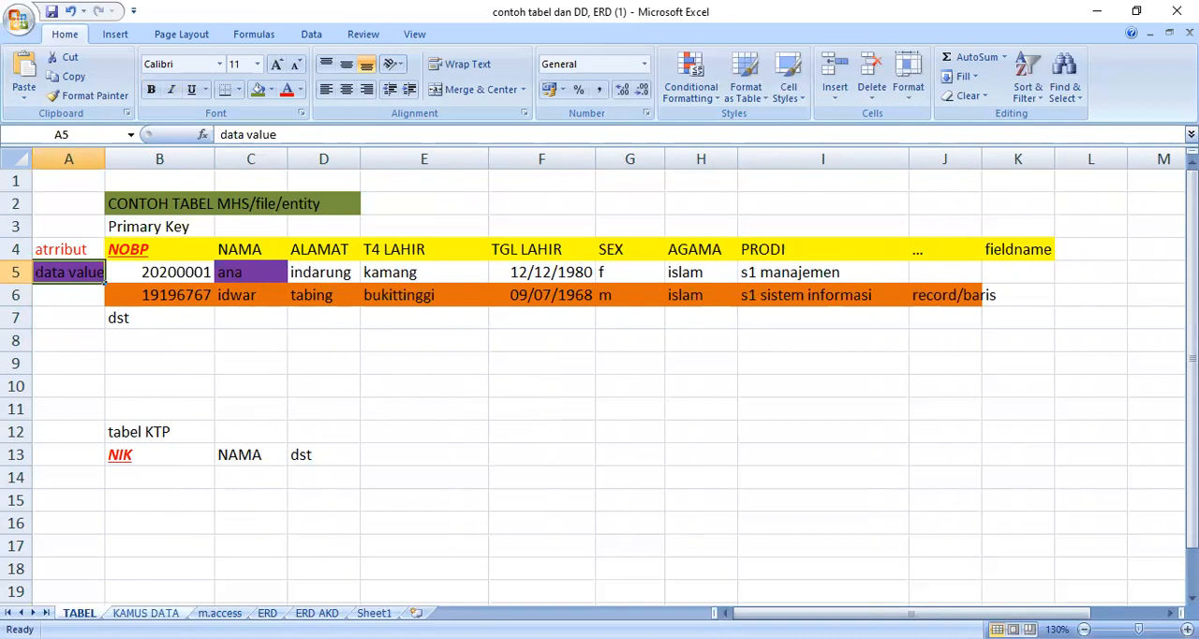
# Step: Open the KAMUS DATA sheet and examine its no, field nama and Field Zise columns
pyautogui.click(145, 613)
pyautogui.click(328, 436)
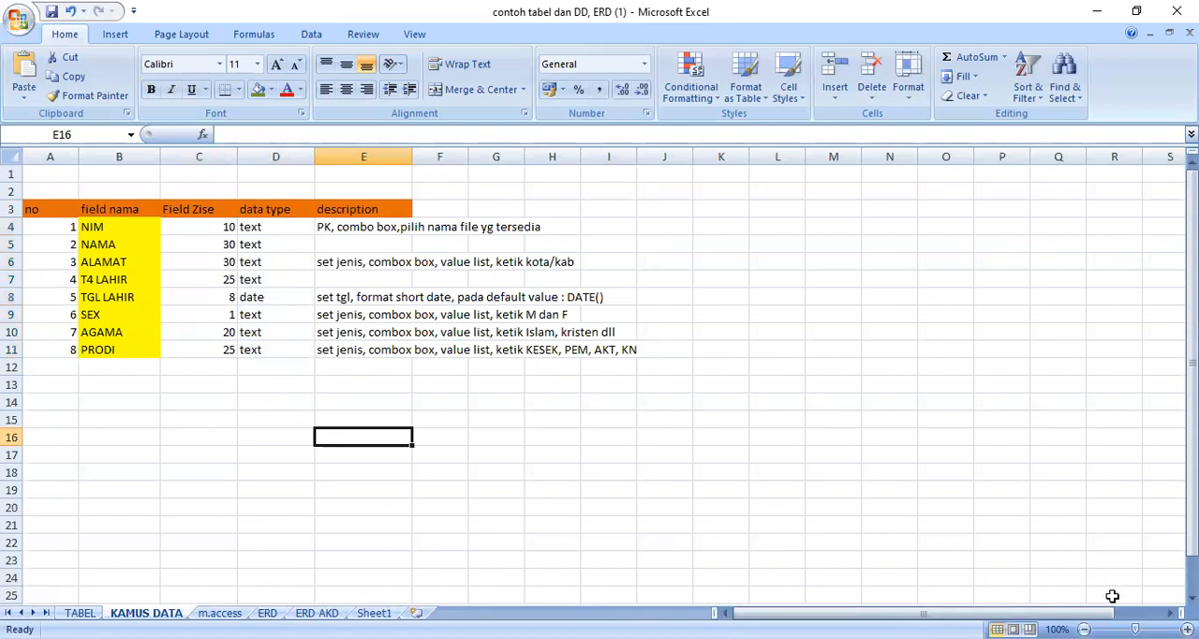
pyautogui.scroll(2, 1005, 525)
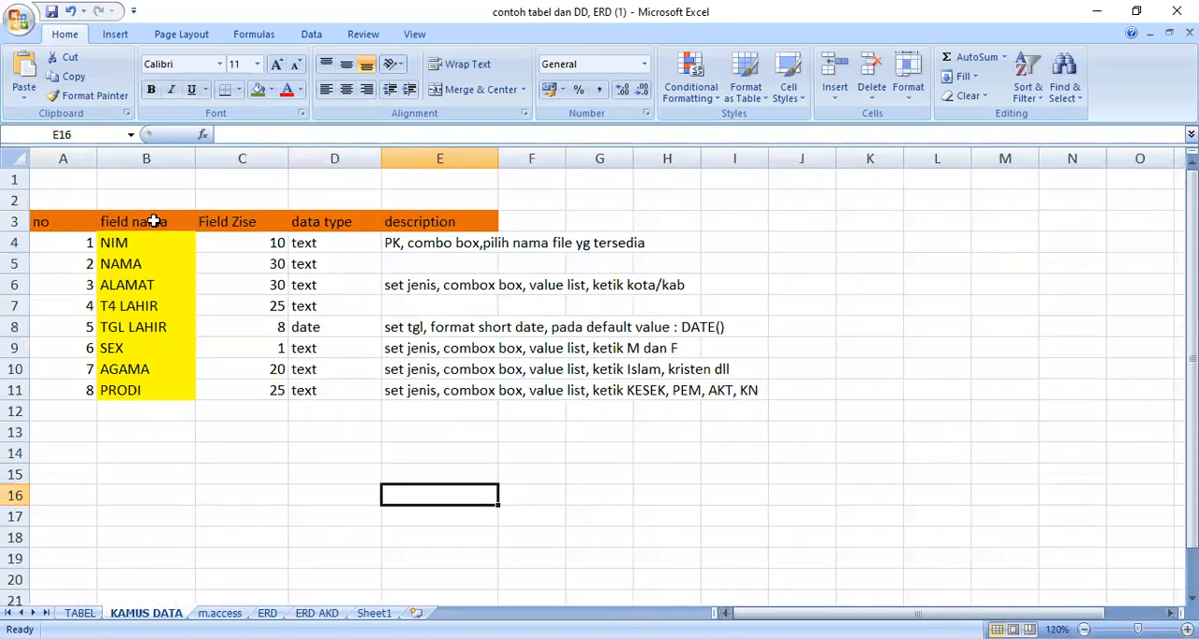
pyautogui.click(75, 223)
pyautogui.moveTo(75, 232); pyautogui.dragTo(67, 391)
pyautogui.click(89, 437)
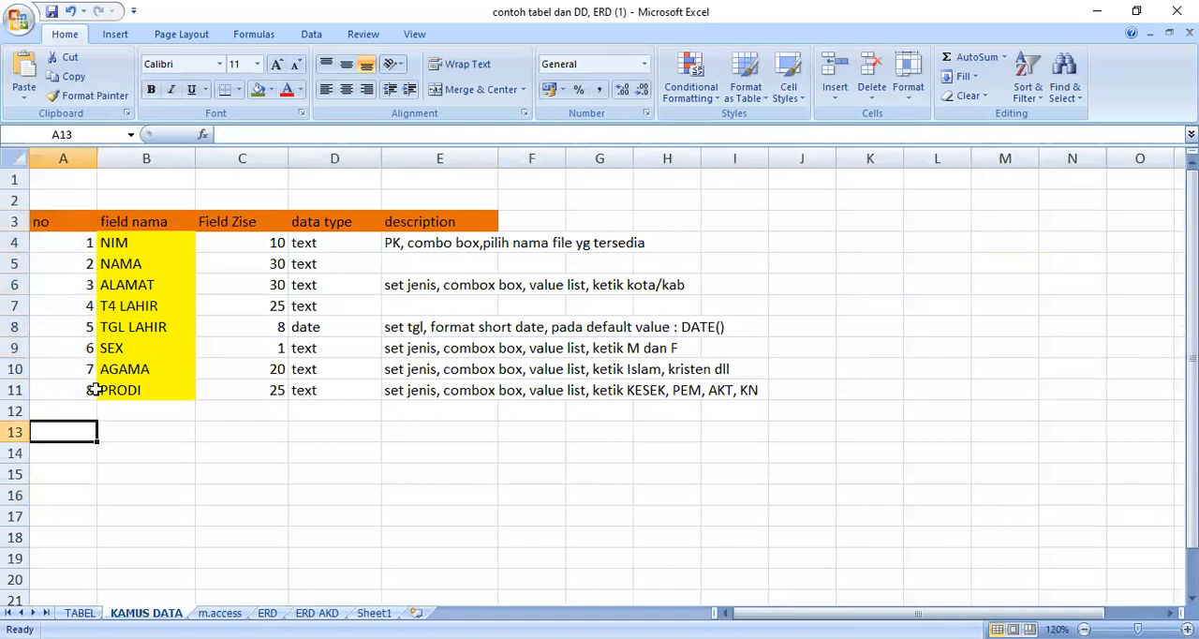
pyautogui.click(142, 226)
pyautogui.click(131, 242)
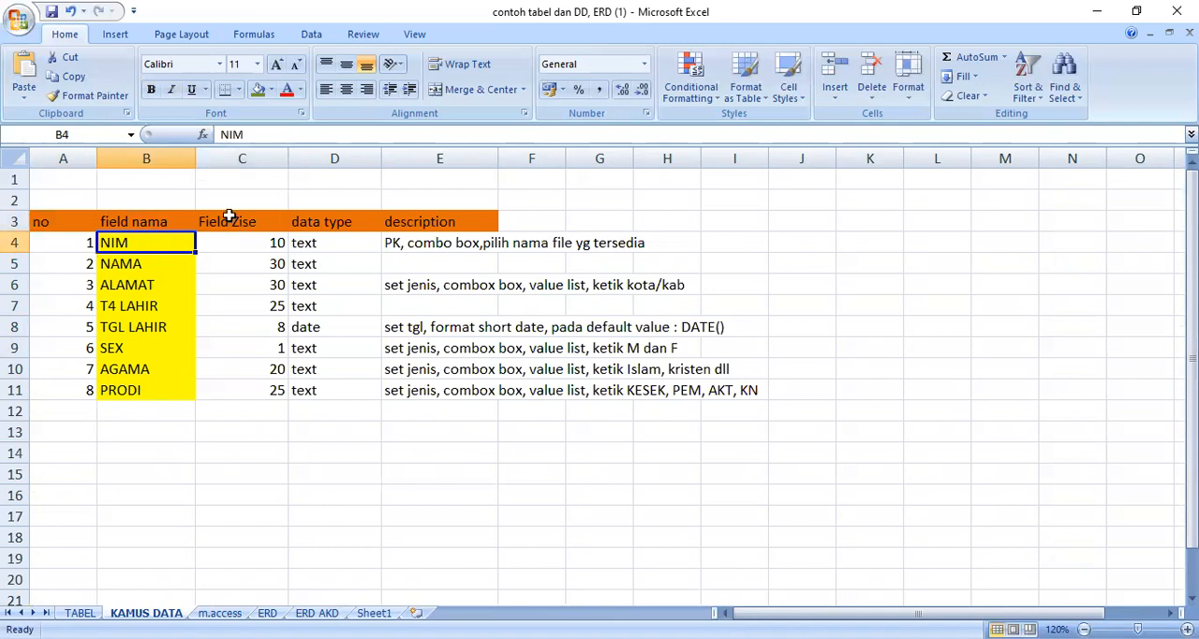
pyautogui.click(213, 223)
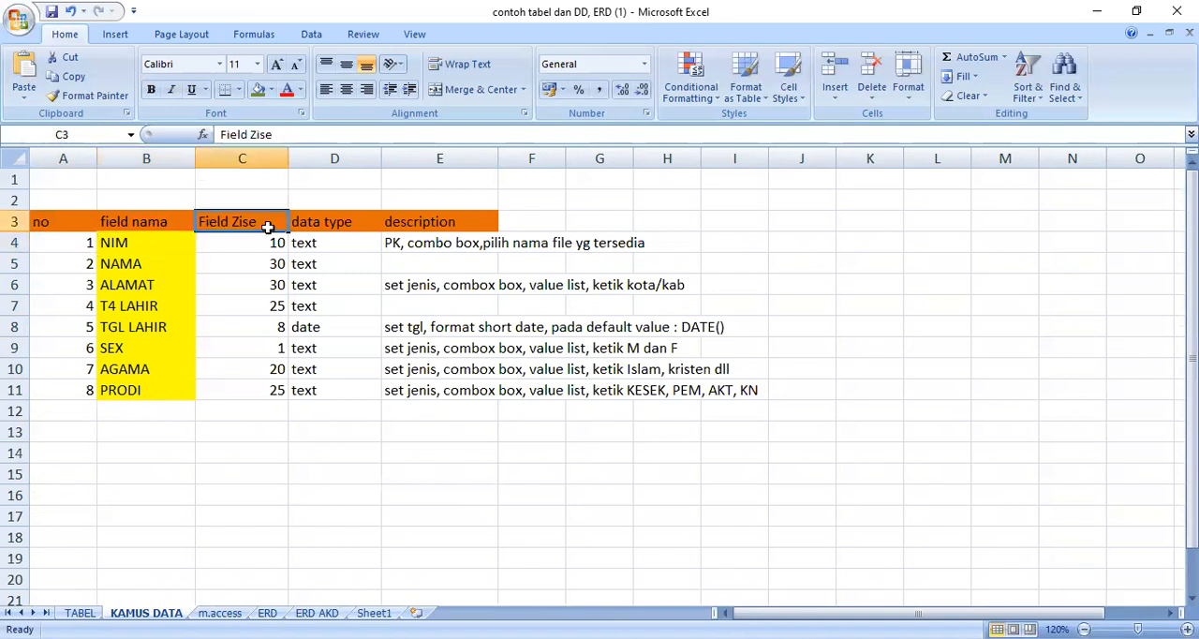
# Step: Set the field size of NIM in C4 to 8
pyautogui.click(146, 246)
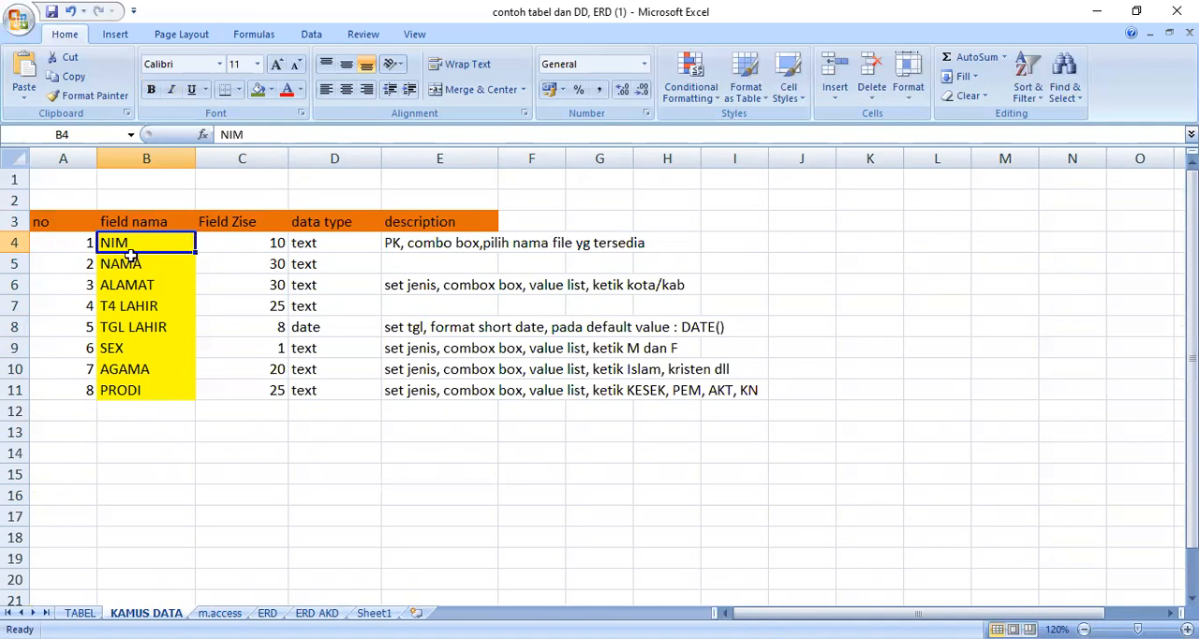
pyautogui.click(230, 242)
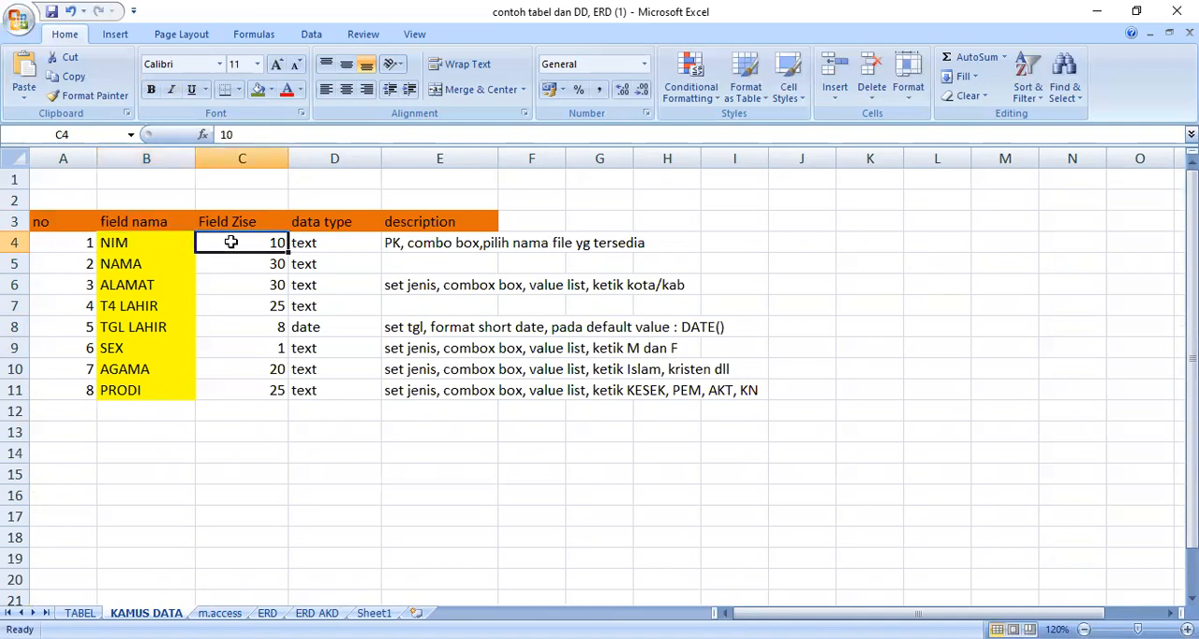
pyautogui.write('8')
pyautogui.click(469, 367)
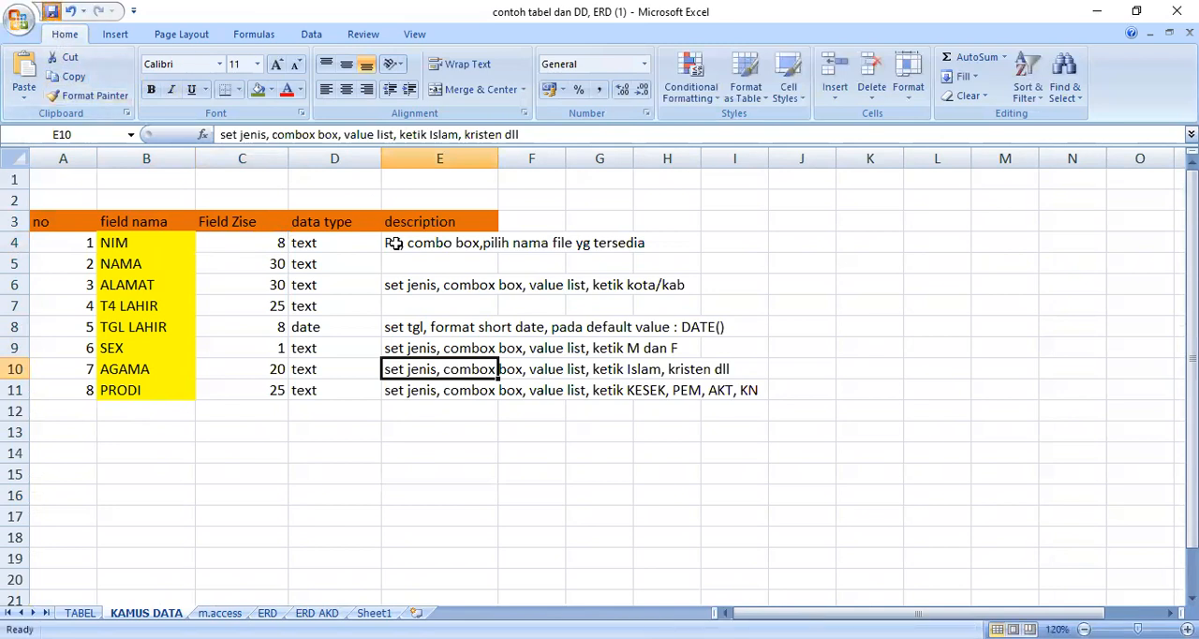
# Step: Examine the data type and description of NIM, followed by the field size and data type of NAMA
pyautogui.click(337, 242)
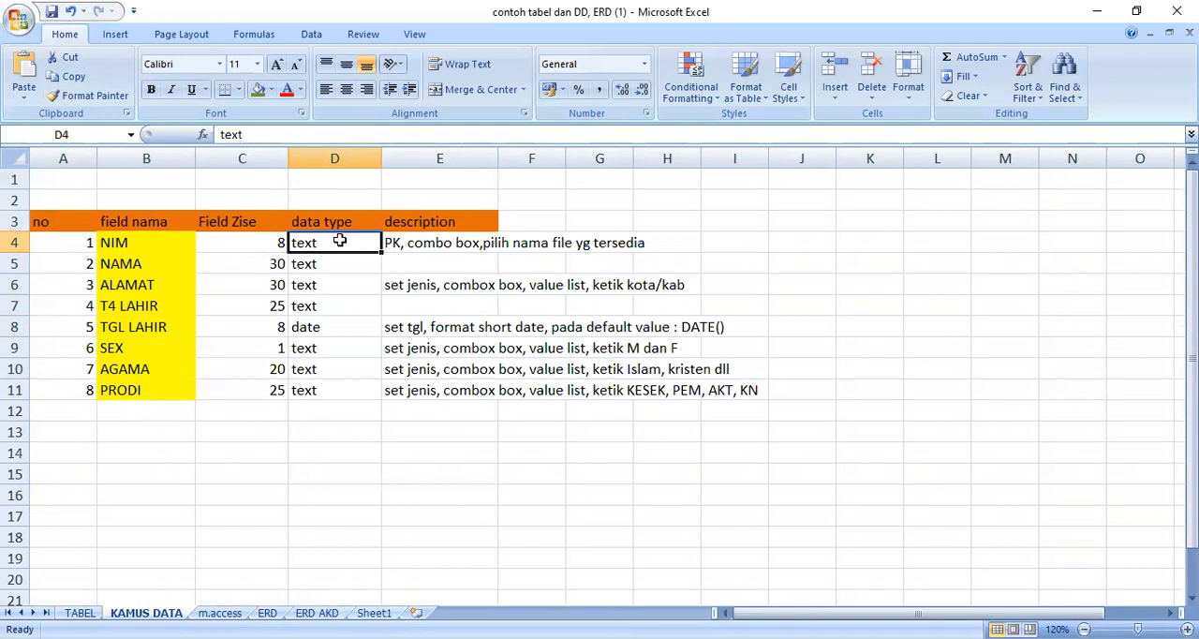
pyautogui.moveTo(391, 243); pyautogui.dragTo(648, 251)
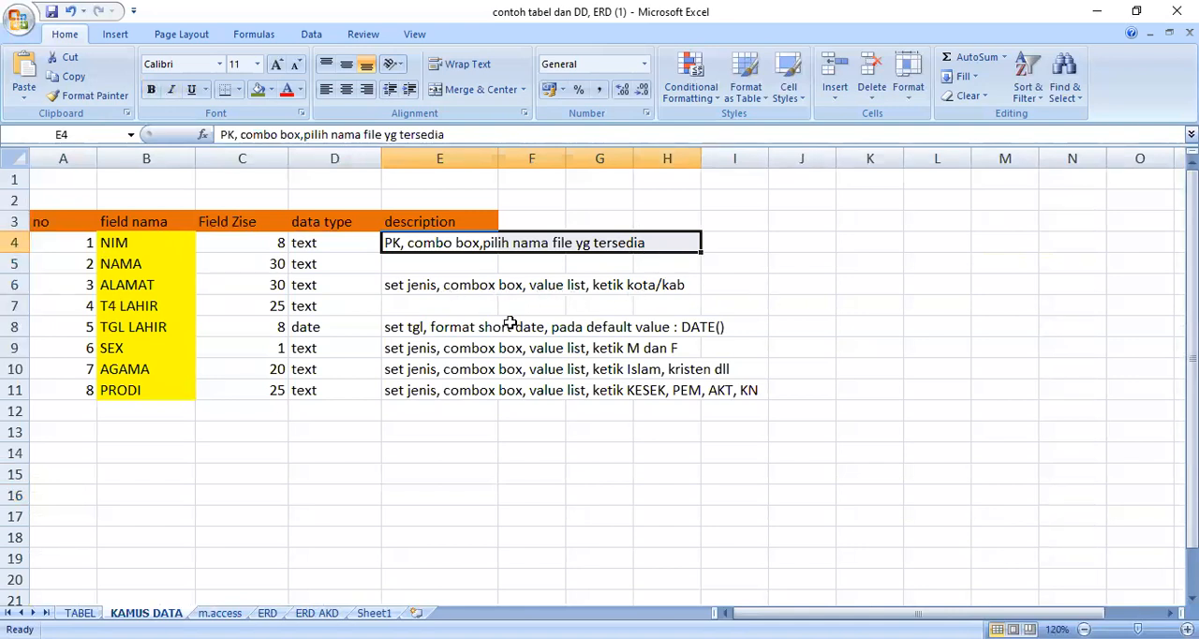
pyautogui.click(147, 267)
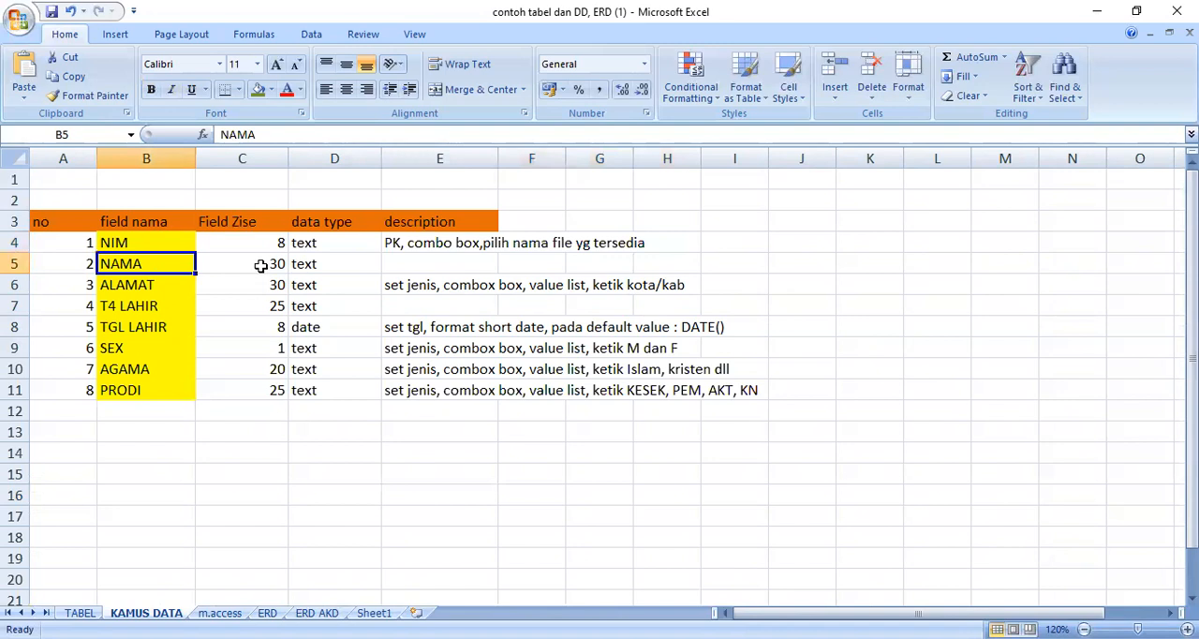
pyautogui.click(257, 267)
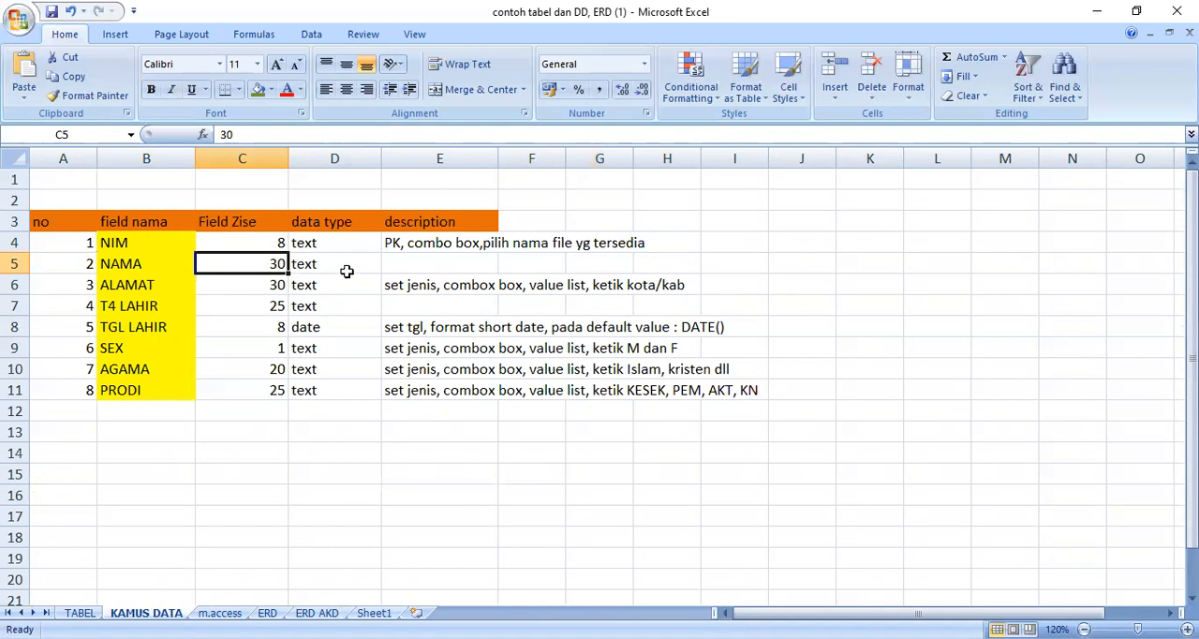
pyautogui.click(318, 269)
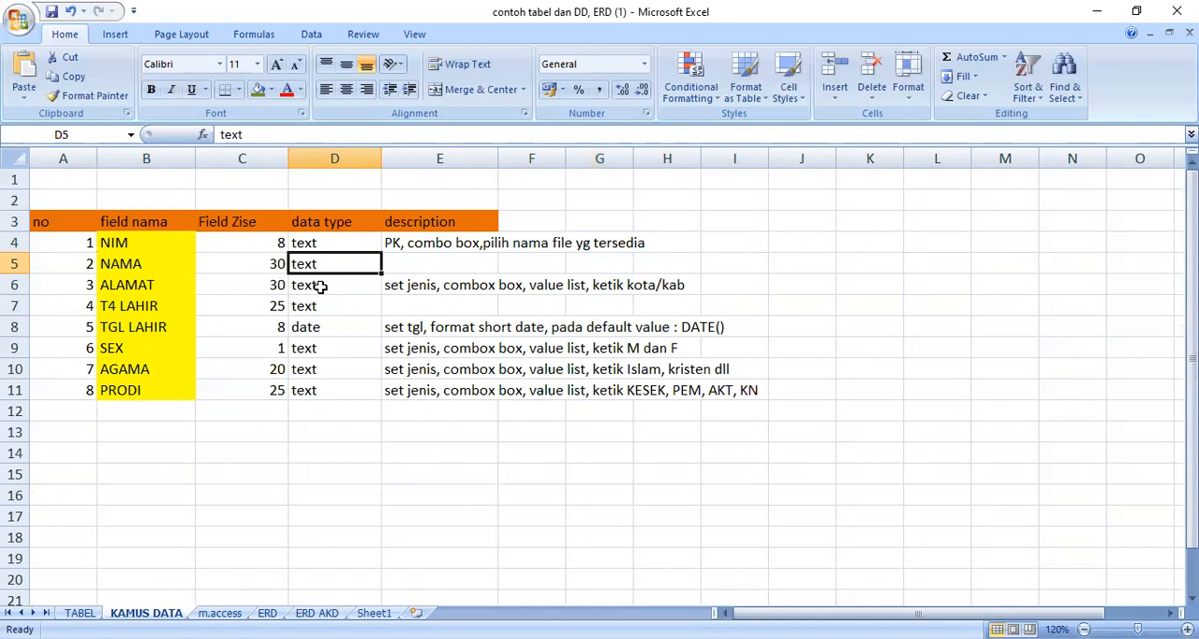
# Step: Examine the data dictionary rows from ALAMAT to PRODI, checking the field sizes
pyautogui.click(142, 285)
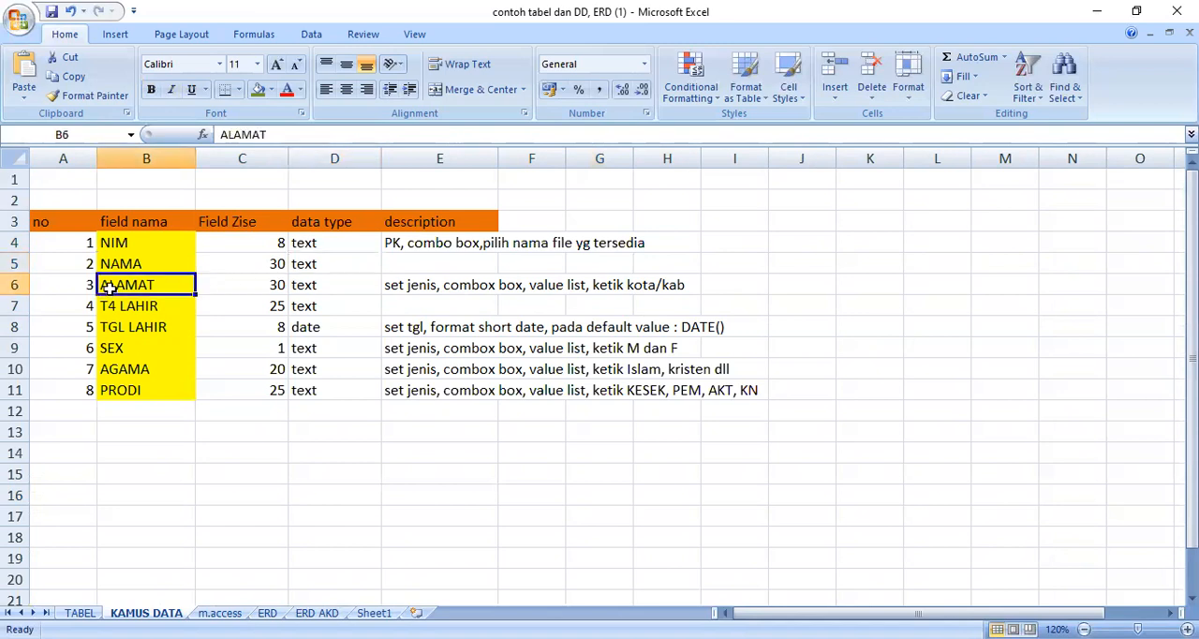
pyautogui.click(264, 288)
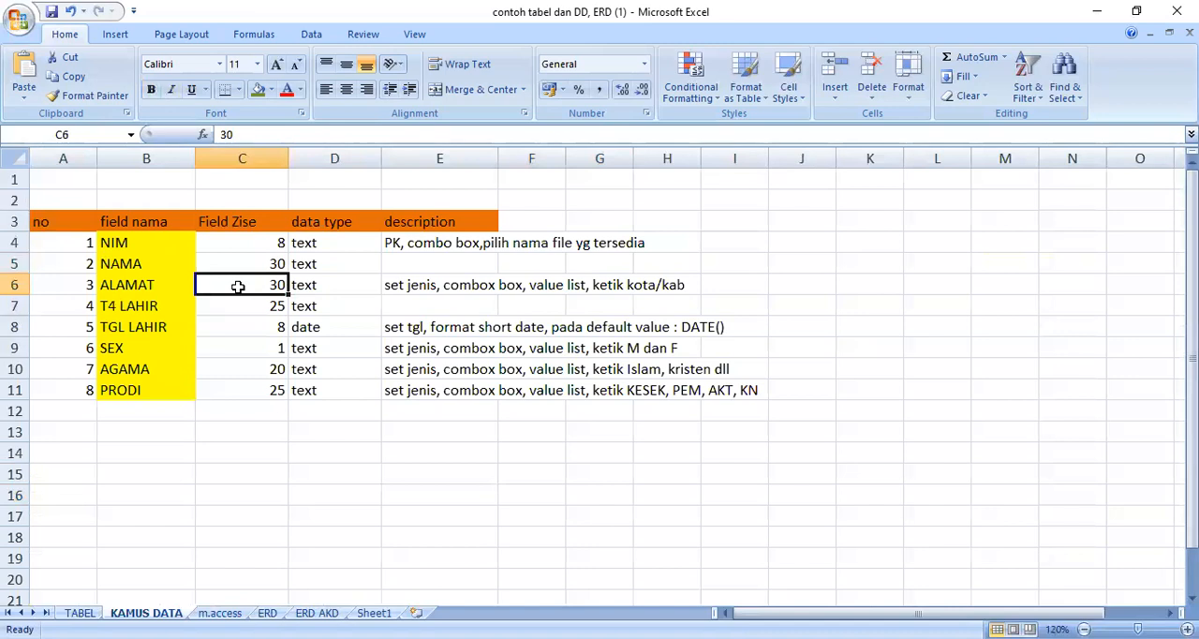
pyautogui.click(126, 307)
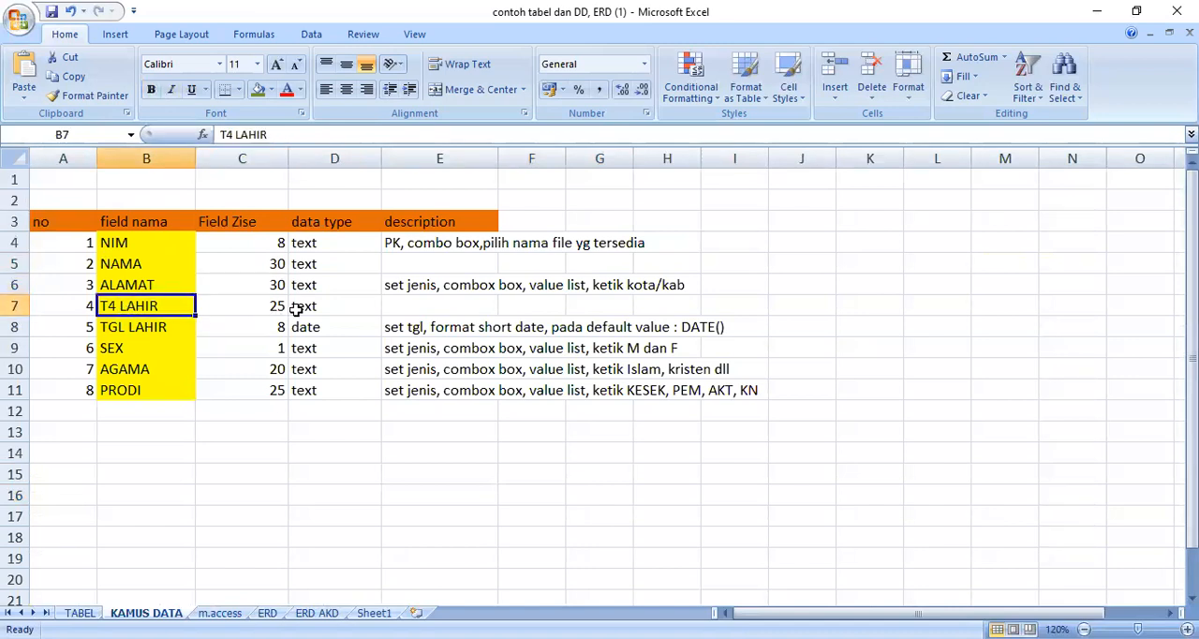
pyautogui.click(164, 333)
pyautogui.click(250, 326)
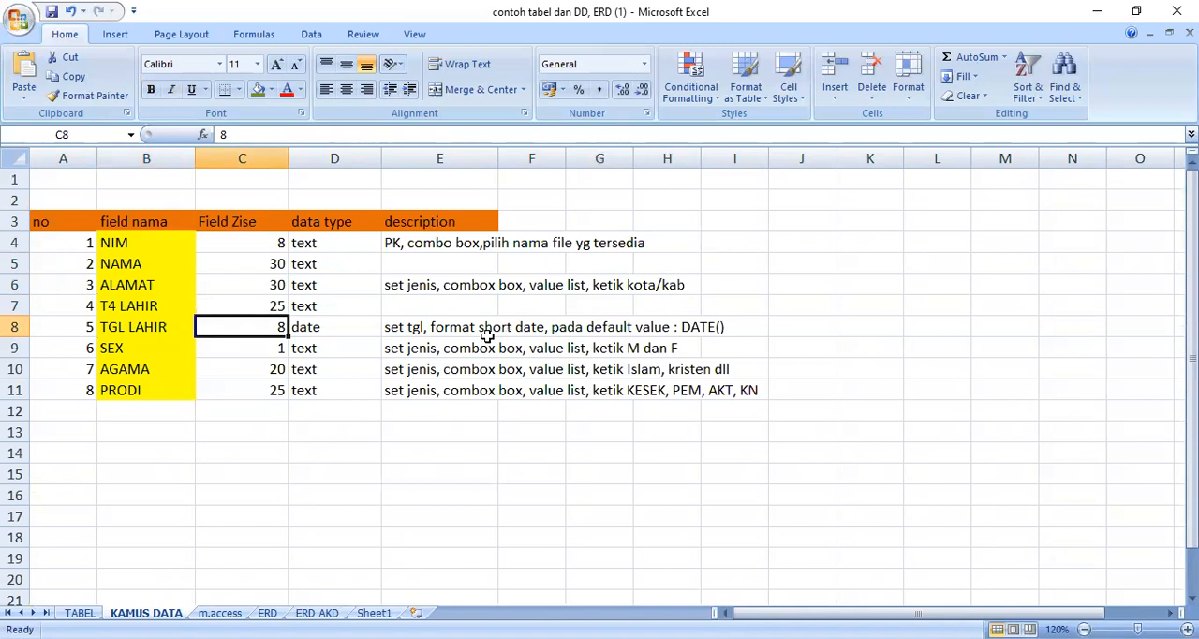
pyautogui.click(165, 346)
pyautogui.click(274, 352)
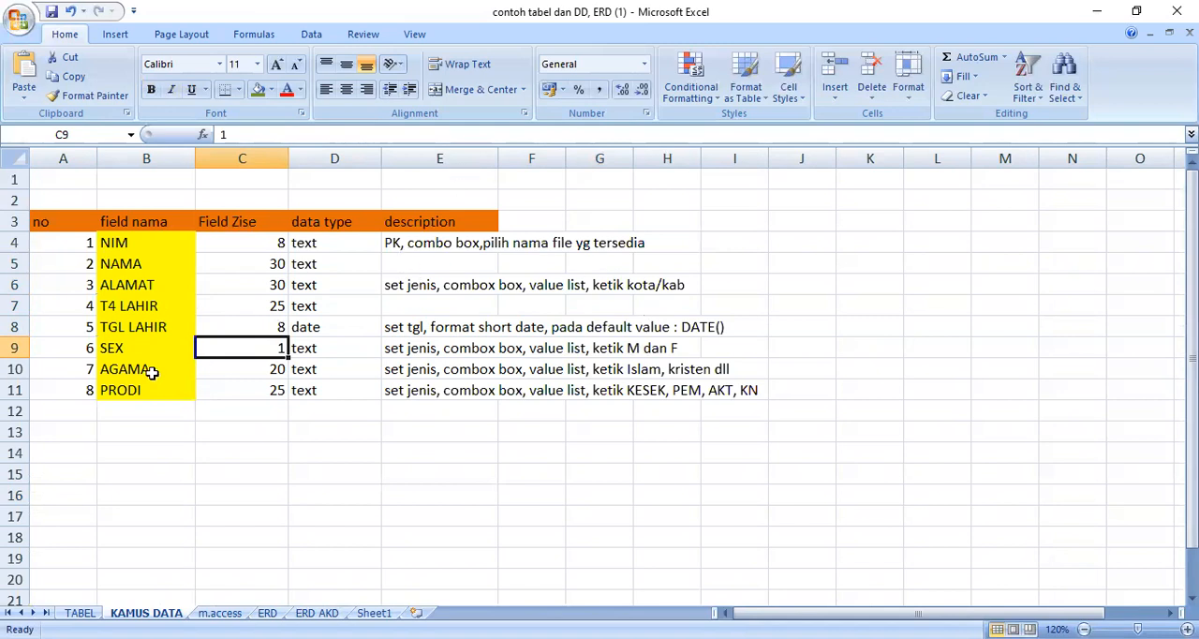
pyautogui.click(269, 367)
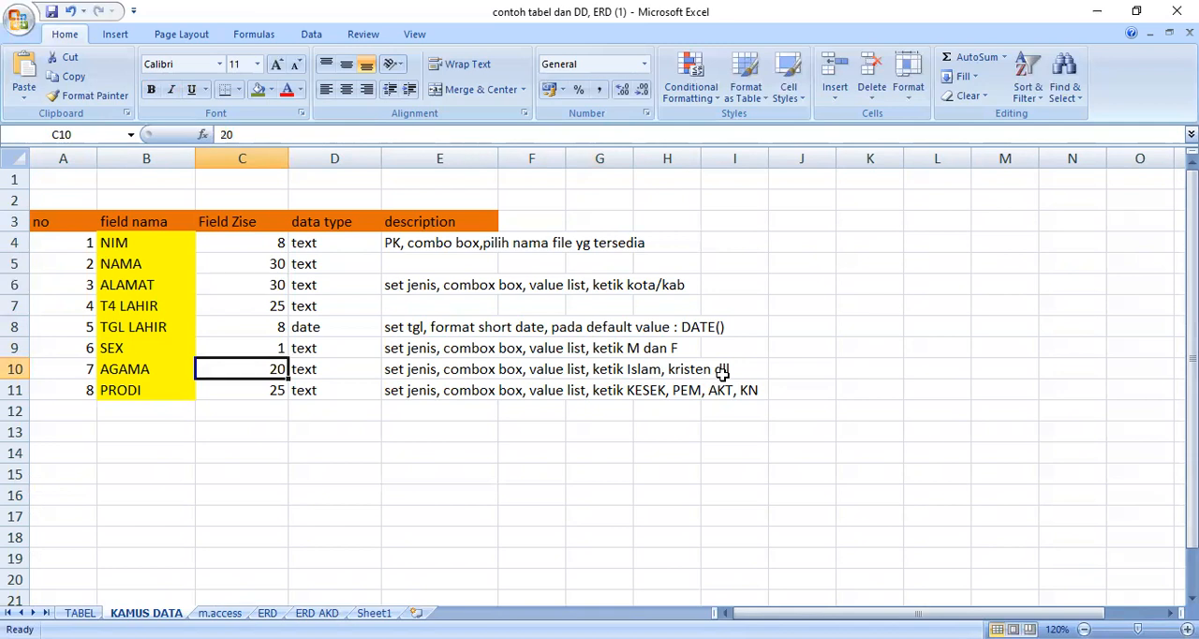
pyautogui.moveTo(83, 395); pyautogui.dragTo(247, 385)
pyautogui.click(276, 391)
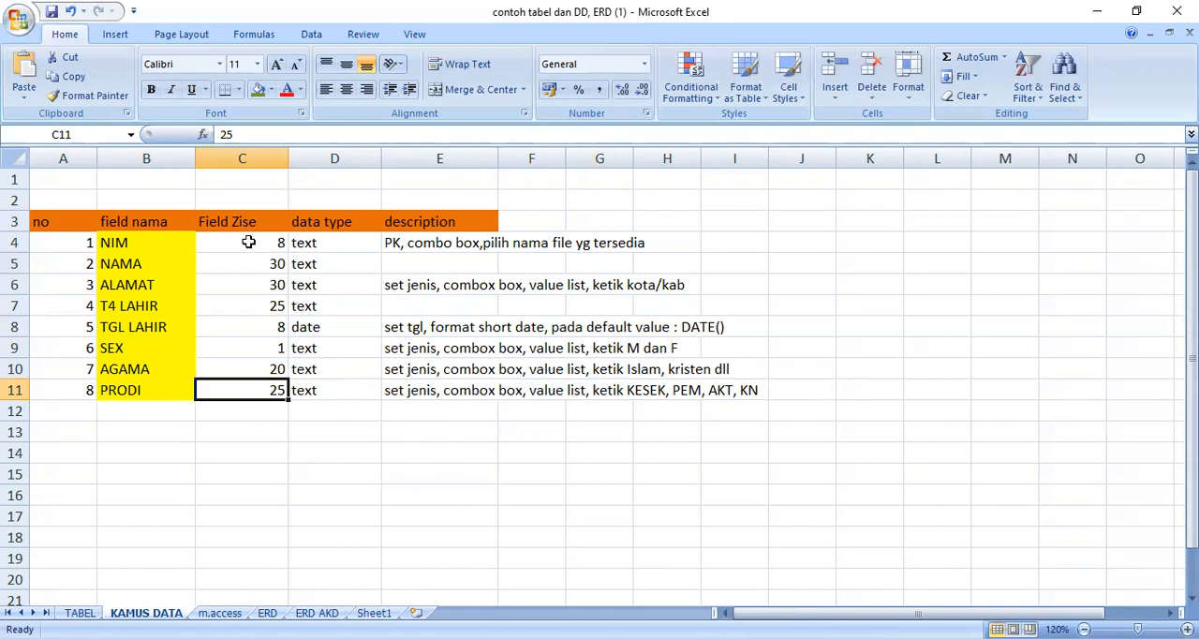
# Step: Revisit the TABEL and KAMUS DATA sheets, and read the MEMBUAT K M.ACCESS step list on the m.access sheet
pyautogui.click(80, 612)
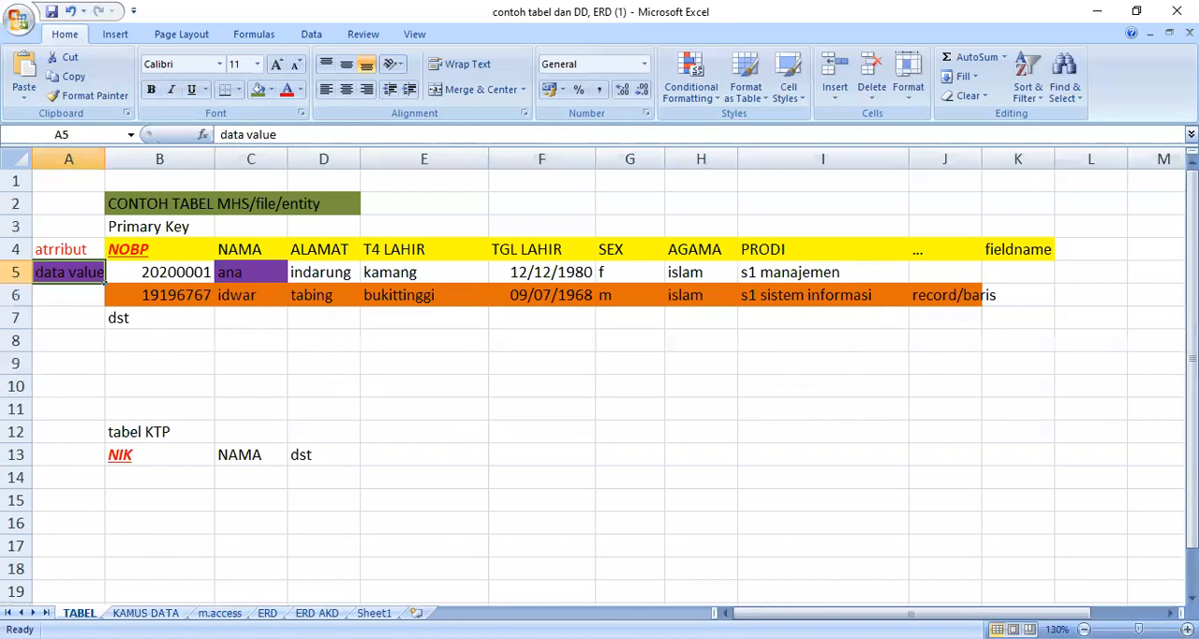
pyautogui.click(145, 612)
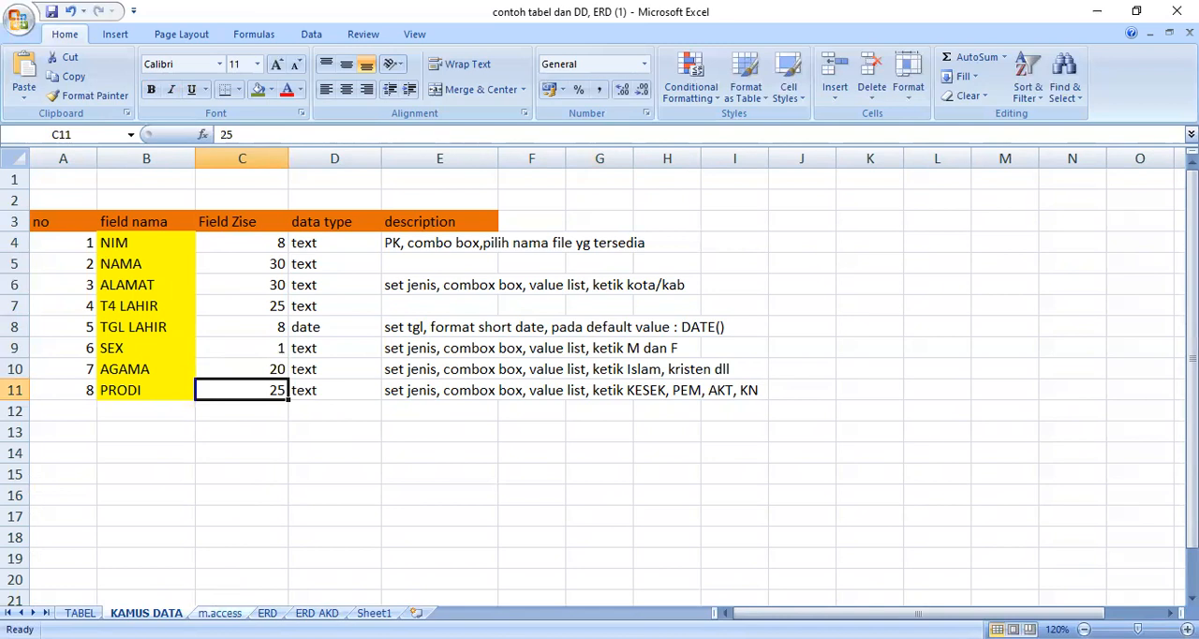
pyautogui.click(219, 612)
pyautogui.click(253, 464)
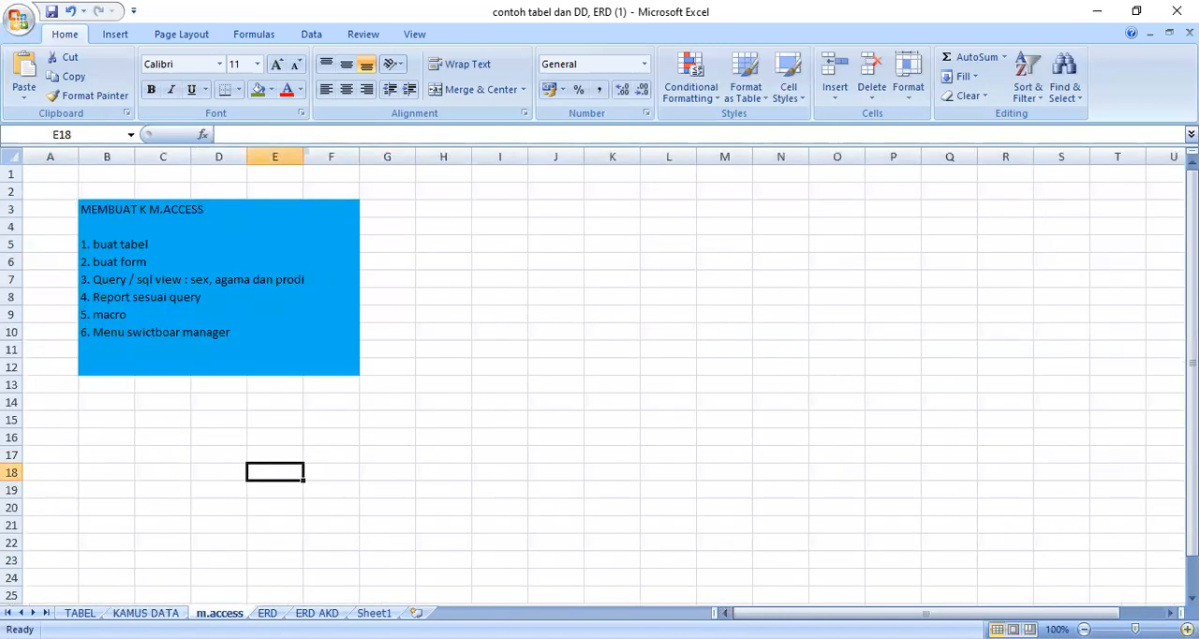
pyautogui.click(1188, 628)
pyautogui.click(1188, 628)
pyautogui.click(1187, 628)
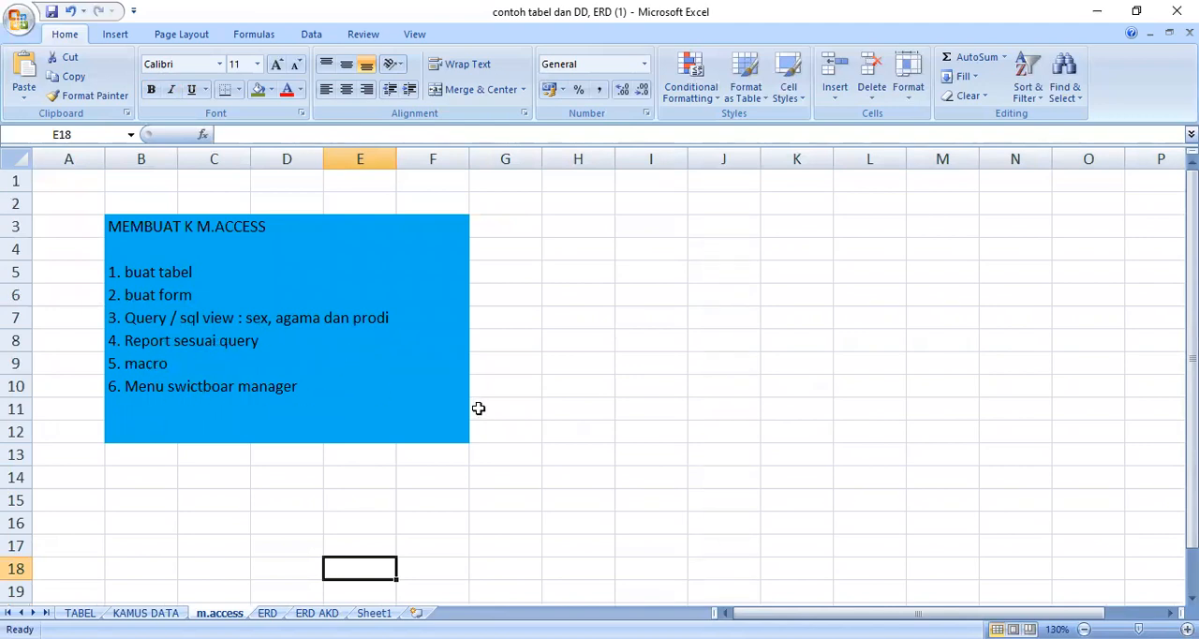
pyautogui.click(594, 392)
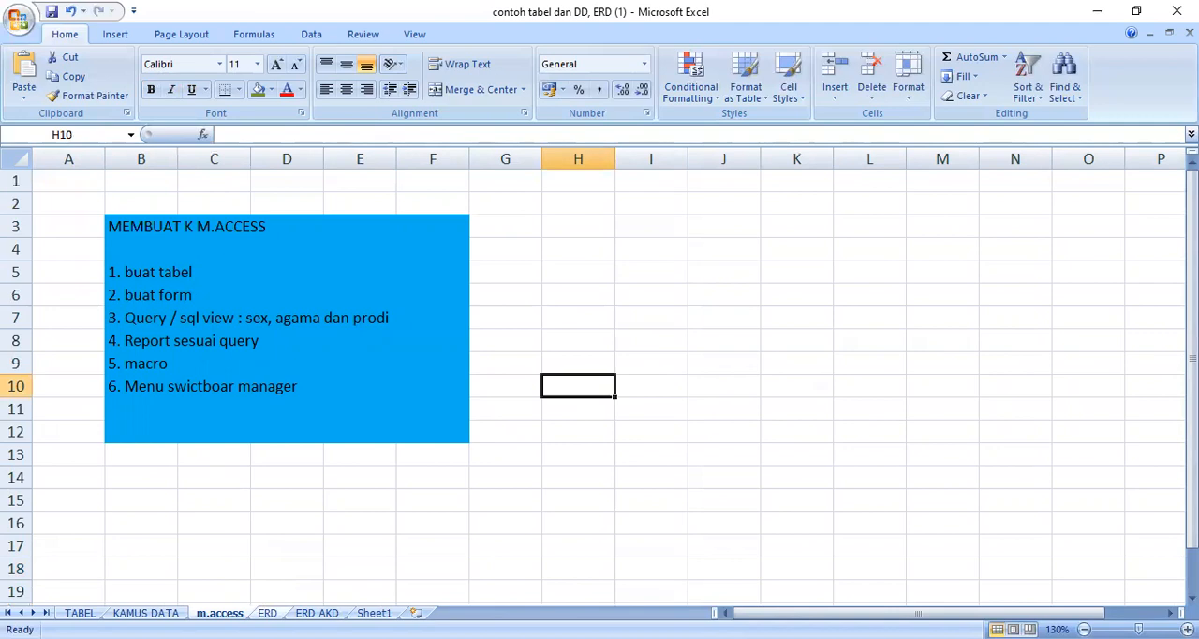
# Step: View the diagrams on the ERD and ERD AKD sheets, and return to the m.access step list
pyautogui.click(267, 613)
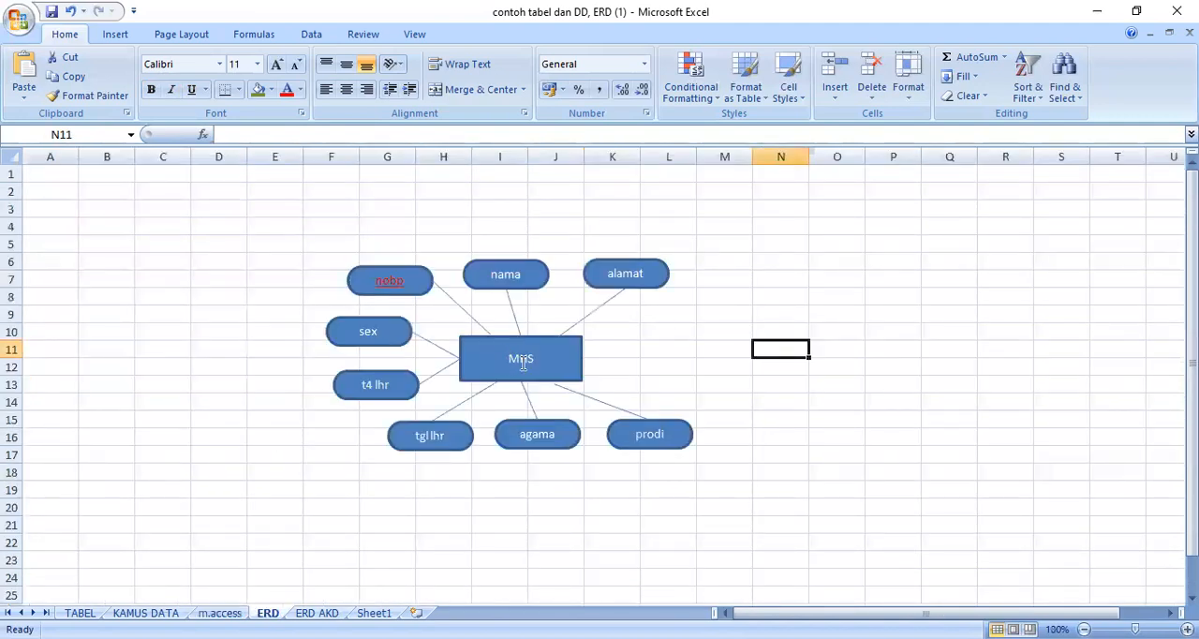
pyautogui.hotkey('ctrl', 'pagedown')
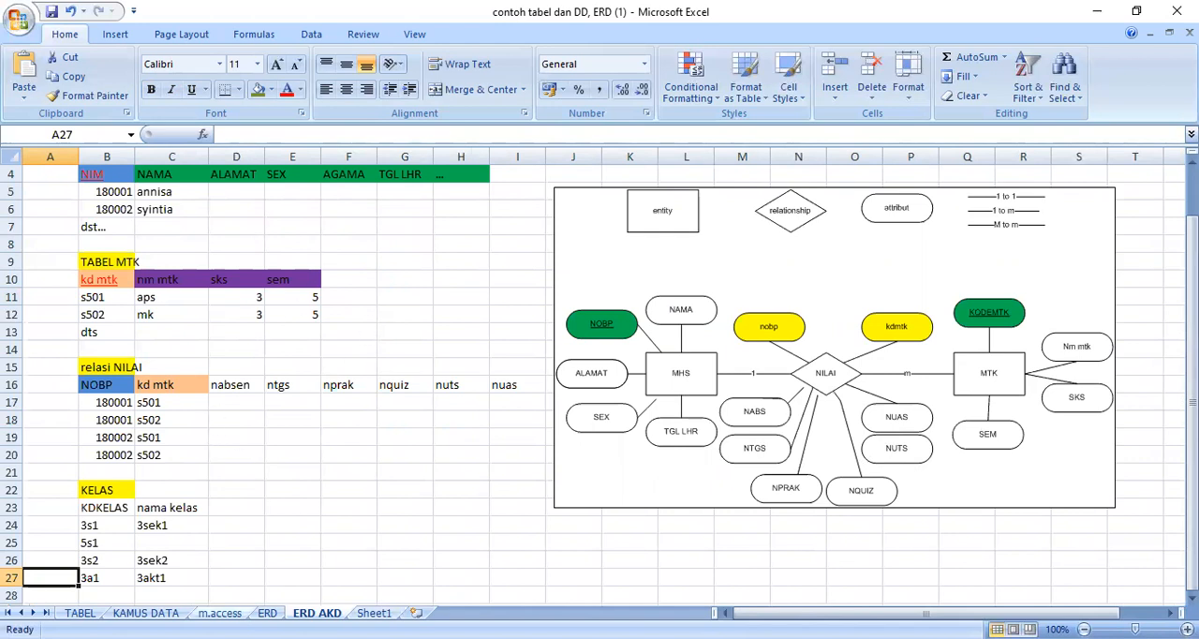
pyautogui.click(219, 612)
pyautogui.click(80, 612)
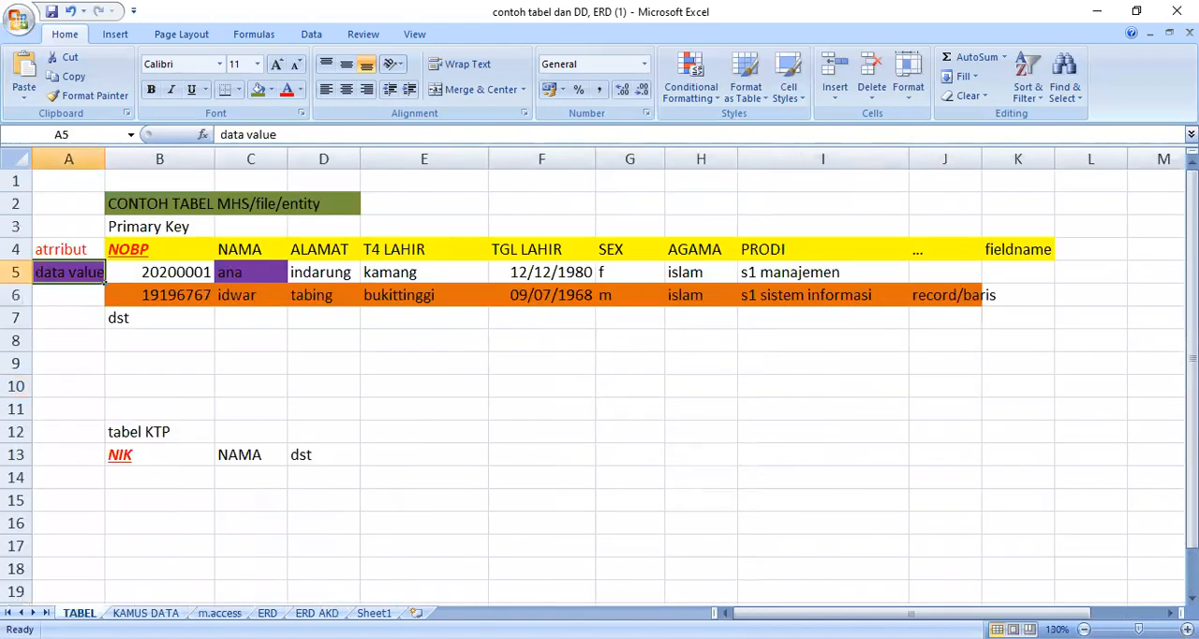
pyautogui.click(146, 613)
pyautogui.click(219, 612)
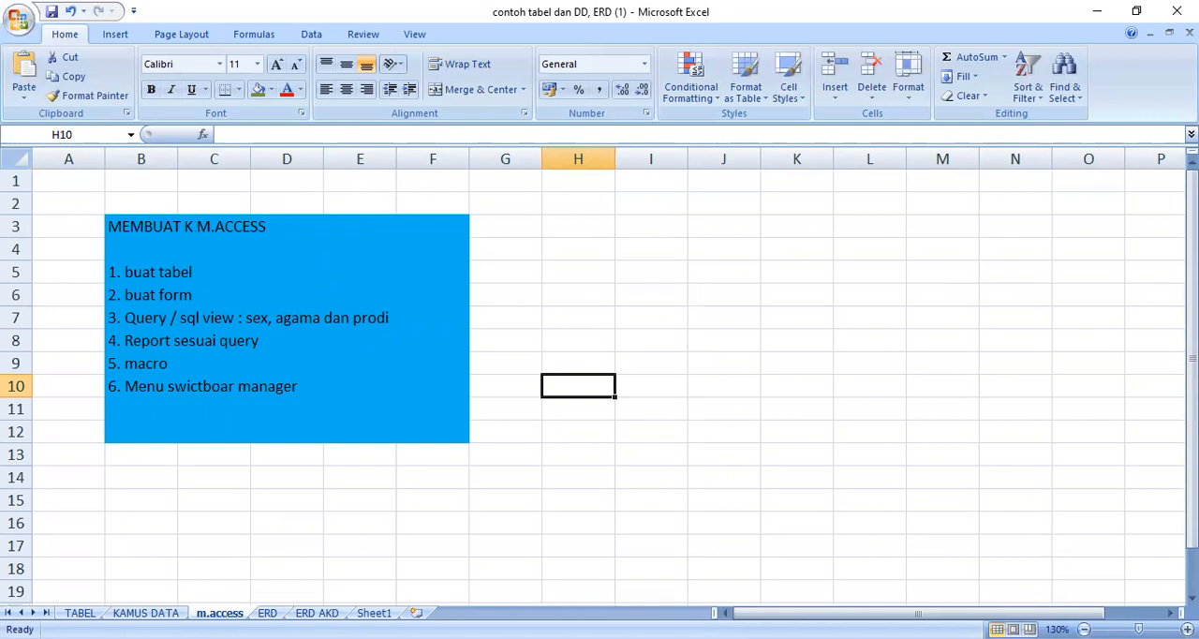
# Step: Switch to Microsoft Access, start a blank database and choose the folder 2x22 PRAK TIK senin jam 13.00\week 13 on drive D as its location
pyautogui.hotkey('alt', 'Tab')
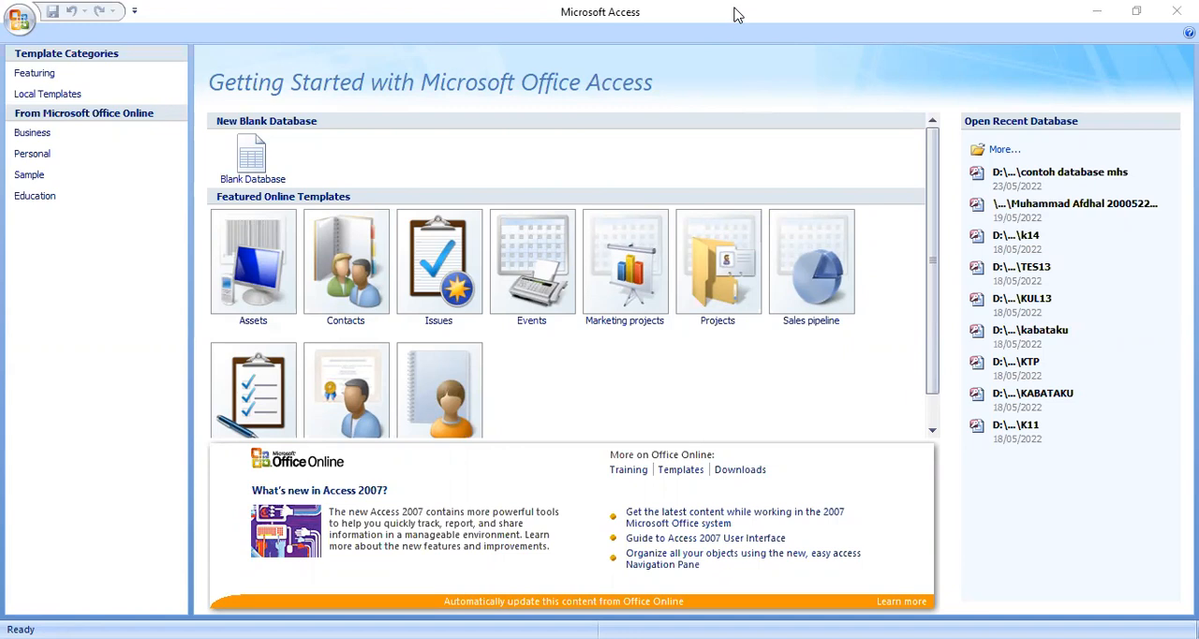
pyautogui.click(253, 173)
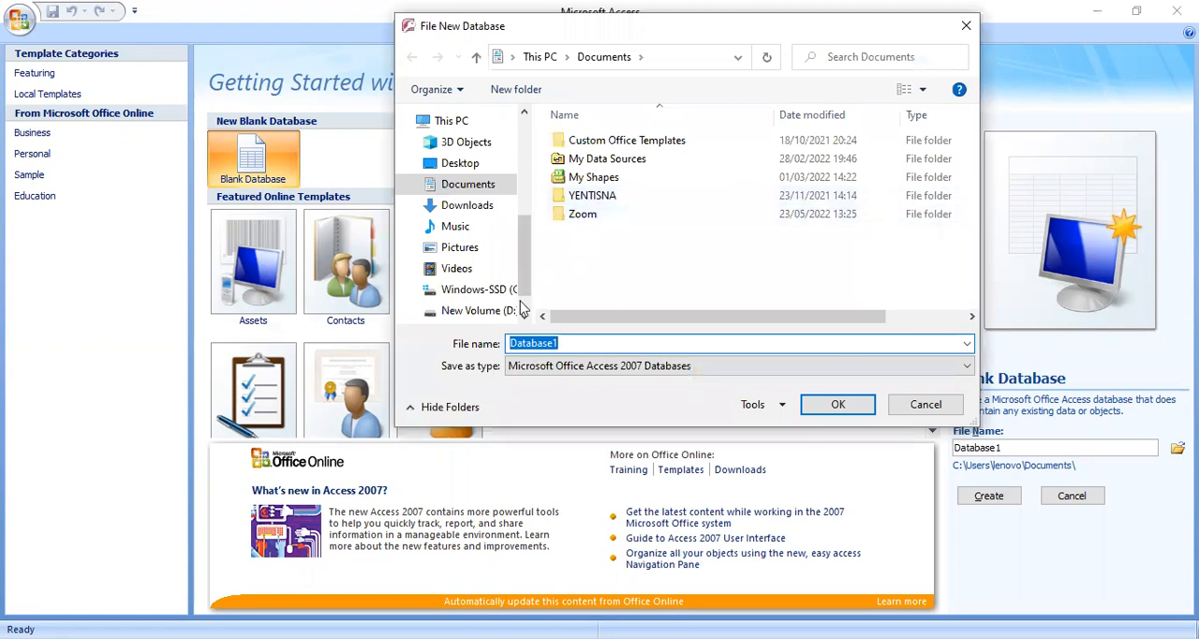
pyautogui.click(503, 314)
pyautogui.click(637, 158)
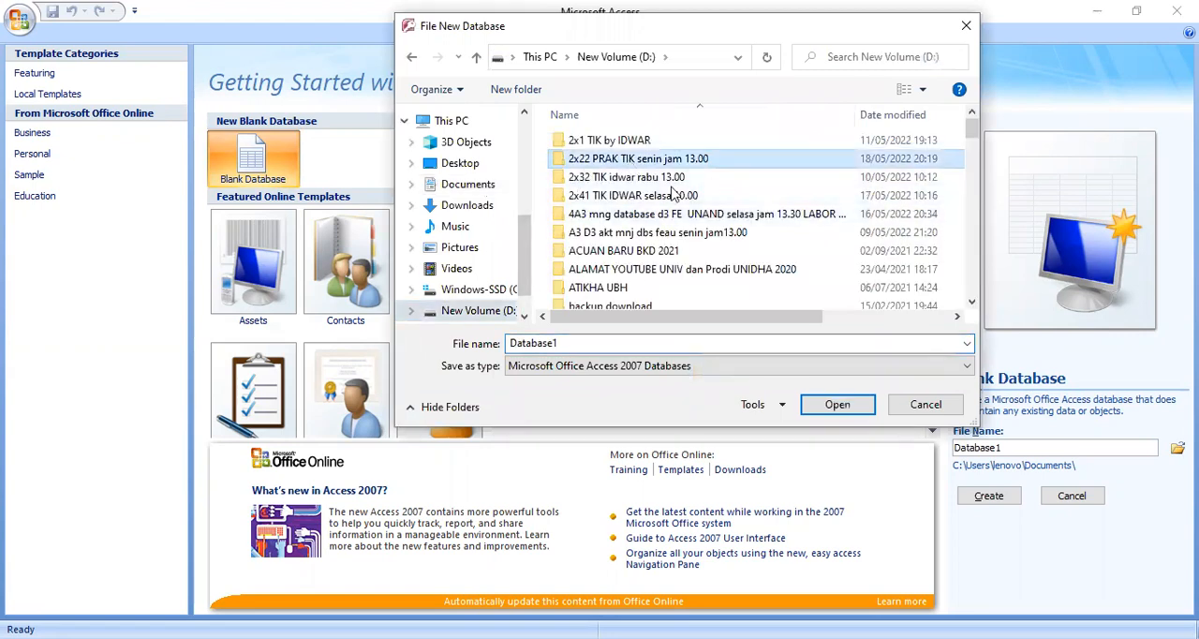
pyautogui.click(819, 410)
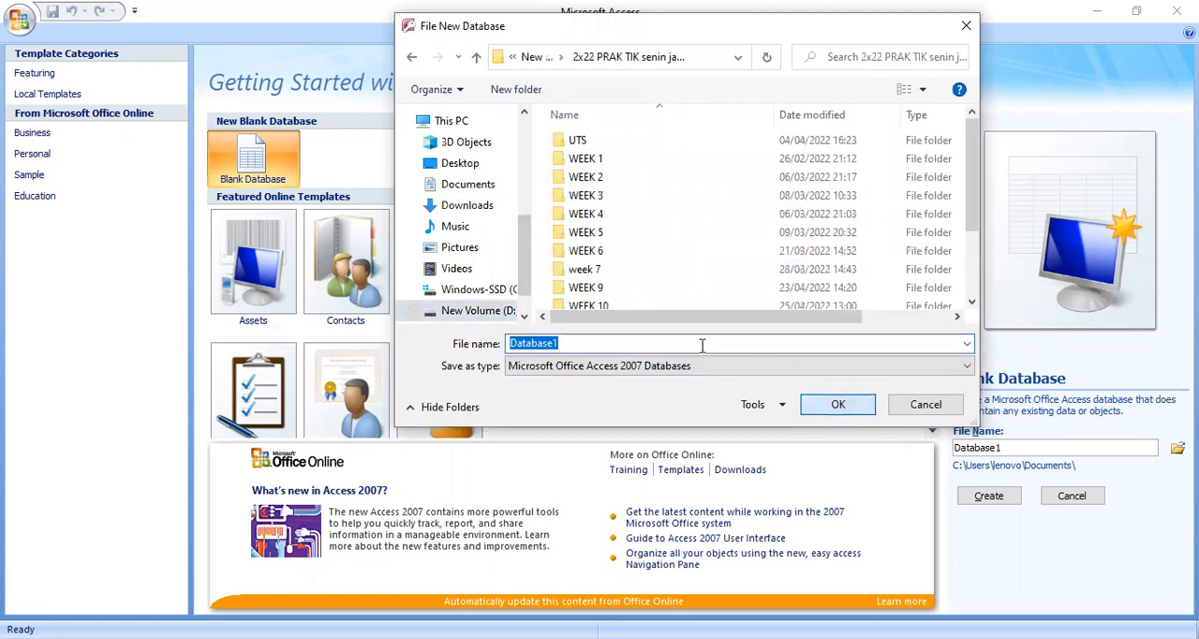
pyautogui.scroll(-2, 671, 278)
pyautogui.click(610, 264)
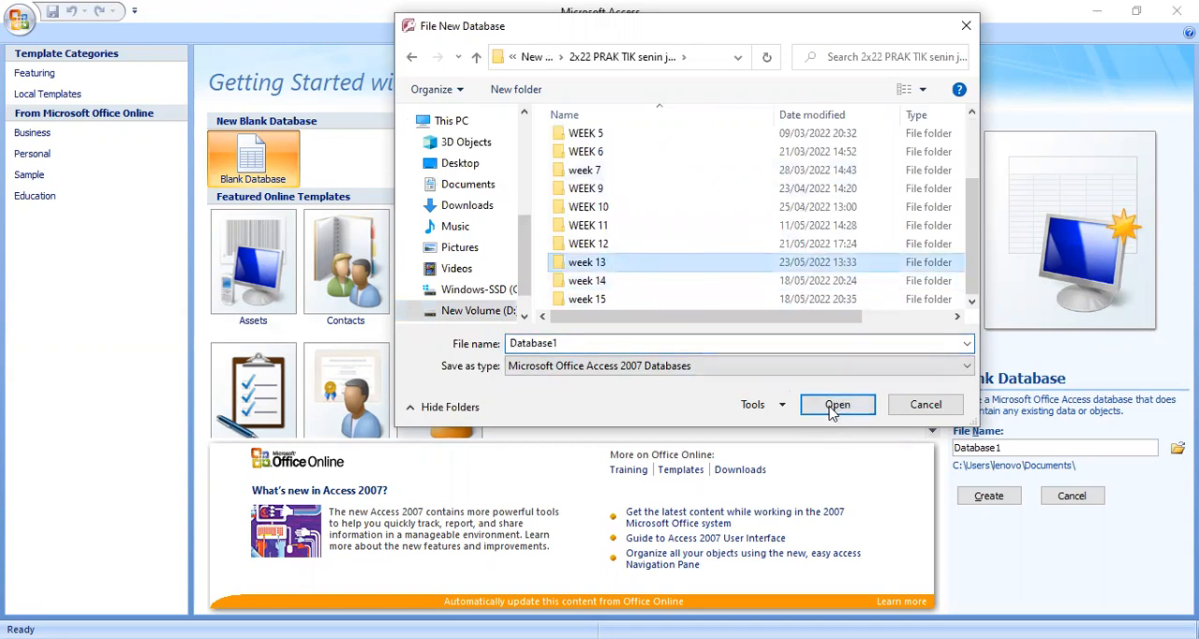
pyautogui.click(832, 404)
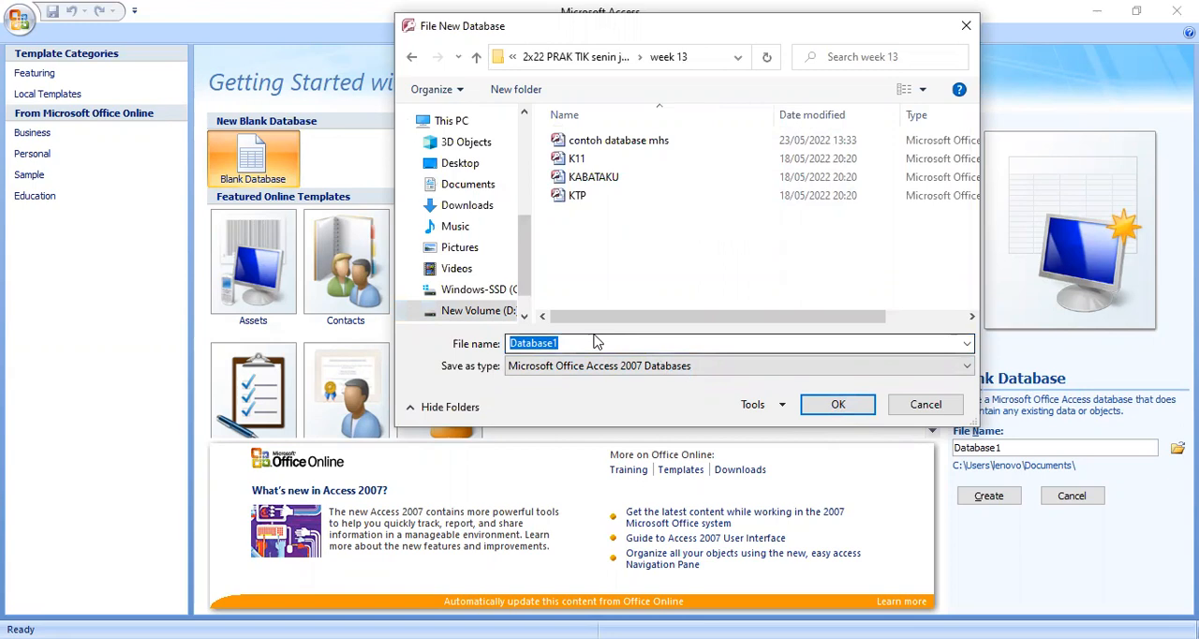
# Step: Name the new database KUL13 and create it
pyautogui.moveTo(565, 339); pyautogui.dragTo(507, 343)
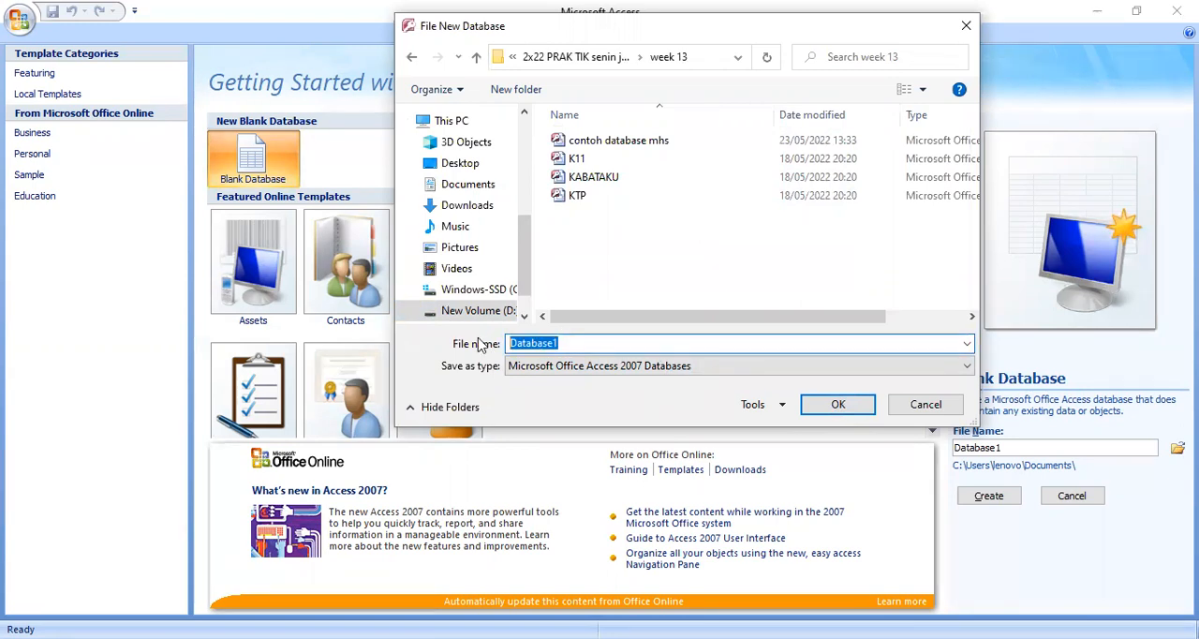
pyautogui.write('KUL 13')
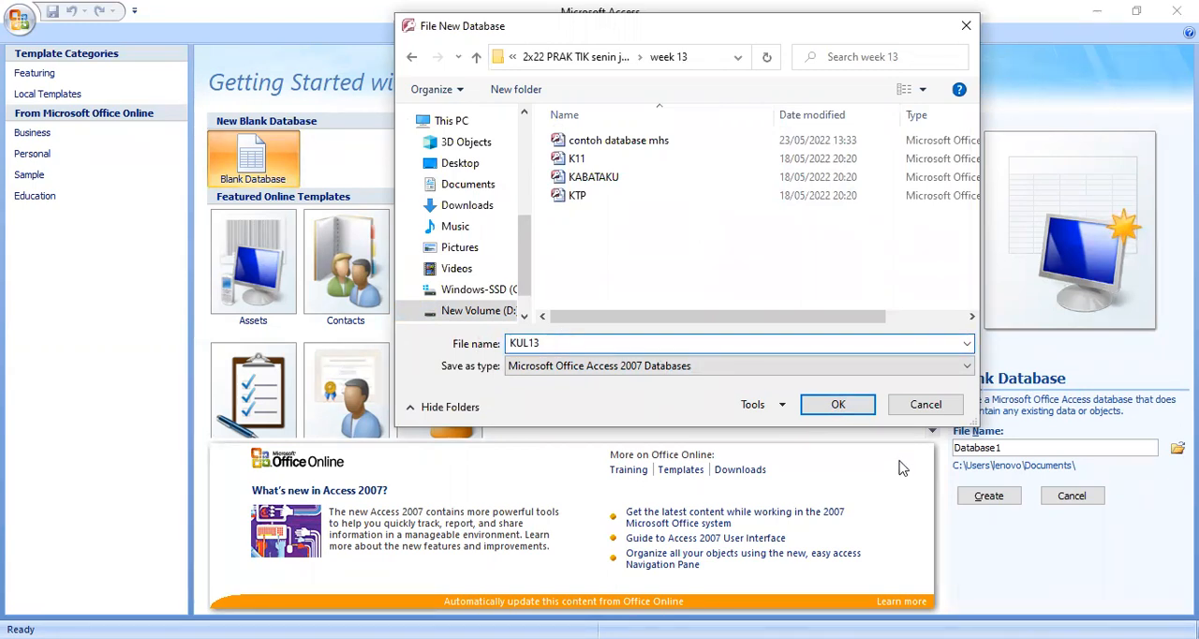
pyautogui.click(843, 406)
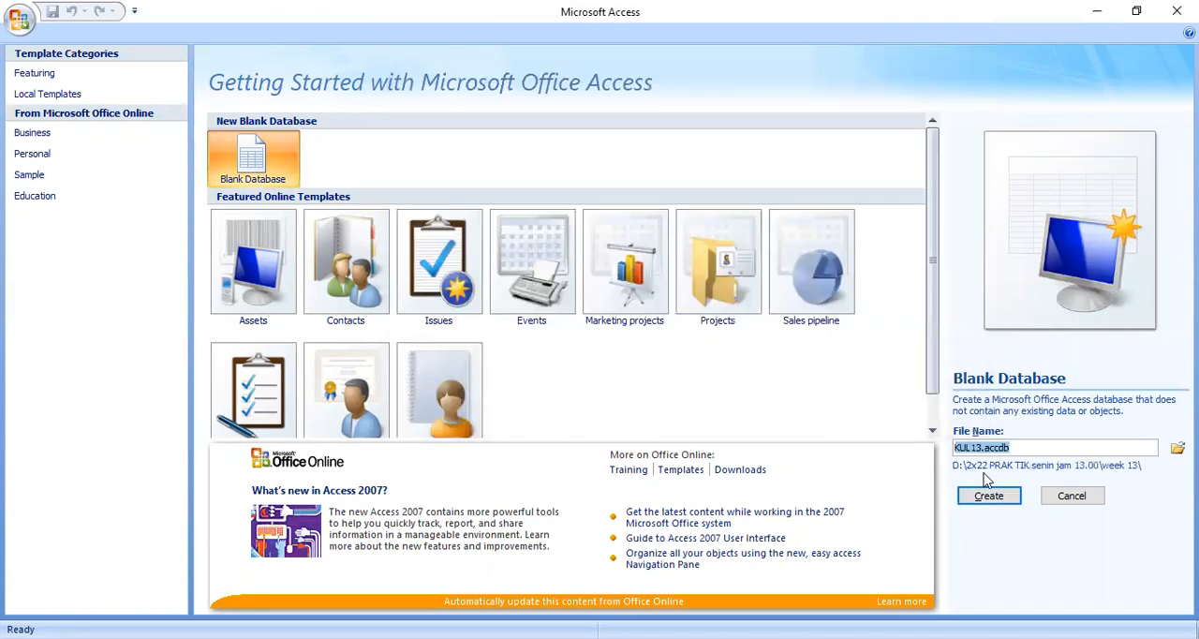
pyautogui.click(989, 496)
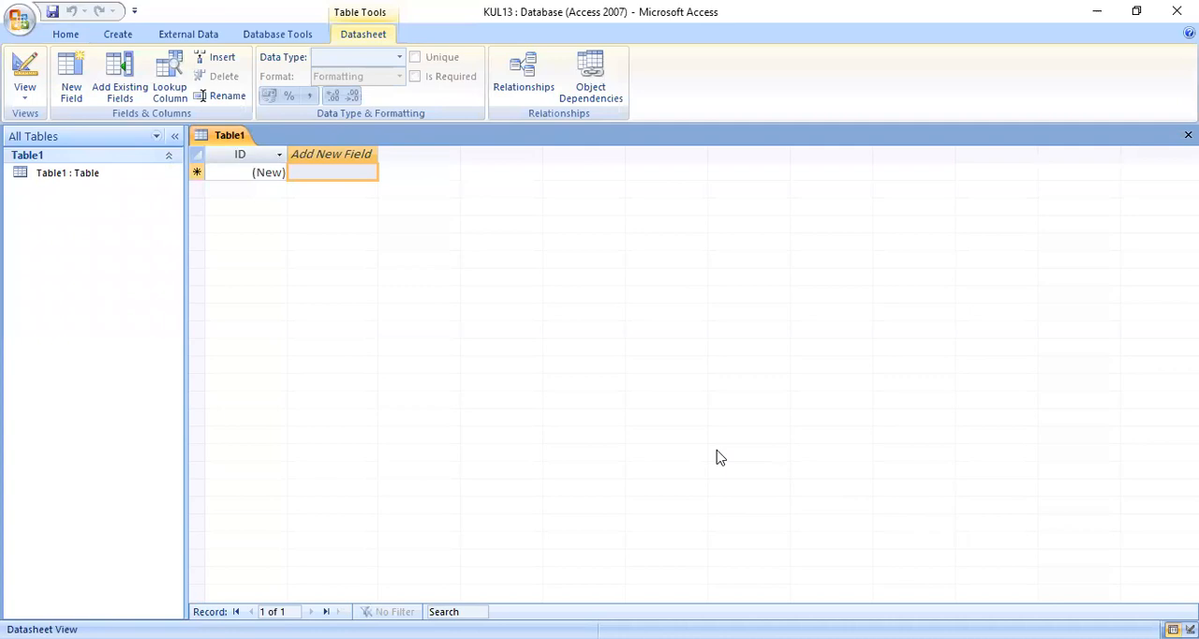
# Step: Open Table1 in Design View, saving the table as mhs
pyautogui.rightClick(239, 142)
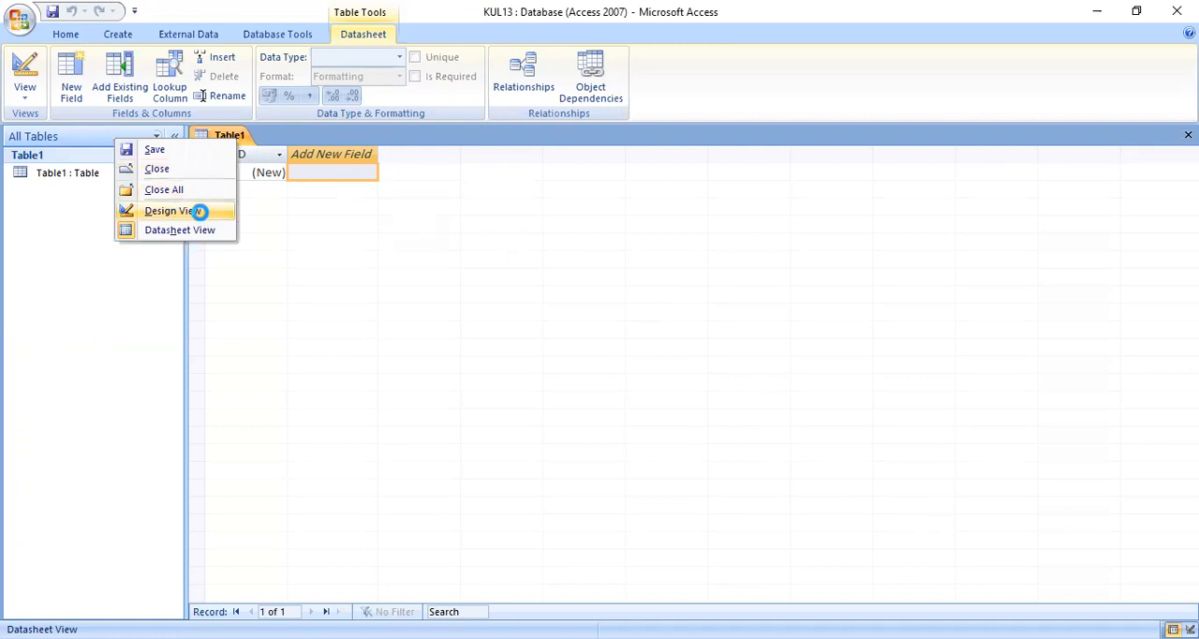
pyautogui.click(199, 211)
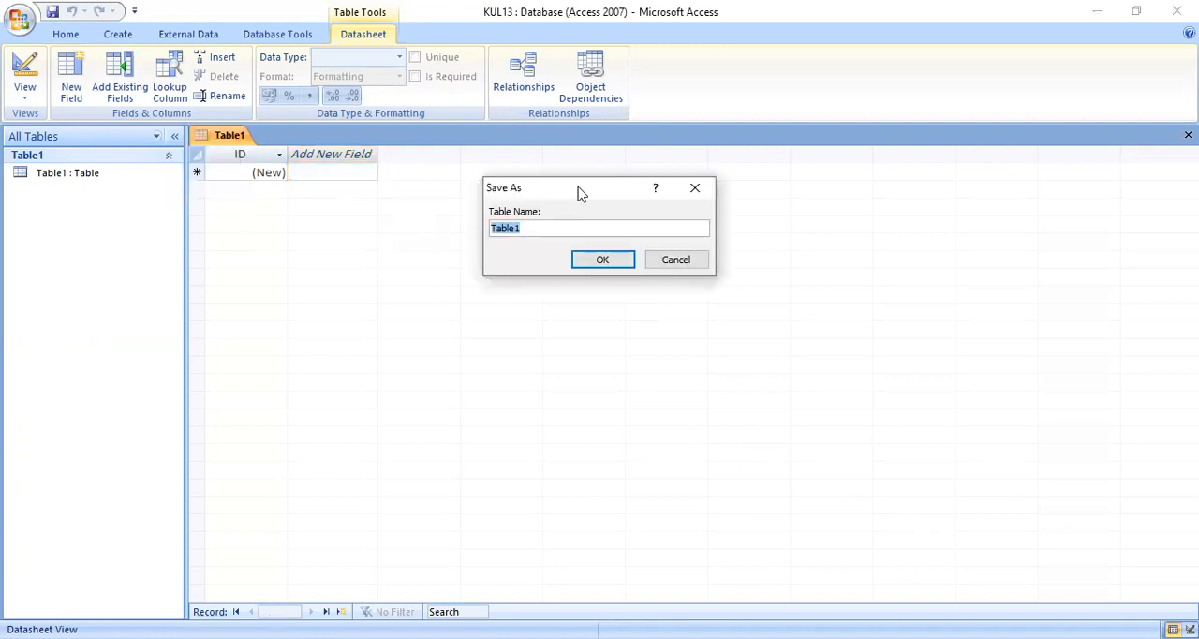
pyautogui.write('mhs')
pyautogui.click(594, 259)
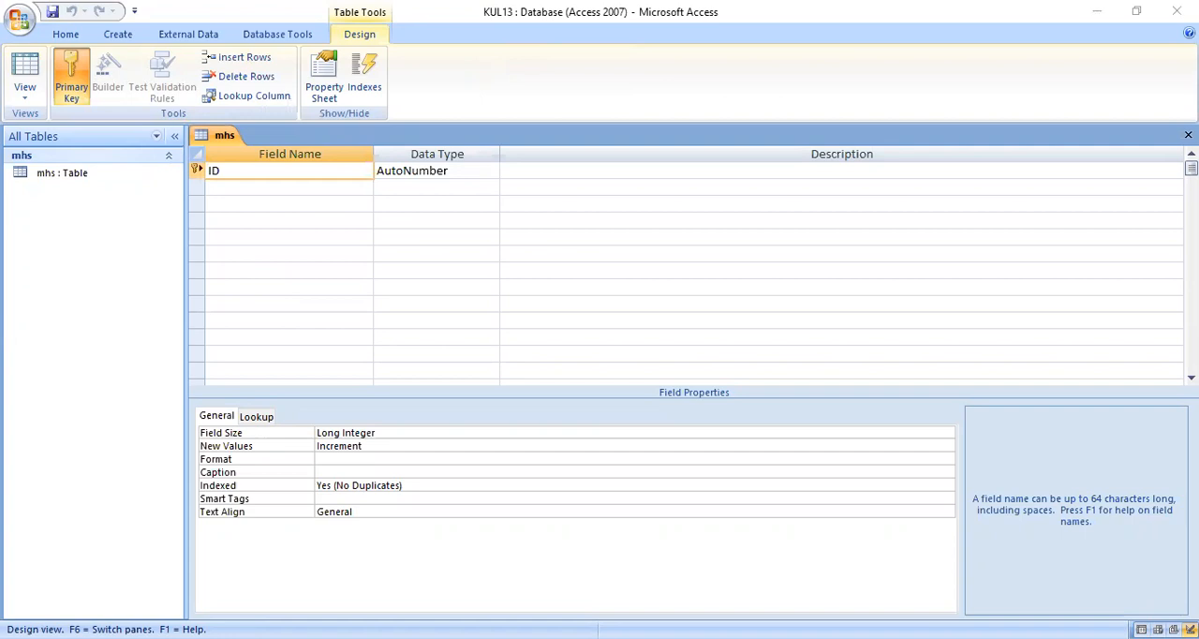
# Step: Rename the ID field to NOBP and set its data type to Text with a field size of 8
pyautogui.click(250, 172)
pyautogui.write('NOBP')
pyautogui.click(490, 172)
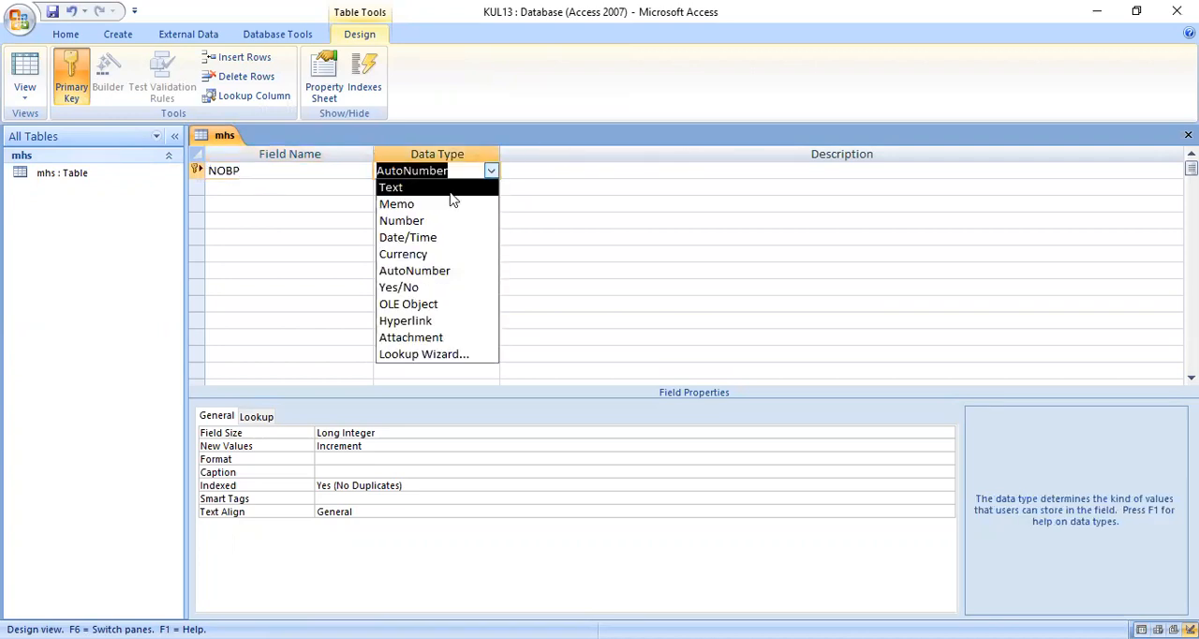
pyautogui.click(451, 190)
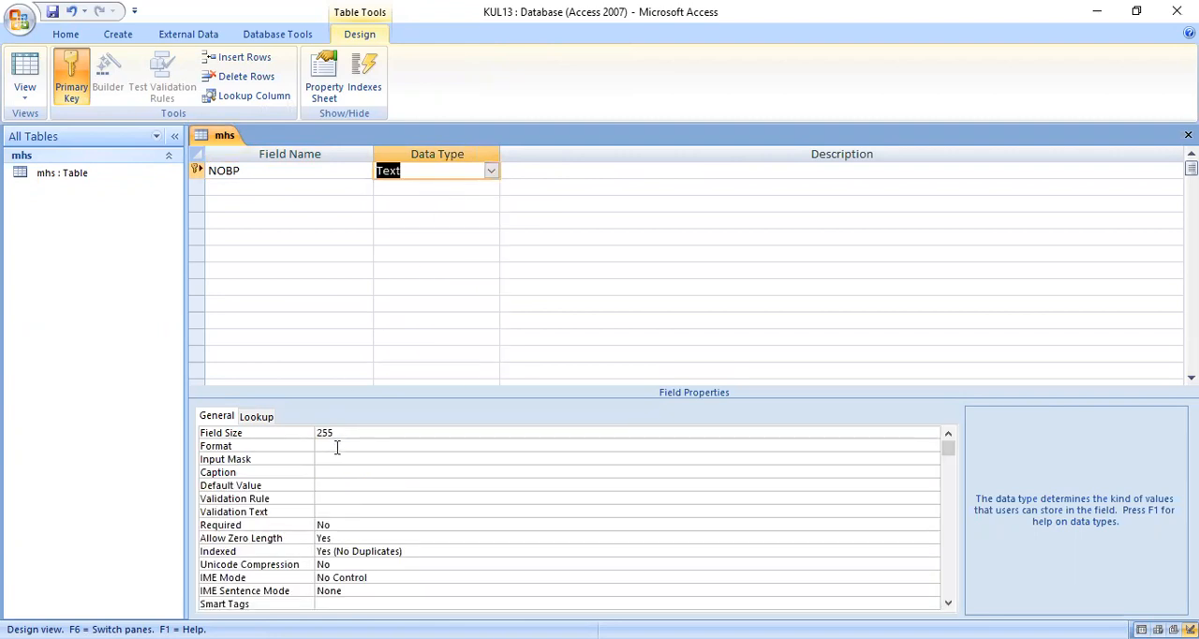
pyautogui.click(277, 432)
pyautogui.write('8')
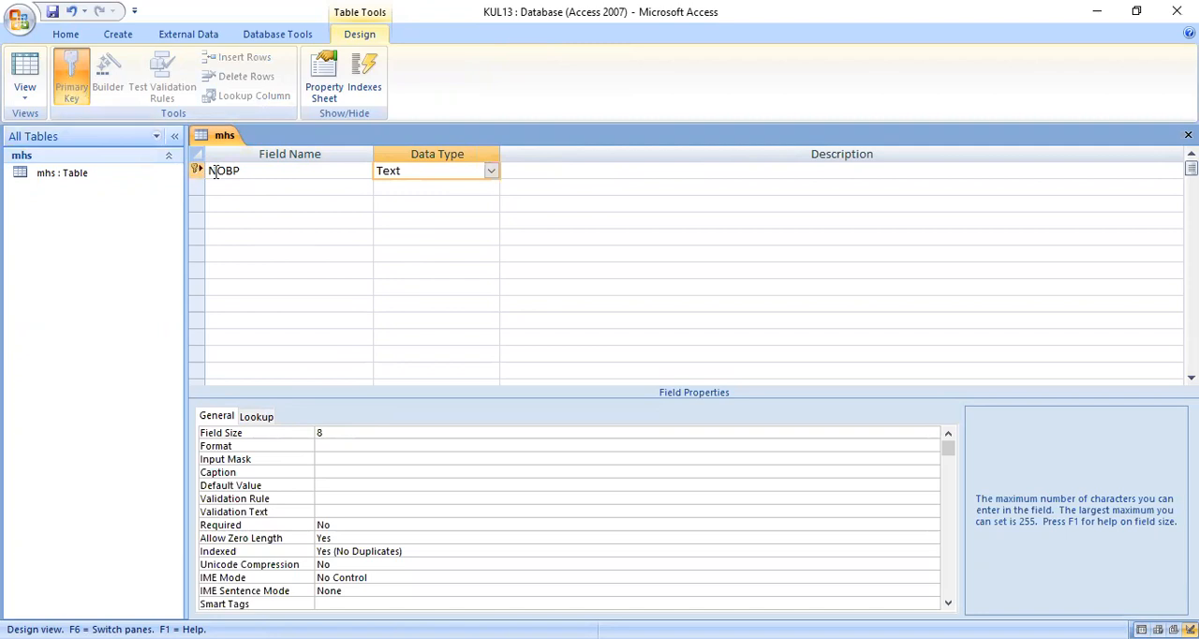
pyautogui.click(75, 81)
# Step: Make the NOBP field's lookup display control a Combo Box with the mhs table as row source, and return to the general field properties
pyautogui.click(255, 416)
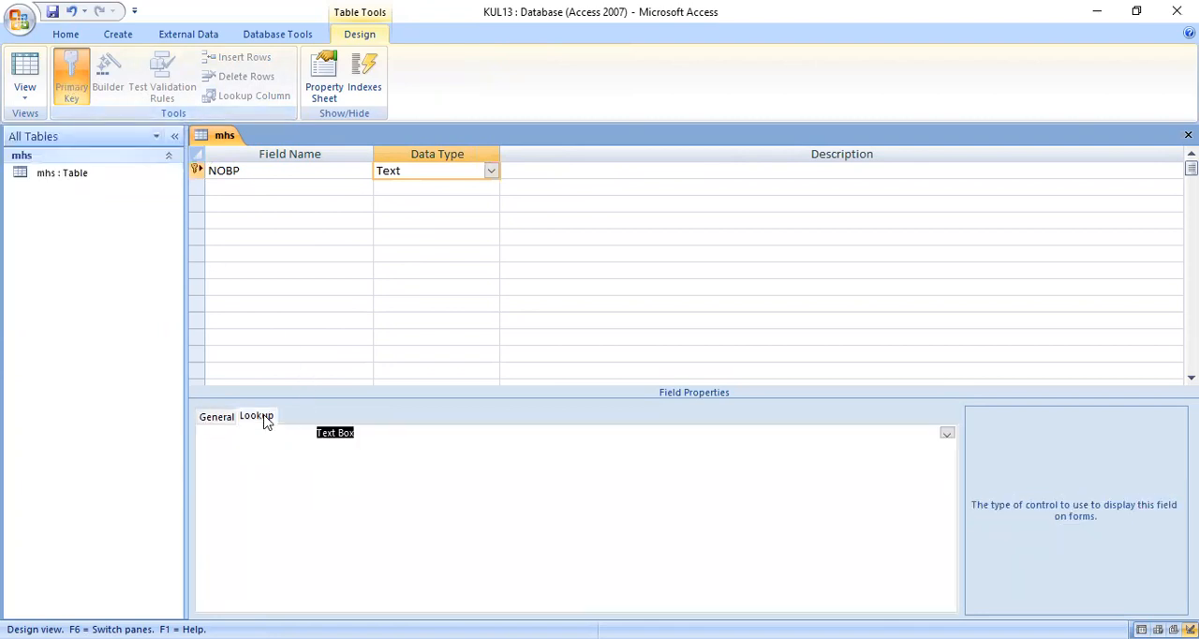
pyautogui.click(947, 434)
pyautogui.click(386, 470)
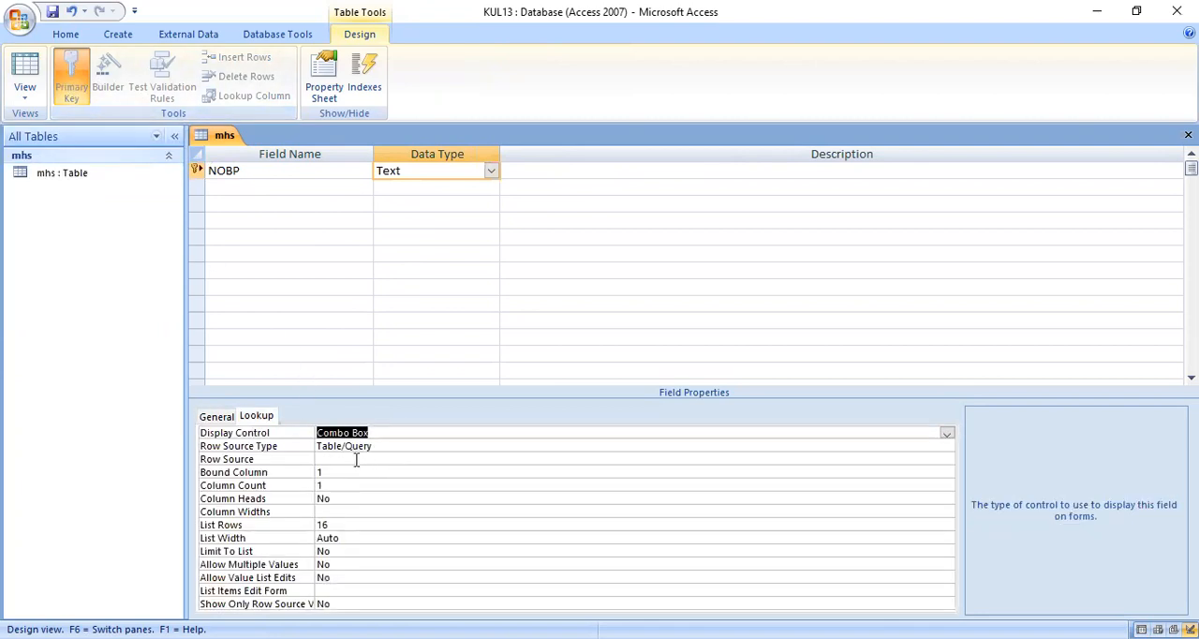
pyautogui.click(356, 459)
pyautogui.click(932, 459)
pyautogui.click(361, 473)
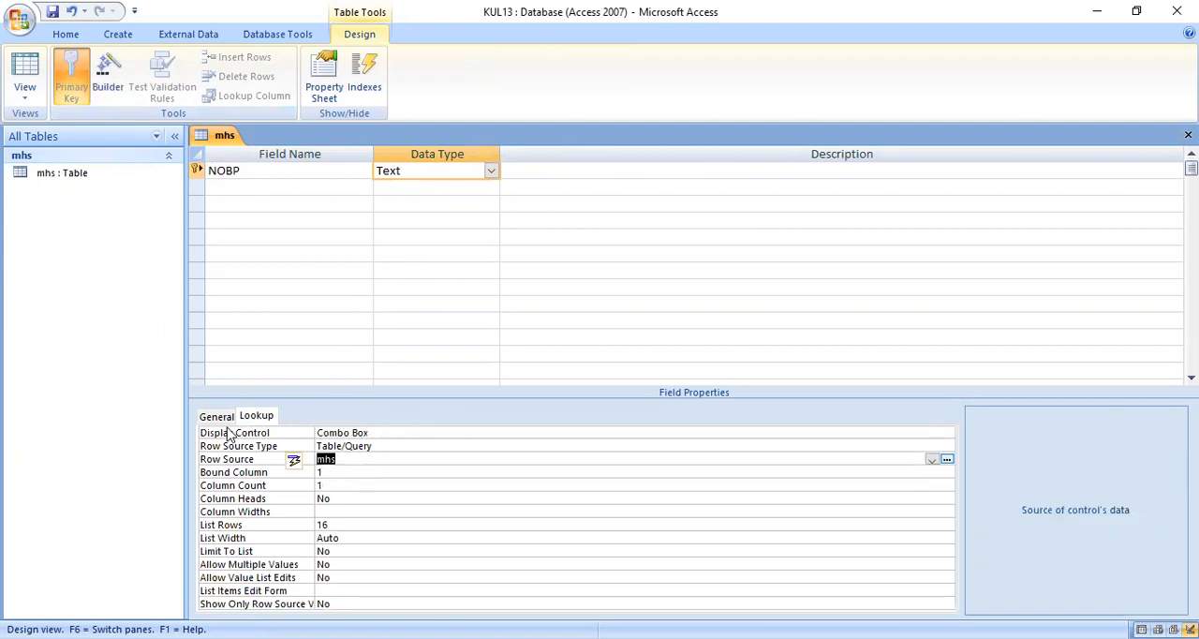
pyautogui.click(216, 415)
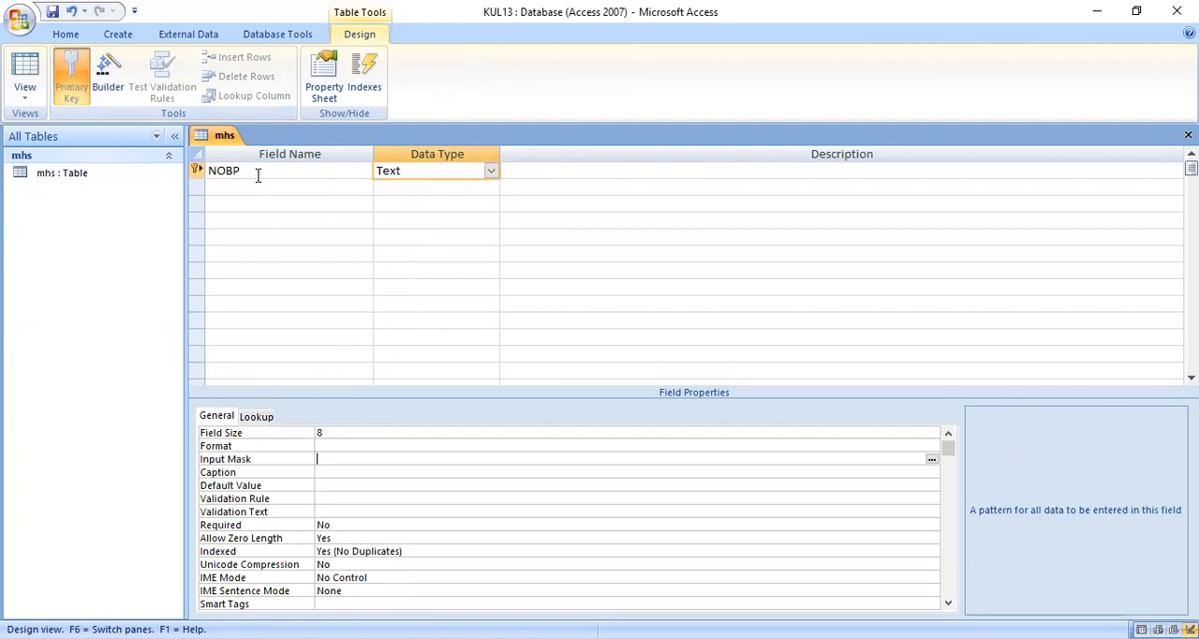
# Step: Add a NAMA field of type Text with a field size of 30
pyautogui.click(249, 188)
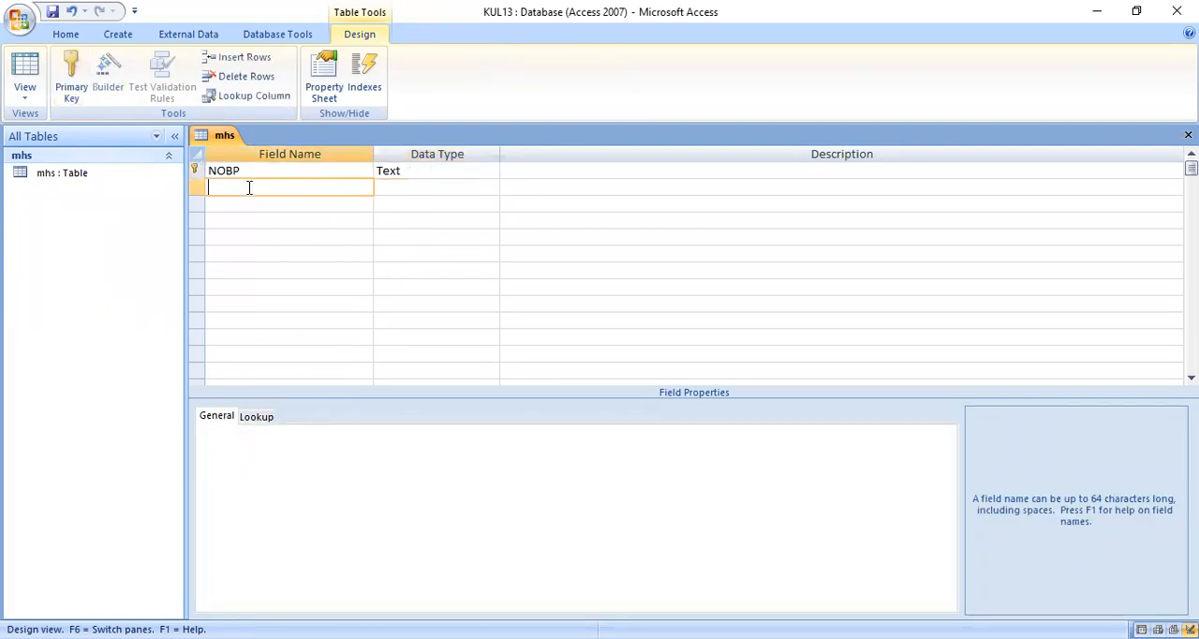
pyautogui.write('NAMA')
pyautogui.press('Tab')
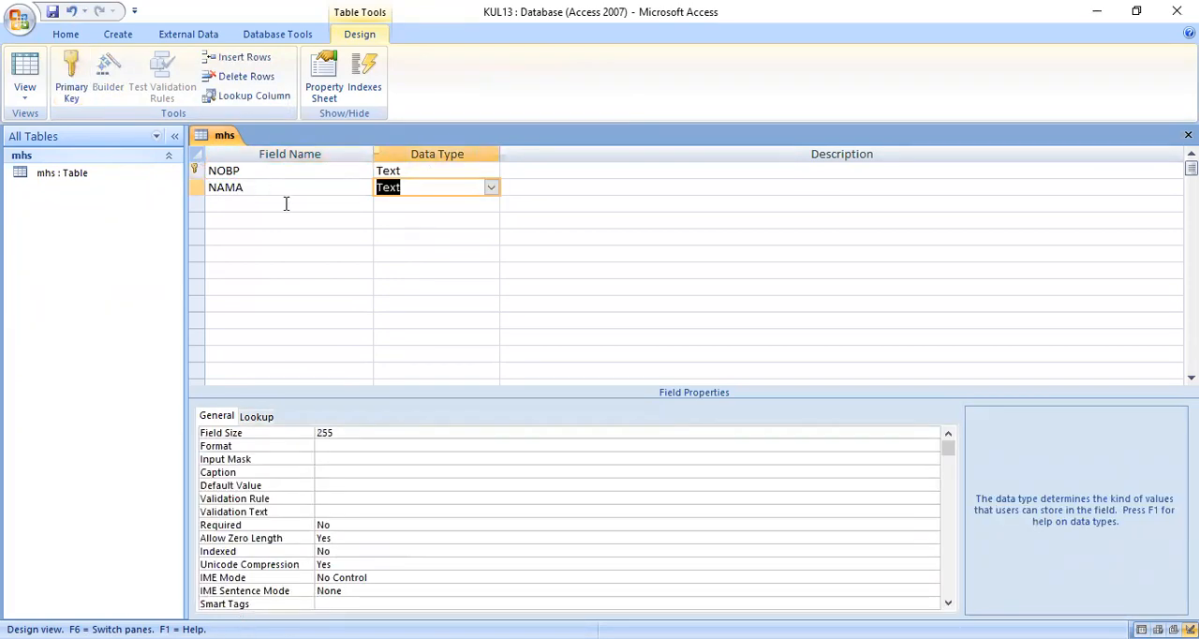
pyautogui.doubleClick(324, 431)
pyautogui.write('30')
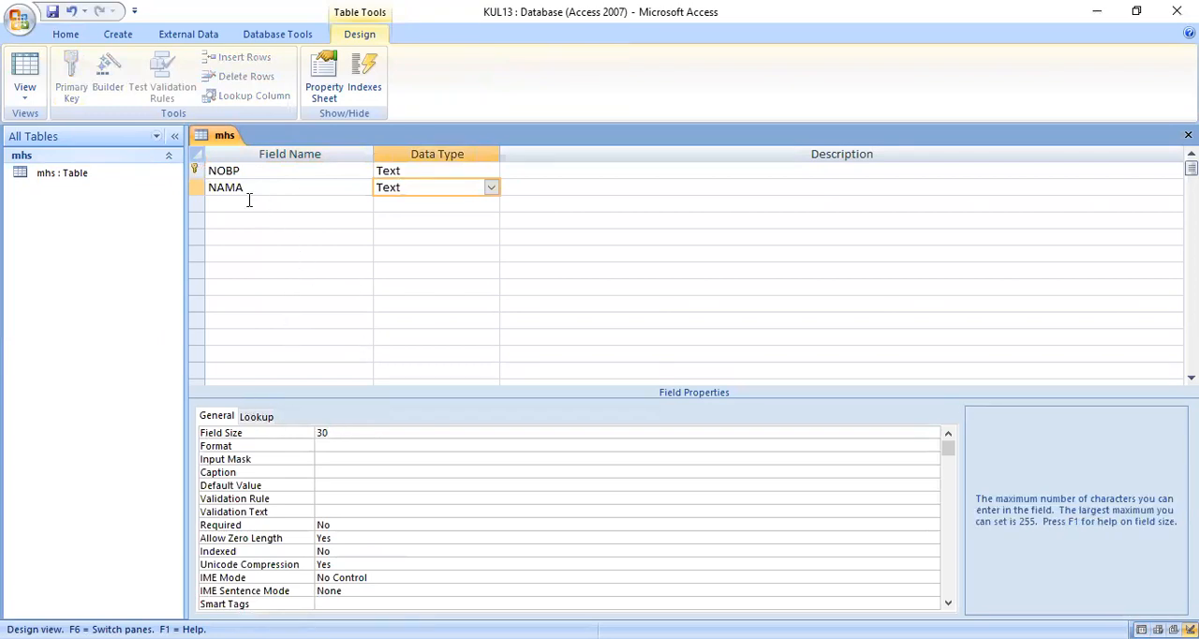
# Step: Add an ALAMAT field of type Text with a field size of 30
pyautogui.click(249, 204)
pyautogui.write('AL')
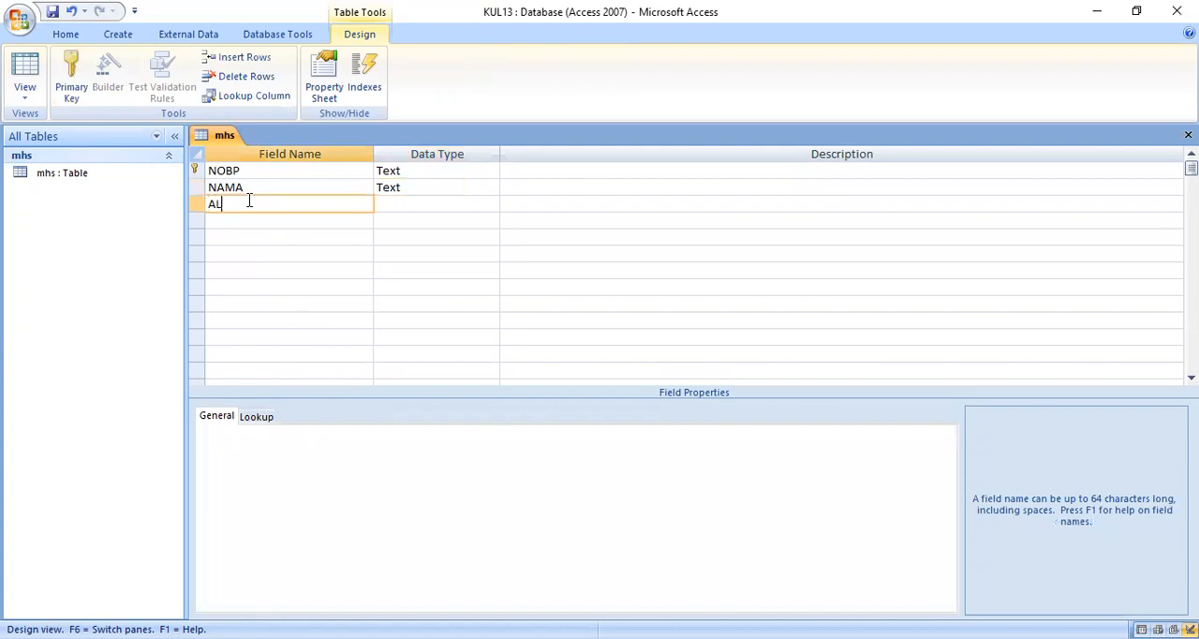
pyautogui.write('AMAT')
pyautogui.press('Tab')
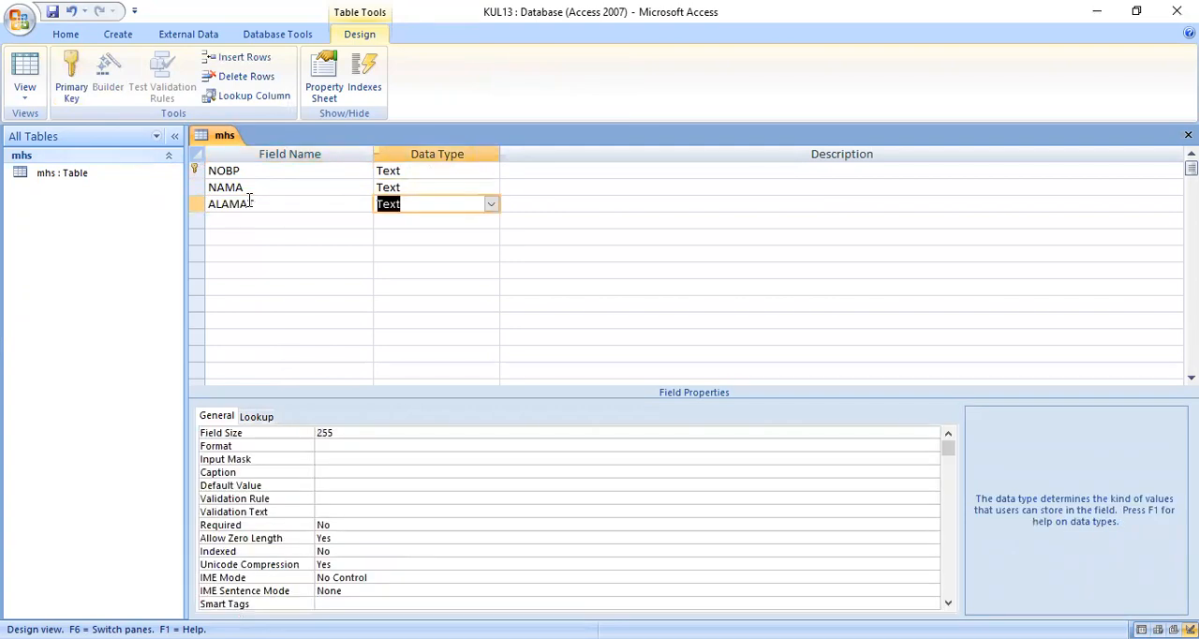
pyautogui.doubleClick(329, 432)
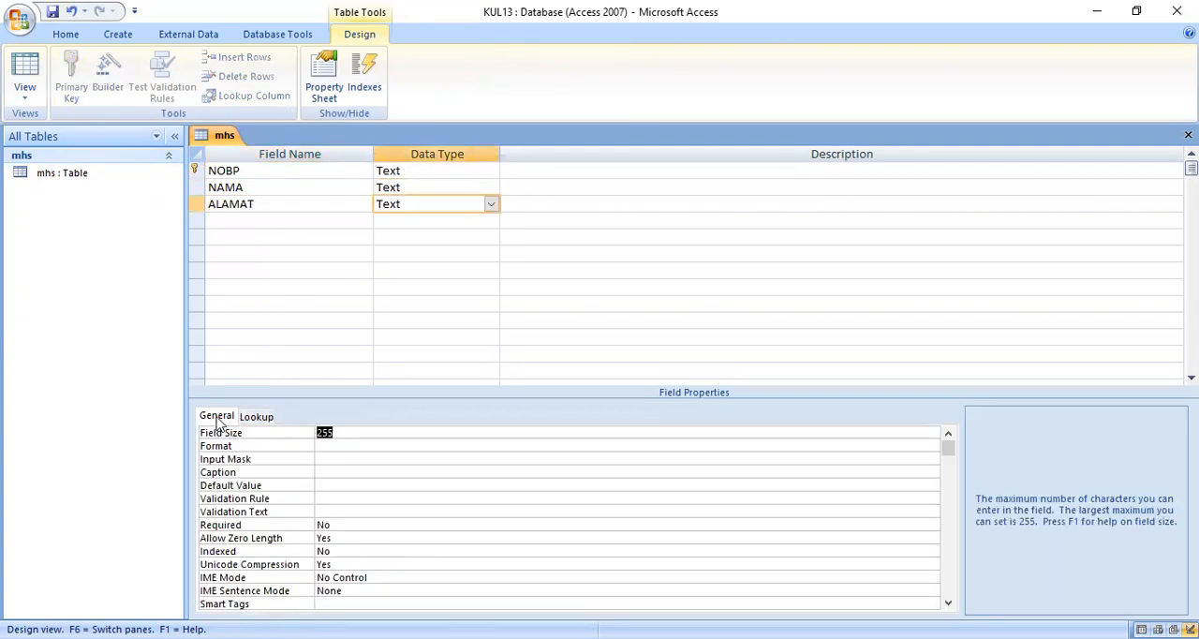
pyautogui.write('30')
# Step: Add a T4 lahir field of type Text with a field size of 20
pyautogui.click(244, 219)
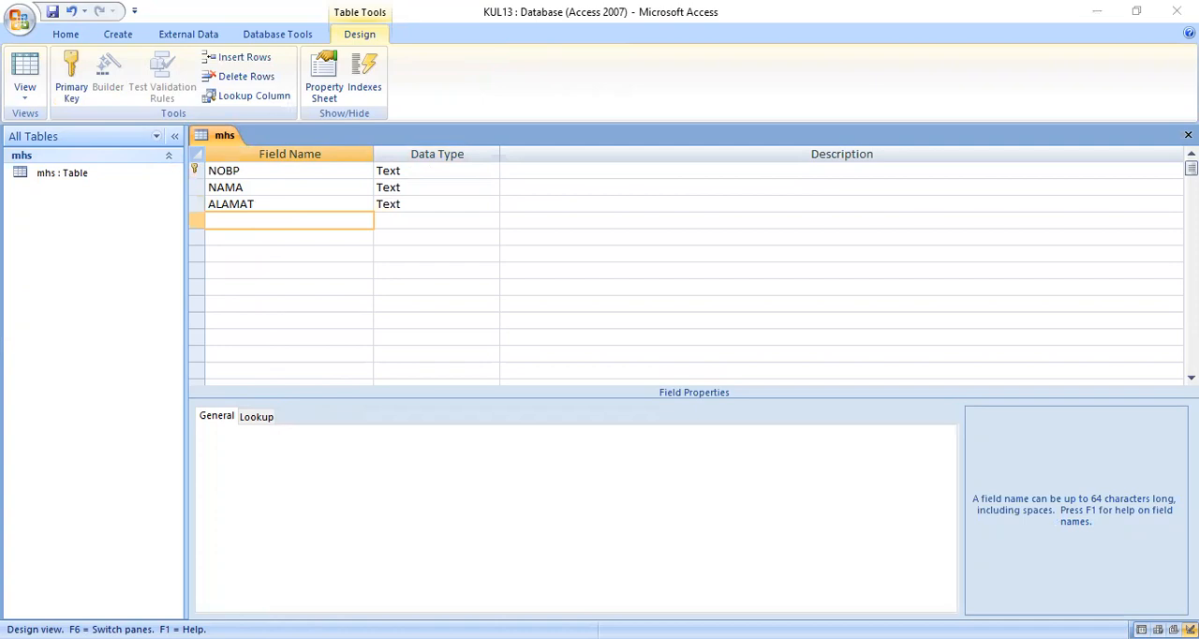
pyautogui.write('T4')
pyautogui.write(' lhiar')
pyautogui.press('BackSpace')
pyautogui.press('BackSpace')
pyautogui.press('BackSpace')
pyautogui.press('BackSpace')
pyautogui.write('ahir')
pyautogui.press('Tab')
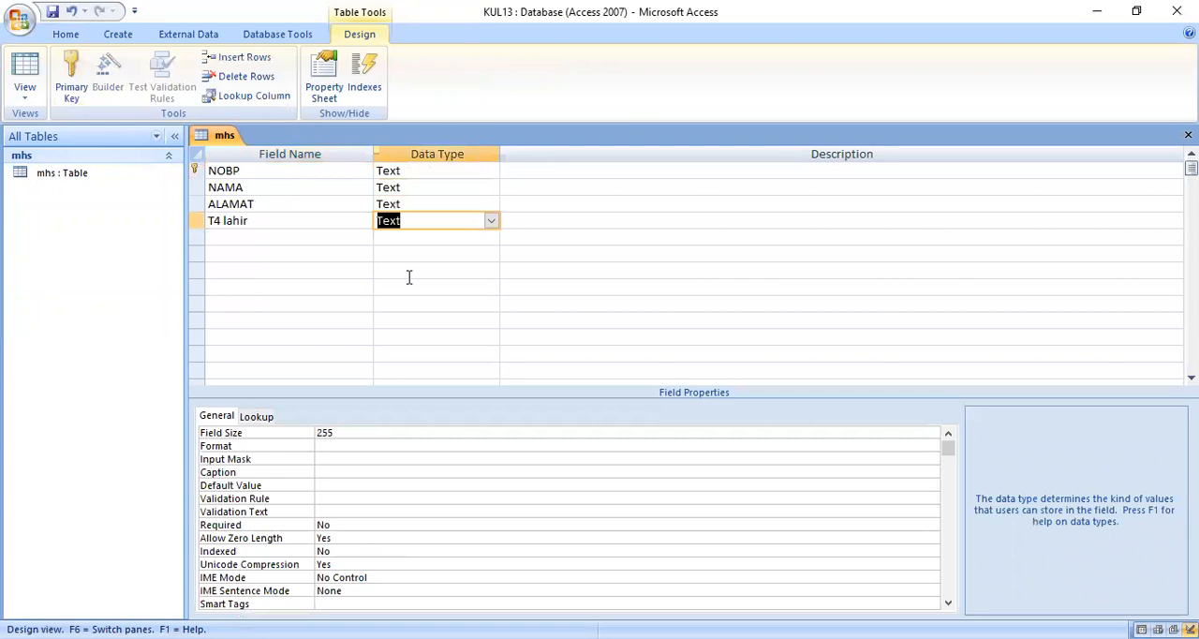
pyautogui.click(274, 429)
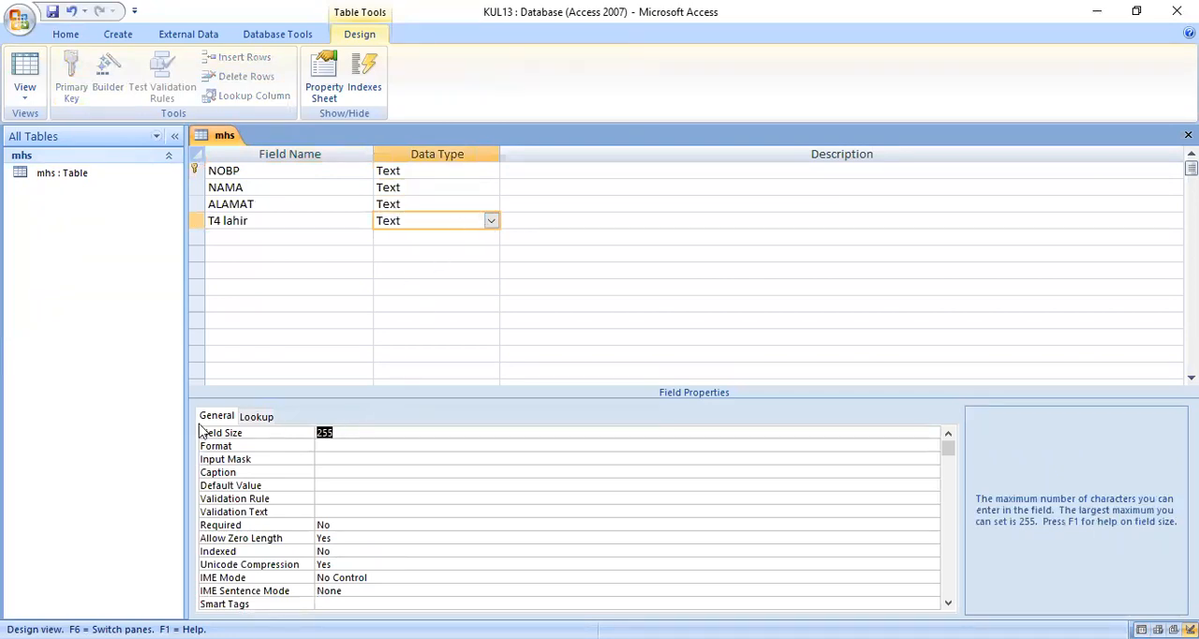
pyautogui.write('20')
# Step: Add a tgl lahir field with the data type Date/Time
pyautogui.click(226, 239)
pyautogui.write('tgl')
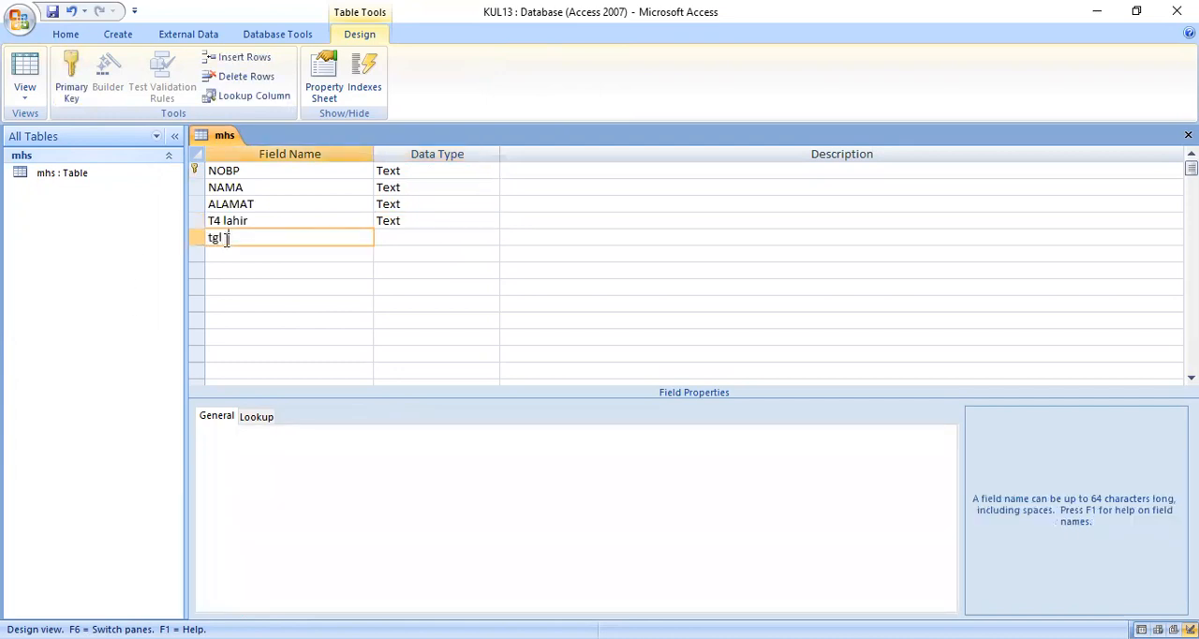
pyautogui.write(' lahir')
pyautogui.press('Tab')
pyautogui.click(490, 237)
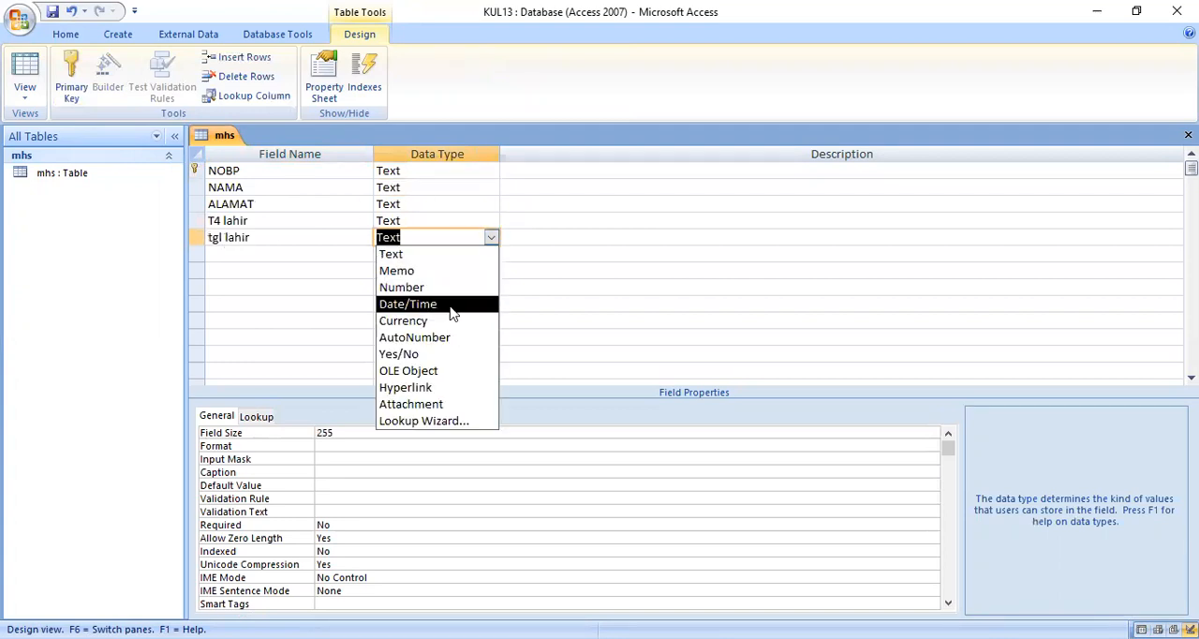
pyautogui.click(450, 312)
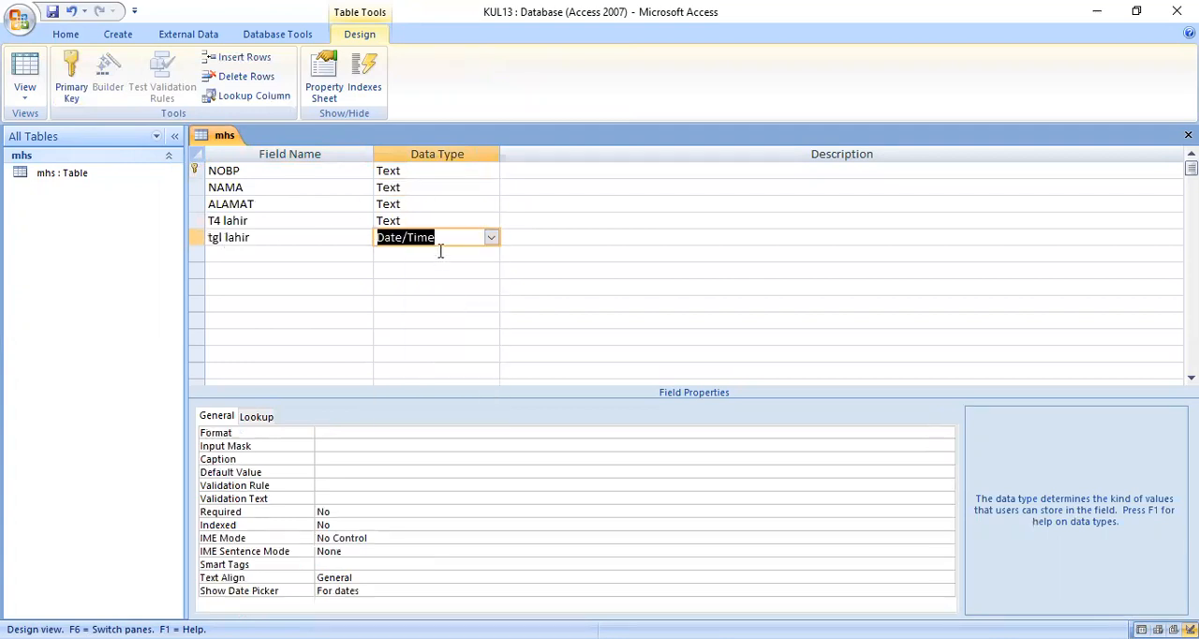
# Step: Set the tgl lahir field's format to Short Date and its default value to date()
pyautogui.click(335, 434)
pyautogui.click(947, 432)
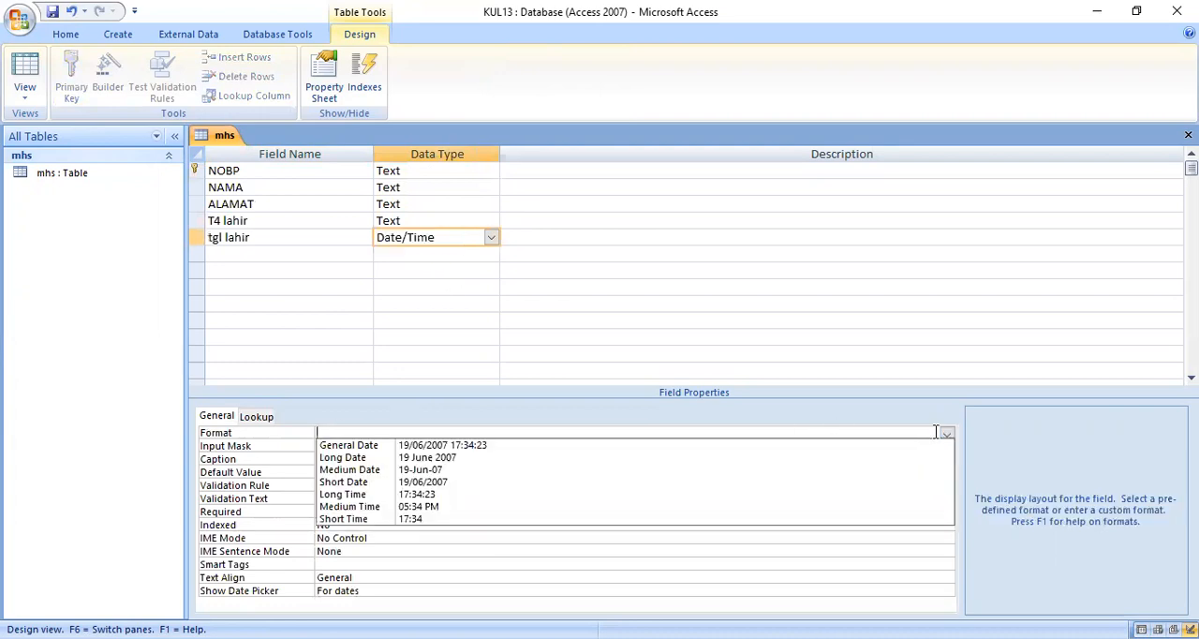
pyautogui.click(389, 481)
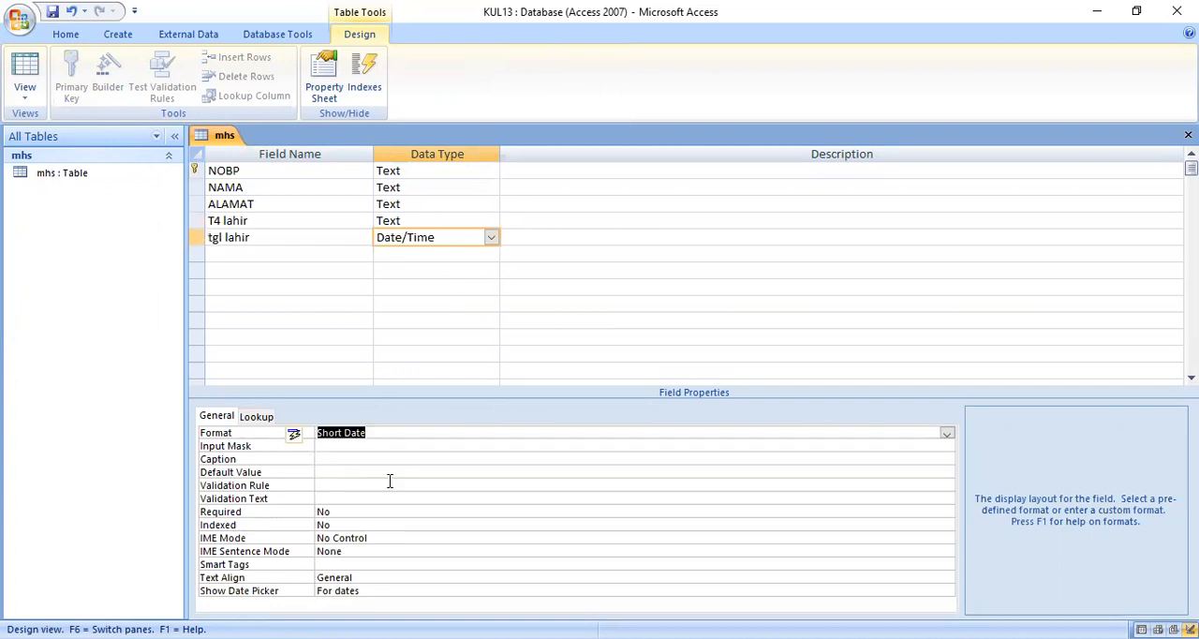
pyautogui.click(328, 472)
pyautogui.write('date(')
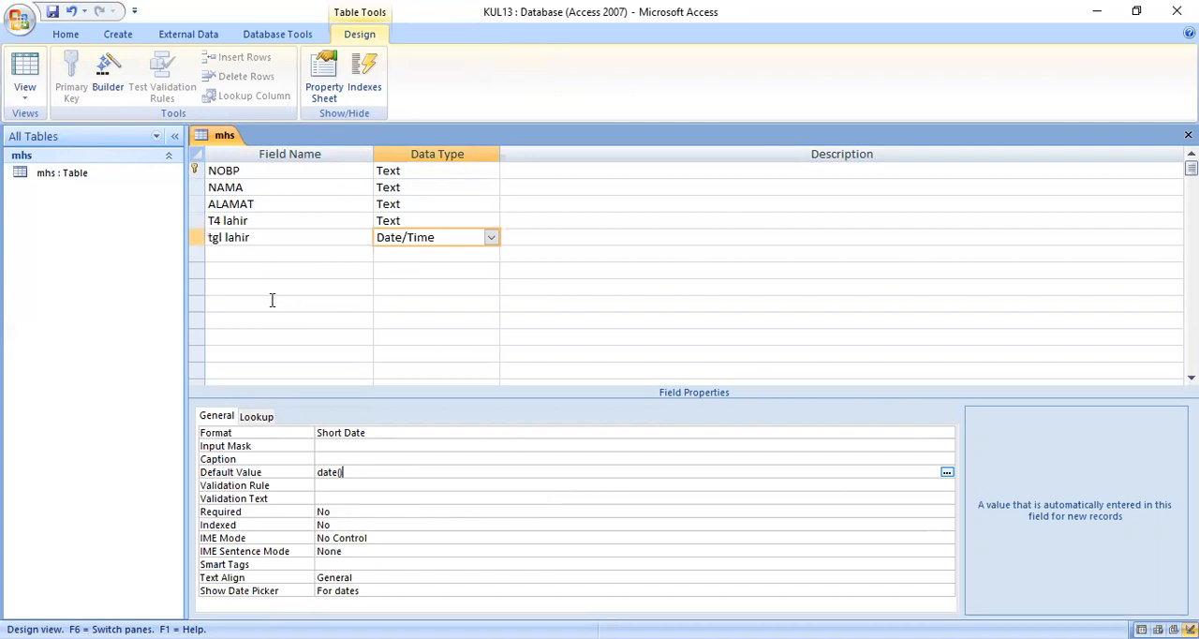
# Step: Add a sex field of type Text with a field size of 1
pyautogui.click(239, 257)
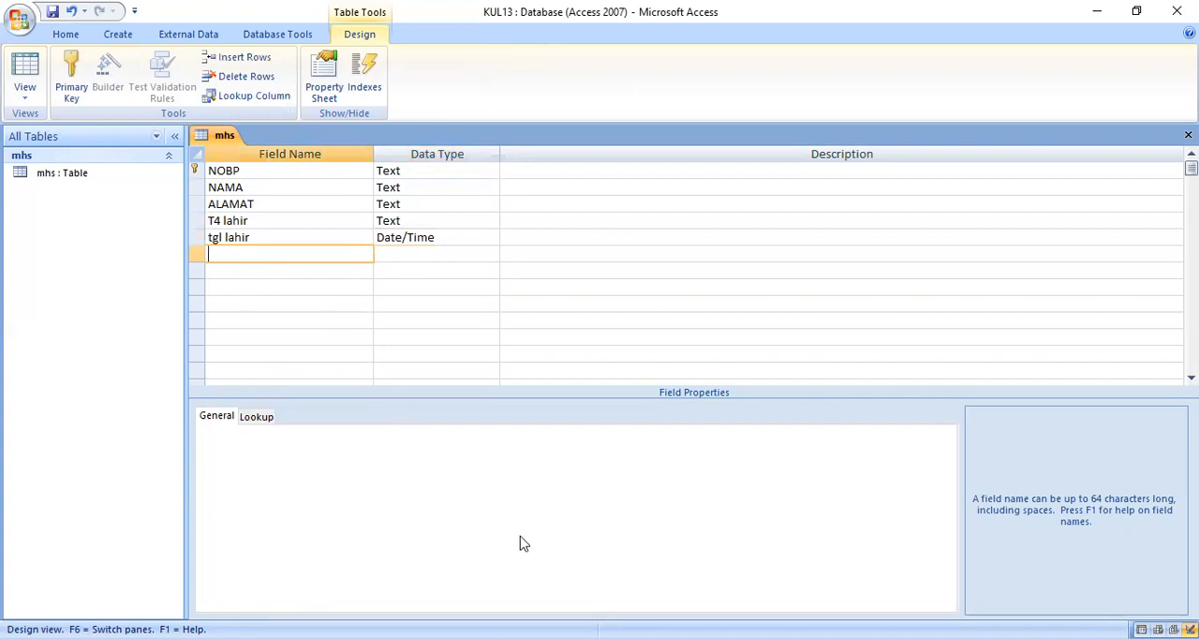
pyautogui.write('sex')
pyautogui.click(403, 256)
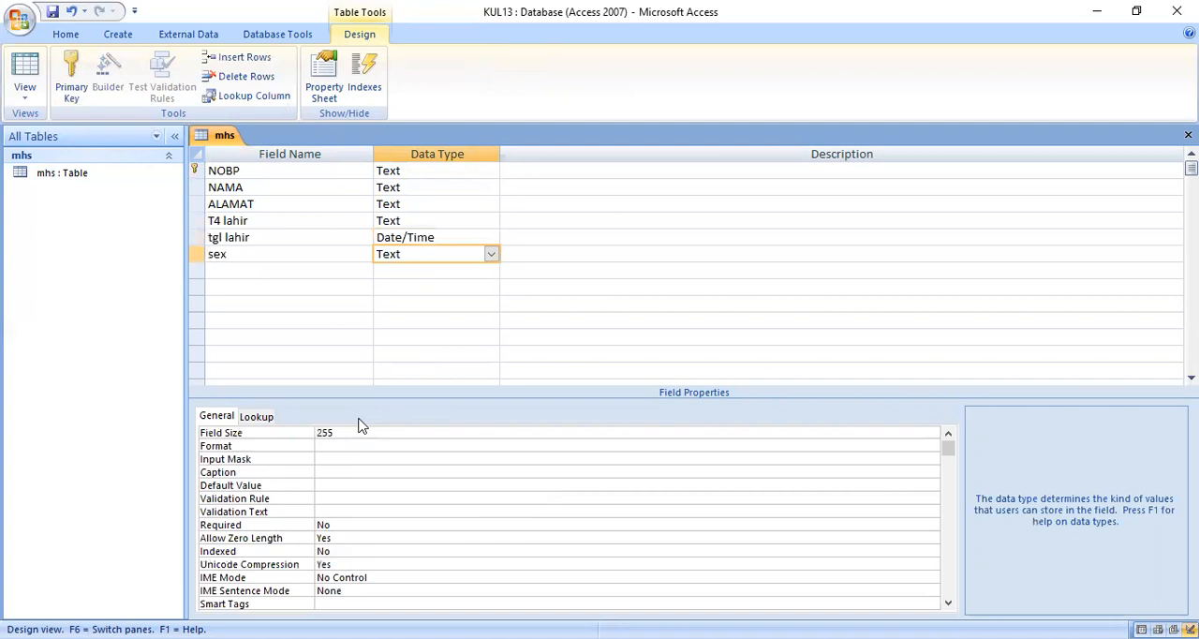
pyautogui.doubleClick(344, 438)
pyautogui.write('1')
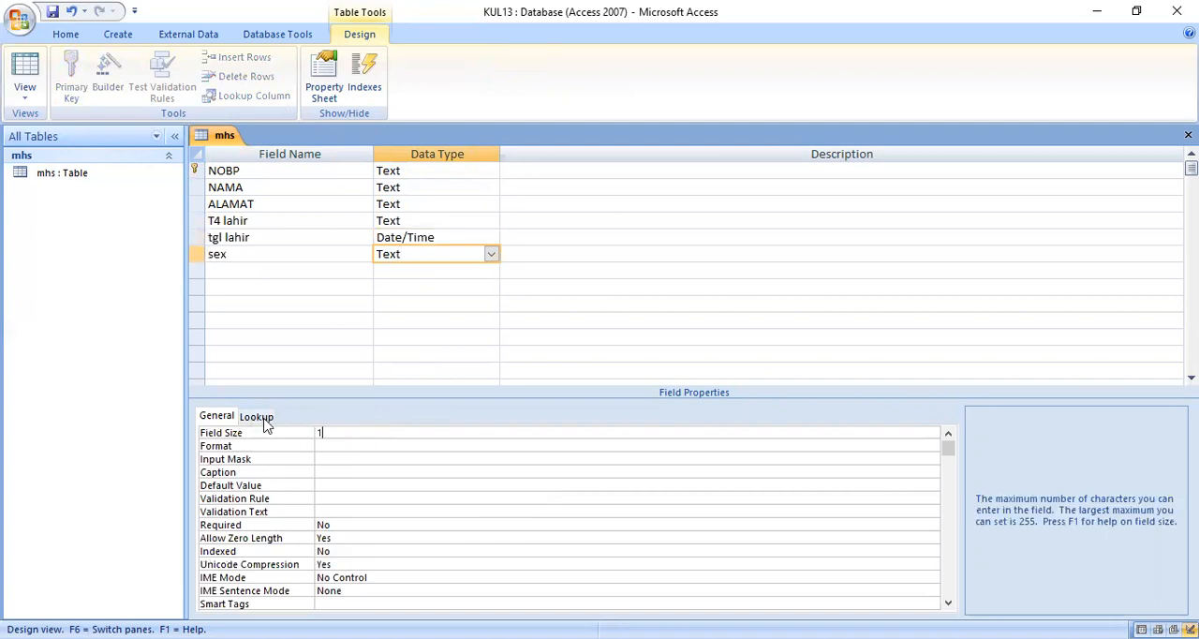
# Step: Make the sex field's lookup a Combo Box with Value List as its row source type
pyautogui.click(265, 417)
pyautogui.click(946, 433)
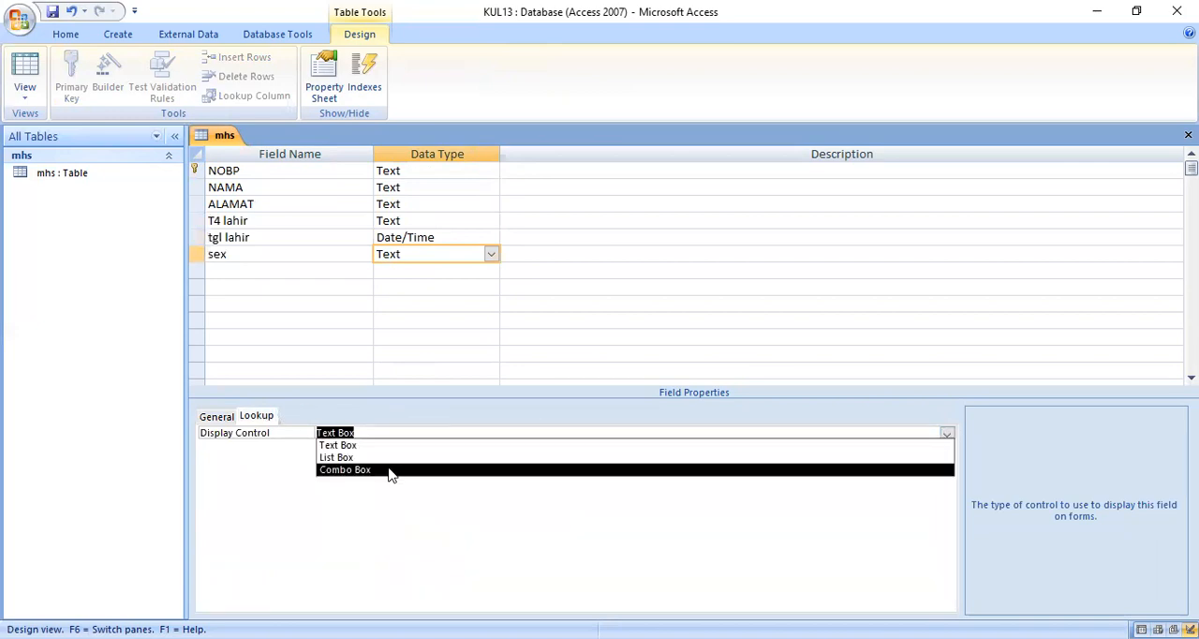
pyautogui.click(391, 470)
pyautogui.click(387, 446)
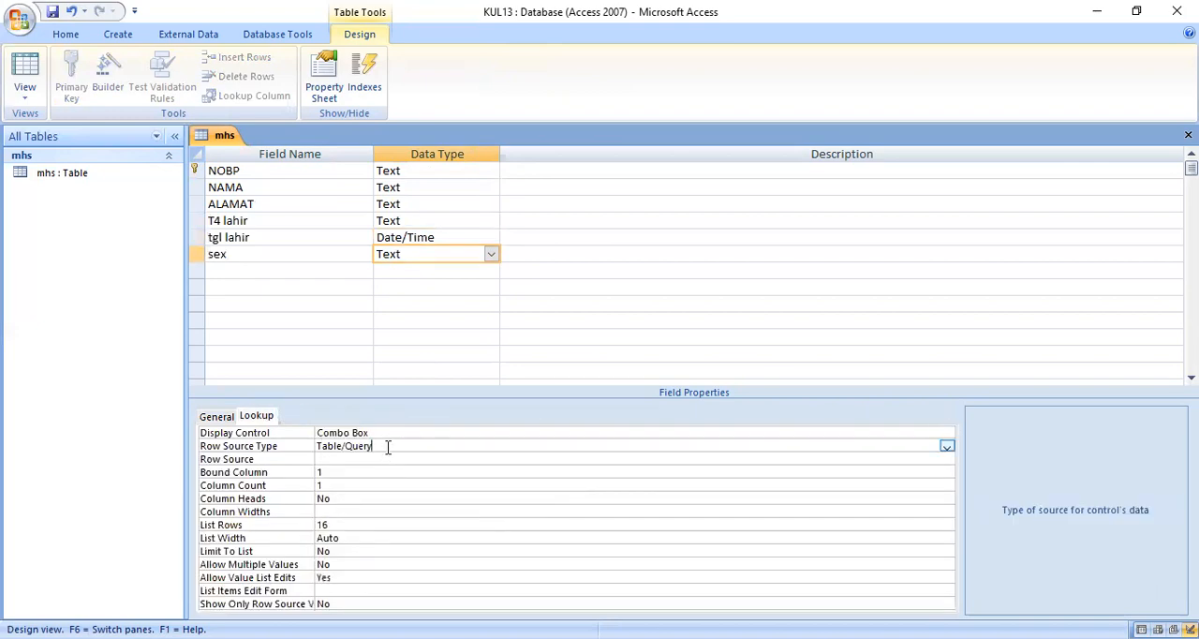
pyautogui.click(946, 447)
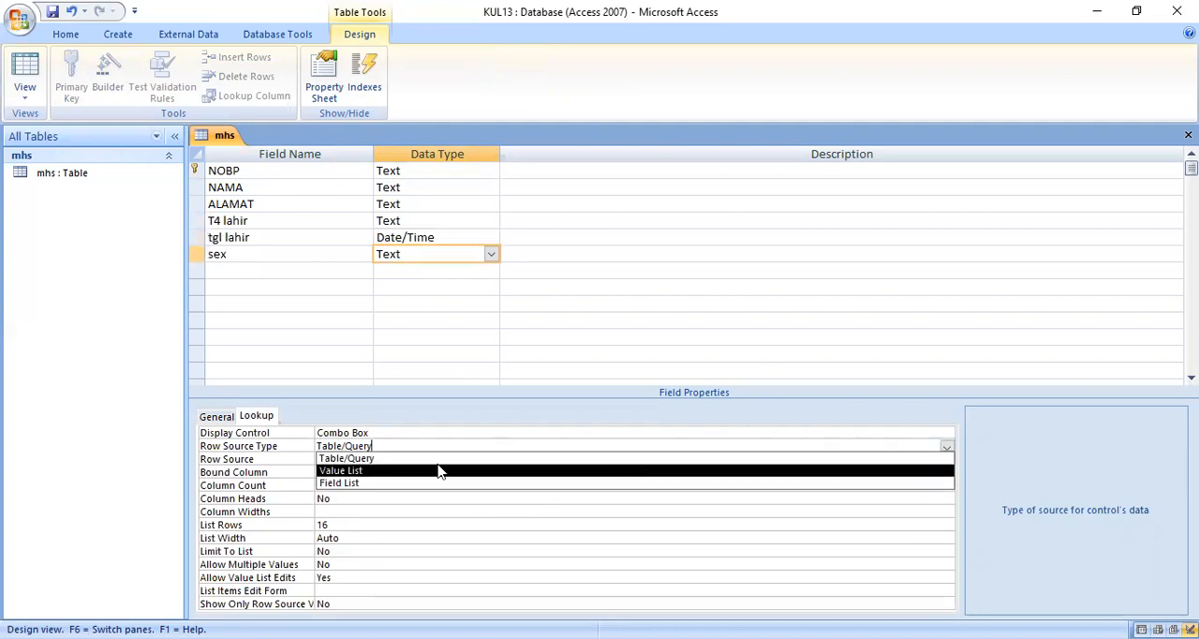
pyautogui.click(362, 471)
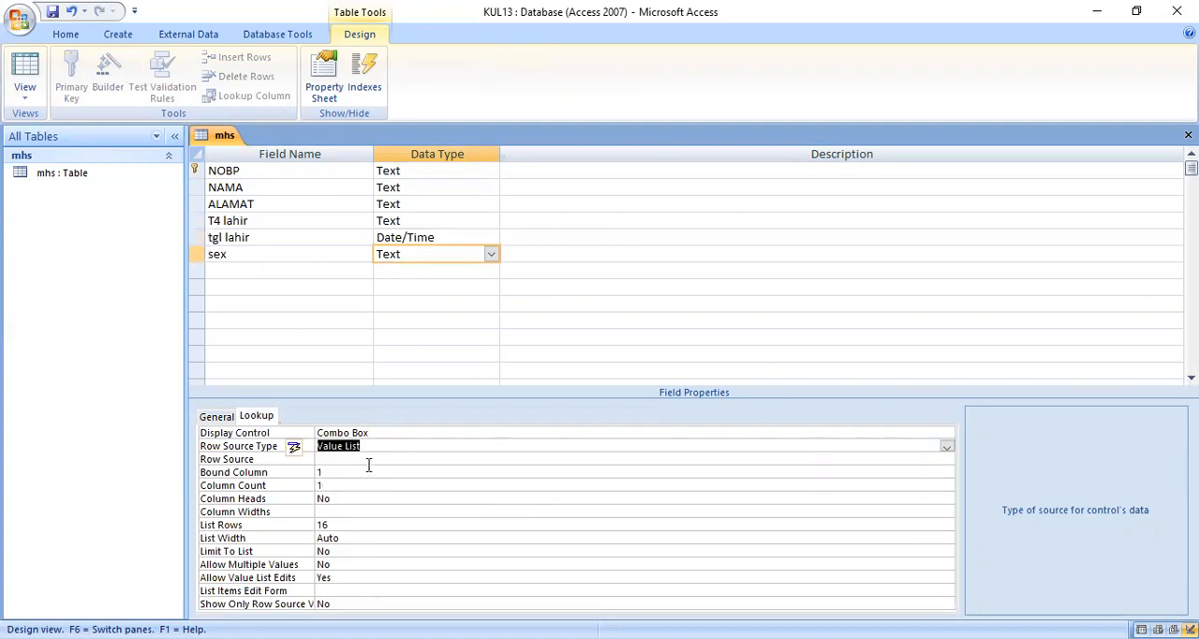
# Step: Enter F, M and C as the list items of the sex field's row source
pyautogui.click(368, 460)
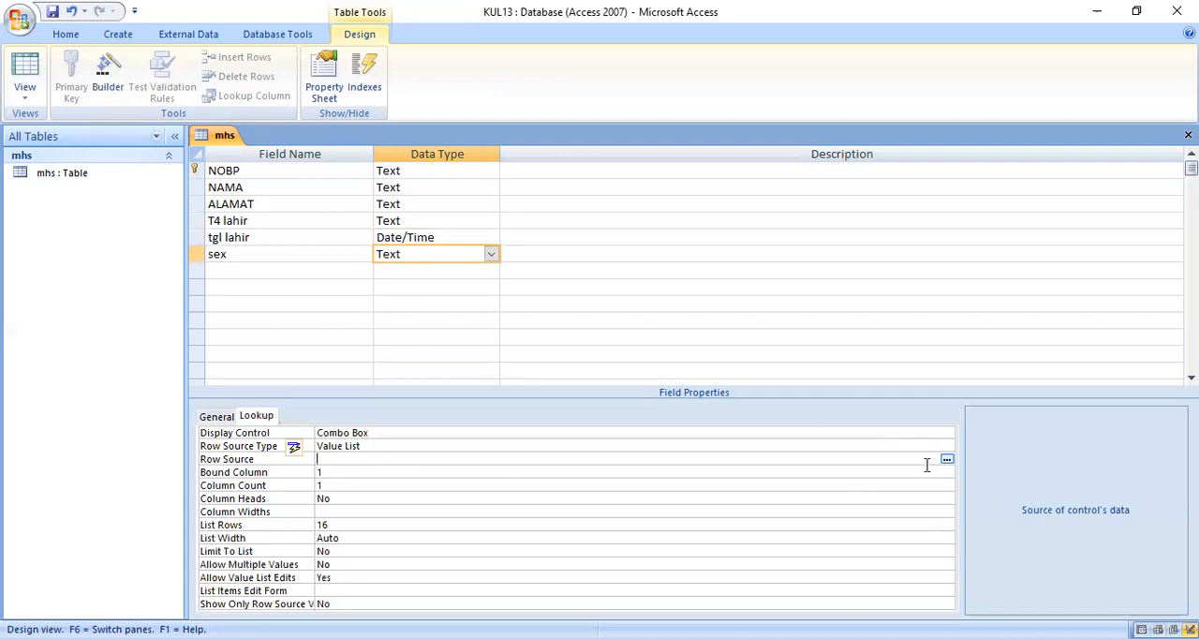
pyautogui.click(946, 460)
pyautogui.moveTo(585, 141); pyautogui.dragTo(773, 148)
pyautogui.write('F M ')
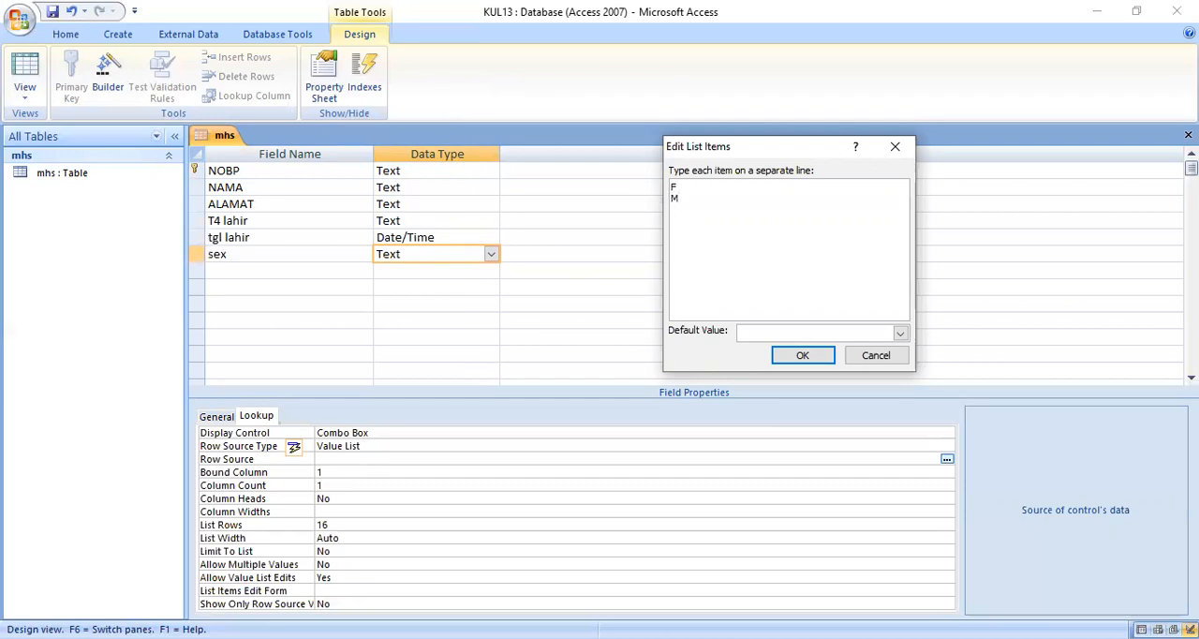
pyautogui.write('C')
pyautogui.click(803, 357)
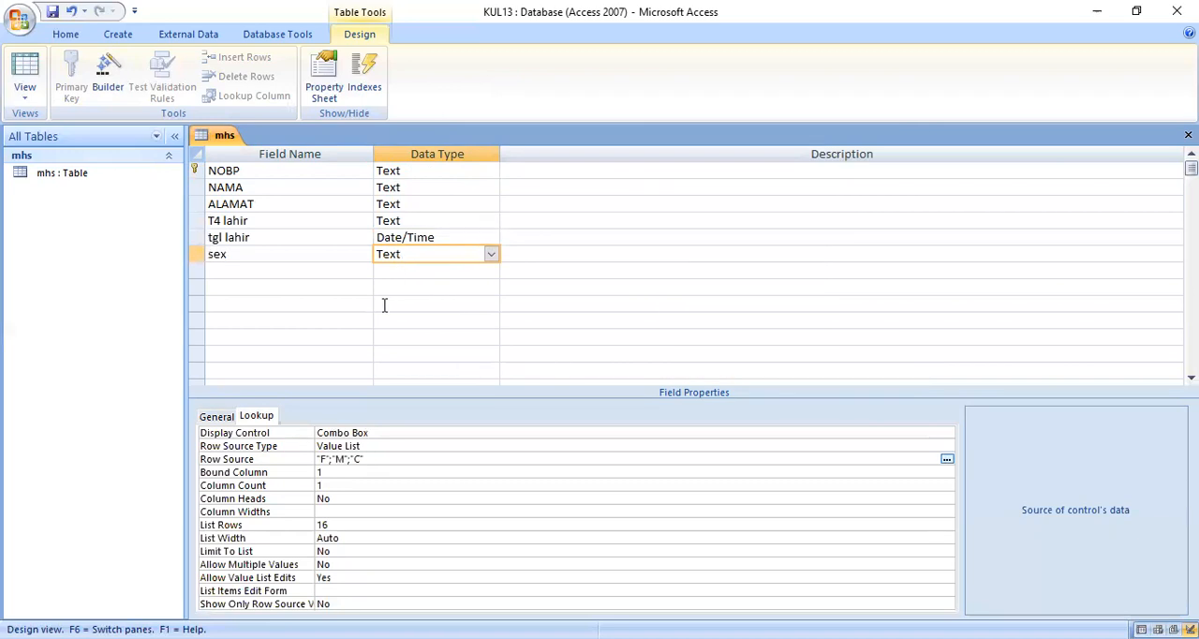
pyautogui.click(220, 419)
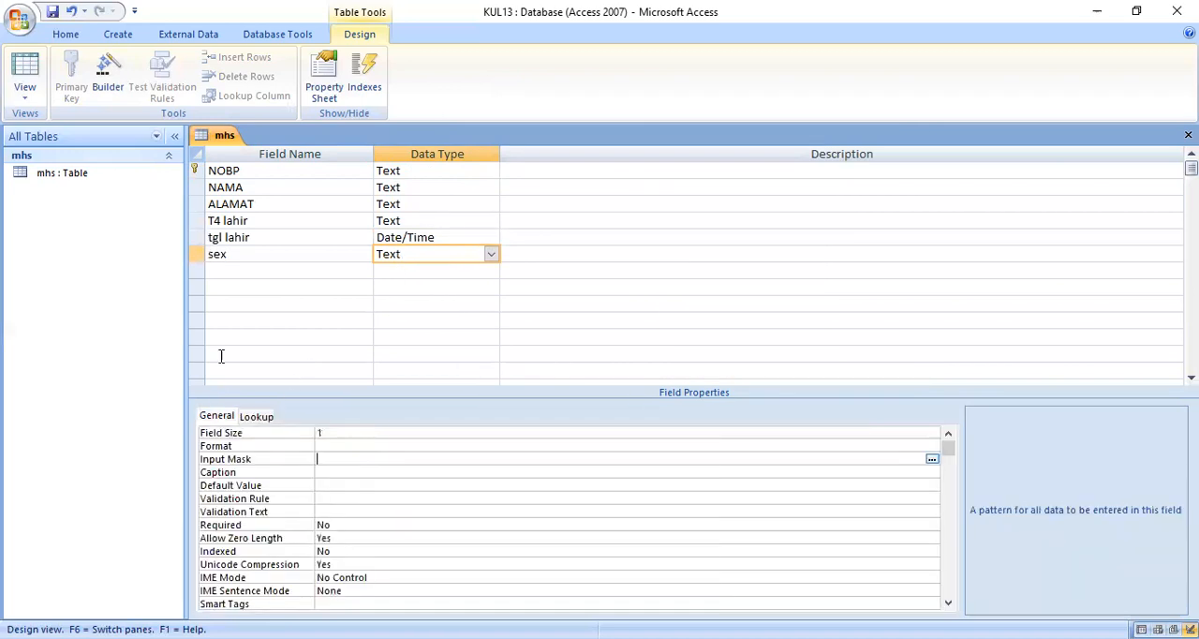
# Step: Add an AGAMA field of type Text with a field size of 25
pyautogui.click(221, 271)
pyautogui.write('AGAMA')
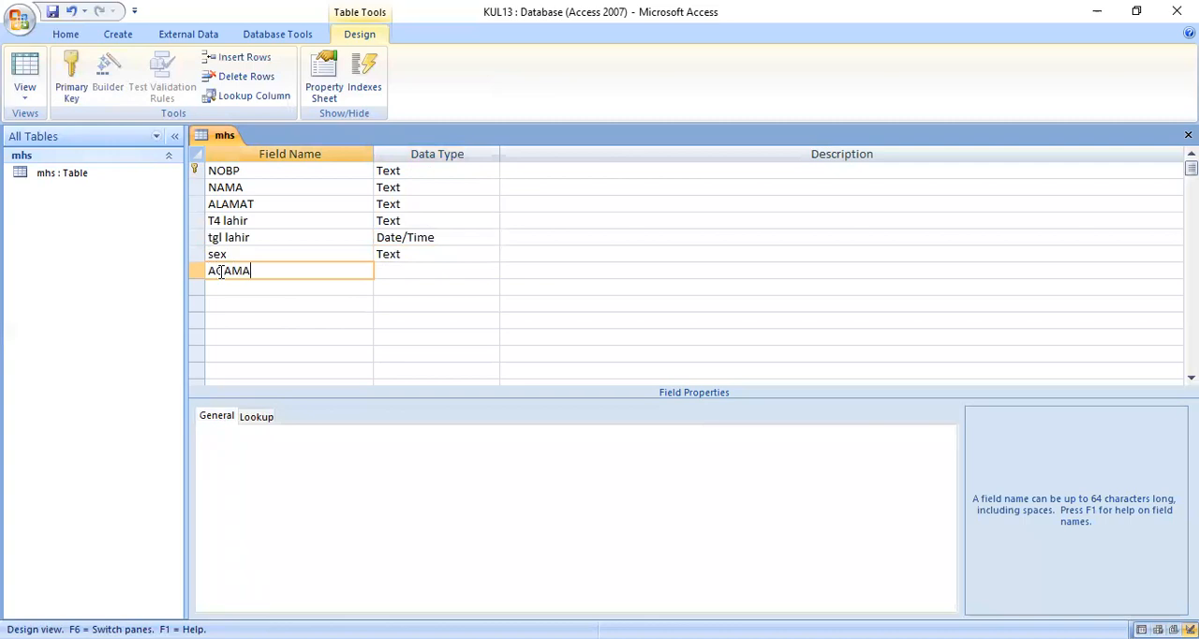
pyautogui.press('Tab')
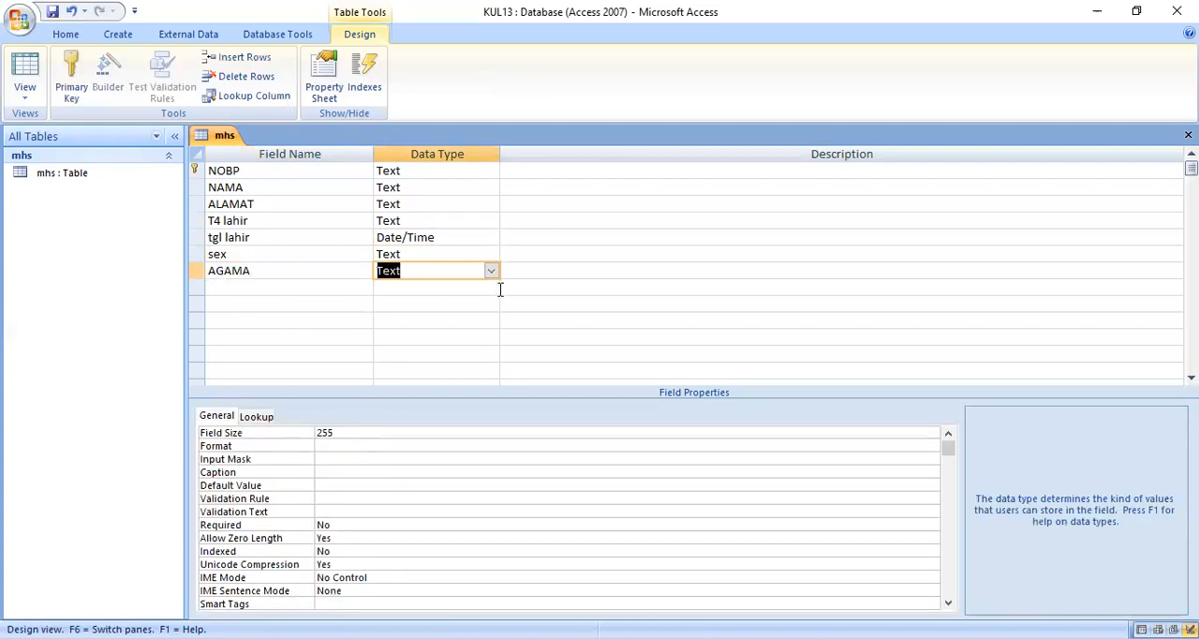
pyautogui.moveTo(335, 433); pyautogui.dragTo(244, 418)
pyautogui.write('25')
# Step: Make the AGAMA field's lookup a Combo Box with Value List as its row source type
pyautogui.click(260, 419)
pyautogui.click(867, 432)
pyautogui.click(946, 432)
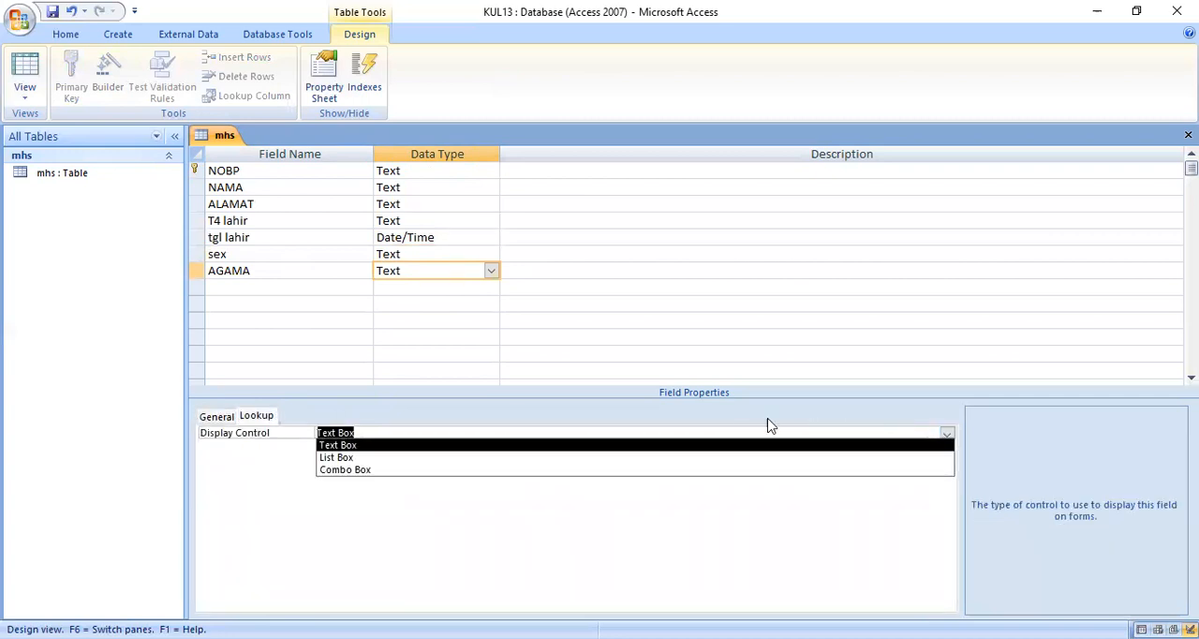
pyautogui.click(348, 469)
pyautogui.click(402, 446)
pyautogui.click(946, 446)
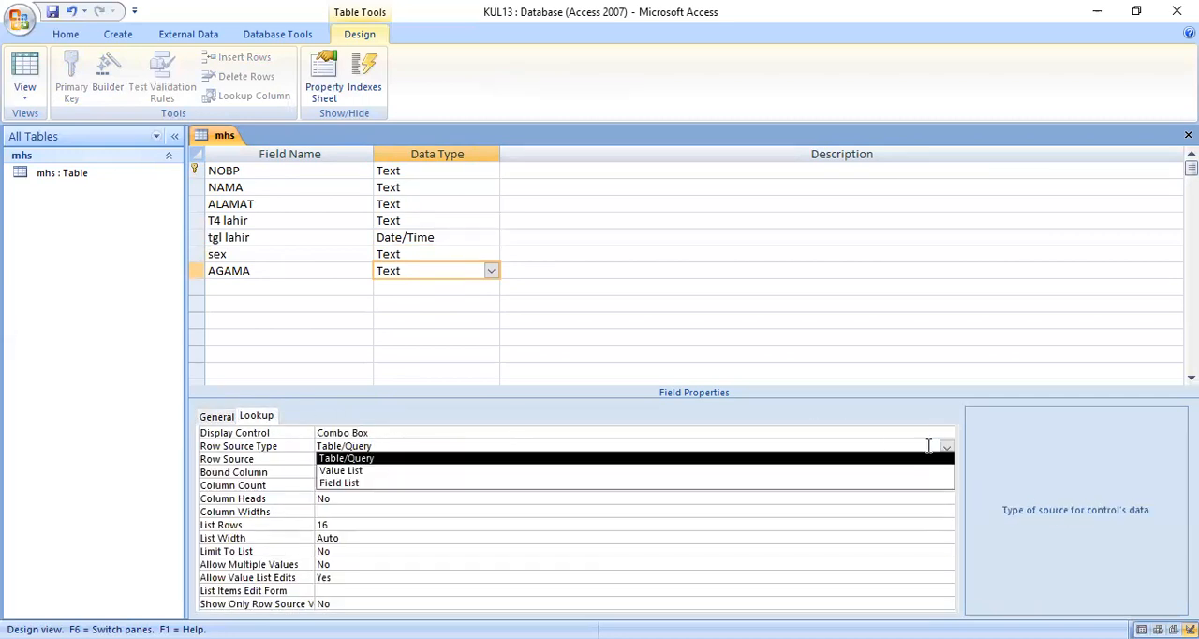
pyautogui.click(365, 473)
# Step: Enter ISLAM, KRISTEN, HINDU, BUDHA and DLL as the list items of the AGAMA field's row source
pyautogui.click(351, 459)
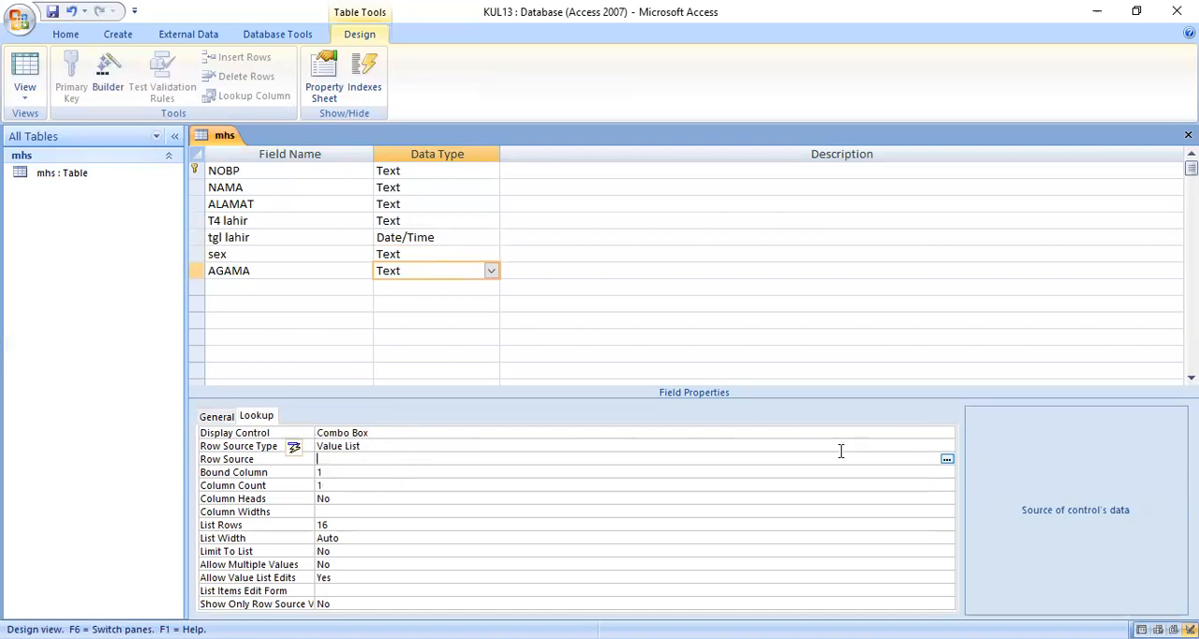
pyautogui.hotkey('ctrl', 'F2')
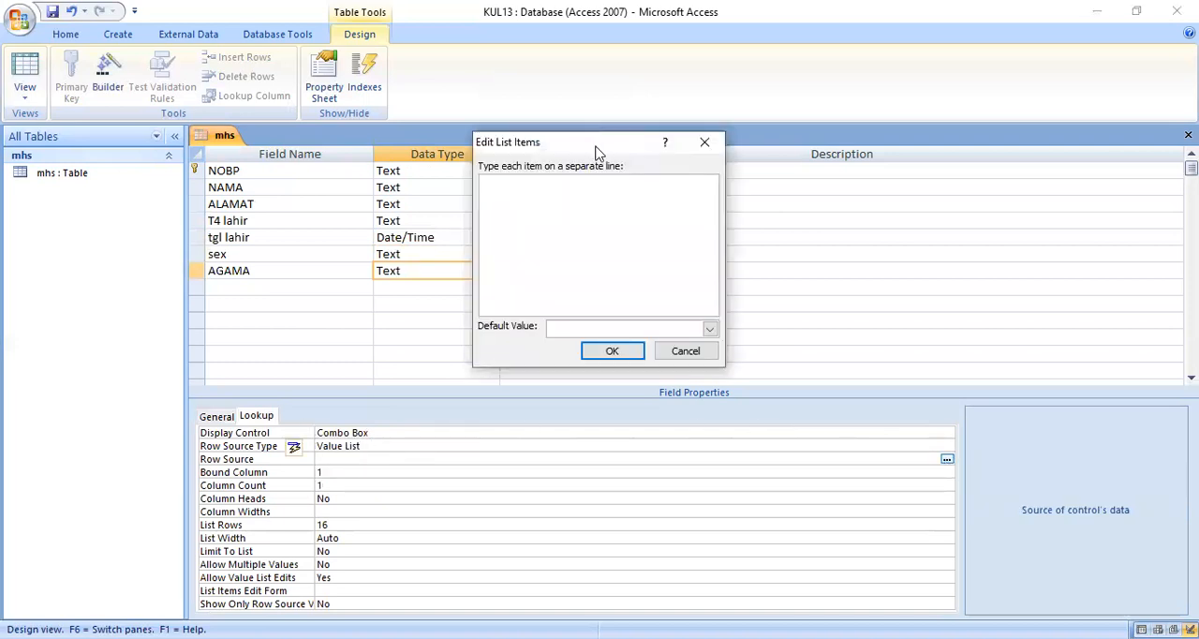
pyautogui.write('ISLAM KRISTE')
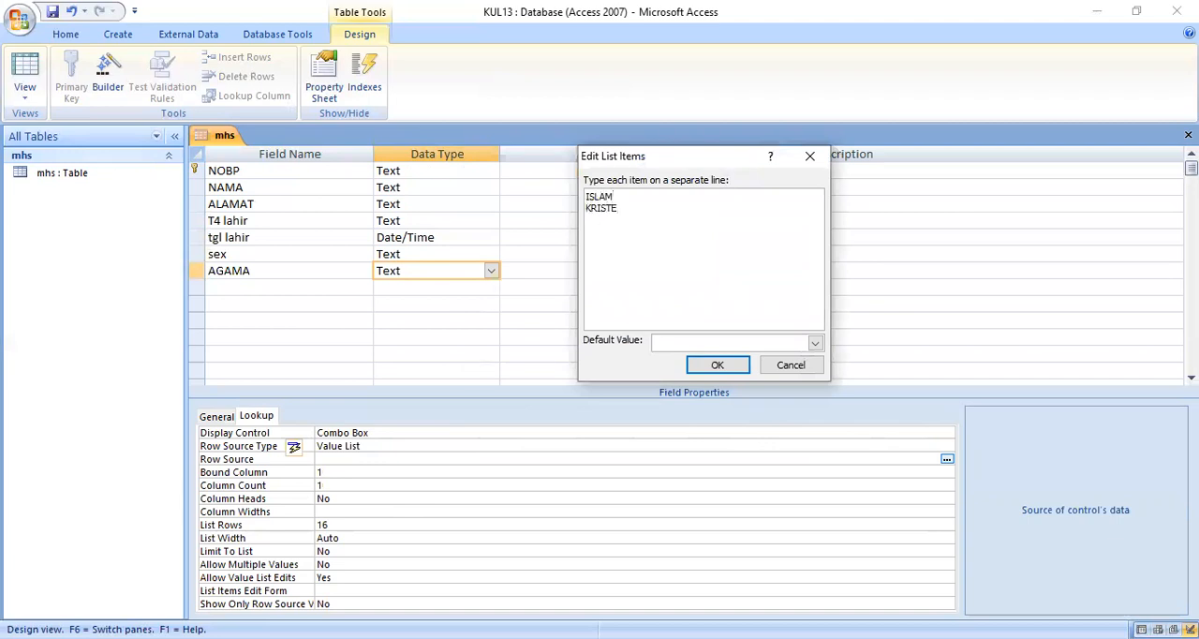
pyautogui.write('N HINDU')
pyautogui.write(' BUDHA')
pyautogui.write(' DLL')
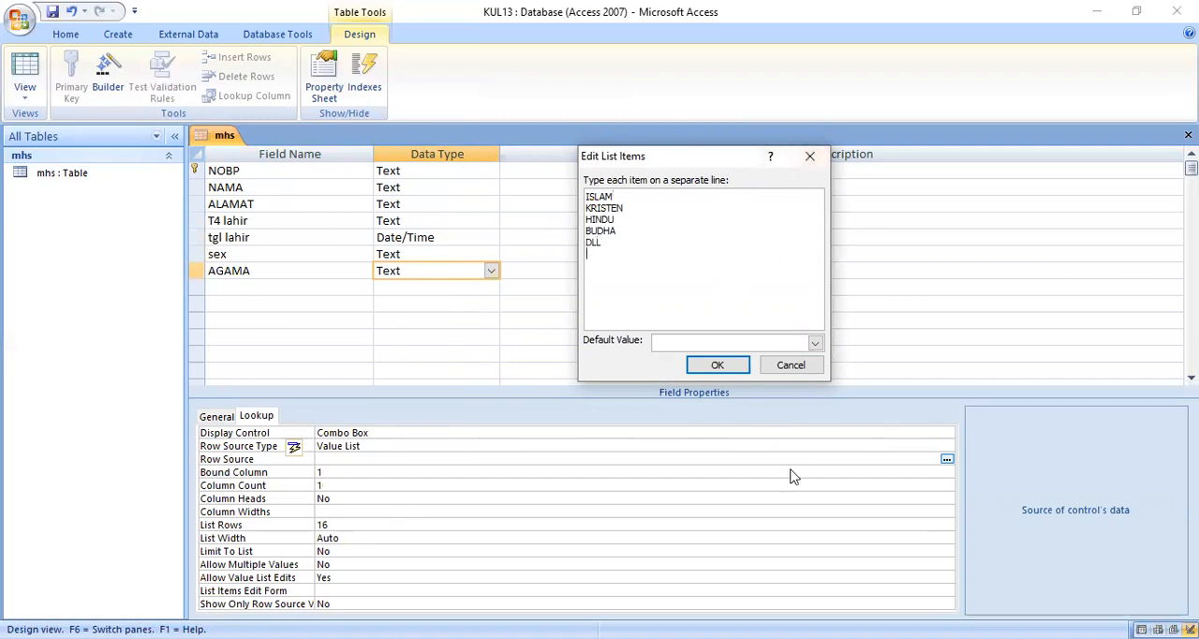
pyautogui.click(707, 367)
pyautogui.click(219, 415)
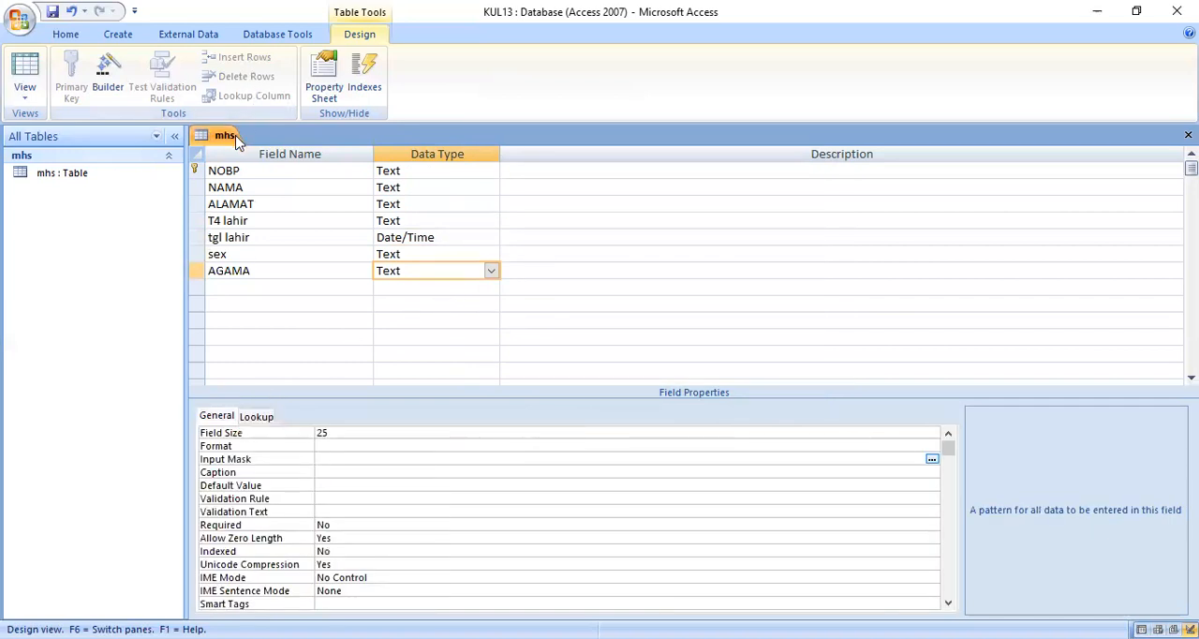
# Step: Save the design of the mhs table and close it
pyautogui.rightClick(229, 143)
pyautogui.press('Escape')
pyautogui.rightClick(224, 142)
pyautogui.click(140, 166)
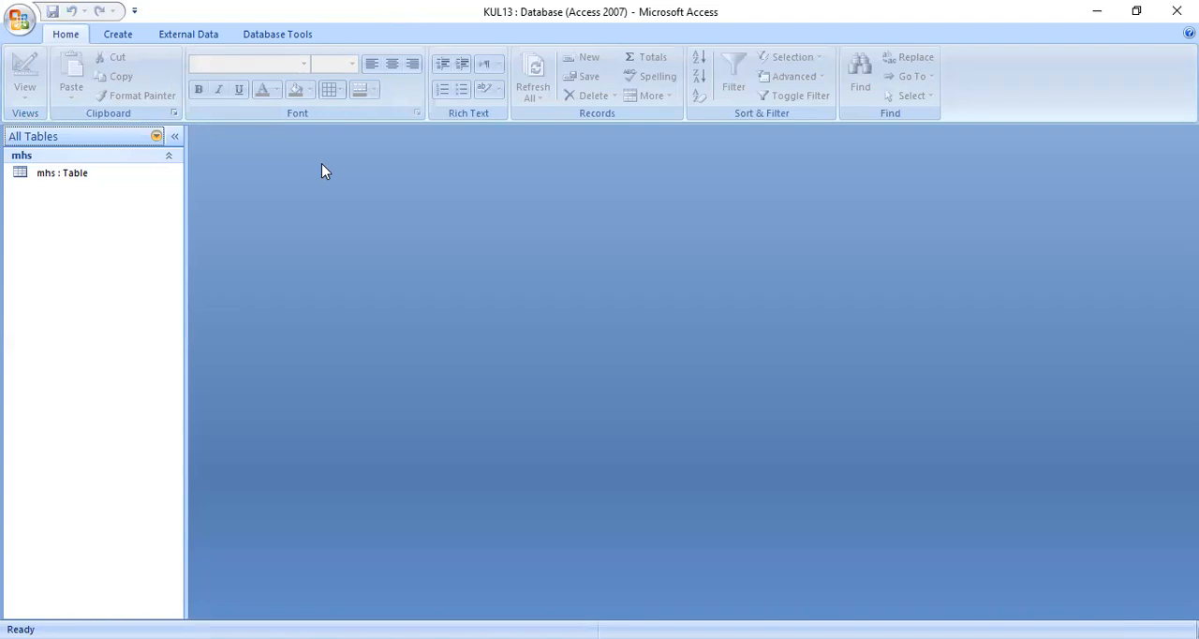
# Step: Open the mhs table for data entry and fill in the first record's student number and name
pyautogui.doubleClick(105, 180)
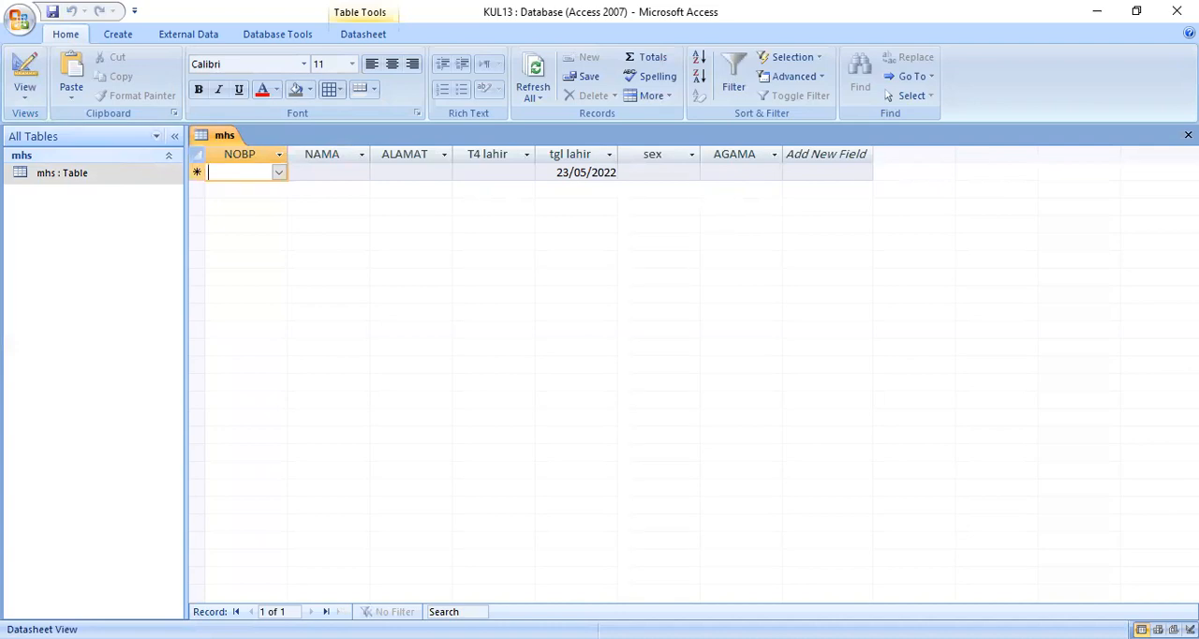
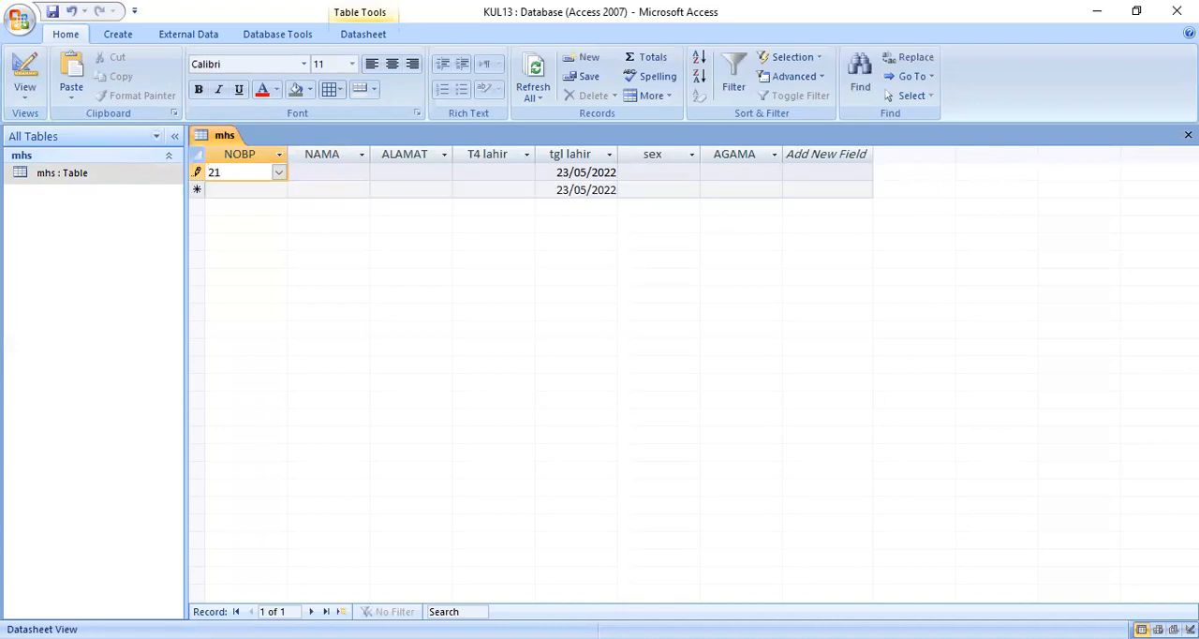
pyautogui.press('Tab')
pyautogui.write('melati')
pyautogui.press('Tab')
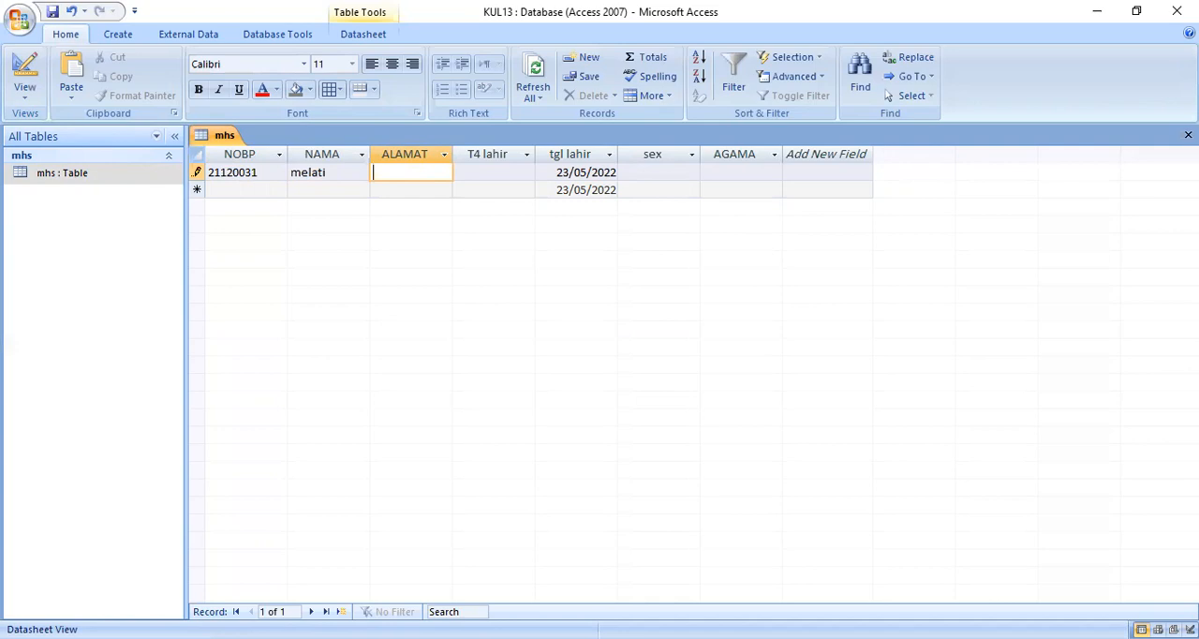
# Step: Fill in the student's address and enter padang as the birthplace in T4 lahir
pyautogui.write('filana')
pyautogui.press('BackSpace')
pyautogui.write('o')
pyautogui.press('Tab')
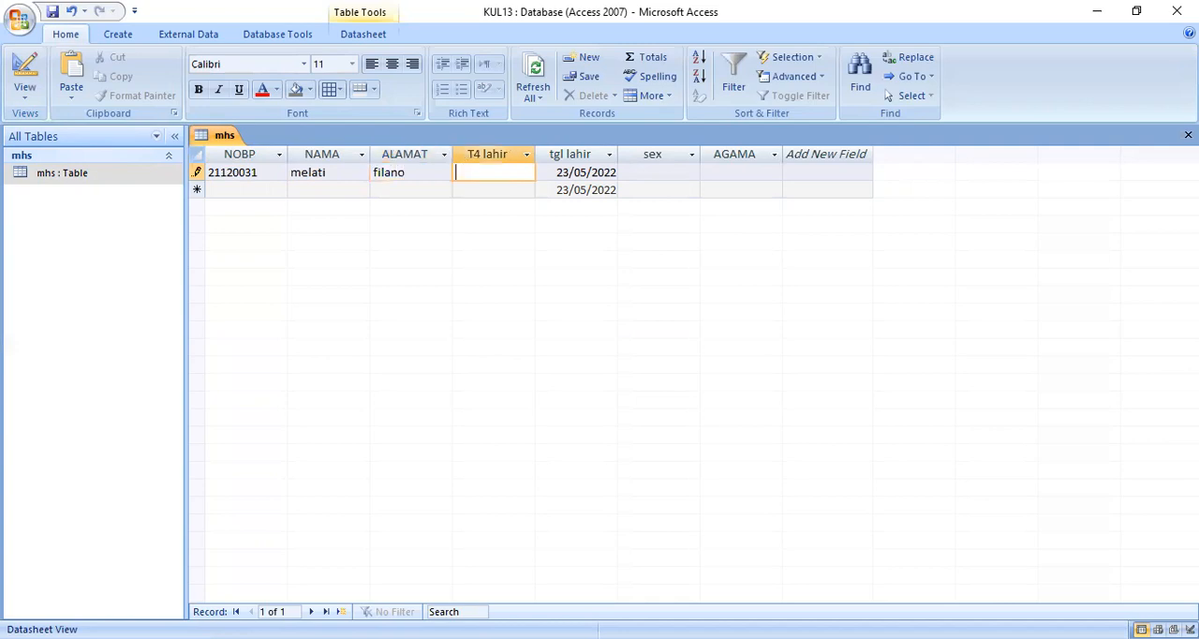
pyautogui.write('padang')
pyautogui.press('Tab')
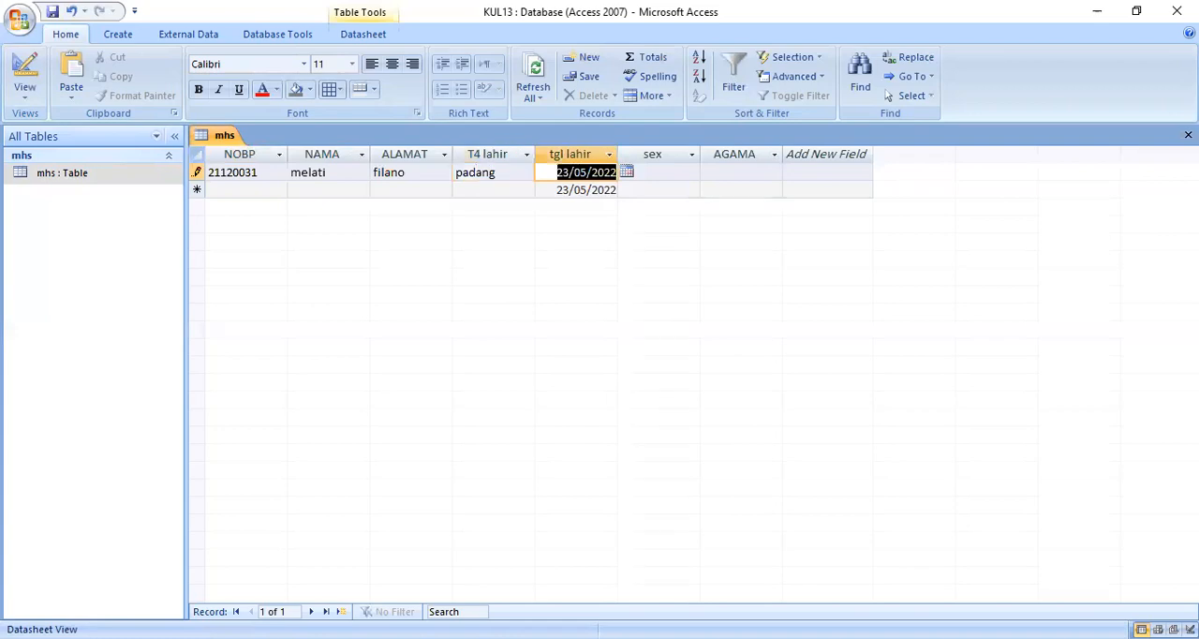
# Step: Change the day, month and year in tgl lahir to the student's date of birth
pyautogui.click(569, 173)
pyautogui.press('BackSpace')
pyautogui.write('8')
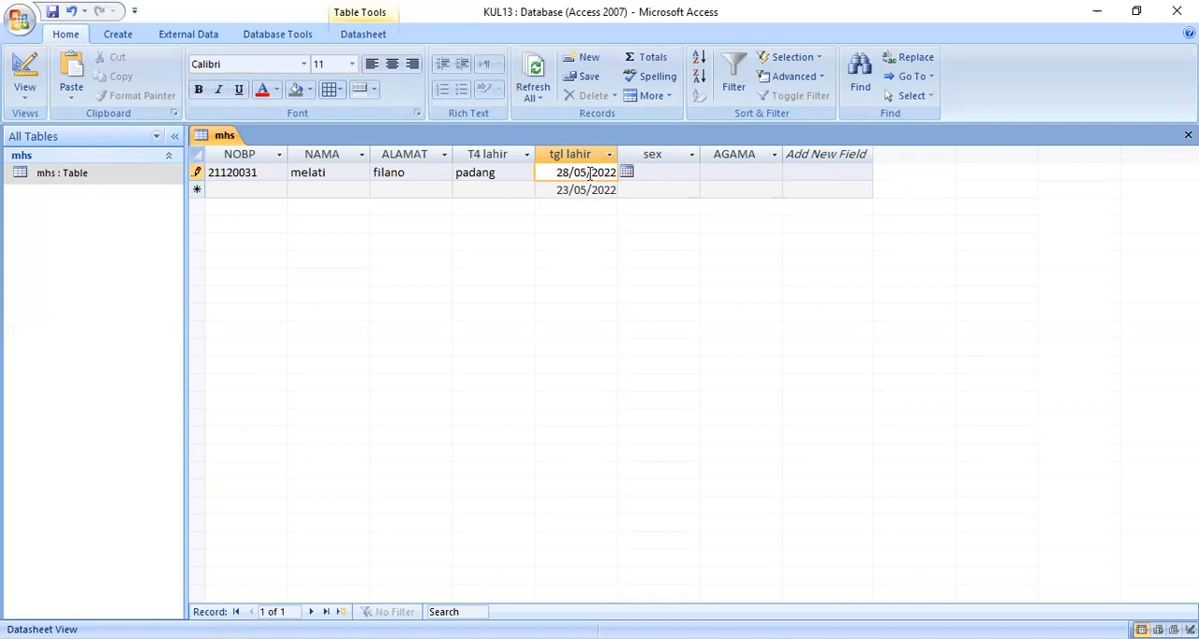
pyautogui.click(588, 173)
pyautogui.press('BackSpace')
pyautogui.write('7')
pyautogui.moveTo(605, 172); pyautogui.dragTo(626, 176)
pyautogui.write('03')
# Step: Complete the record with C for sex and HINDU for AGAMA, and close the mhs table
pyautogui.click(690, 175)
pyautogui.click(692, 176)
pyautogui.click(690, 221)
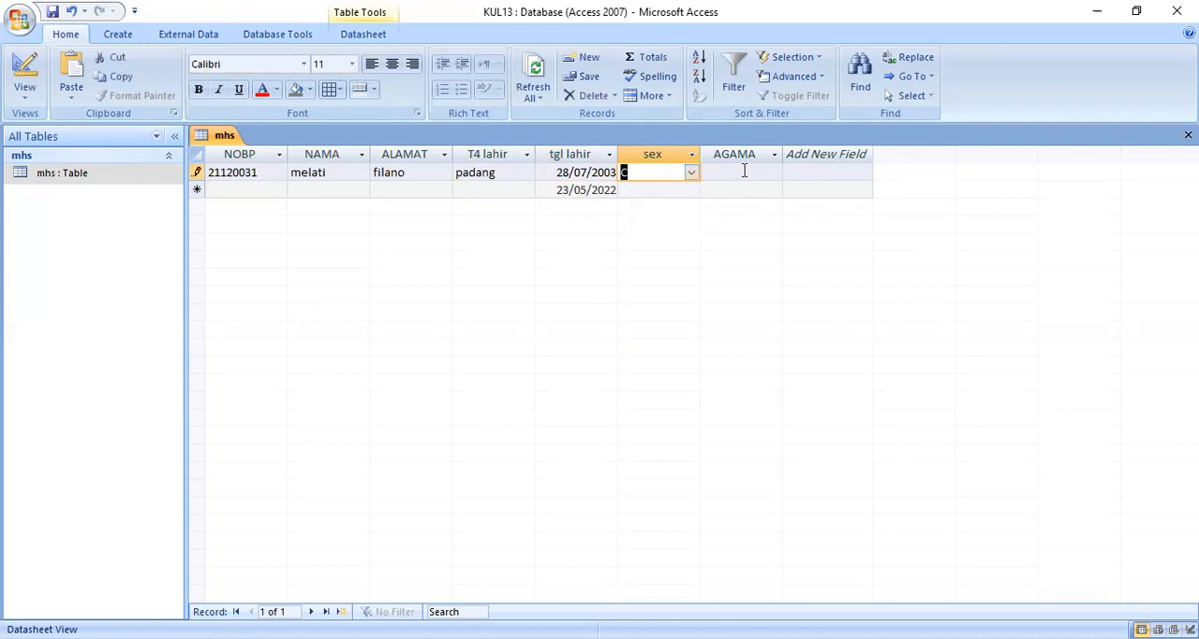
pyautogui.click(745, 171)
pyautogui.click(774, 172)
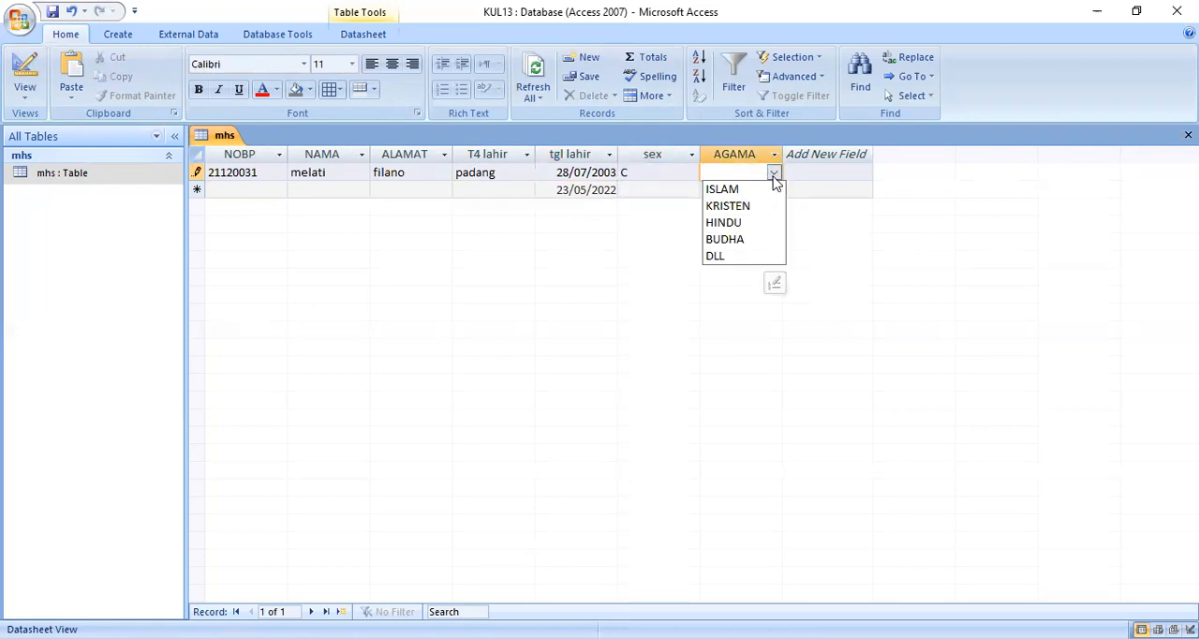
pyautogui.click(744, 227)
pyautogui.click(283, 192)
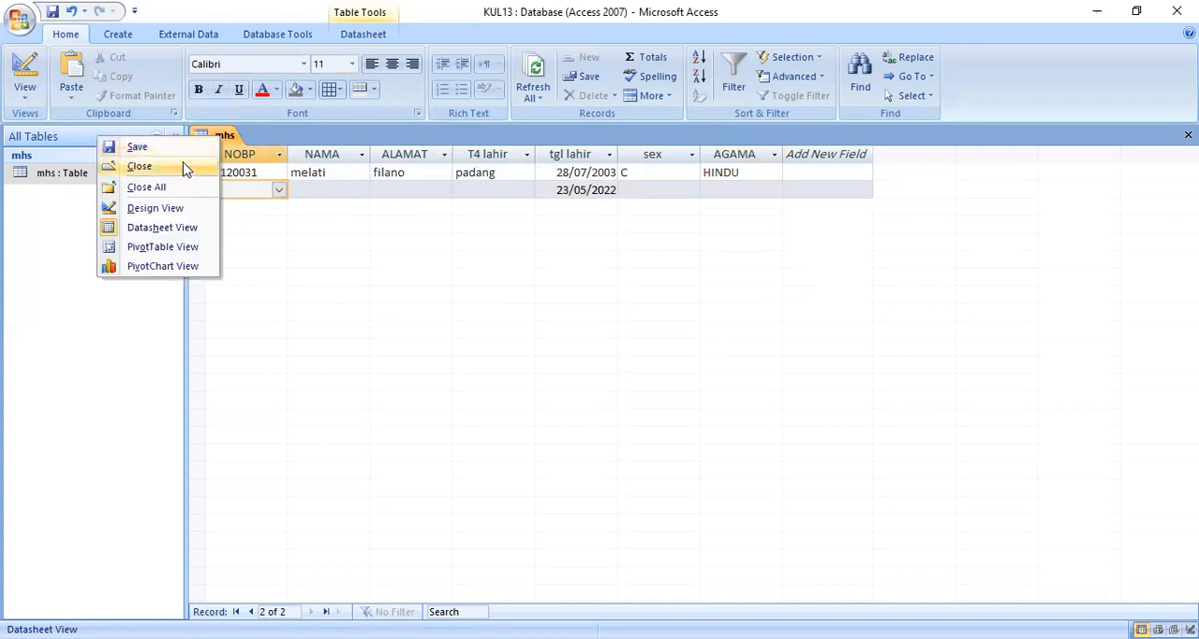
pyautogui.click(165, 172)
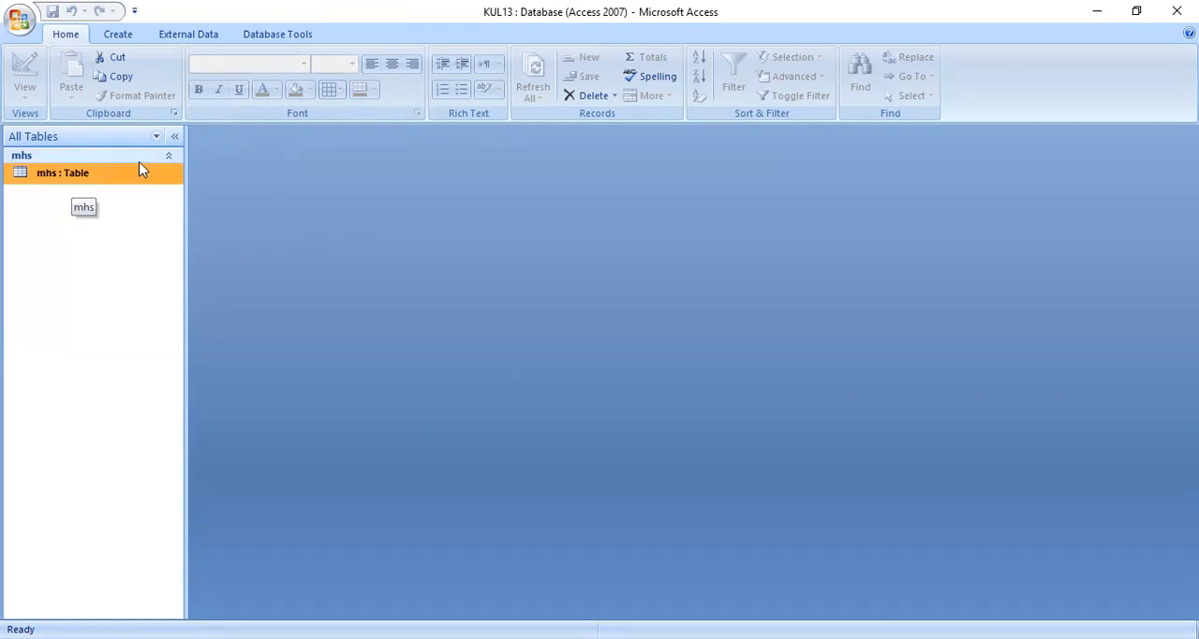
# Step: Create a split form from the mhs table and narrow its entry boxes to less than half their width
pyautogui.click(120, 36)
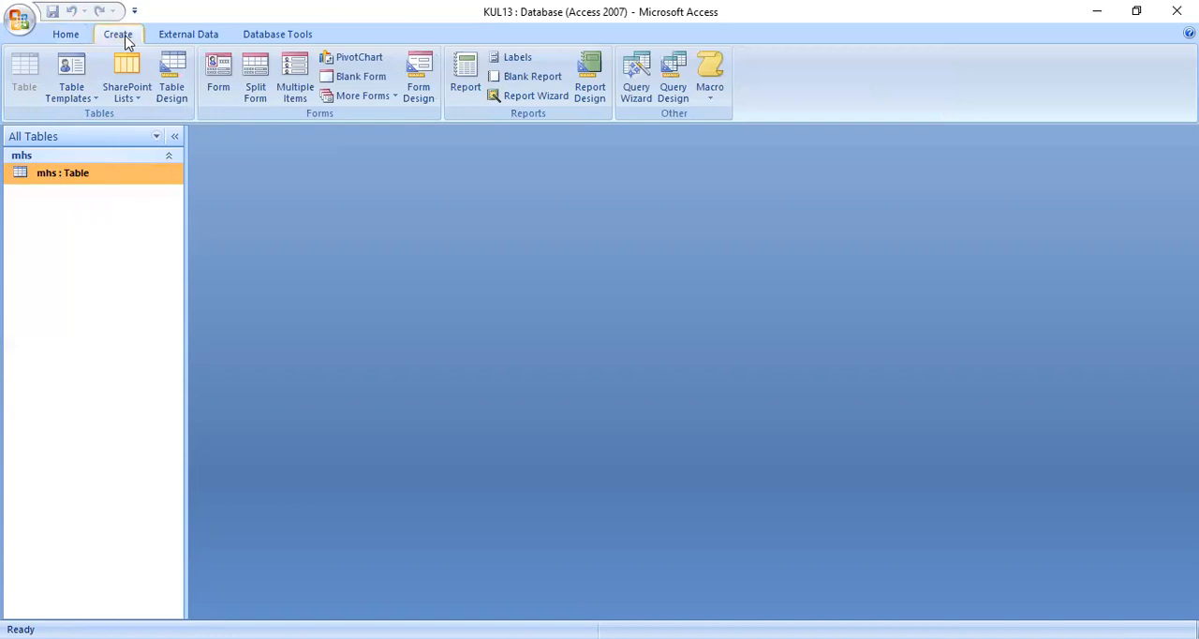
pyautogui.click(262, 97)
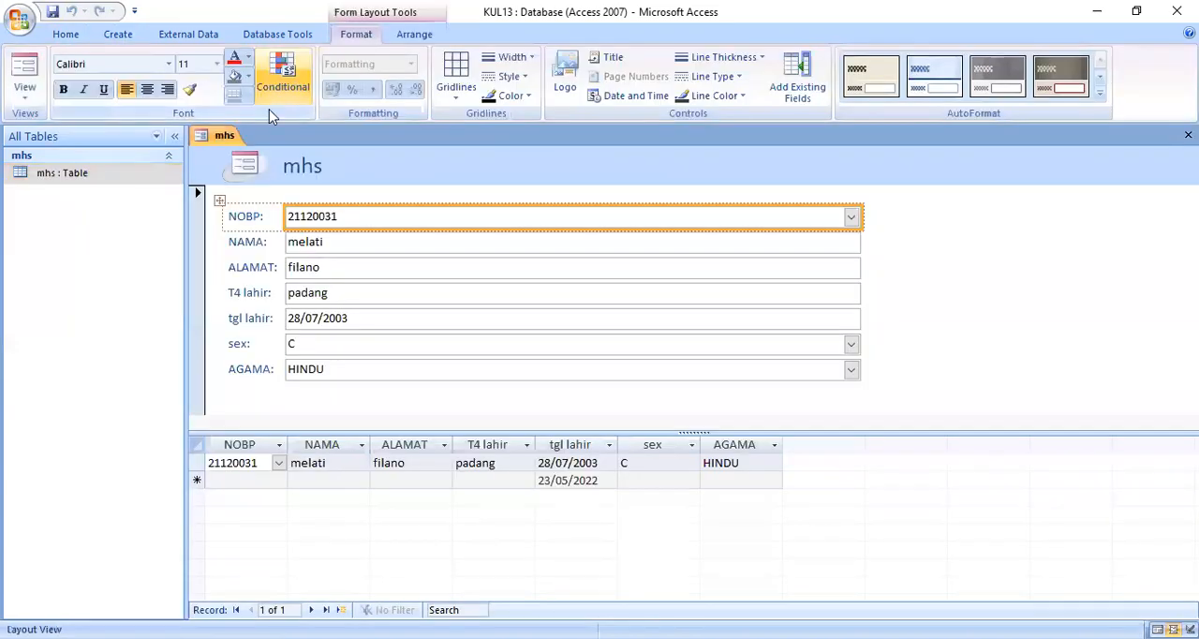
pyautogui.moveTo(860, 218); pyautogui.dragTo(468, 221)
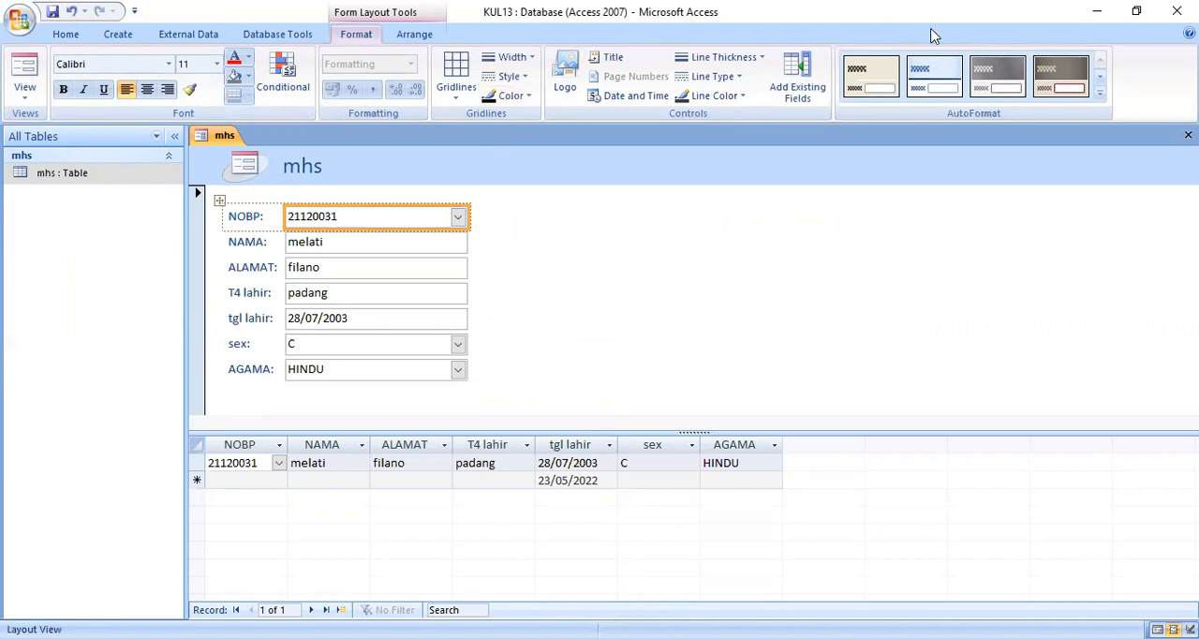
# Step: Apply the Solstice AutoFormat to the split form and save it as FORM INPUT DATA MHS
pyautogui.click(1101, 98)
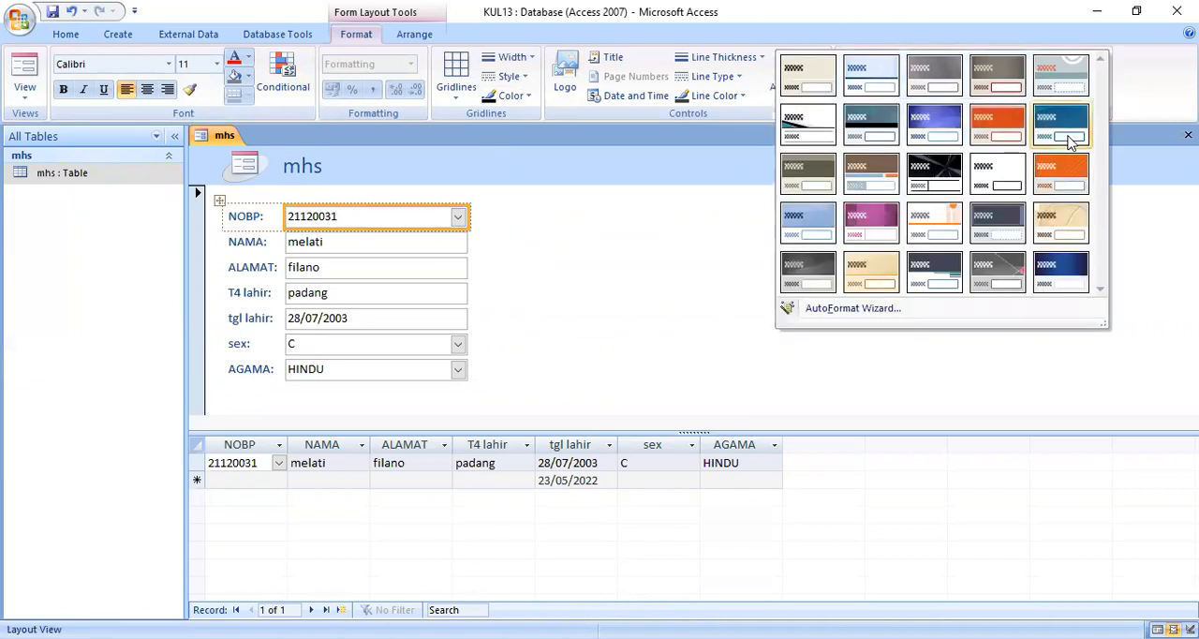
pyautogui.click(1070, 220)
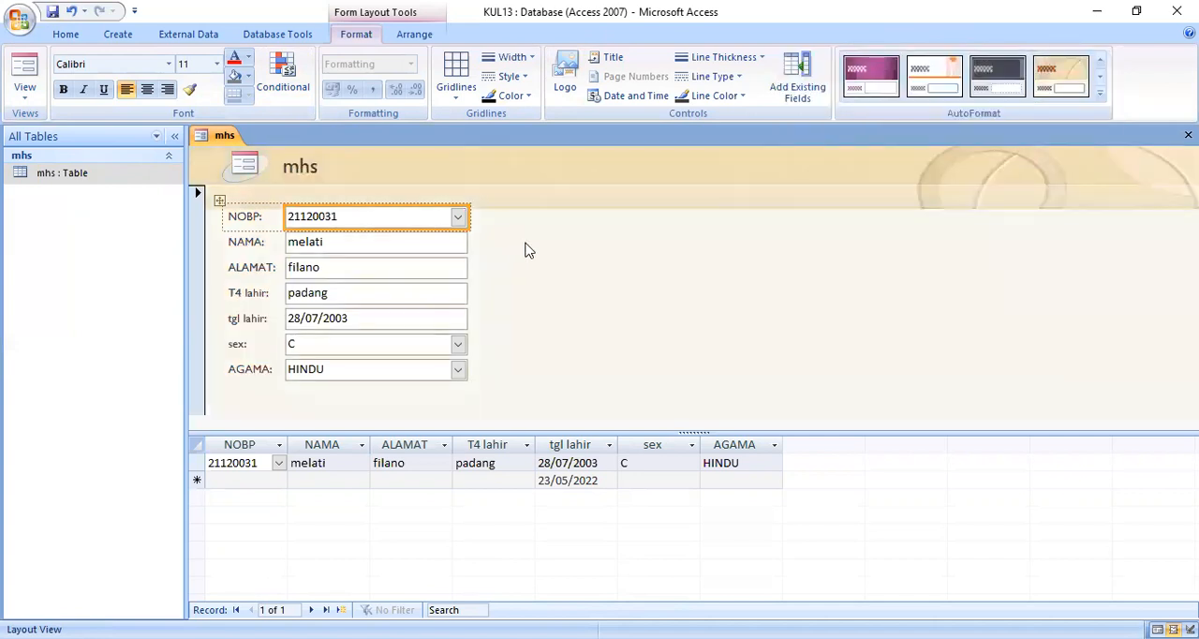
pyautogui.click(52, 13)
pyautogui.write('F')
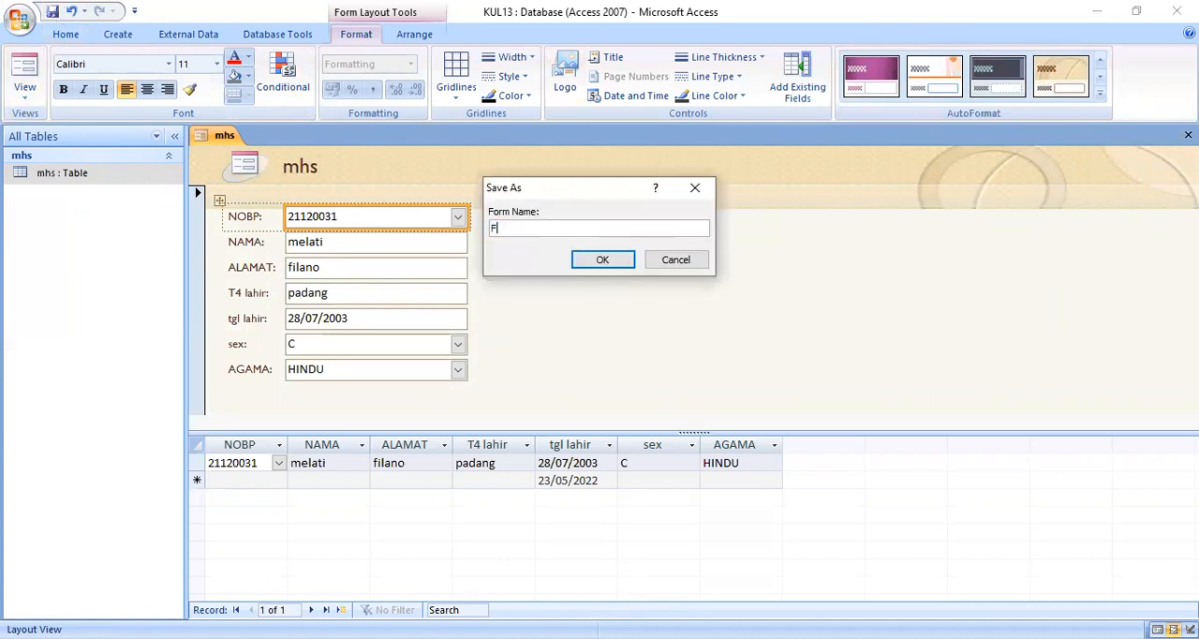
pyautogui.write('ORM INPUT DATA MHS')
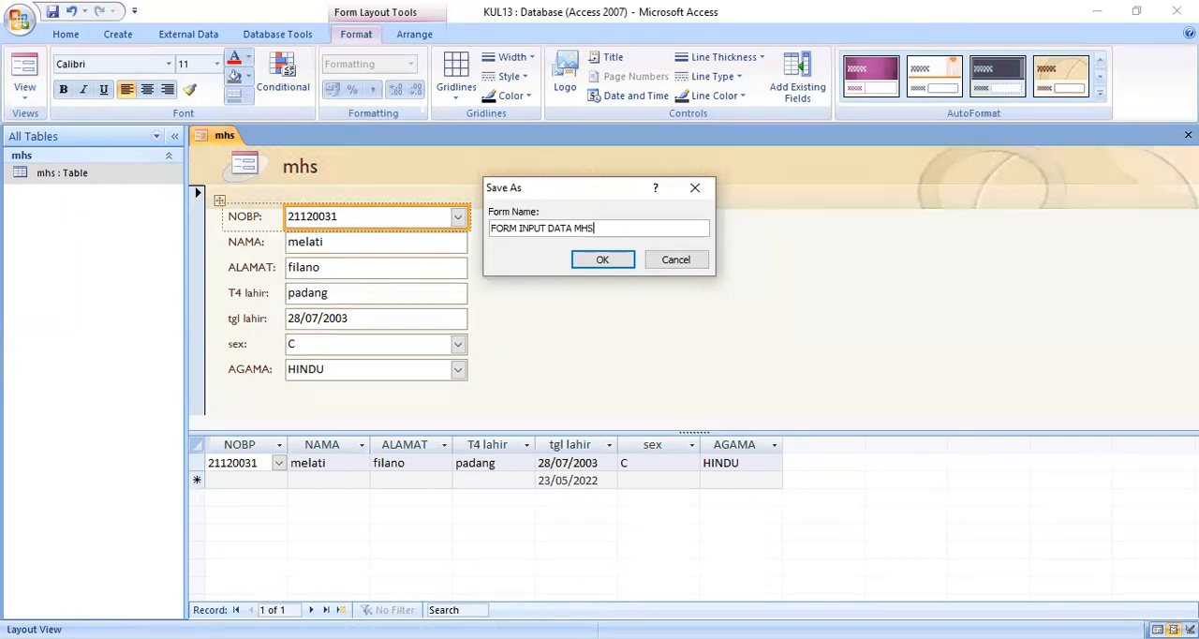
pyautogui.click(600, 261)
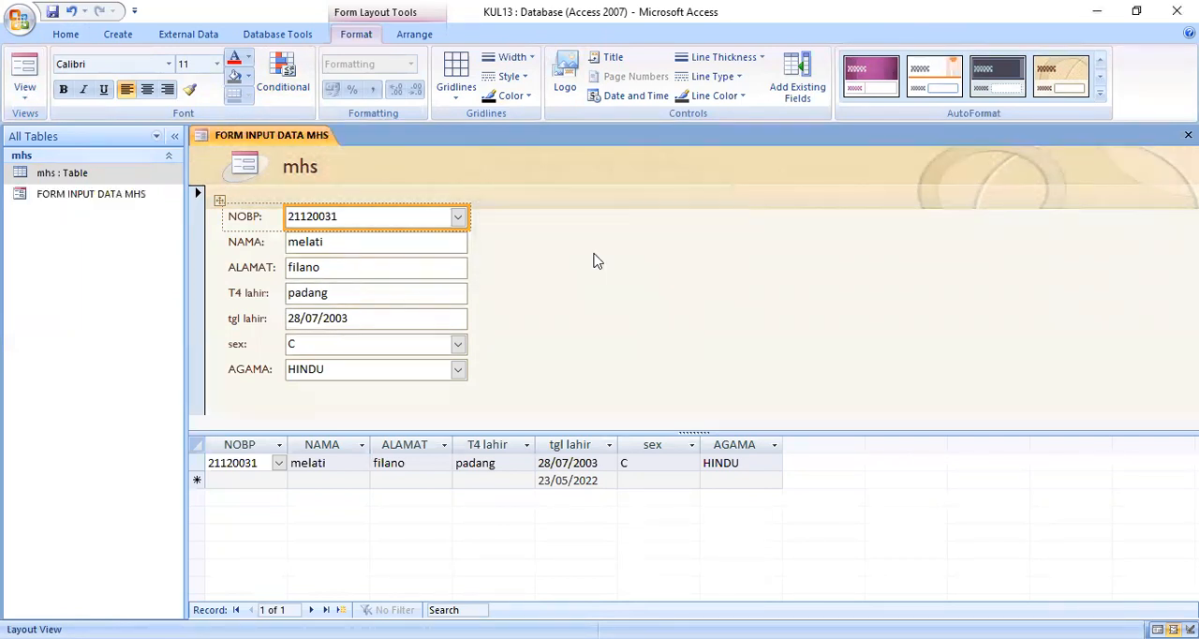
# Step: Close and reopen FORM INPUT DATA MHS, and start a new blank record in it
pyautogui.rightClick(309, 140)
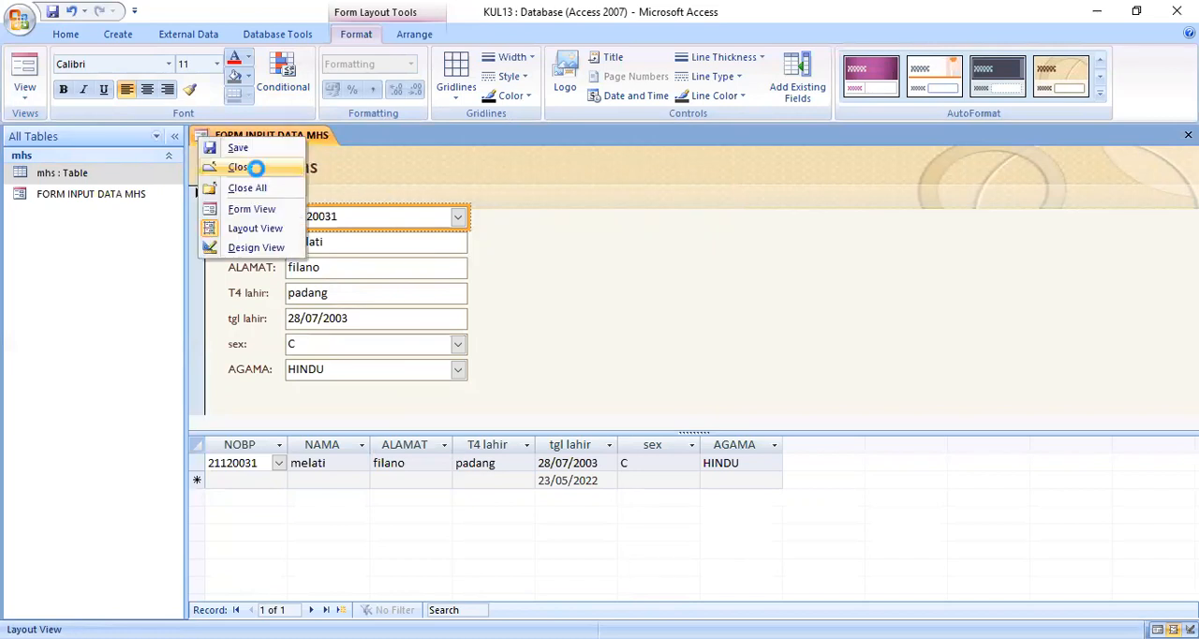
pyautogui.click(259, 174)
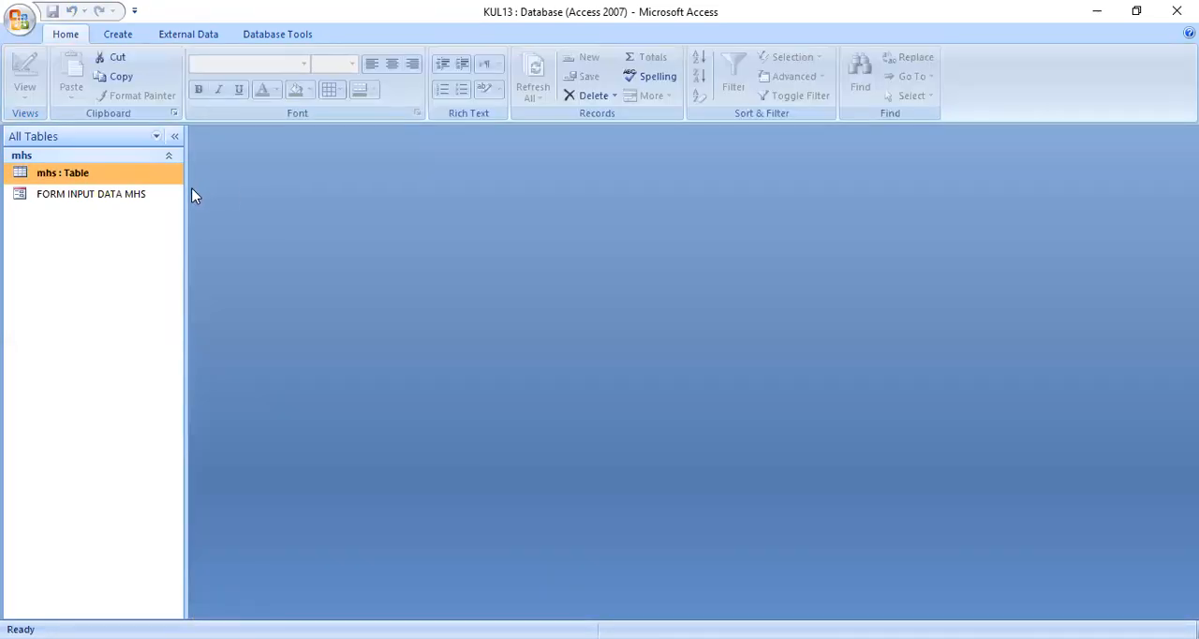
pyautogui.doubleClick(152, 197)
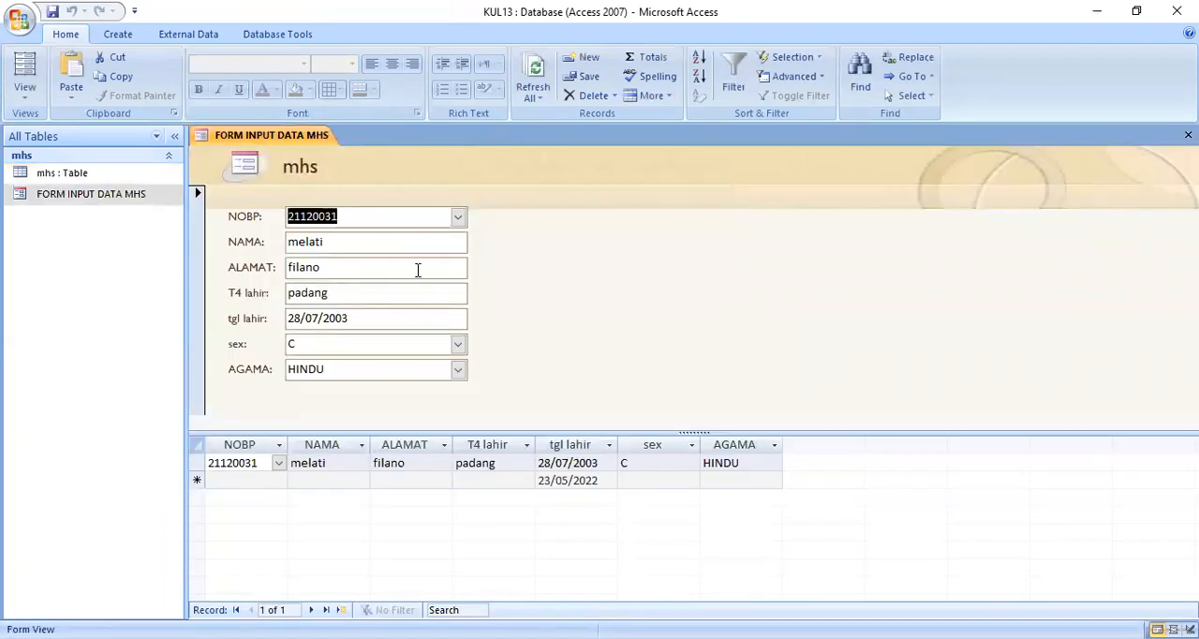
pyautogui.click(342, 610)
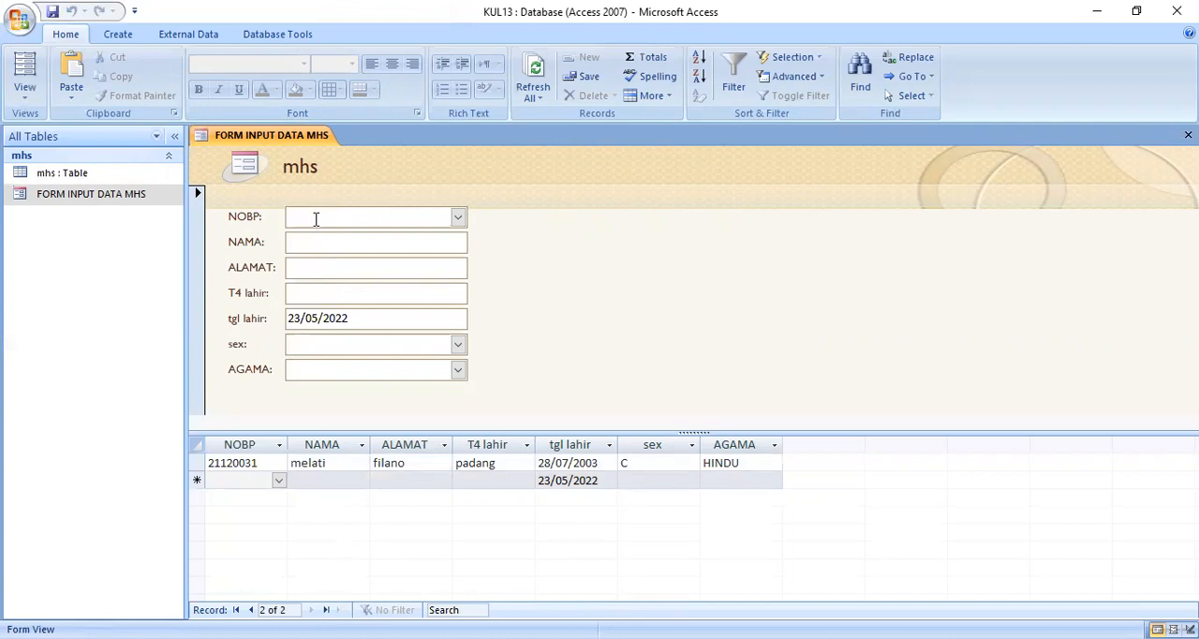
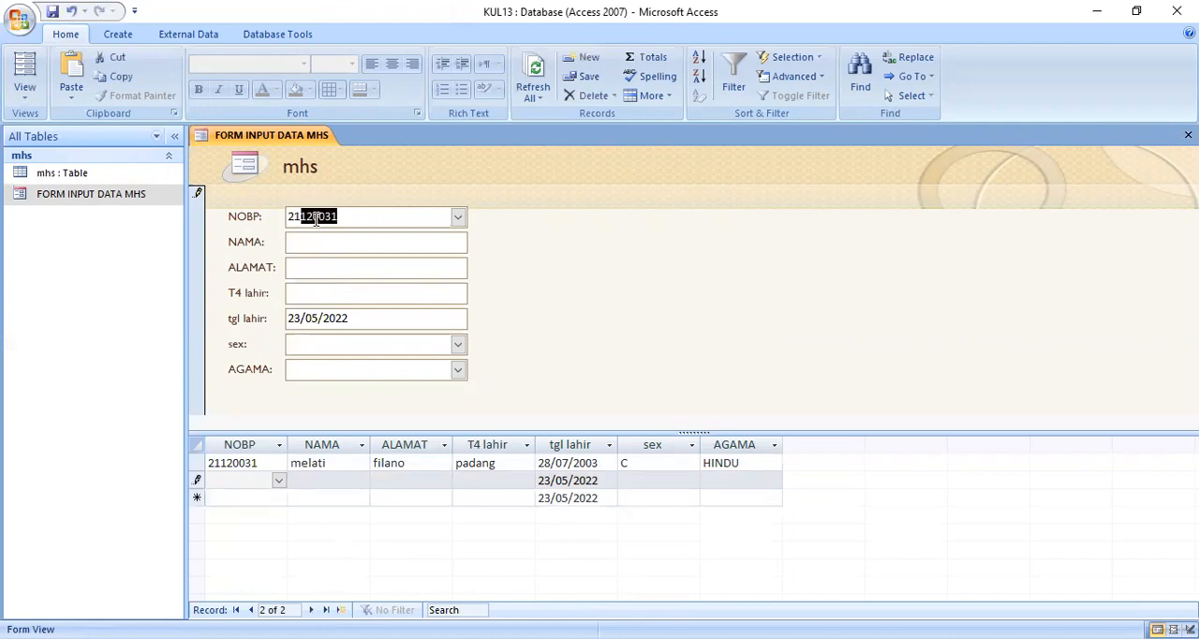
# Step: Enter the second student's ID number in NOBP and full name in NAMA
pyautogui.click(347, 215)
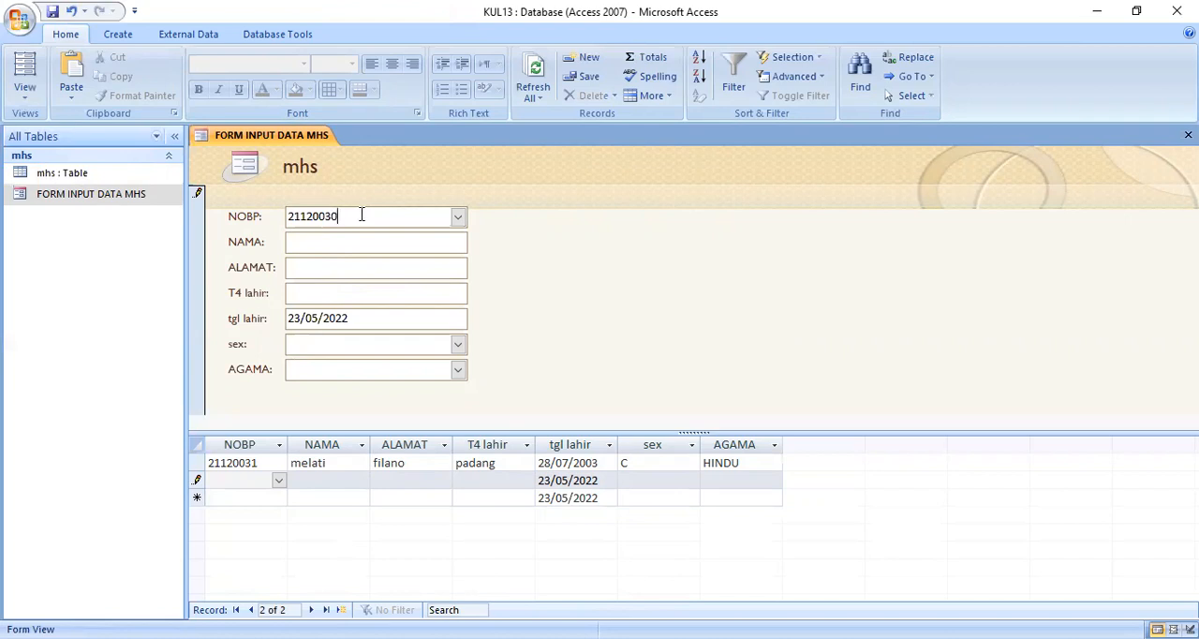
pyautogui.click(363, 240)
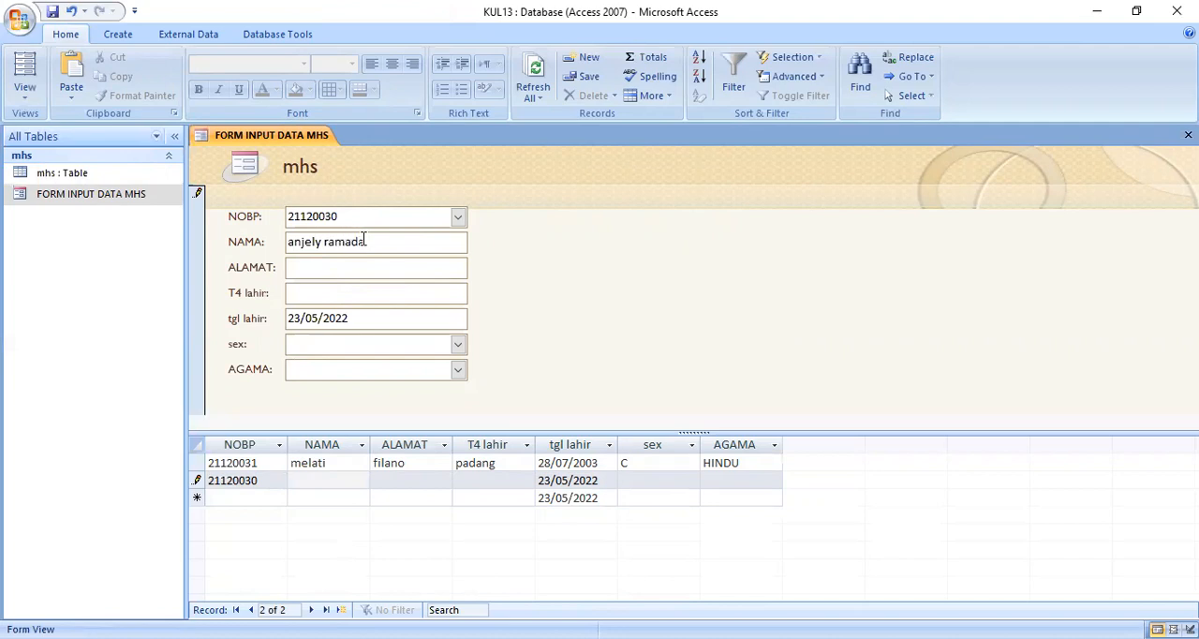
# Step: Enter the second student's address in ALAMAT and padang as the birthplace in T4 lahir
pyautogui.click(342, 265)
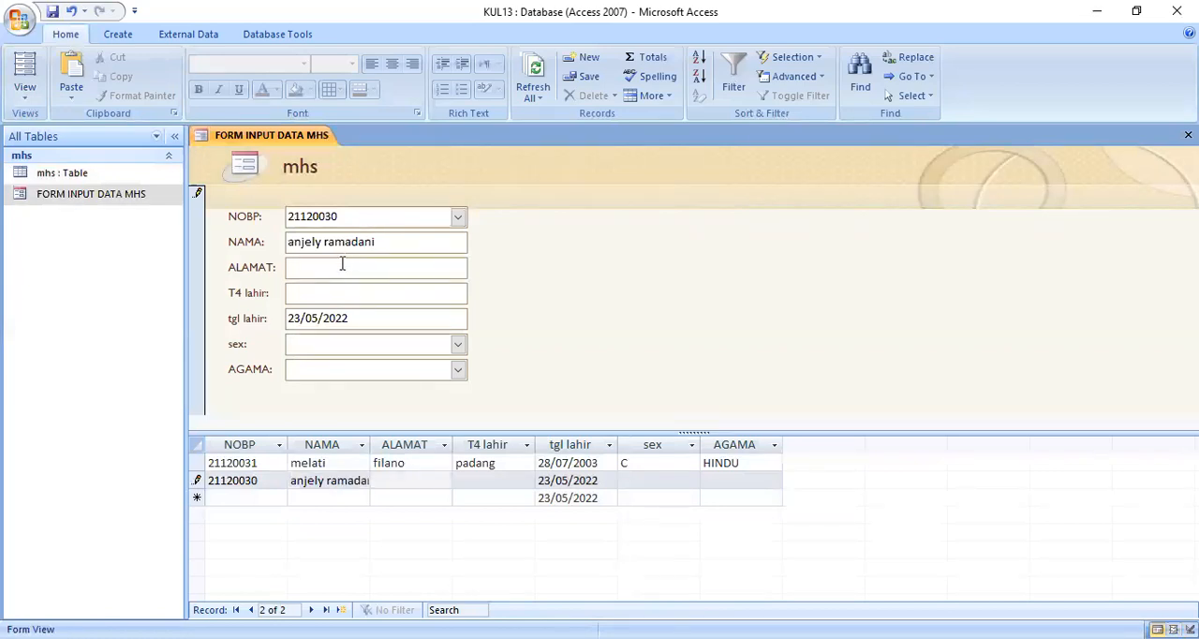
pyautogui.write('pila tarok')
pyautogui.click(372, 294)
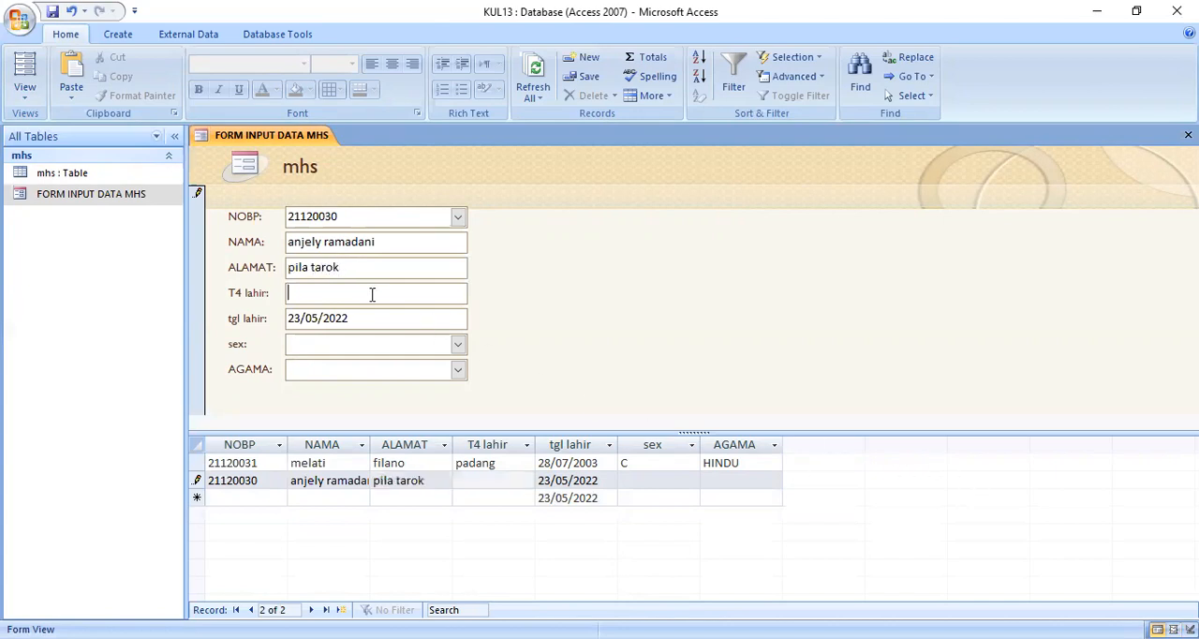
pyautogui.write('padang')
# Step: Replace the default date in tgl lahir with the second student's date of birth
pyautogui.click(270, 319)
pyautogui.write('30')
pyautogui.moveTo(319, 319); pyautogui.dragTo(352, 318)
pyautogui.write('11/2002')
# Step: Complete the record with M for sex and BUDHA for AGAMA, and close the form
pyautogui.click(456, 345)
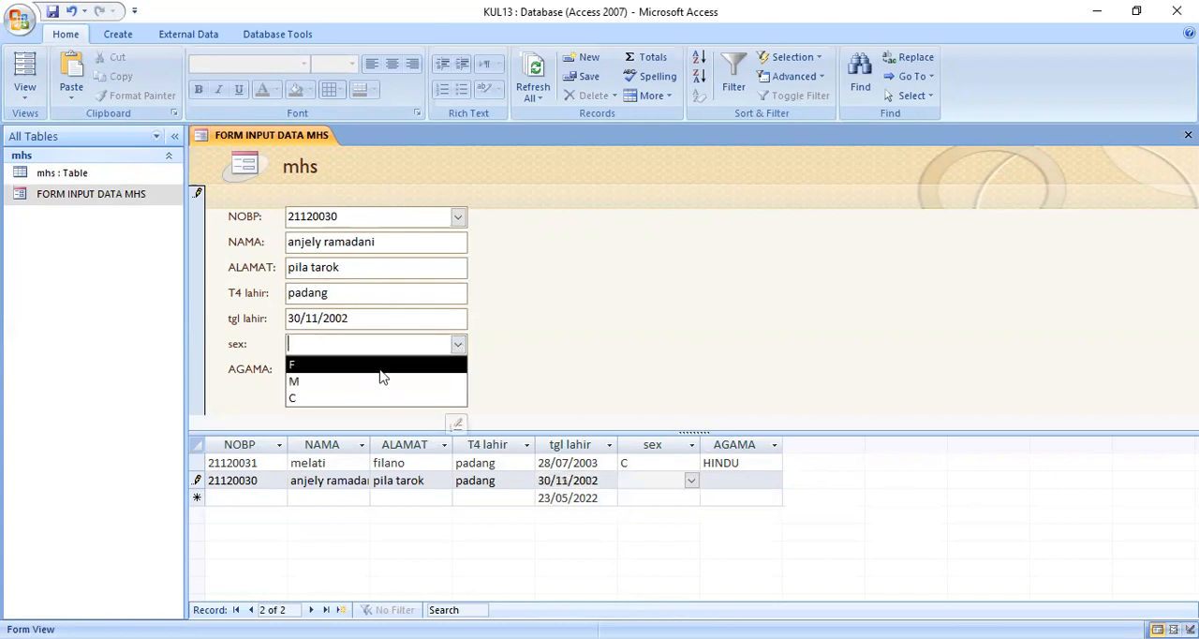
pyautogui.click(344, 383)
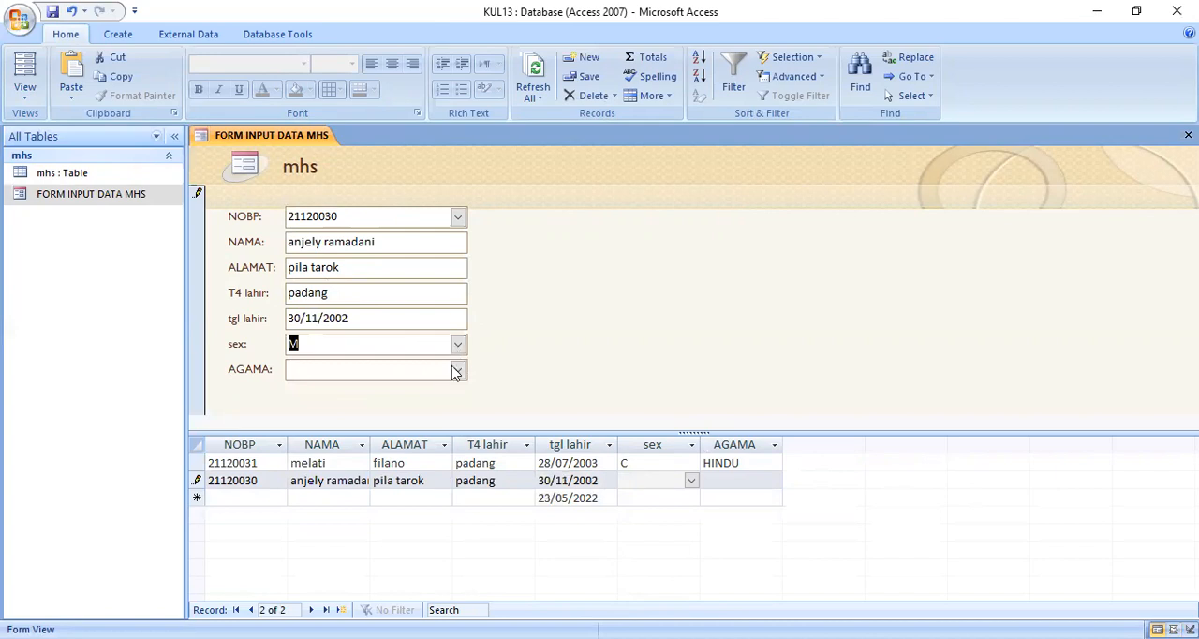
pyautogui.click(456, 369)
pyautogui.click(336, 436)
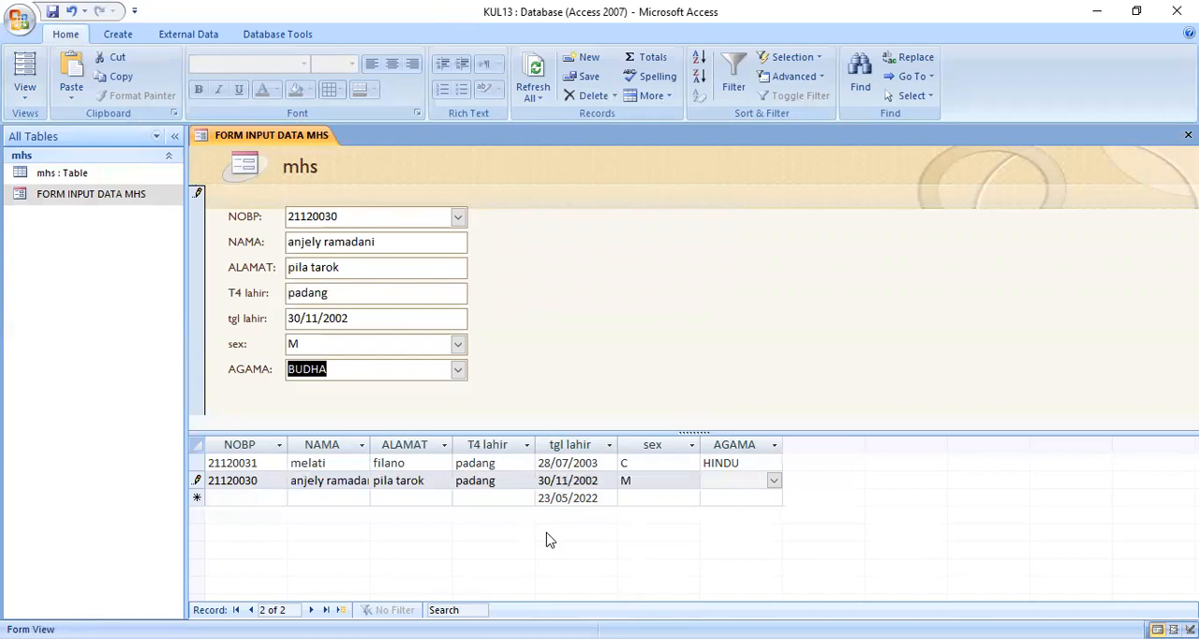
pyautogui.press('Tab')
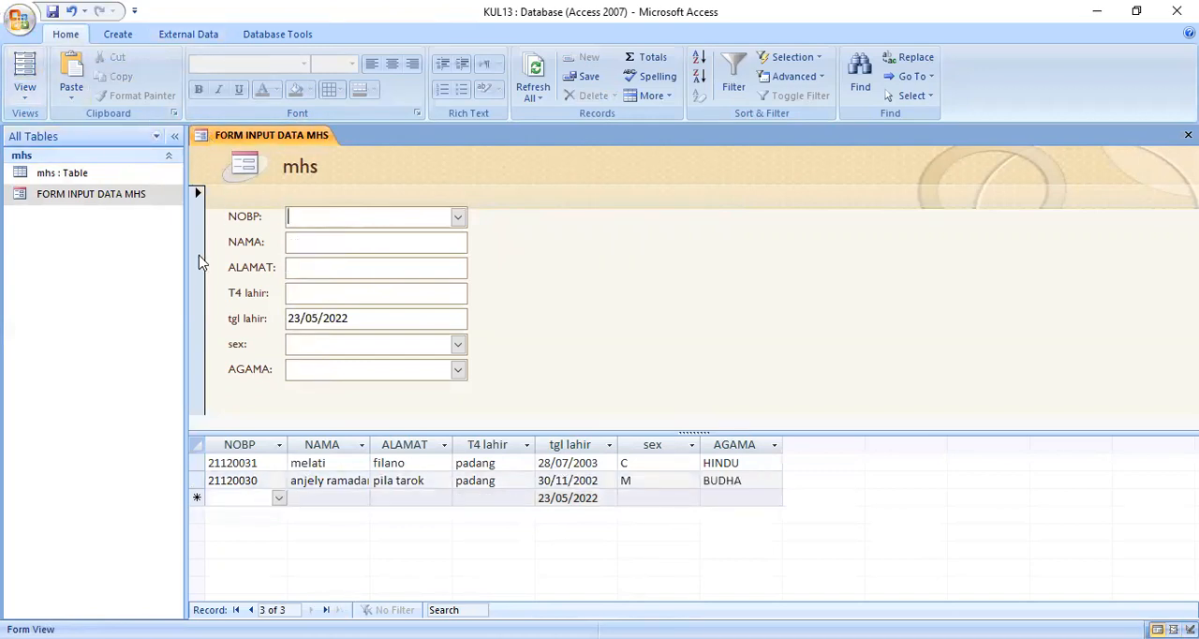
pyautogui.rightClick(306, 142)
pyautogui.click(272, 170)
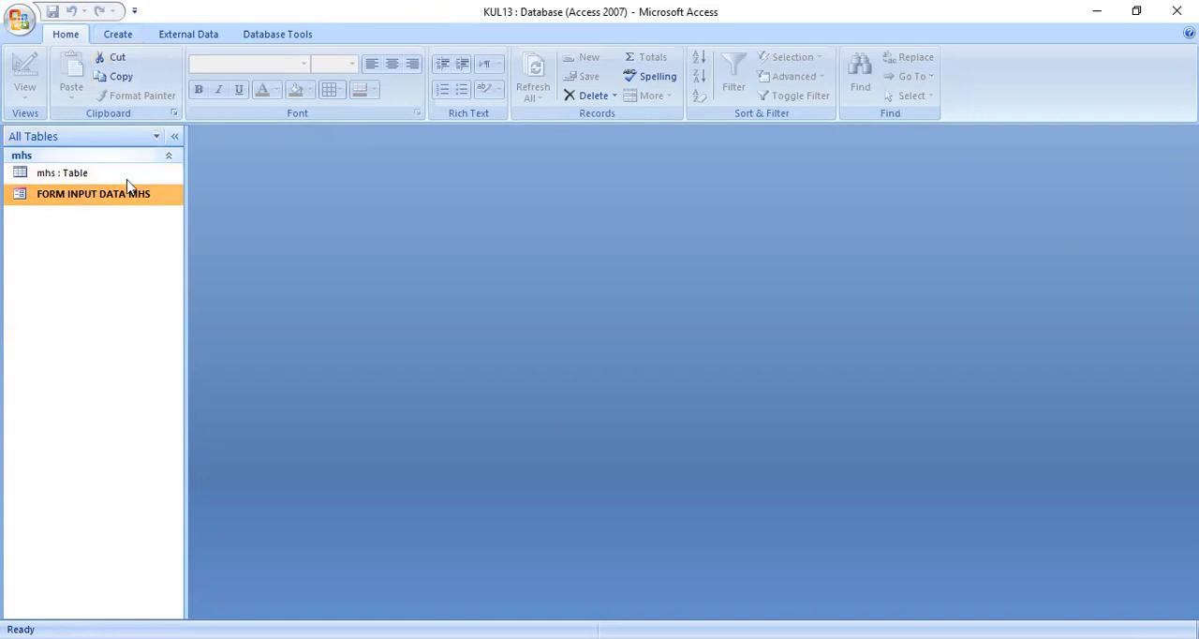
# Step: Create a query in design view based on the mhs table and enlarge its field list to show every field
pyautogui.click(90, 176)
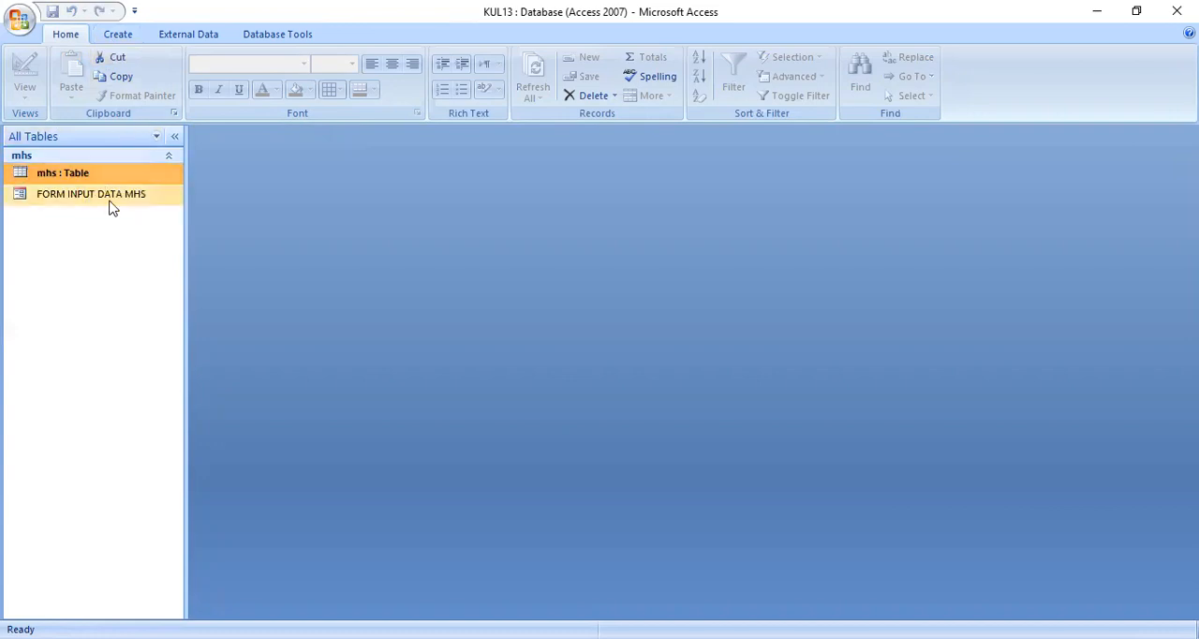
pyautogui.click(118, 34)
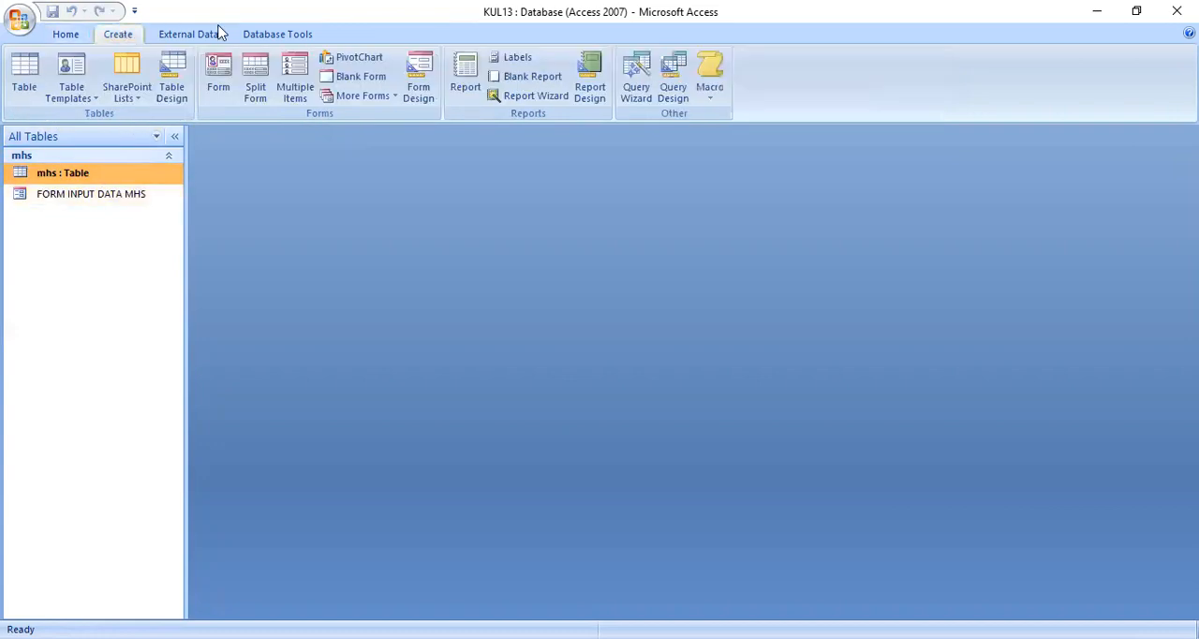
pyautogui.click(679, 89)
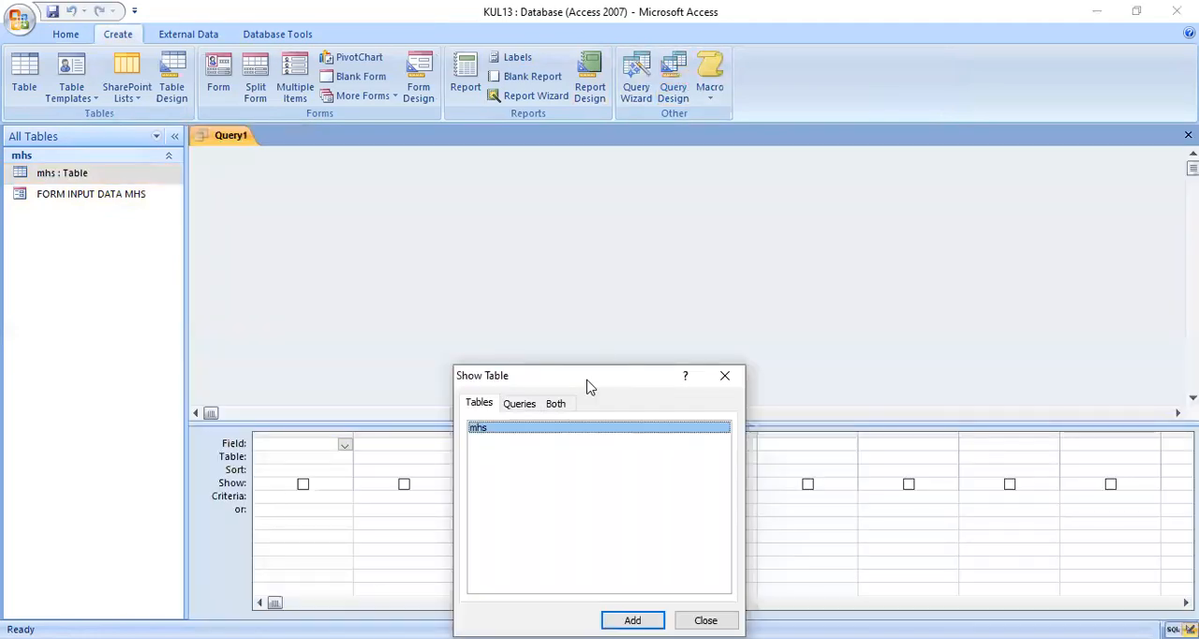
pyautogui.moveTo(587, 380); pyautogui.dragTo(807, 133)
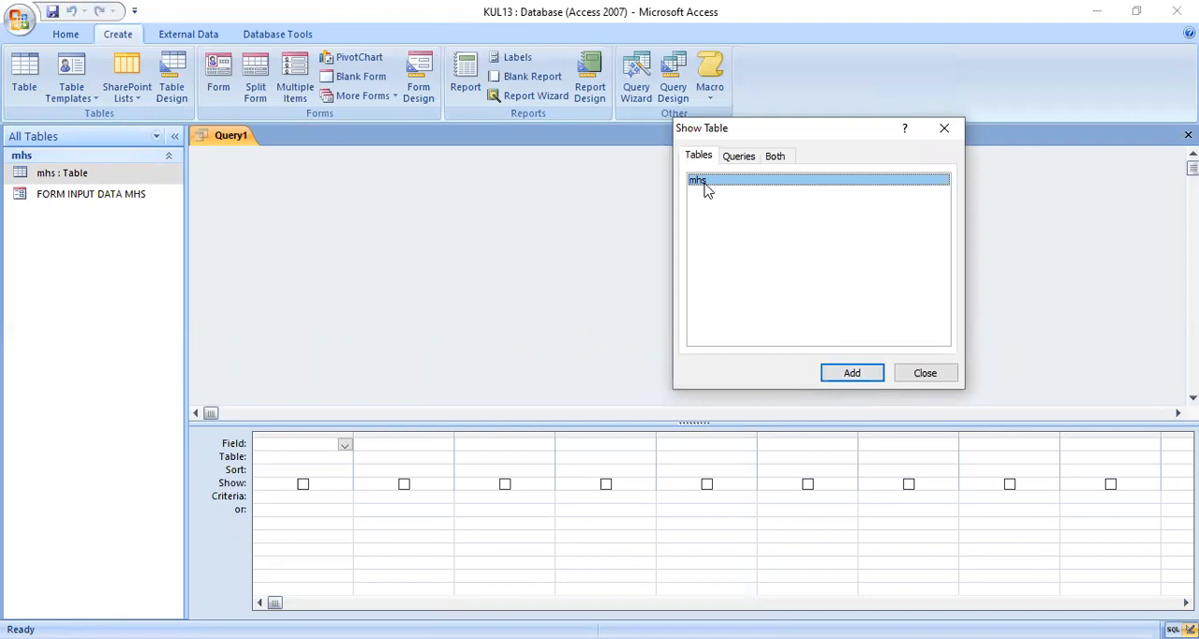
pyautogui.click(849, 372)
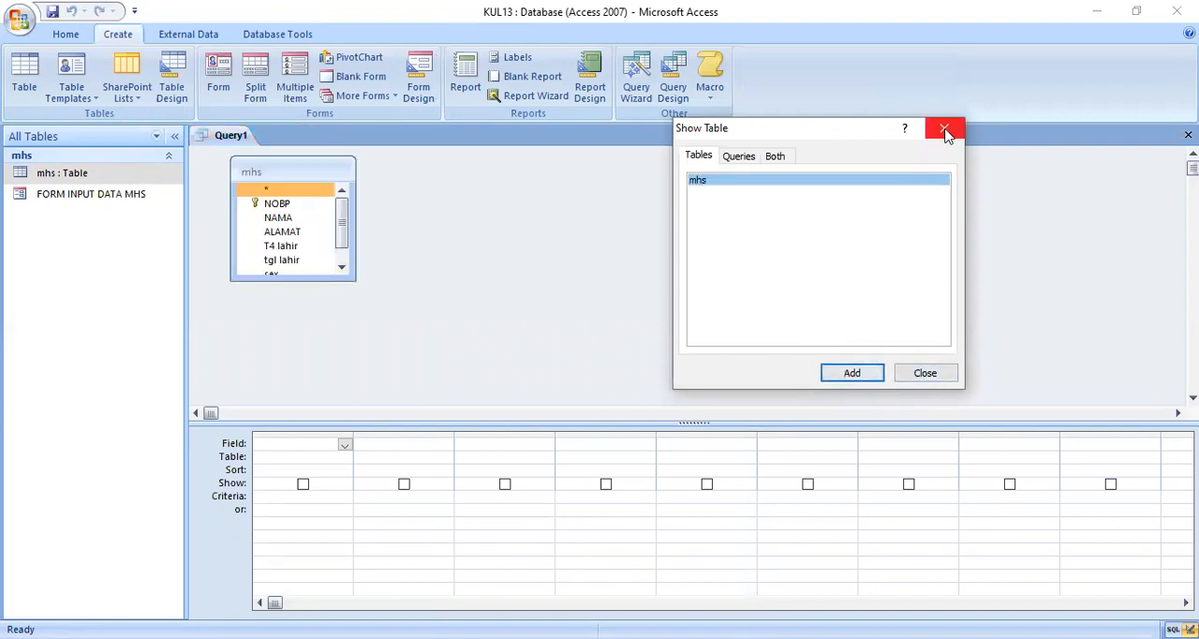
pyautogui.click(923, 378)
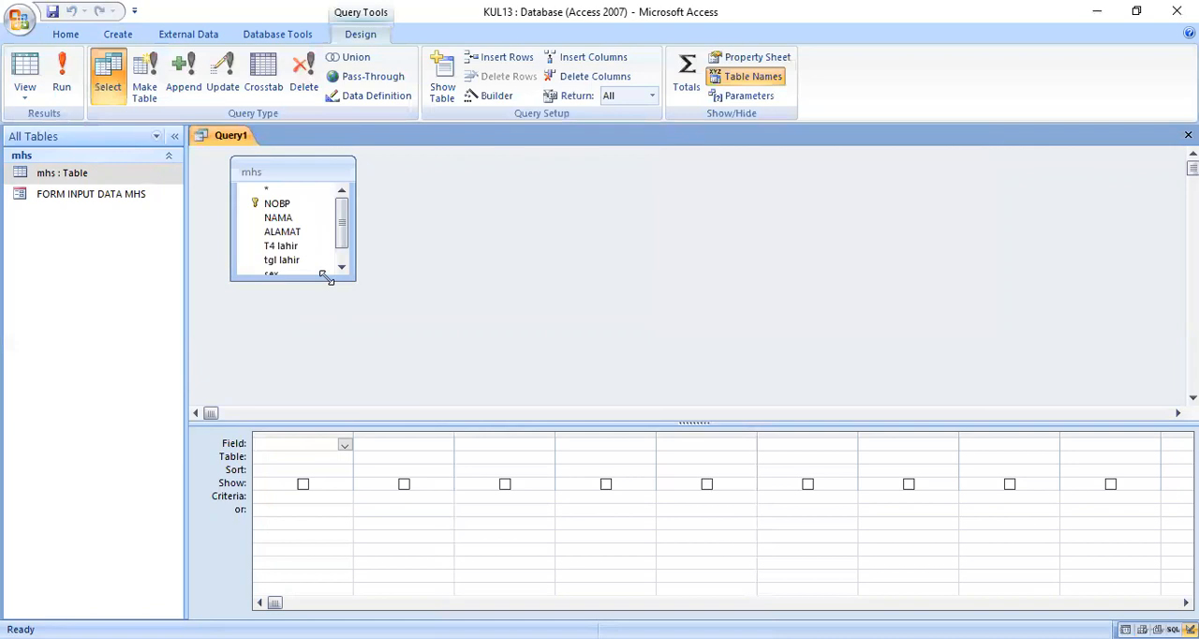
pyautogui.moveTo(327, 278); pyautogui.dragTo(329, 305)
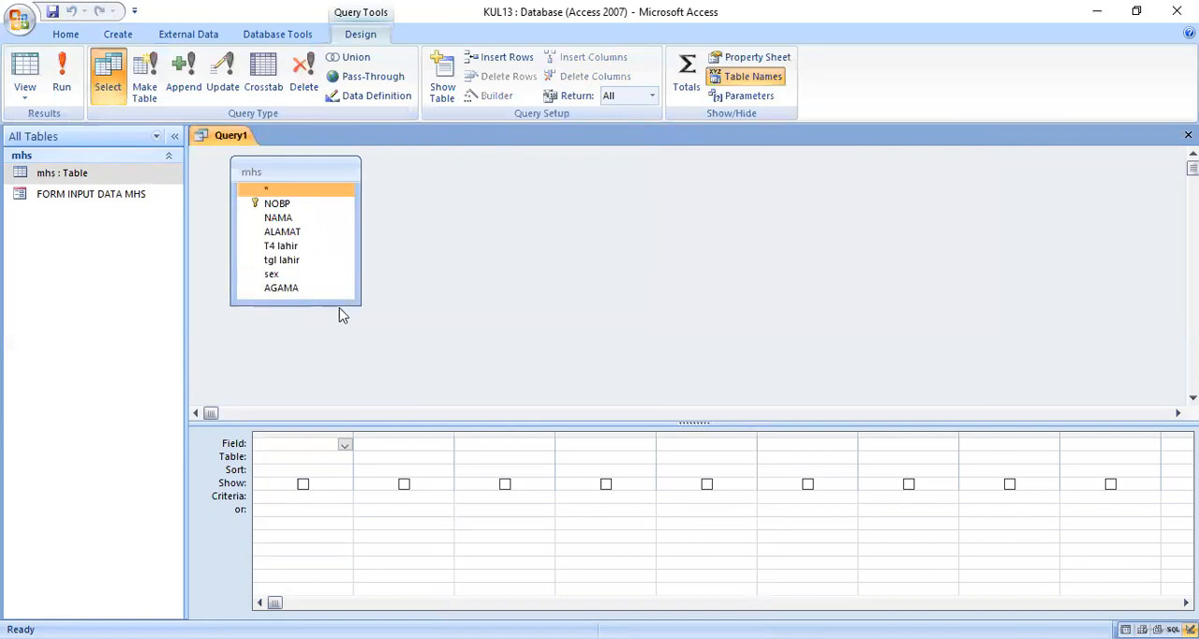
# Step: Add the fields NOBP, NAMA, ALAMAT, T4 lahir, tgl lahir and sex to the query grid
pyautogui.doubleClick(288, 211)
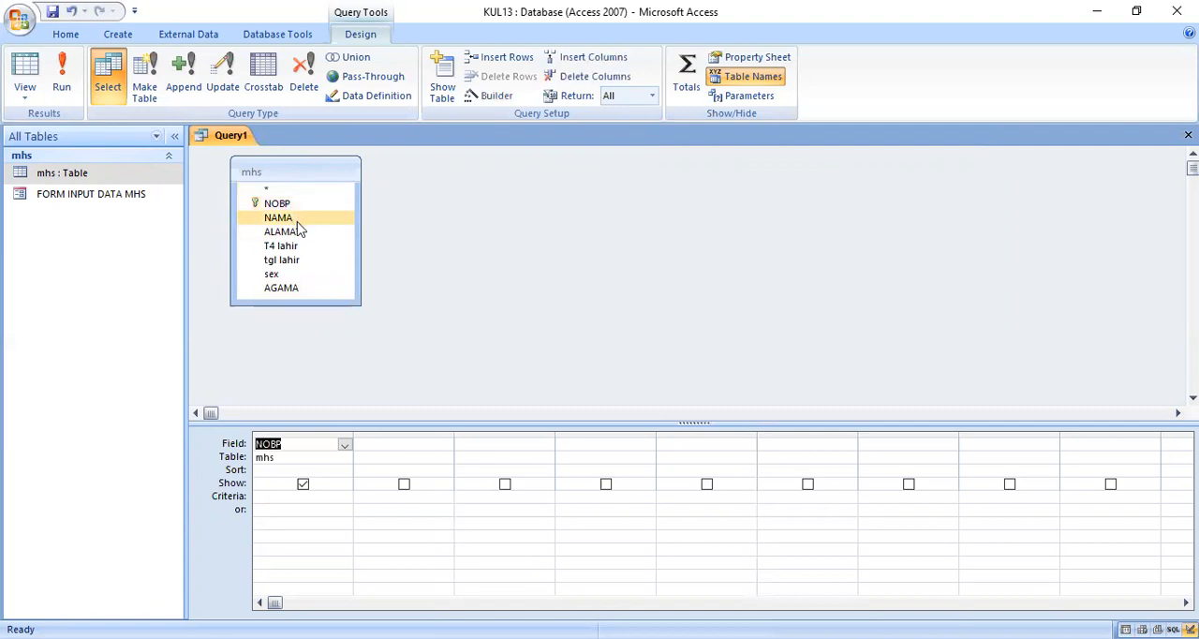
pyautogui.moveTo(298, 222); pyautogui.dragTo(396, 438)
pyautogui.click(547, 447)
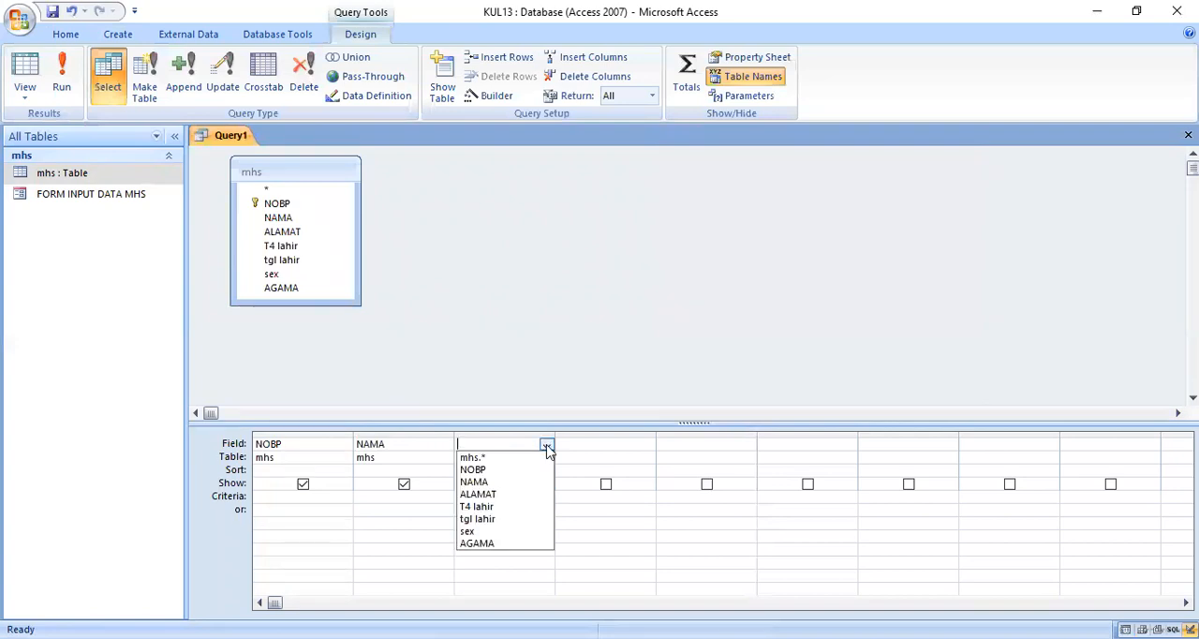
pyautogui.click(516, 495)
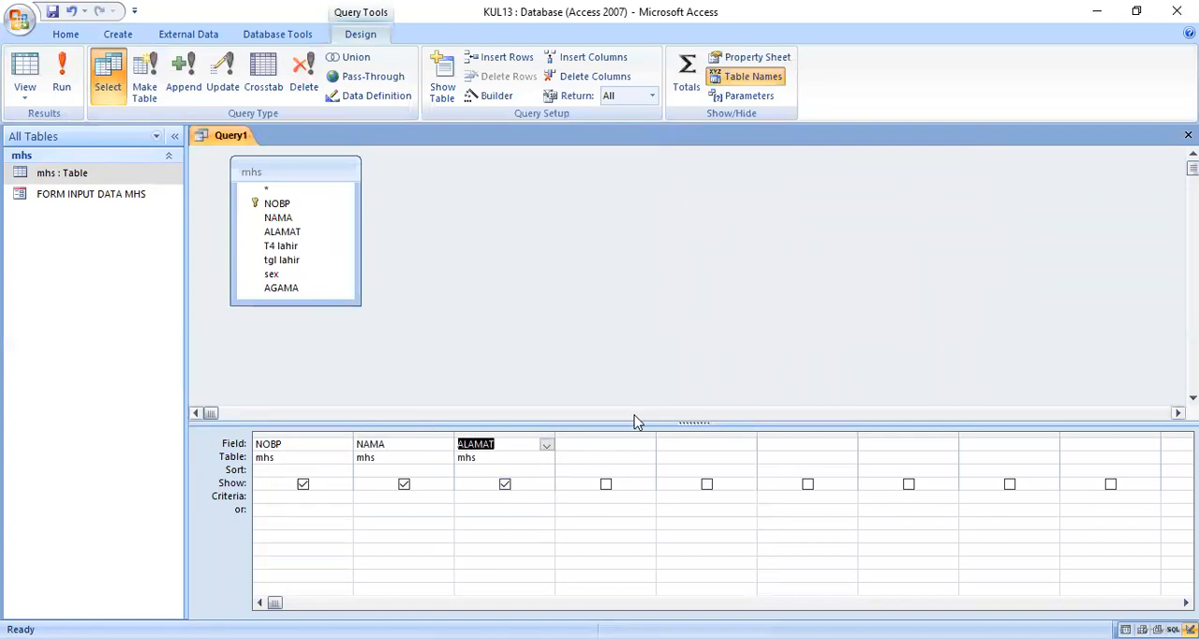
pyautogui.doubleClick(313, 247)
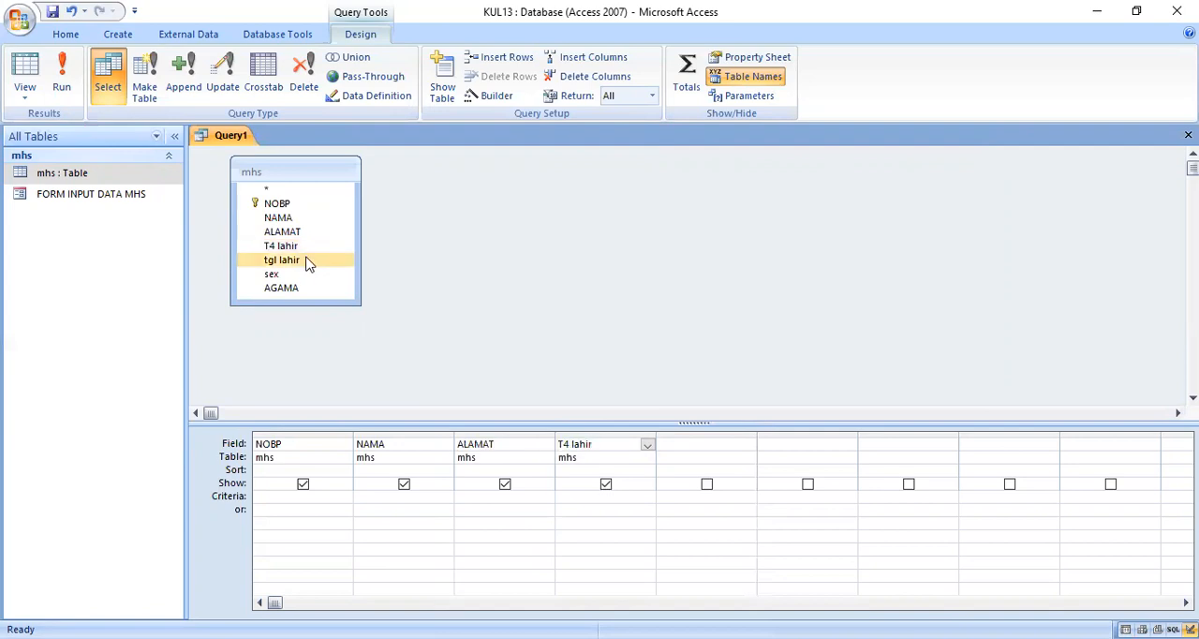
pyautogui.doubleClick(312, 261)
pyautogui.doubleClick(298, 275)
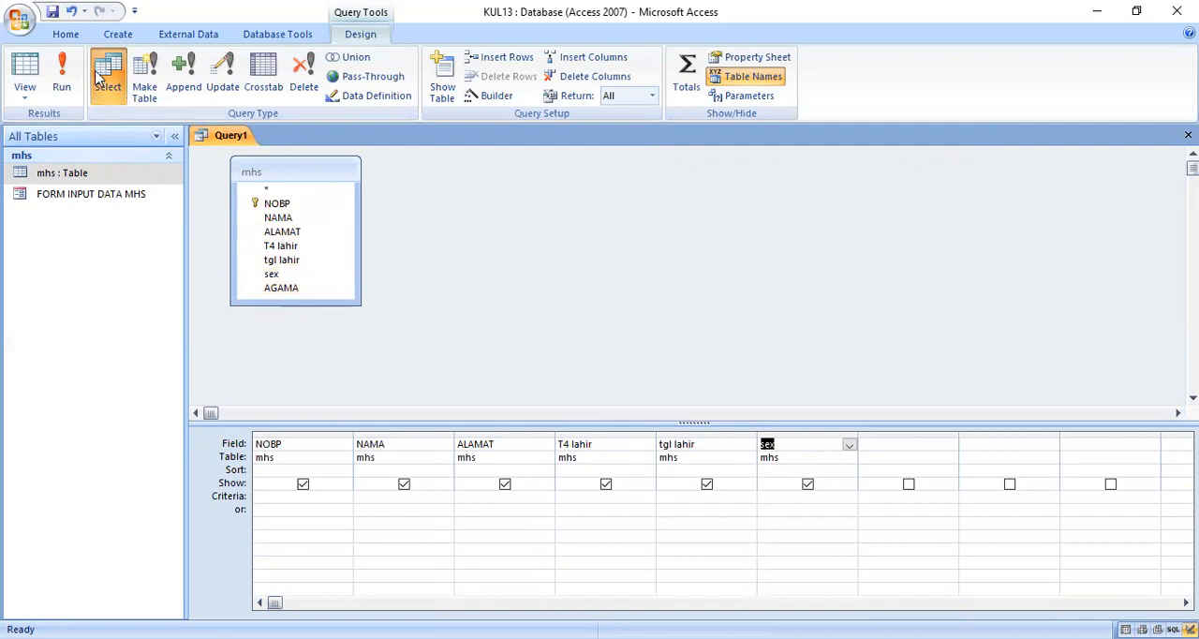
# Step: Save the query as Query jenis kelamin
pyautogui.click(51, 11)
pyautogui.click(543, 228)
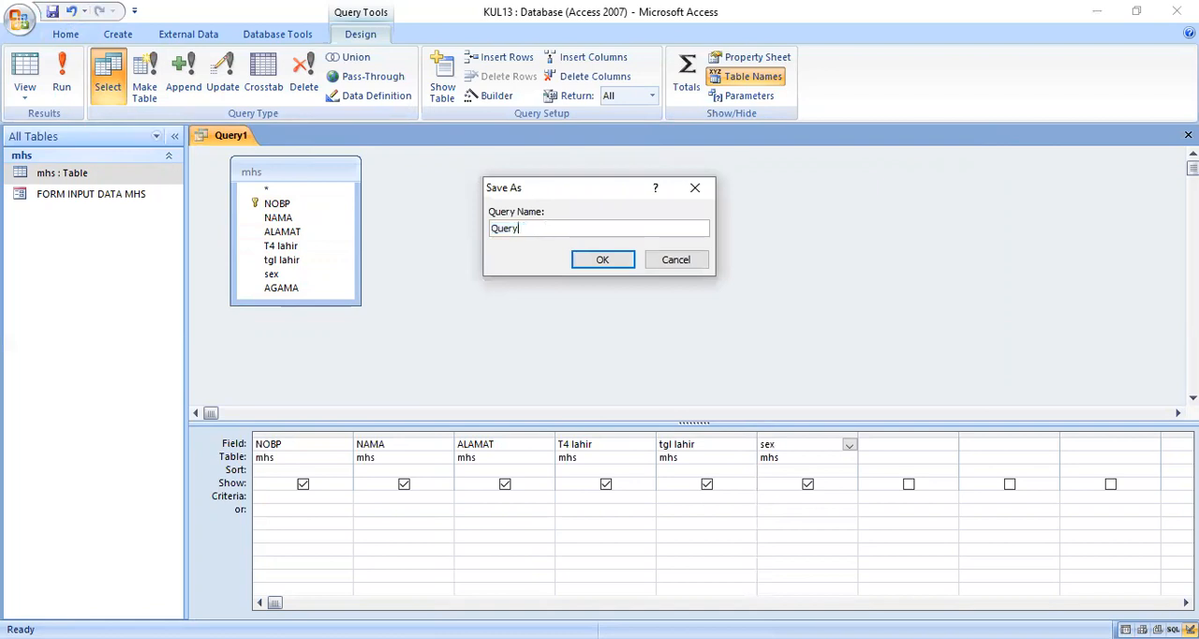
pyautogui.write('jenis kelama')
pyautogui.write('n')
pyautogui.click(602, 259)
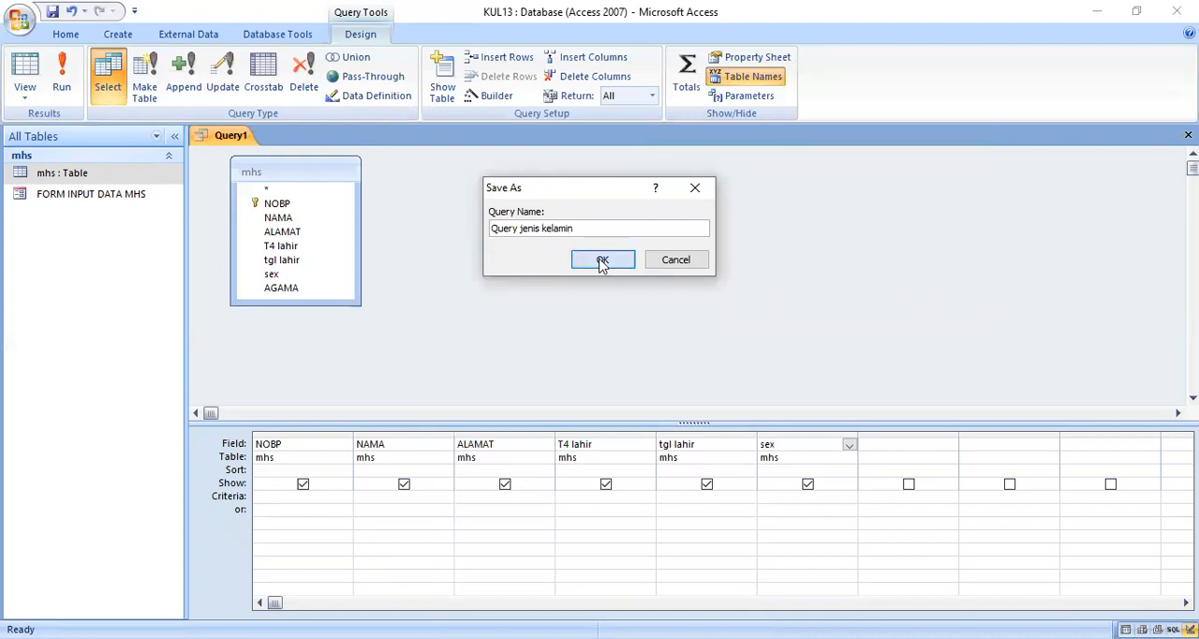
# Step: Run the sex query to view its student records, and close it
pyautogui.click(64, 81)
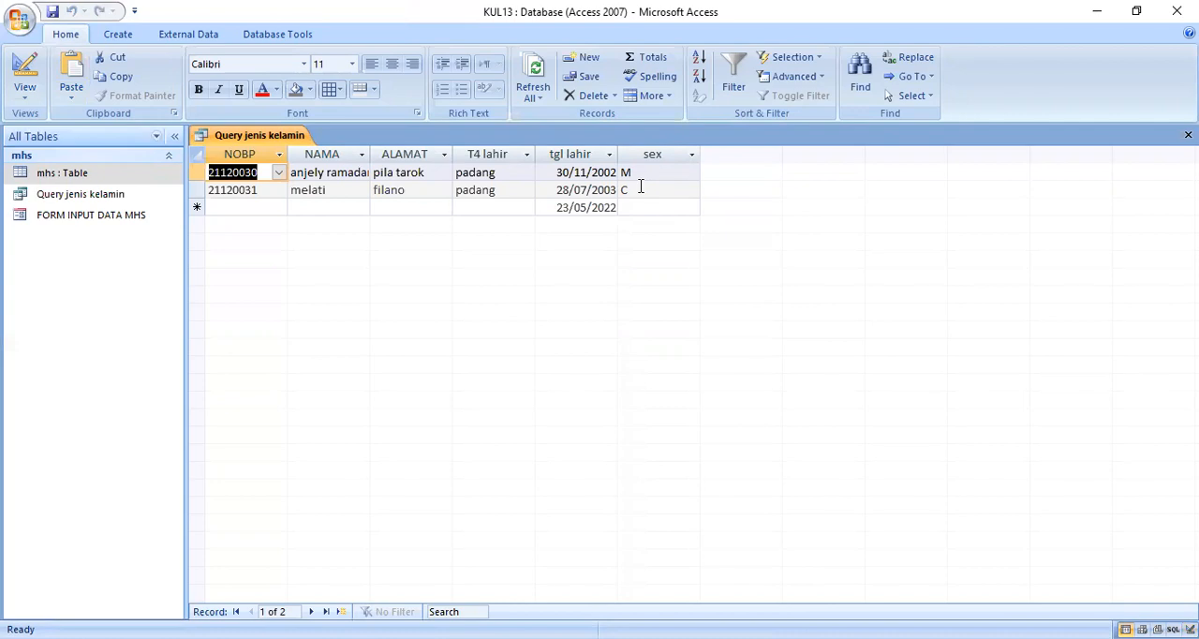
pyautogui.rightClick(255, 139)
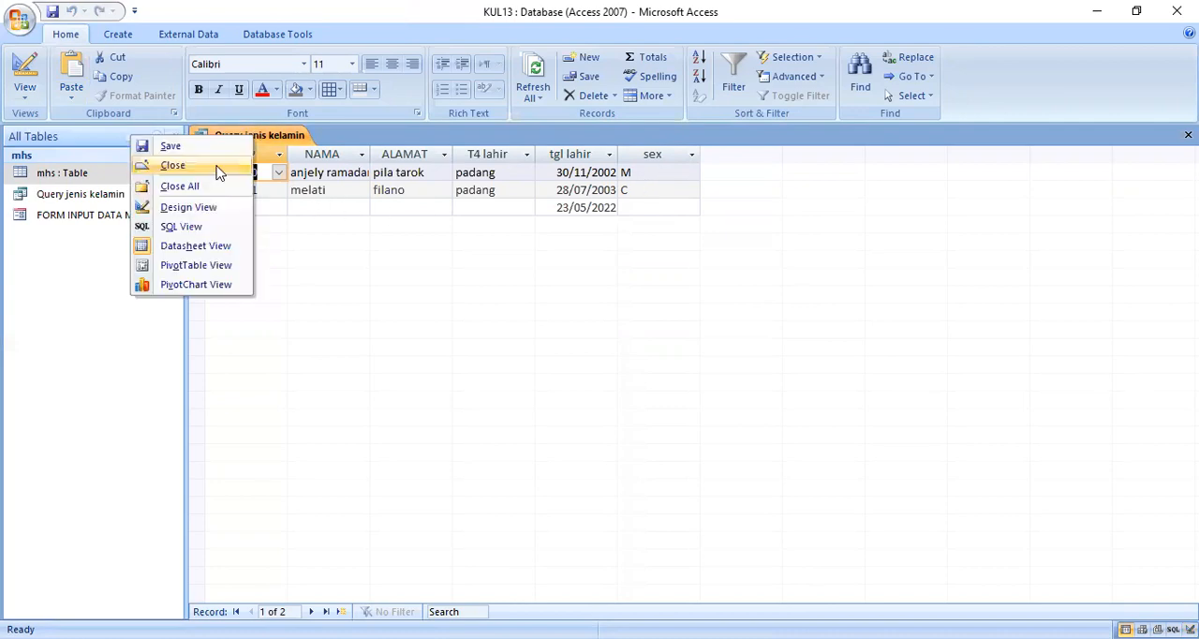
pyautogui.click(183, 162)
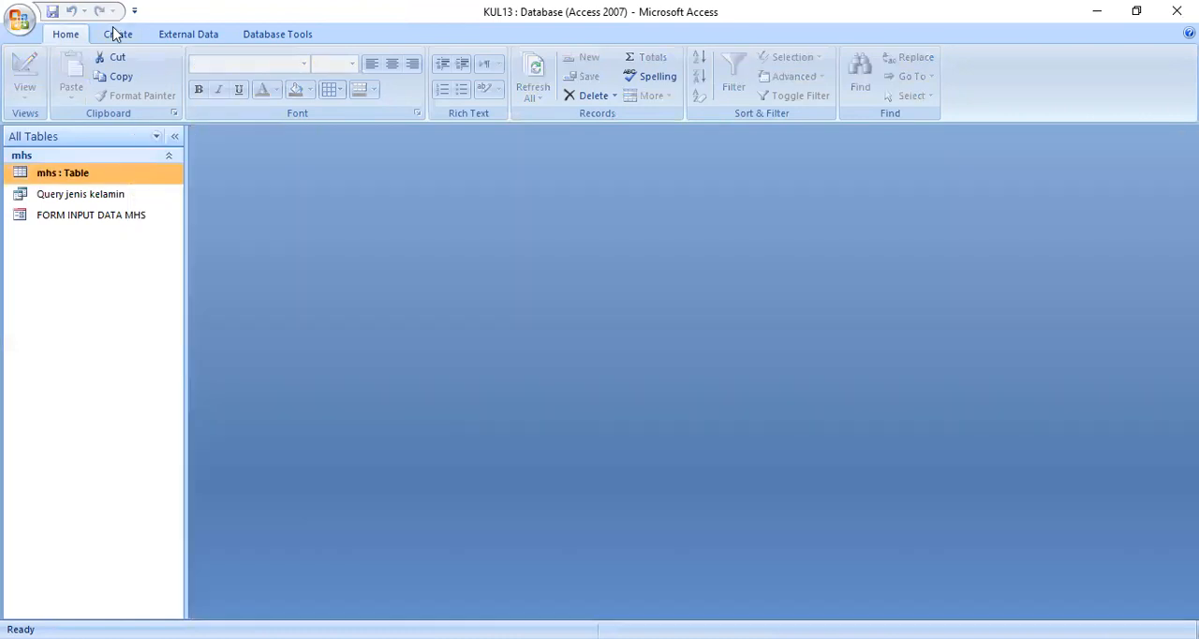
# Step: Start a report with the Report Wizard based on Query jenis kelamin and include all of its fields
pyautogui.click(117, 34)
pyautogui.click(538, 99)
pyautogui.click(619, 229)
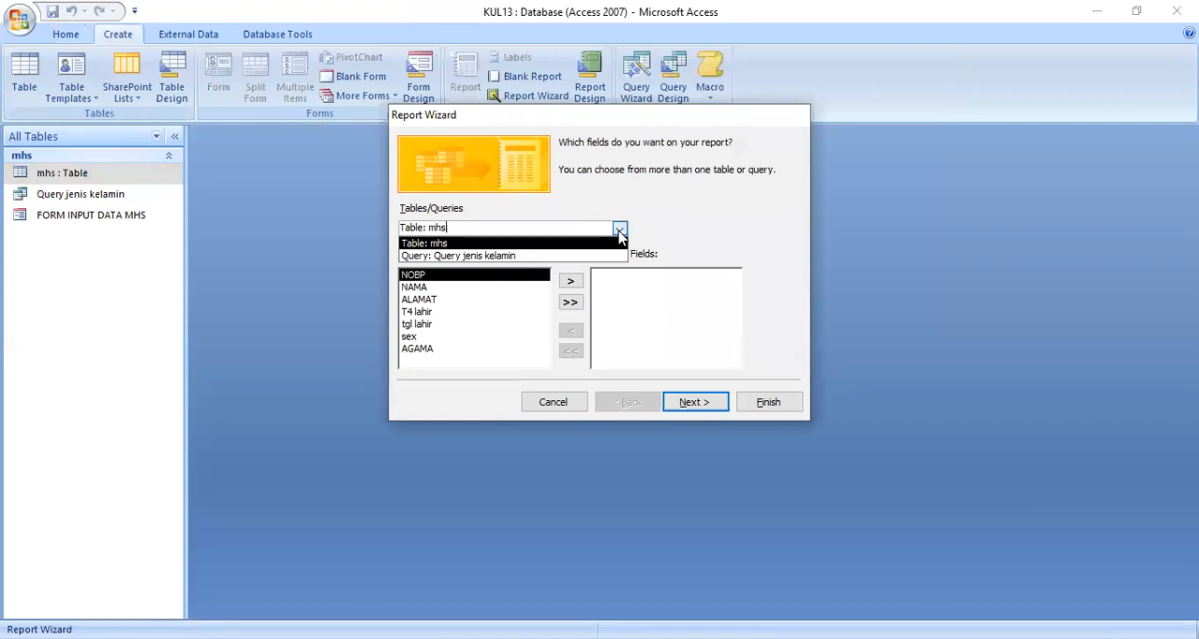
pyautogui.click(497, 256)
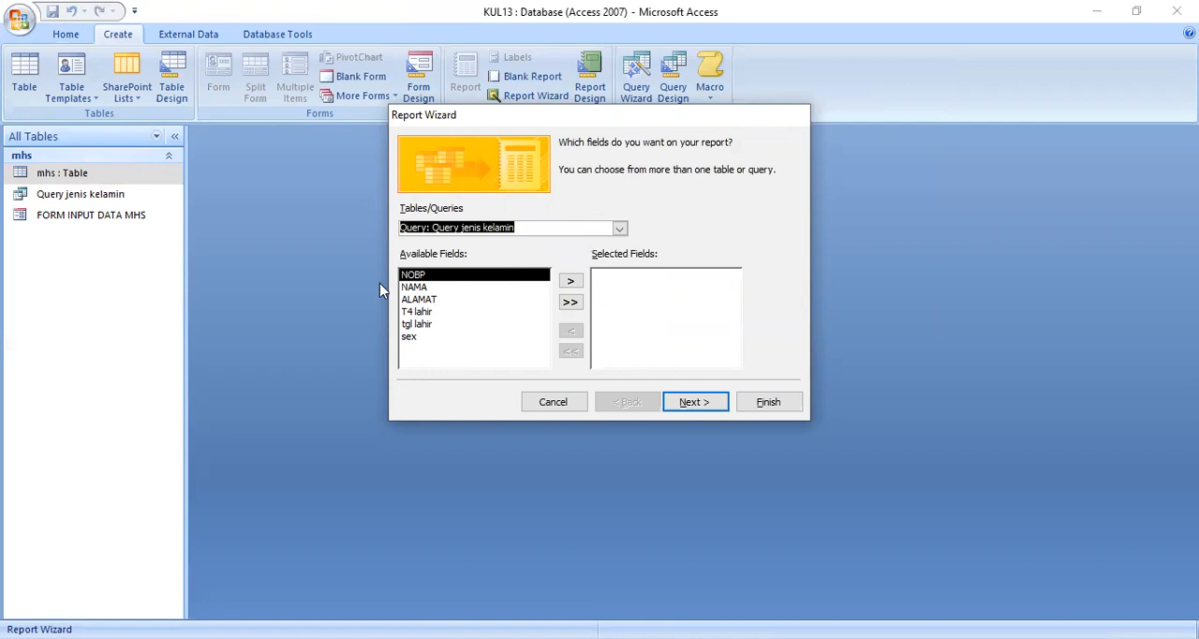
pyautogui.click(573, 307)
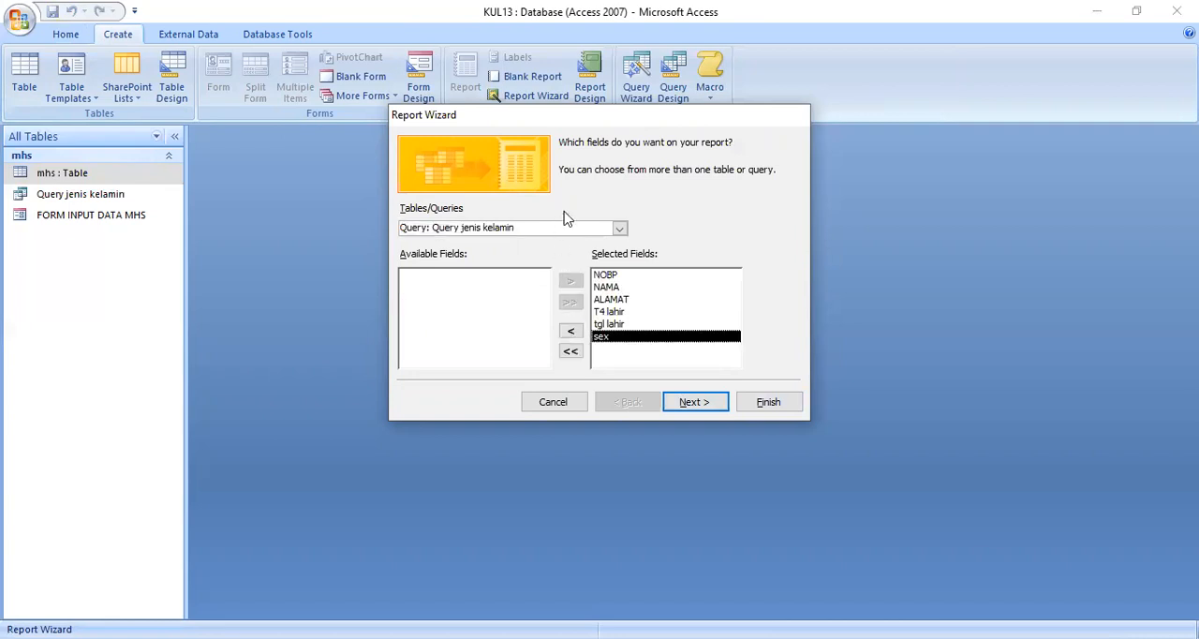
pyautogui.click(693, 402)
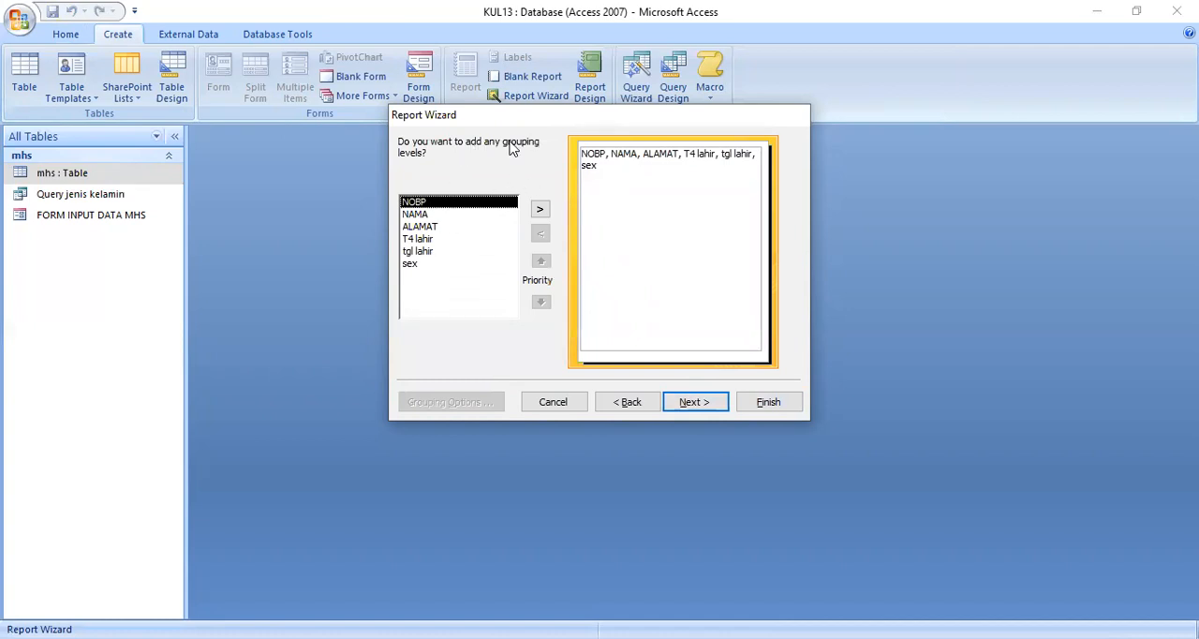
# Step: Group the report by sex without any sorting, and give it the Outline layout
pyautogui.click(412, 265)
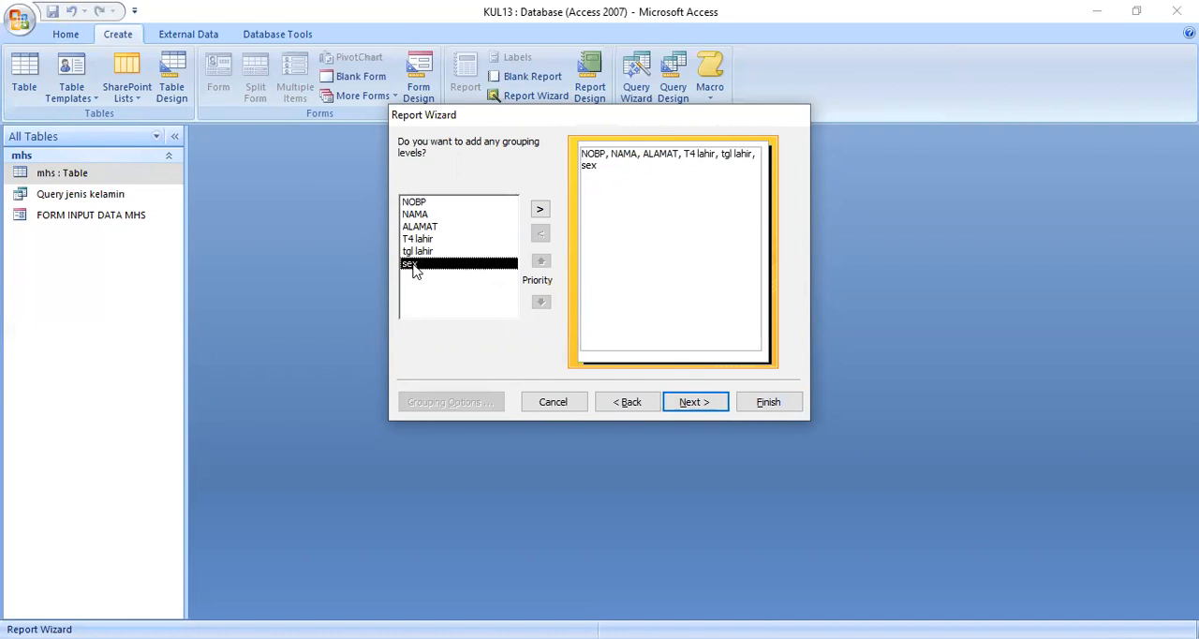
pyautogui.click(540, 210)
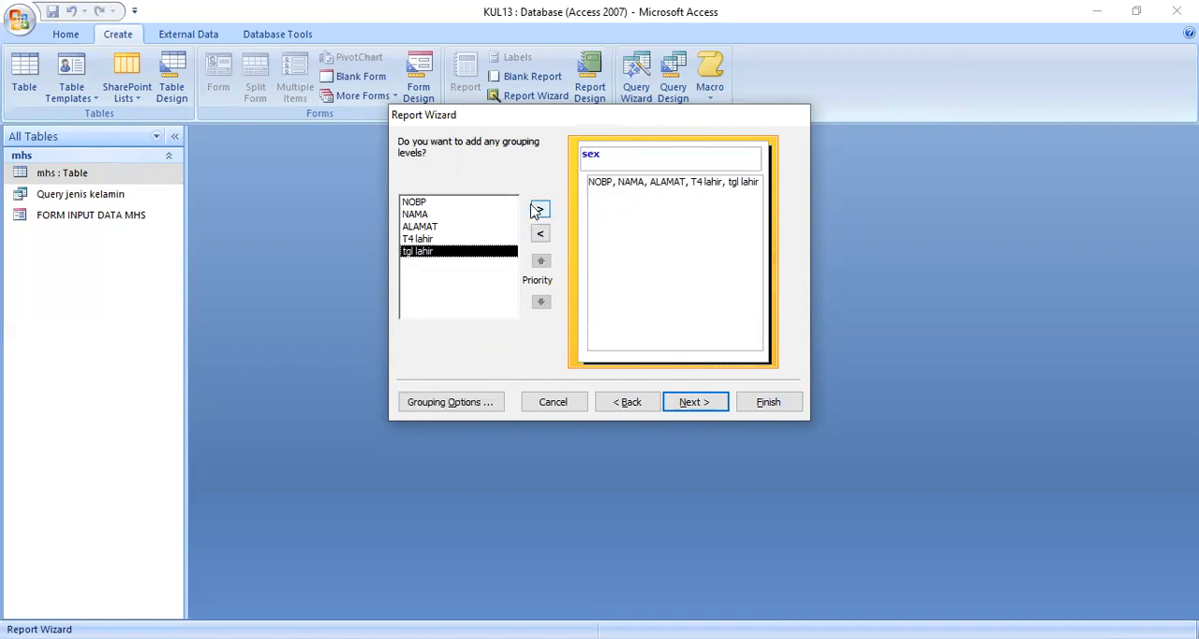
pyautogui.click(691, 405)
pyautogui.click(691, 402)
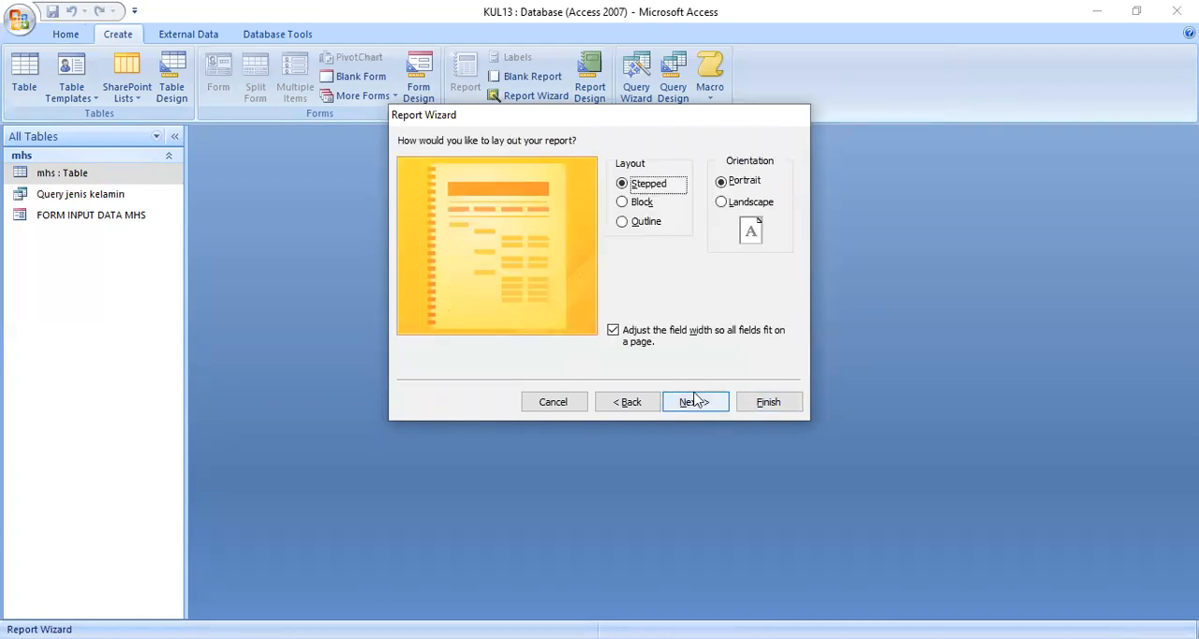
pyautogui.click(636, 231)
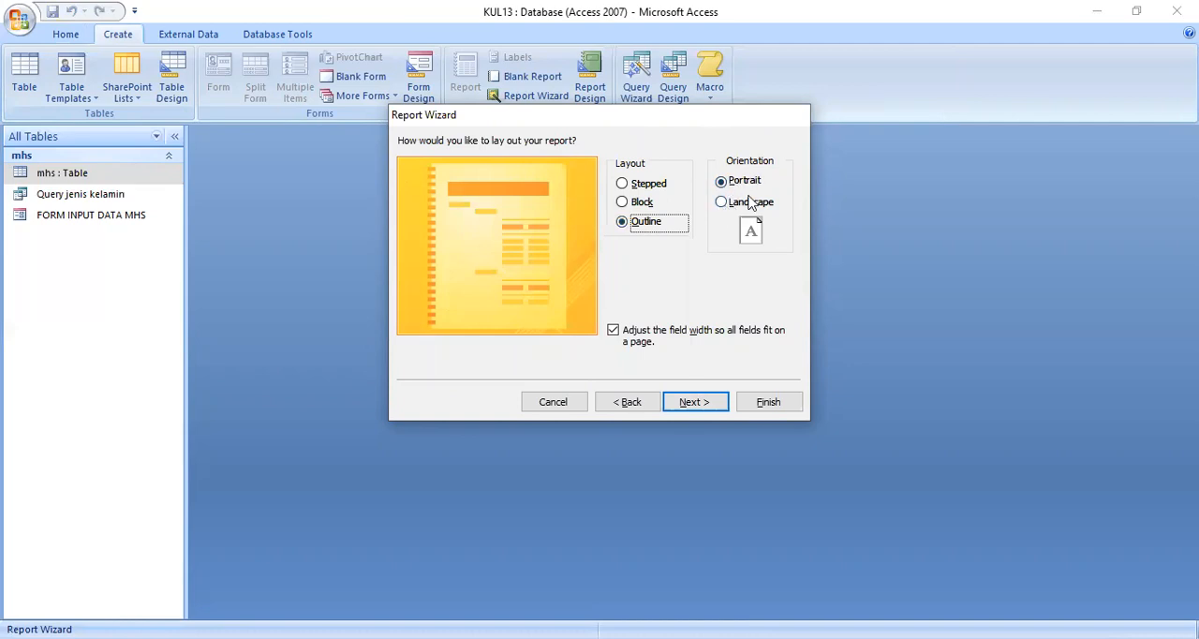
pyautogui.click(690, 402)
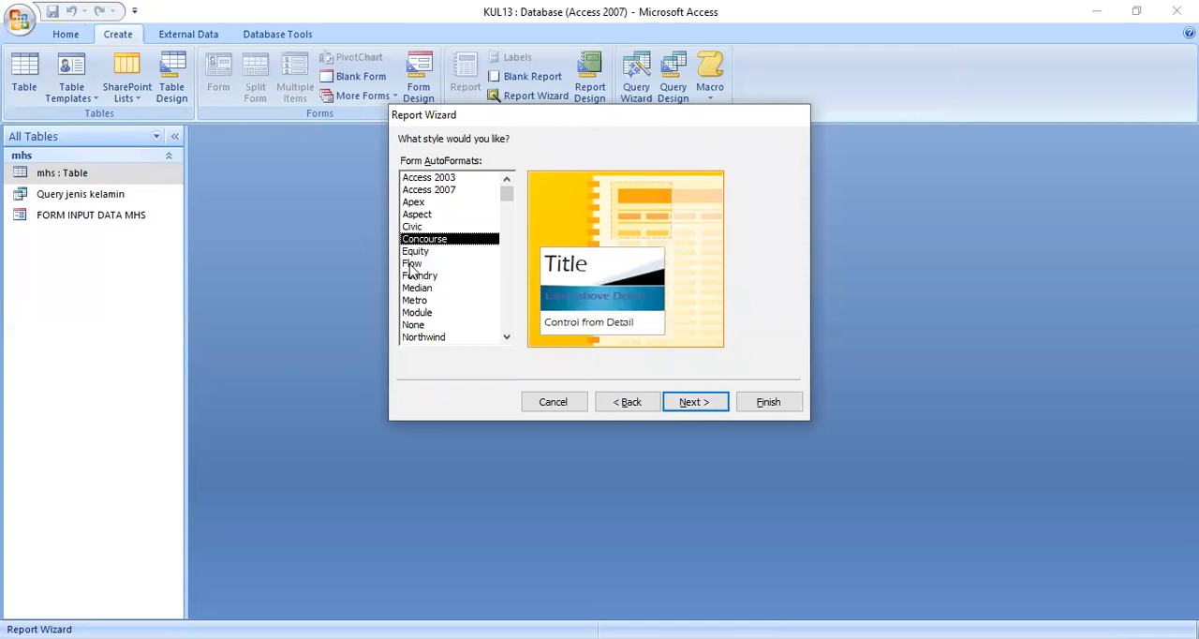
# Step: Compare several report AutoFormats in the wizard and choose the Concourse style
pyautogui.click(417, 287)
pyautogui.click(416, 262)
pyautogui.click(418, 236)
pyautogui.click(417, 230)
pyautogui.click(418, 287)
pyautogui.click(420, 300)
pyautogui.click(422, 324)
pyautogui.click(417, 312)
pyautogui.click(417, 276)
pyautogui.click(418, 238)
pyautogui.click(698, 404)
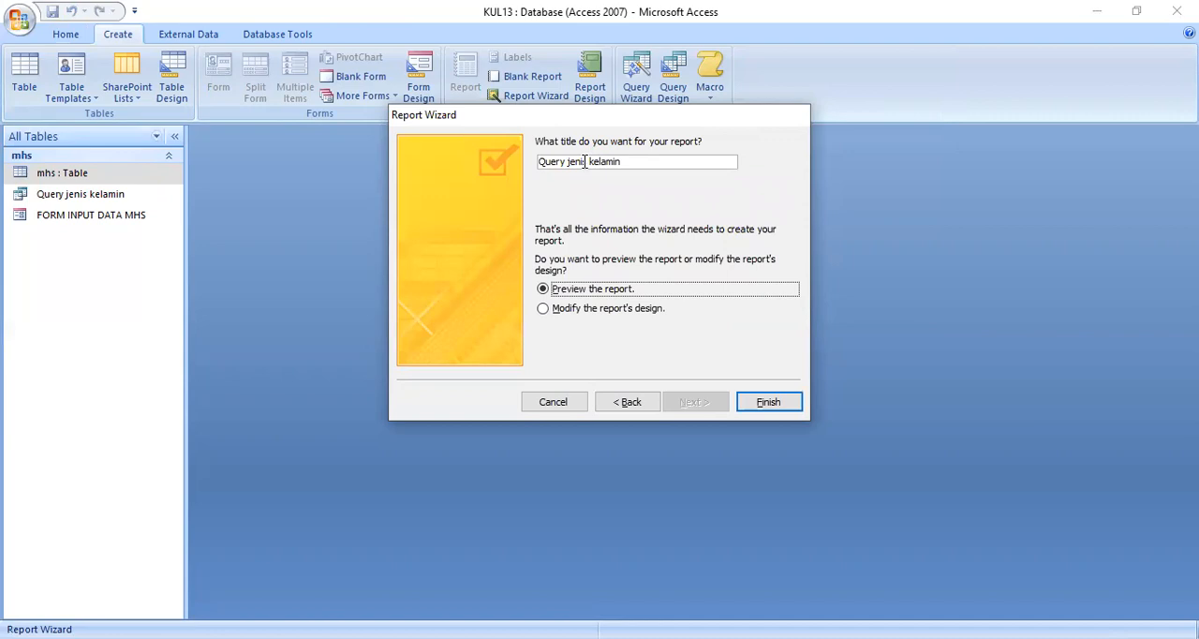
# Step: Title the report Laporan data mhs per jenis kelamin and finish the wizard with a preview
pyautogui.moveTo(568, 165); pyautogui.dragTo(540, 162)
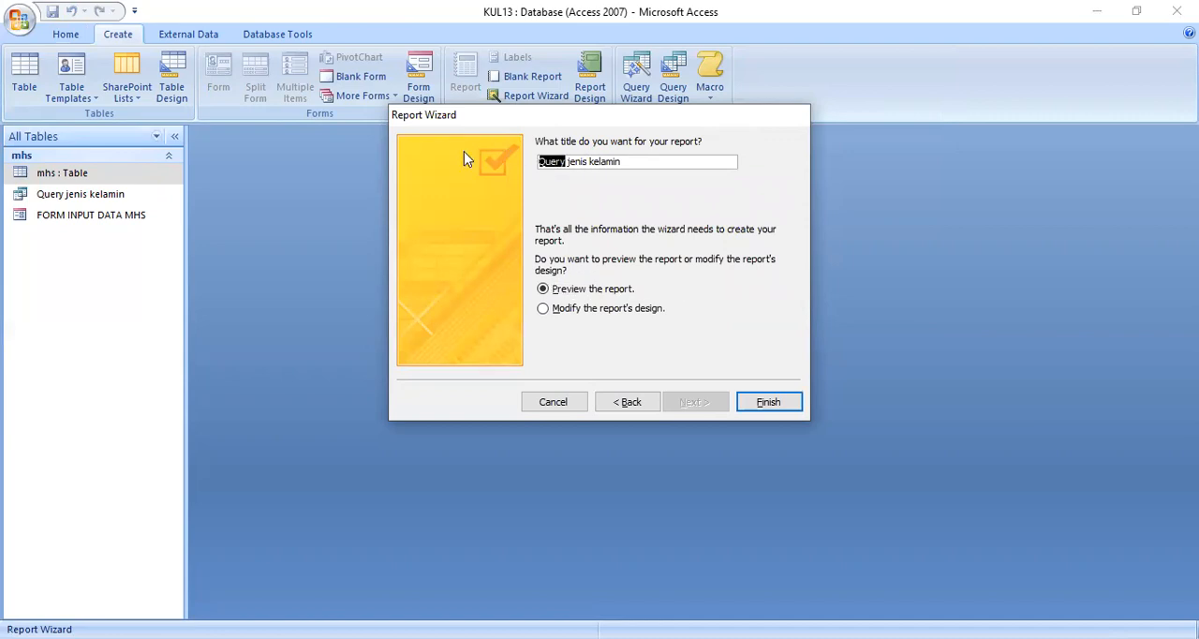
pyautogui.press('BackSpace')
pyautogui.write('Lapo')
pyautogui.write('ran dat')
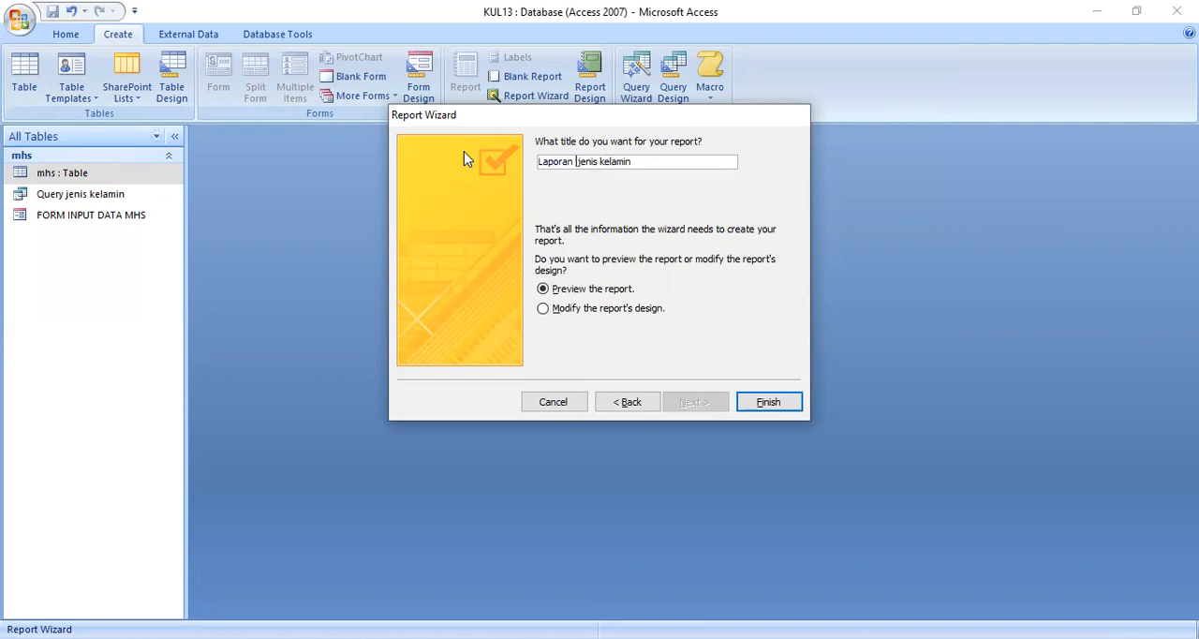
pyautogui.write('a mhs per')
pyautogui.click(754, 402)
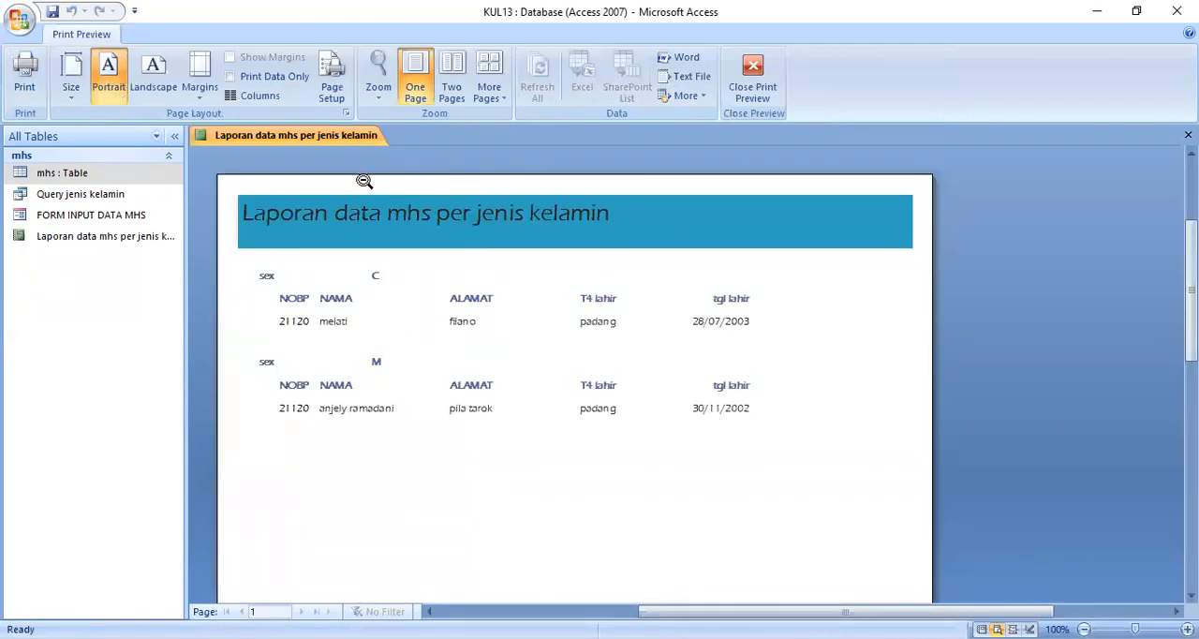
# Step: In layout view, apply the brown AutoFormat to the report and widen the NOBP column to fit the full numbers
pyautogui.rightClick(341, 142)
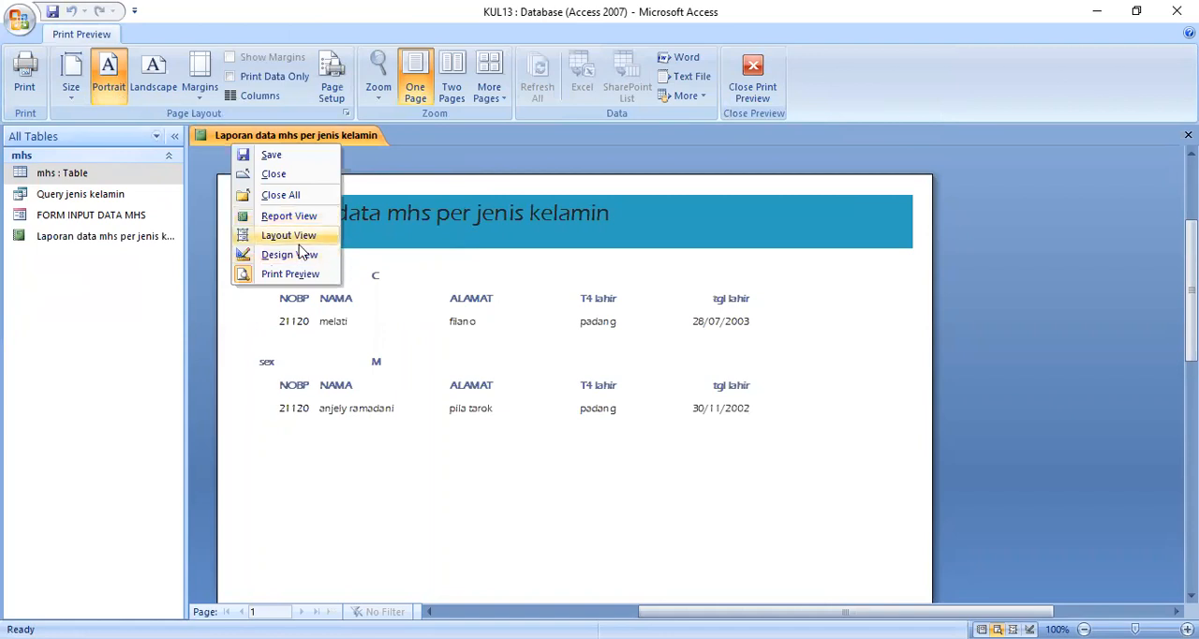
pyautogui.click(289, 235)
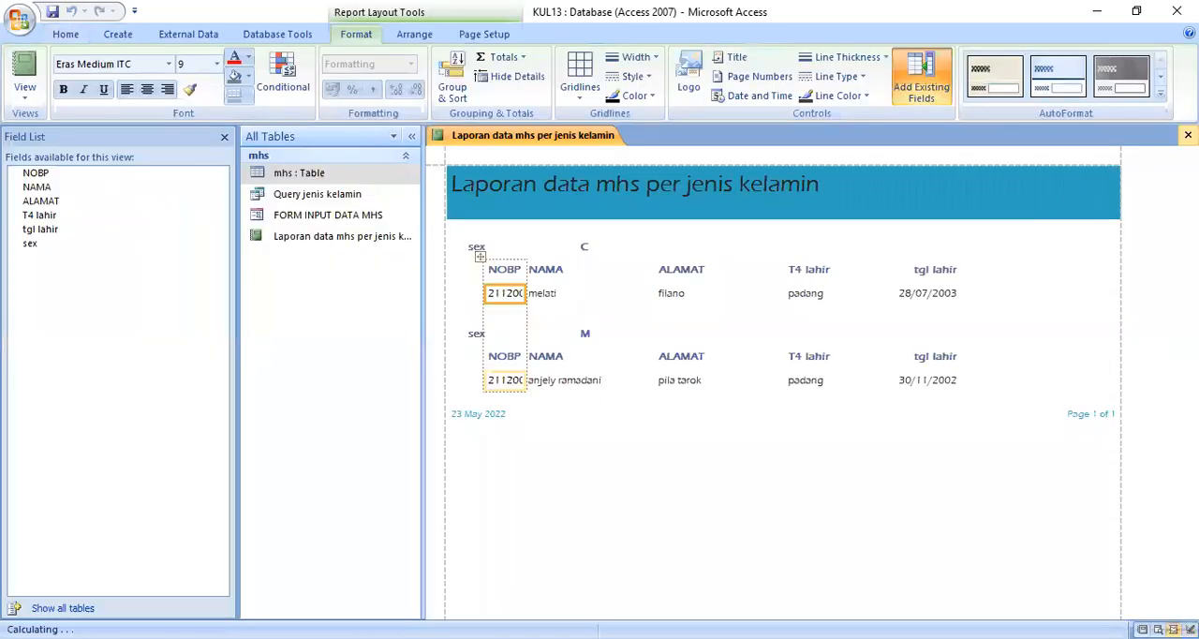
pyautogui.click(1160, 97)
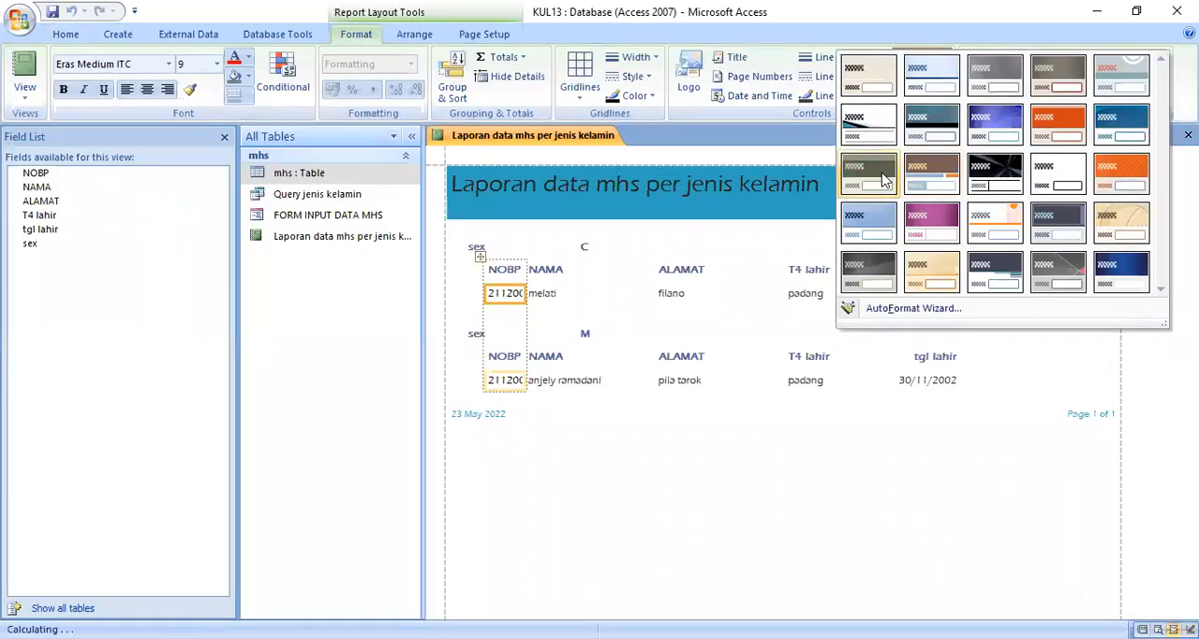
pyautogui.click(948, 176)
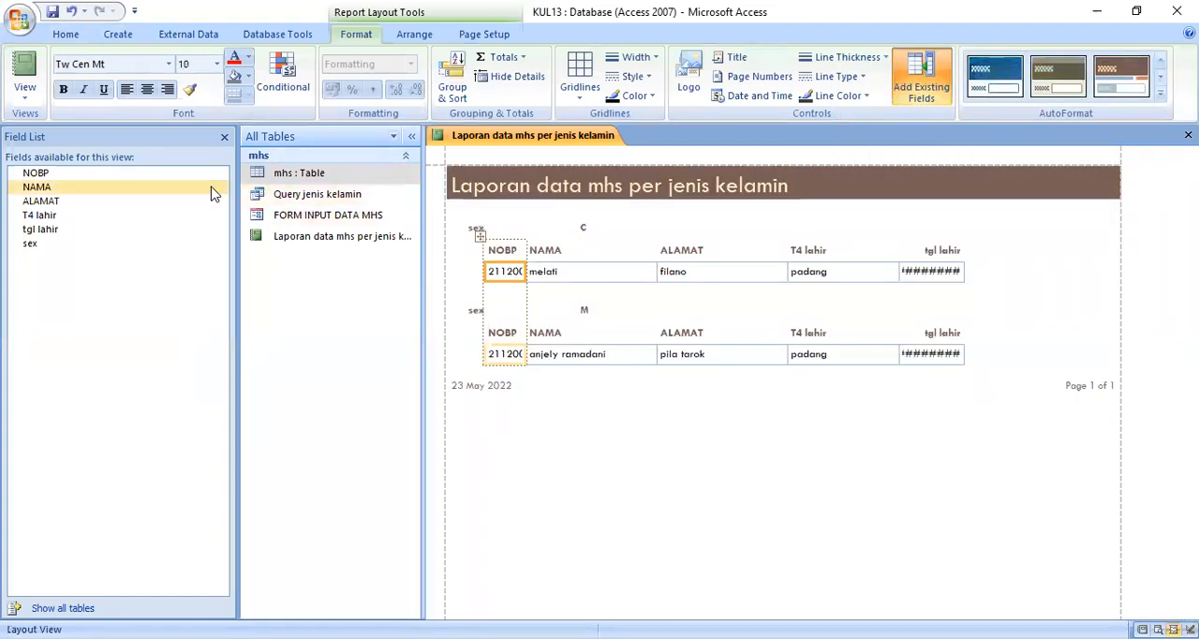
pyautogui.click(224, 137)
pyautogui.moveTo(286, 270); pyautogui.dragTo(321, 271)
# Step: Fill the sex label with yellow and the sex value field beside it with light orange
pyautogui.click(281, 231)
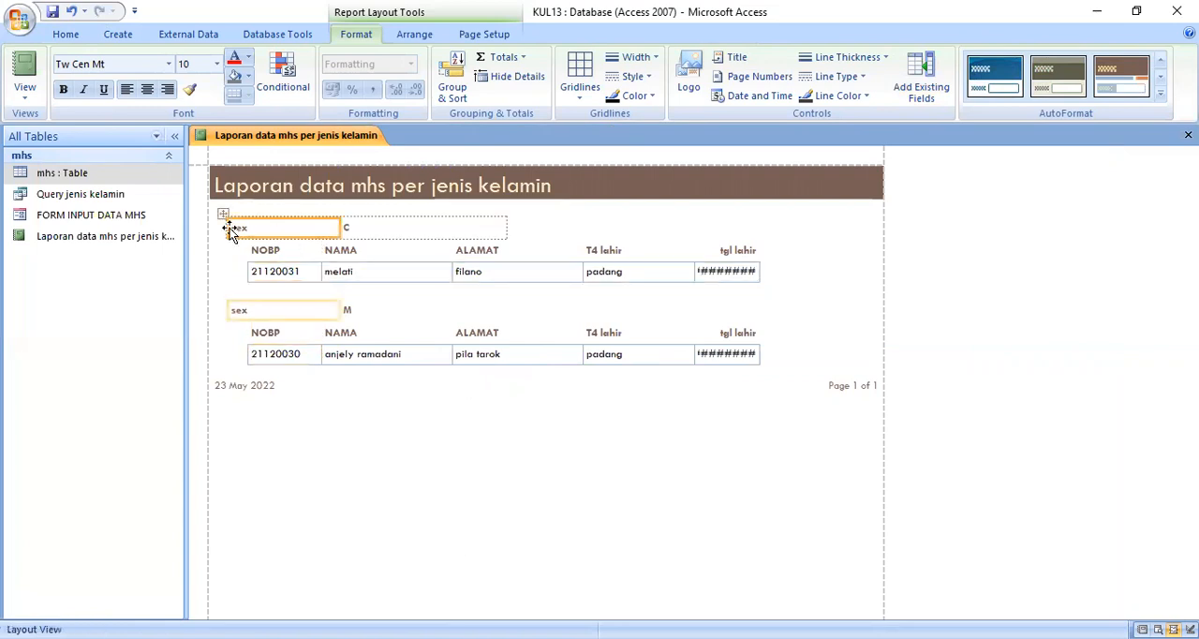
pyautogui.click(249, 80)
pyautogui.click(165, 272)
pyautogui.click(374, 227)
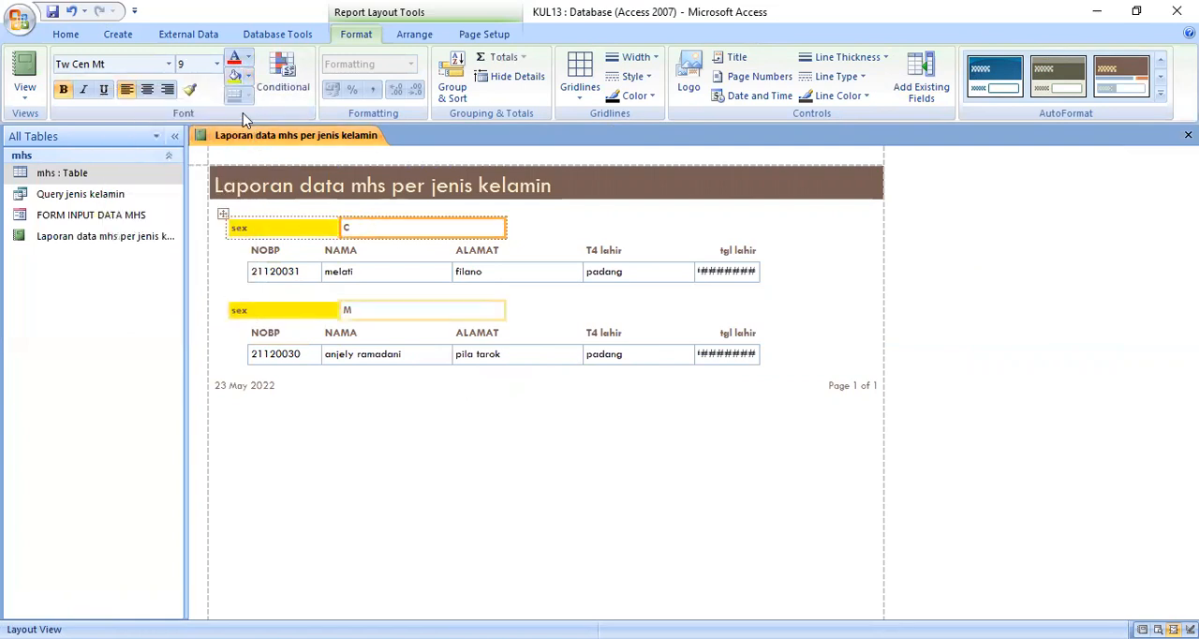
pyautogui.click(249, 81)
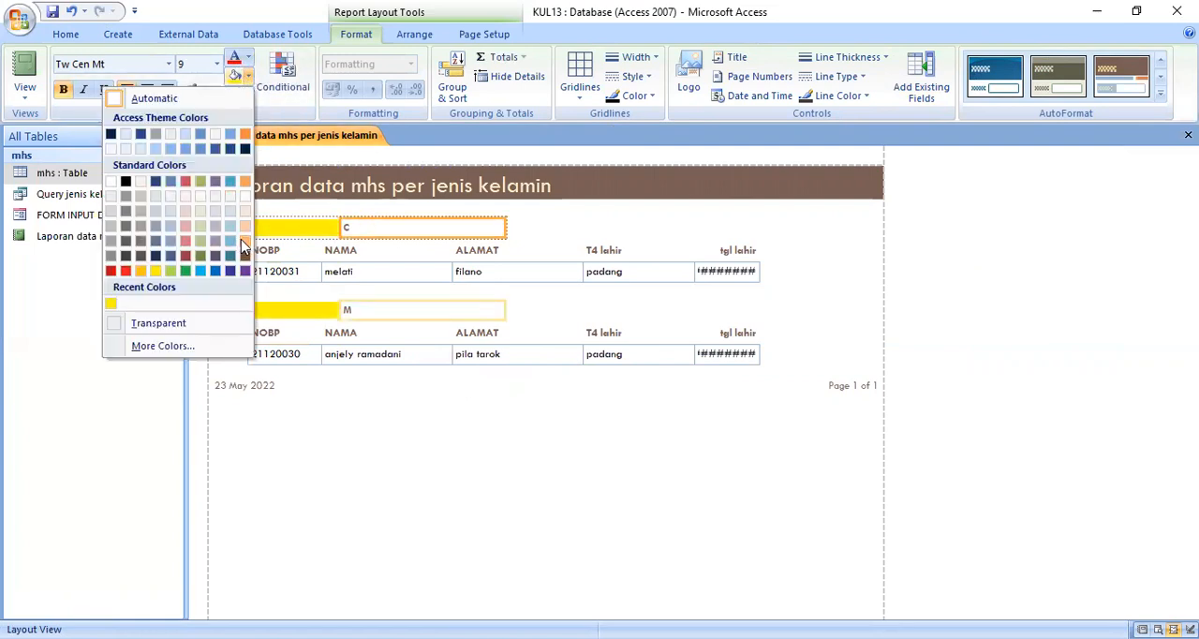
pyautogui.click(241, 239)
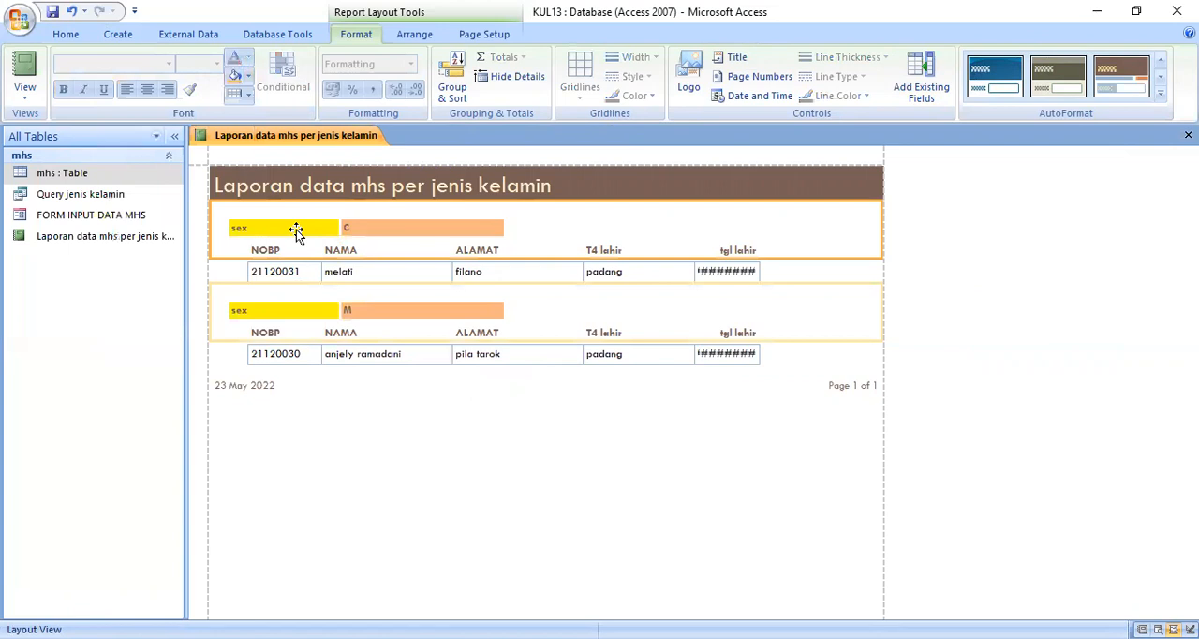
# Step: Move the report title to the middle of the header band and colour its text red
pyautogui.click(356, 176)
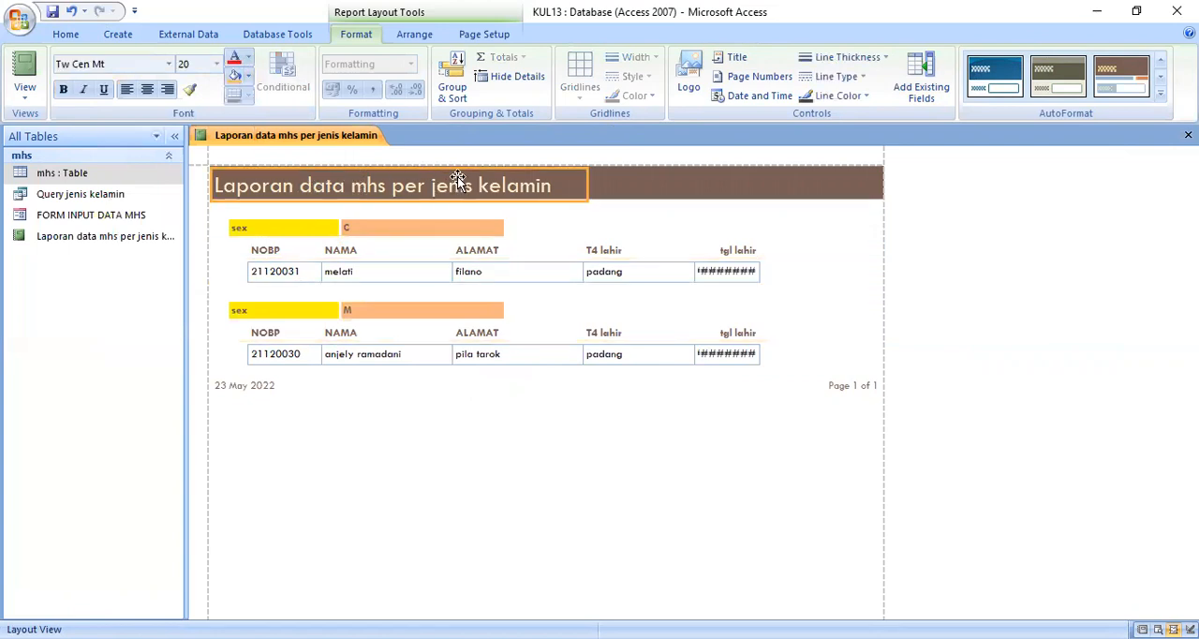
pyautogui.moveTo(421, 178); pyautogui.dragTo(554, 174)
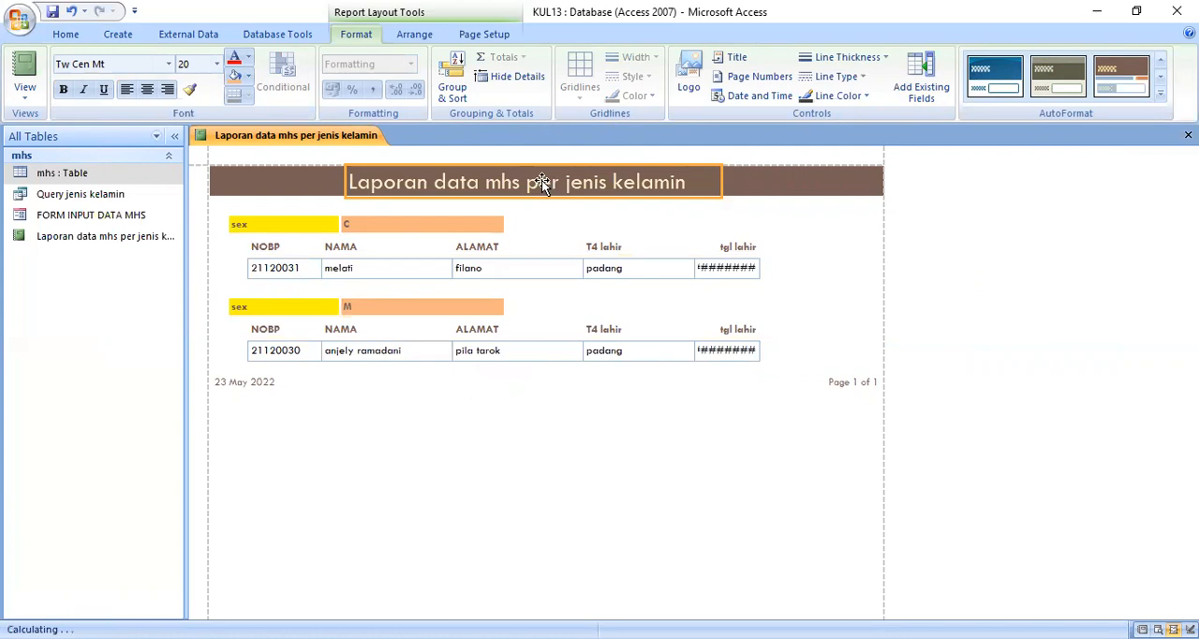
pyautogui.click(234, 59)
pyautogui.click(516, 440)
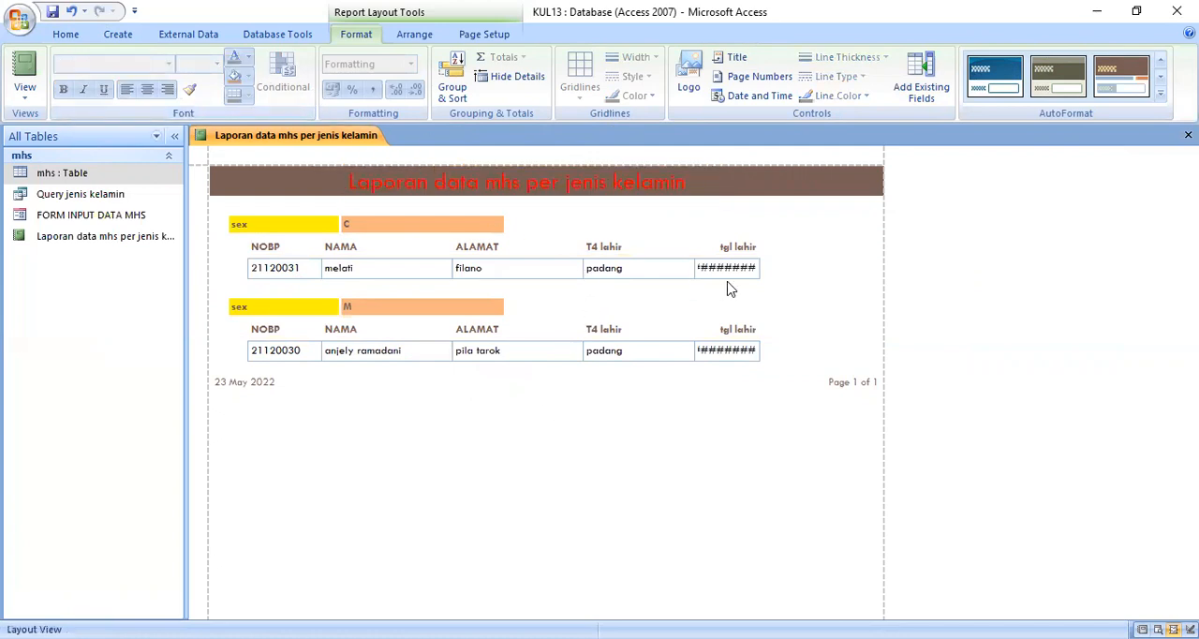
# Step: Widen the tgl lahir column so the full dates fit, and close the report
pyautogui.click(750, 267)
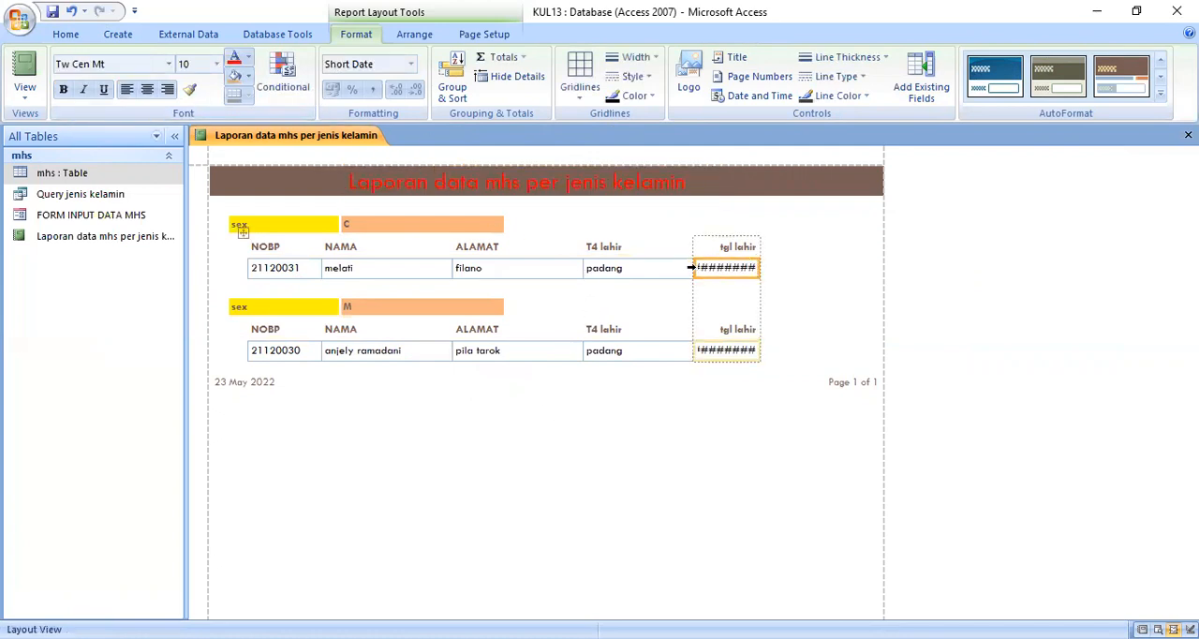
pyautogui.moveTo(693, 269); pyautogui.dragTo(674, 271)
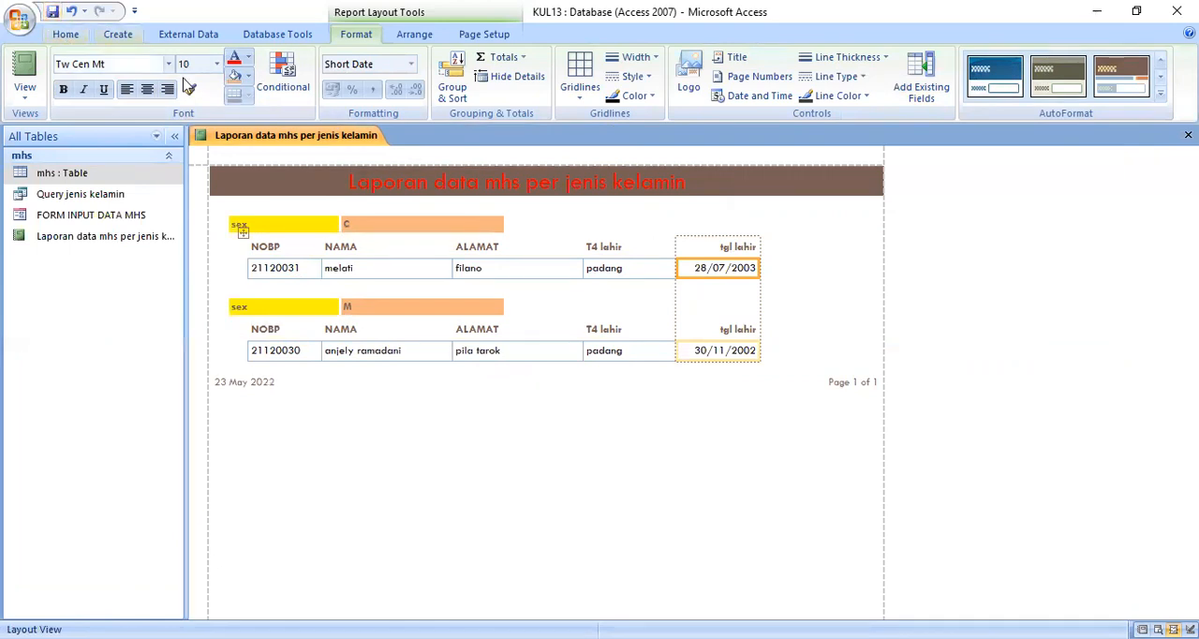
pyautogui.rightClick(301, 144)
pyautogui.click(268, 167)
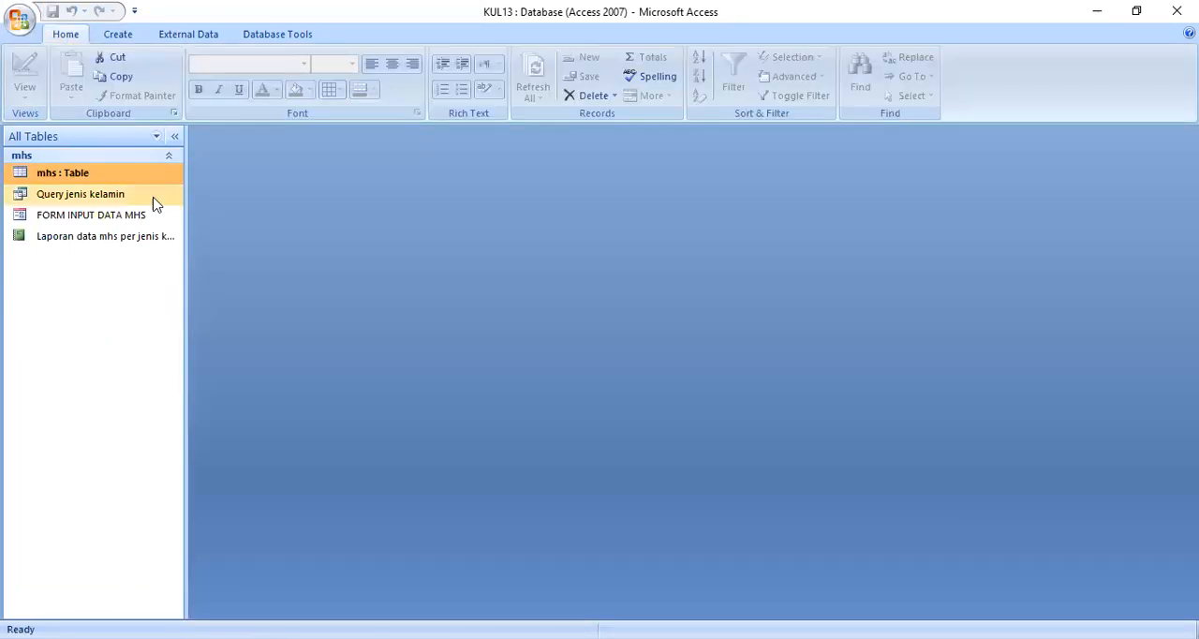
# Step: Start a new record in FORM INPUT DATA MHS and enter the student's number in NOBP and name in NAMA
pyautogui.doubleClick(104, 221)
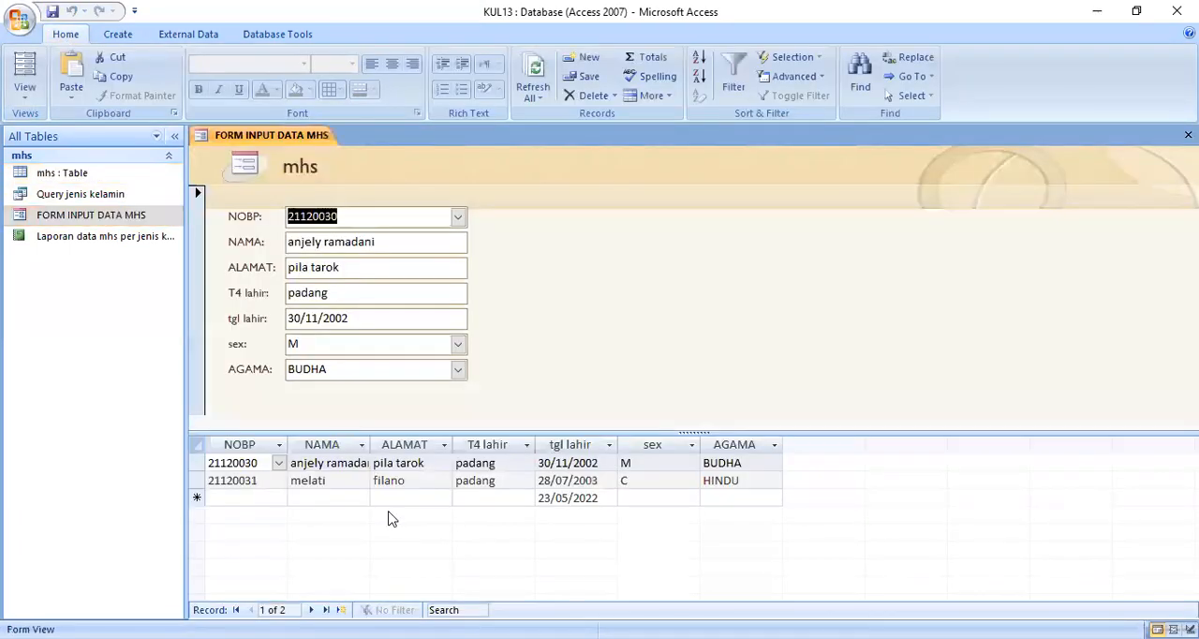
pyautogui.click(342, 610)
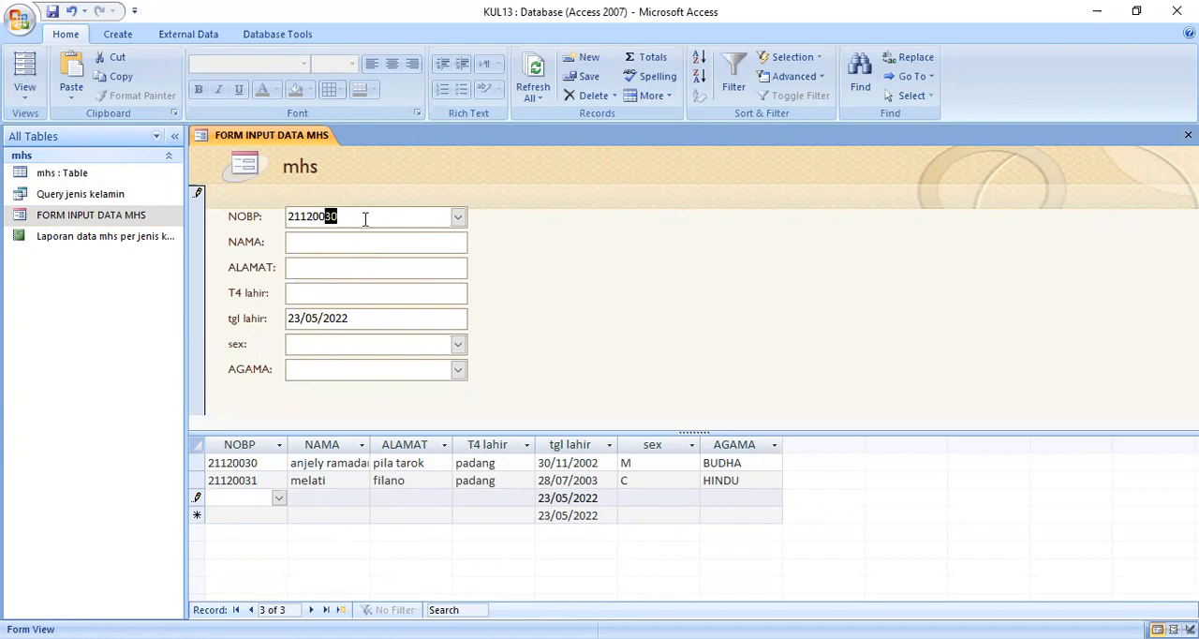
pyautogui.click(315, 240)
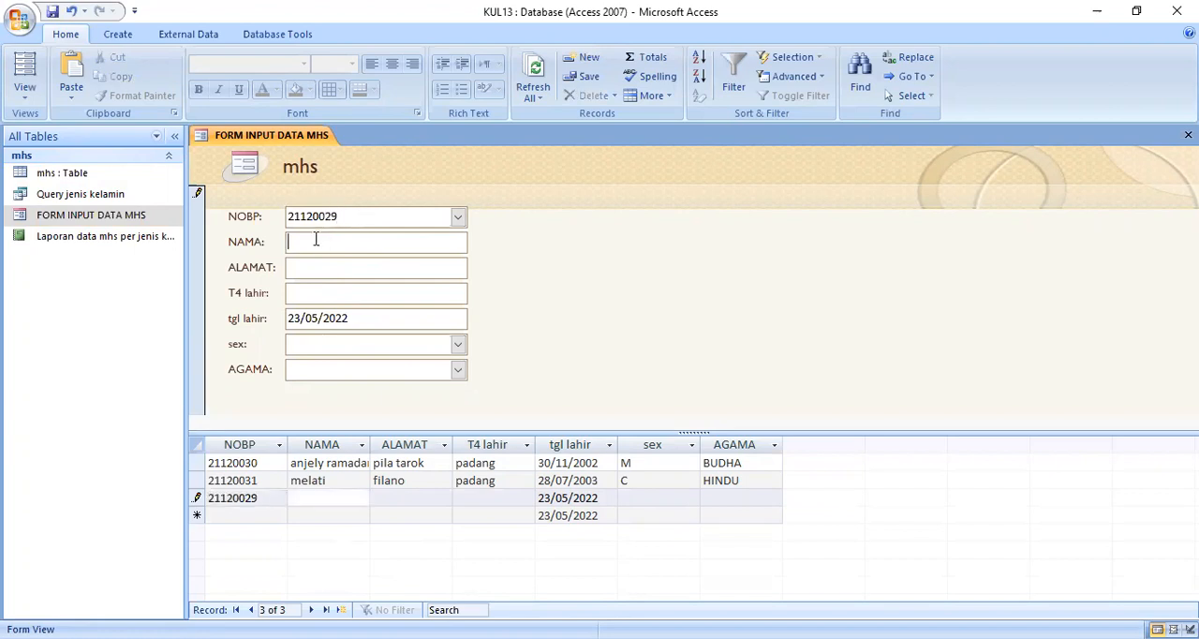
pyautogui.write('febria')
pyautogui.click(320, 266)
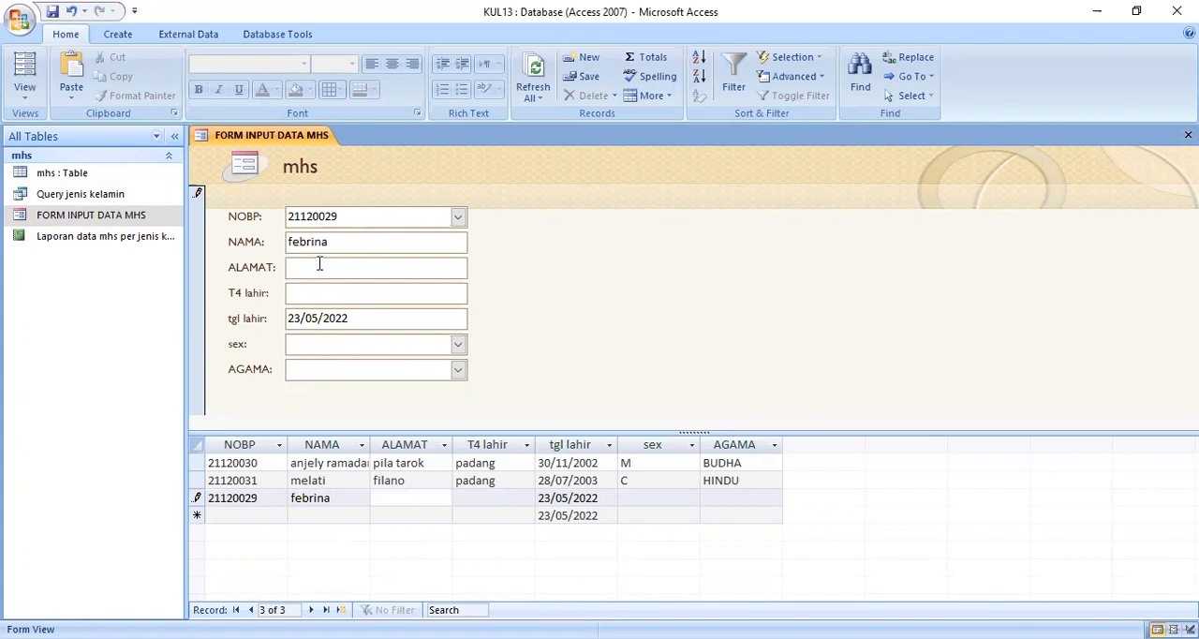
# Step: Enter the student's address in ALAMAT and padang gaduik as the birthplace in T4 lahir
pyautogui.write('psr usang')
pyautogui.click(310, 297)
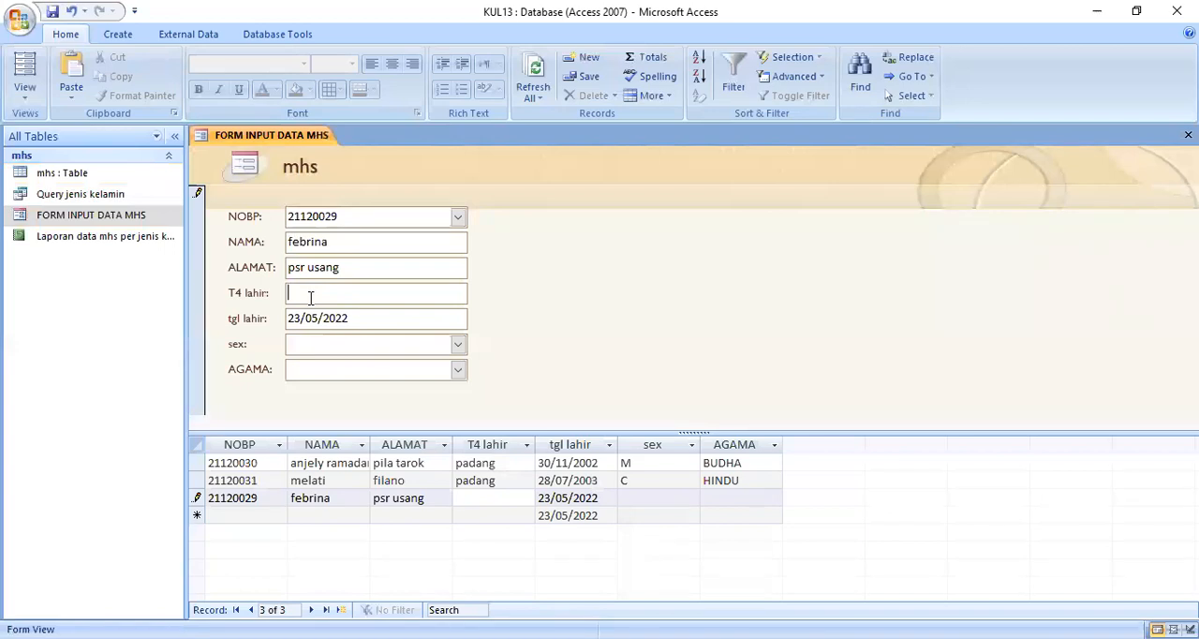
pyautogui.write('padang gaduik')
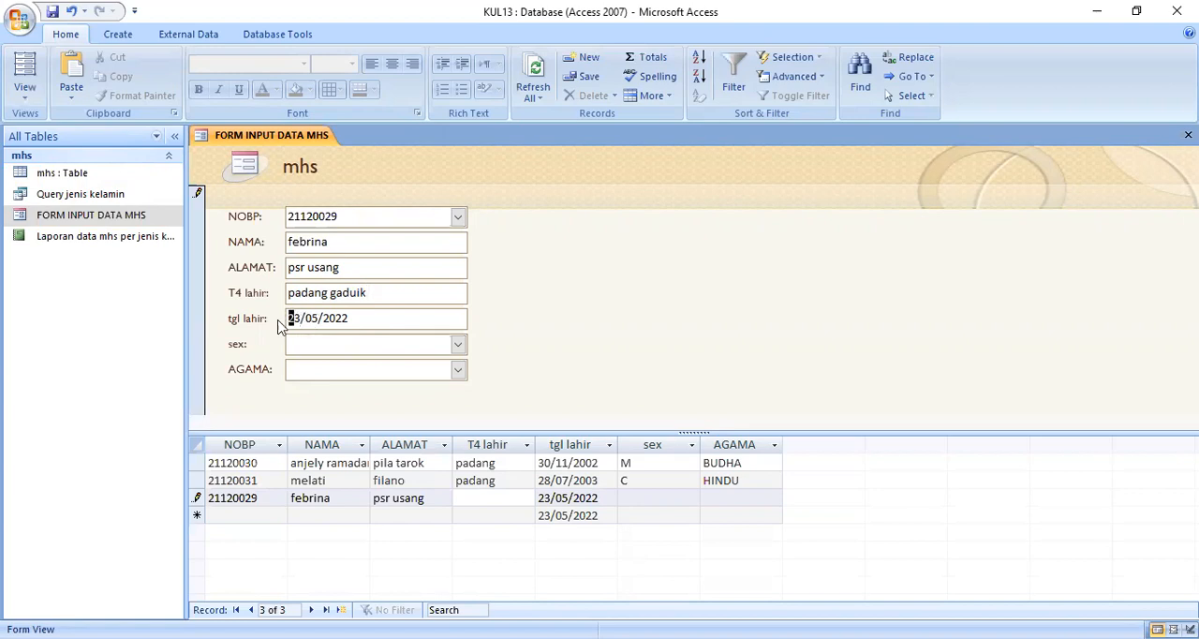
# Step: Replace the default date in tgl lahir with the student's date of birth
pyautogui.click(293, 319)
pyautogui.moveTo(321, 320); pyautogui.dragTo(366, 319)
pyautogui.write('9')
pyautogui.click(388, 316)
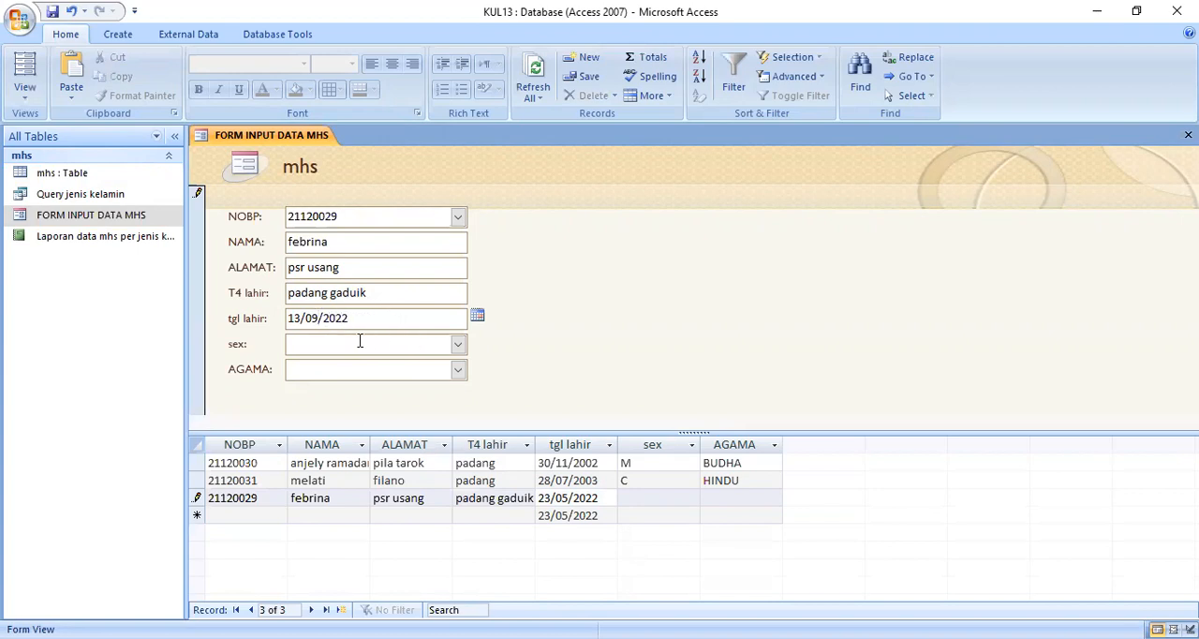
# Step: Choose F for sex and ISLAM for AGAMA, and move on to a new blank record to save the entry
pyautogui.click(360, 341)
pyautogui.click(457, 345)
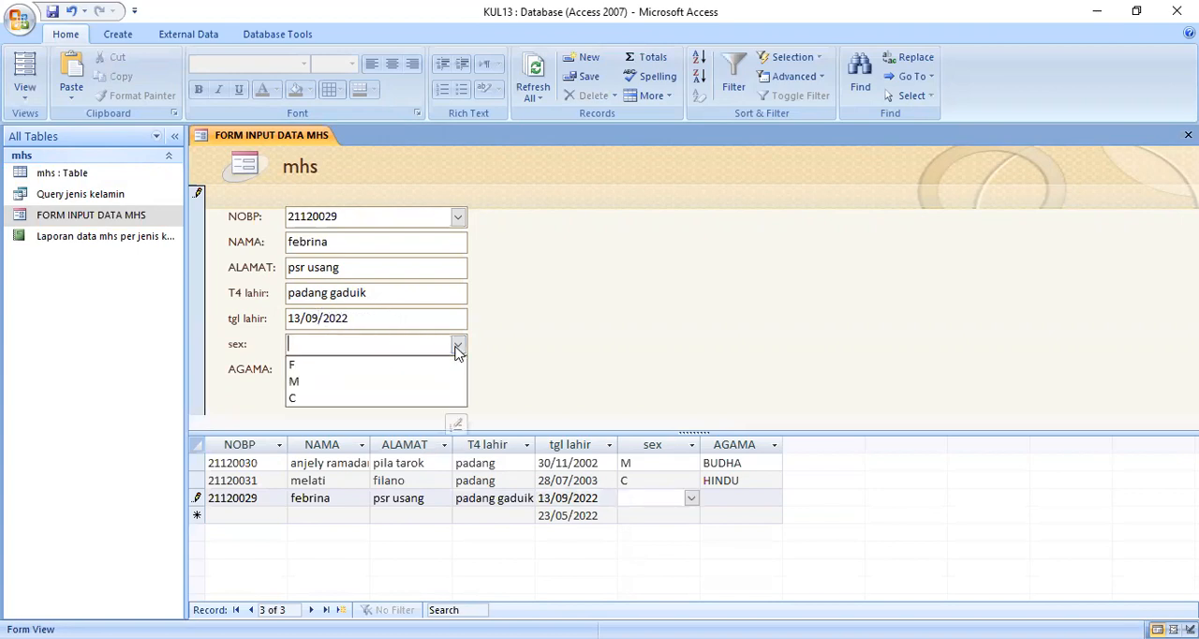
pyautogui.click(345, 365)
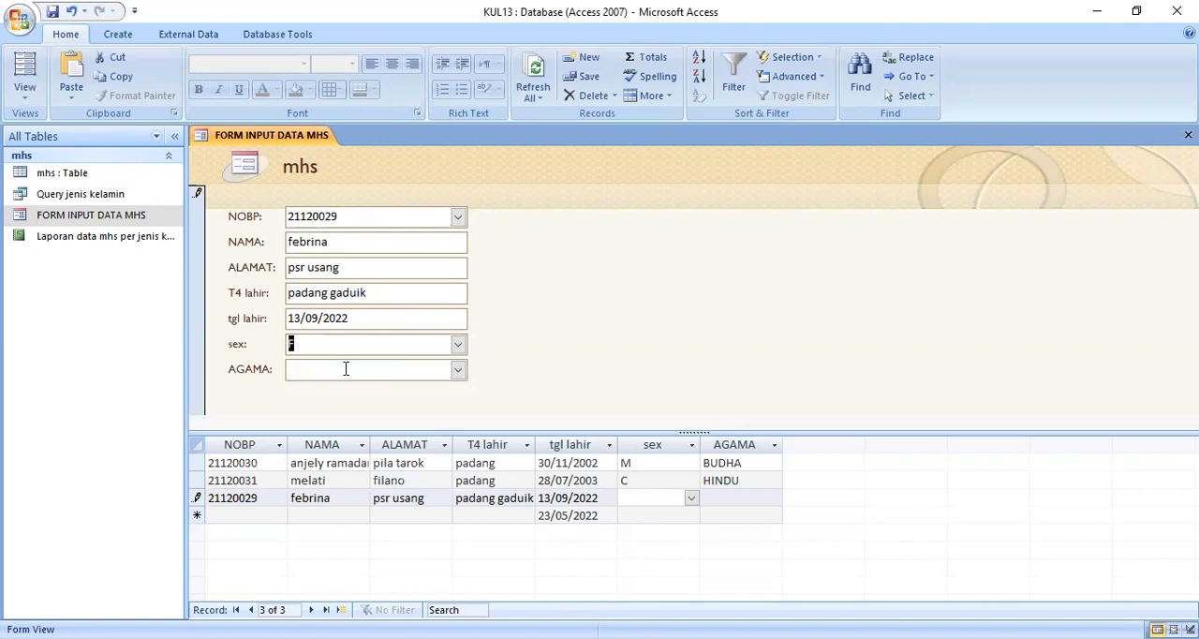
pyautogui.click(458, 370)
pyautogui.click(349, 393)
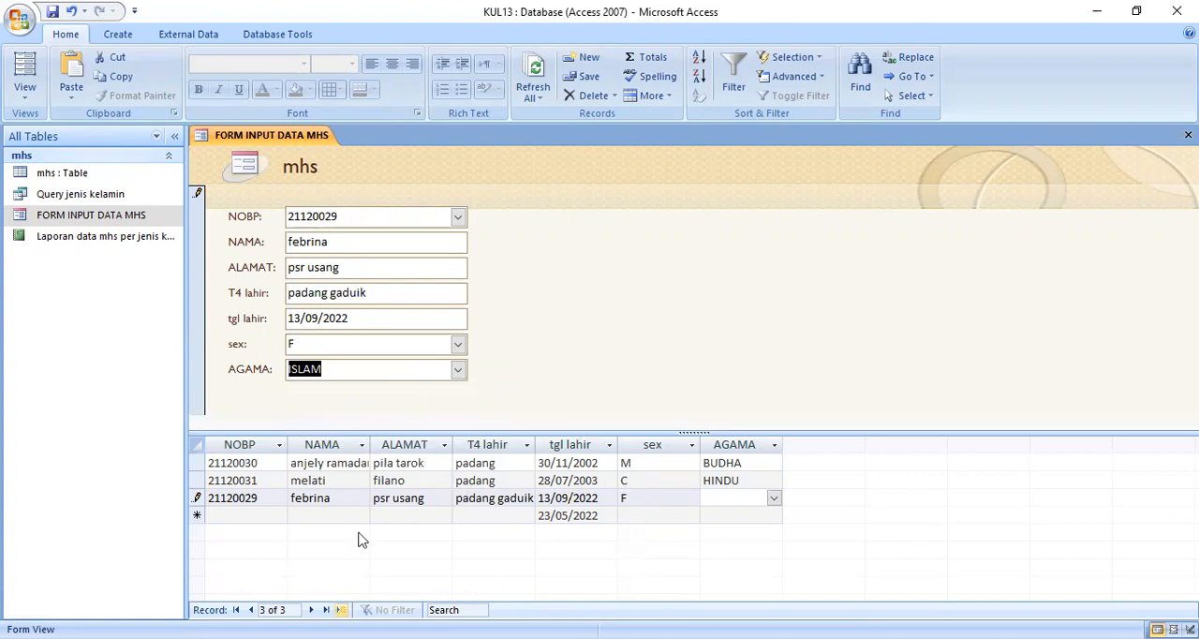
pyautogui.press('Tab')
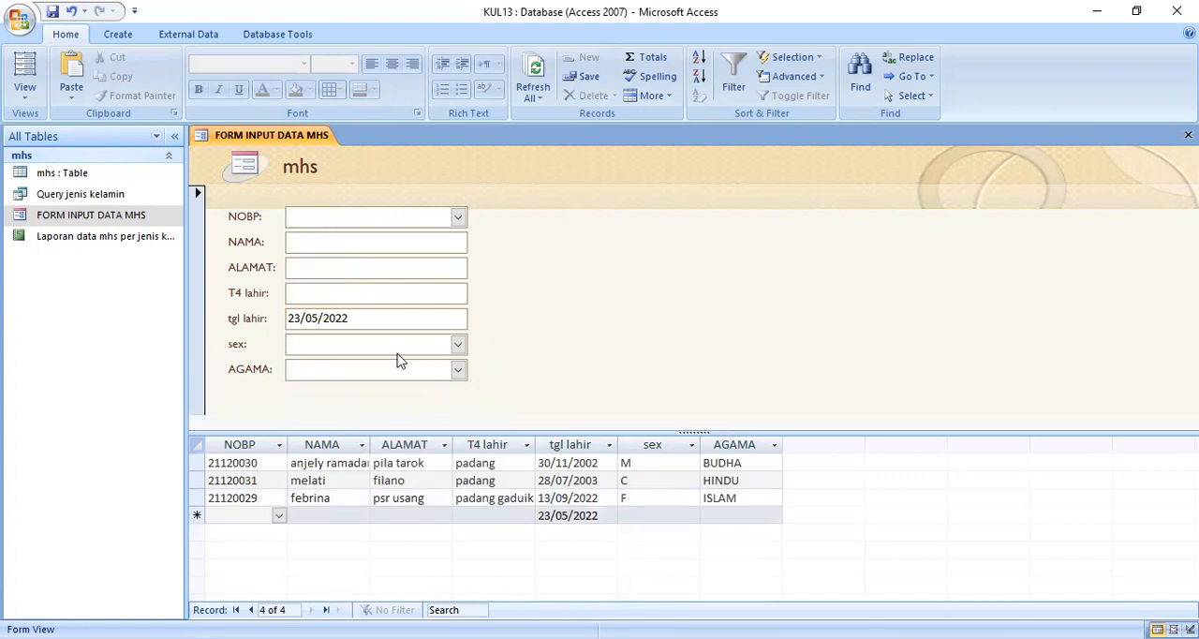
# Step: Open the report Laporan data mhs per jenis kelamin to check how the new student record is grouped
pyautogui.doubleClick(131, 241)
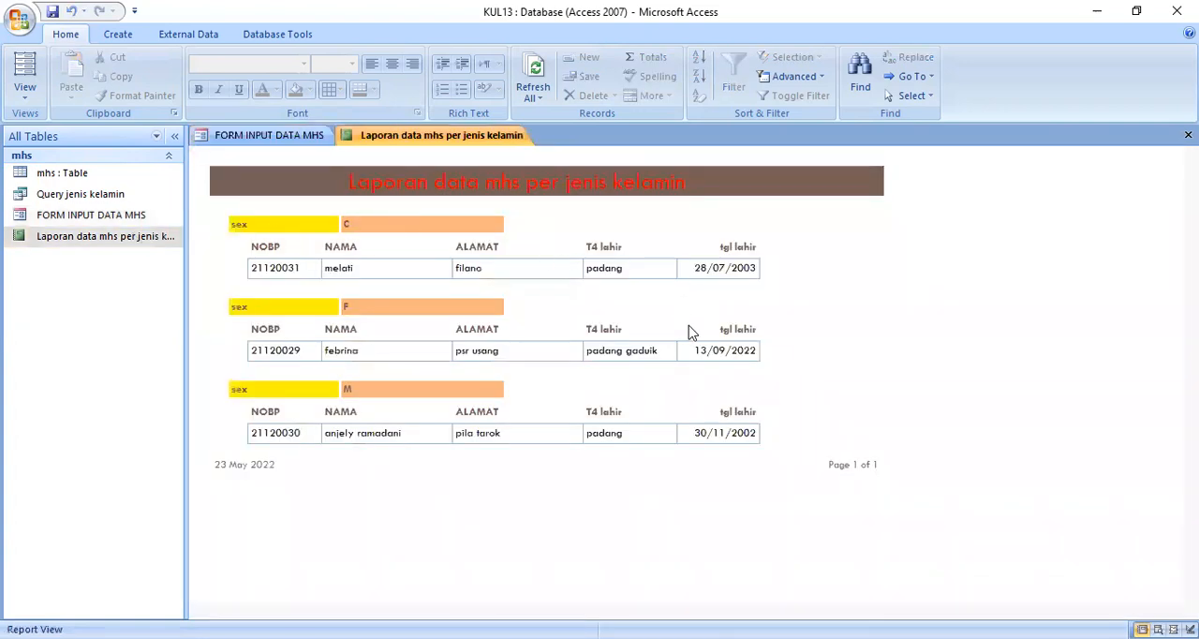
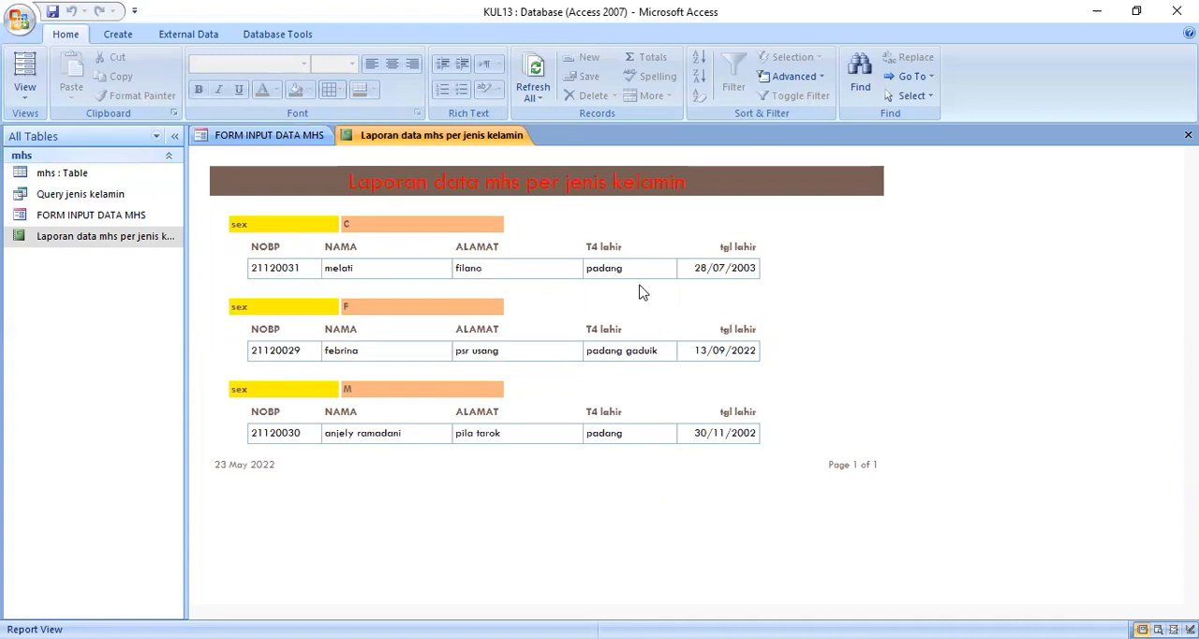
# Step: Close the report Laporan data mhs per jenis kelamin and the form FORM INPUT DATA MHS
pyautogui.rightClick(379, 140)
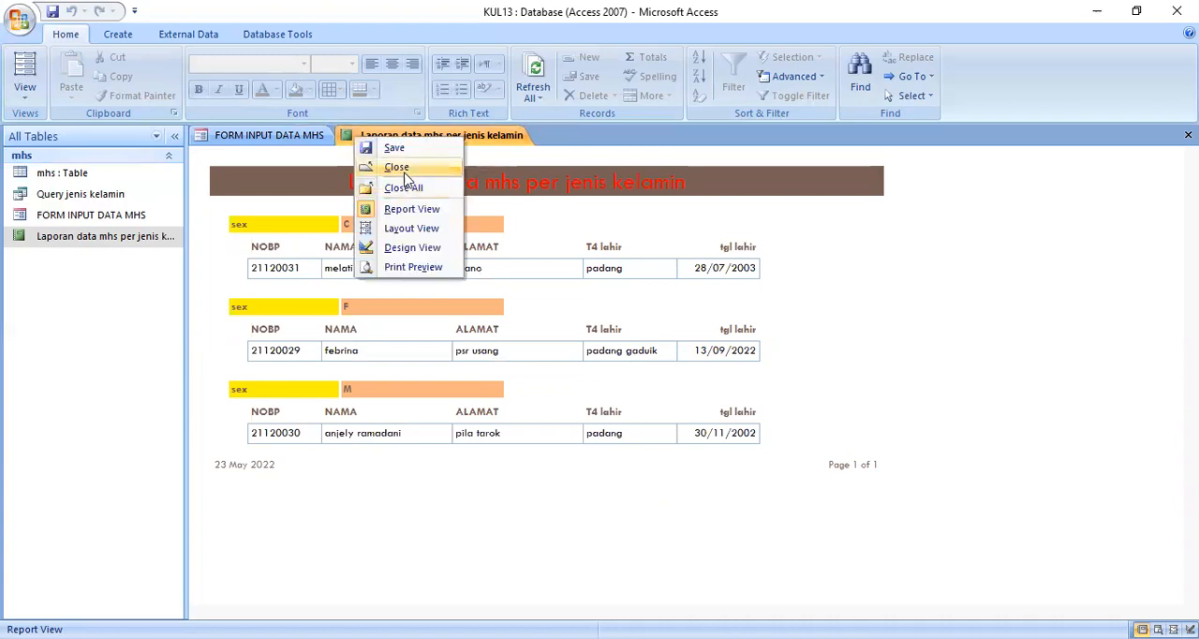
pyautogui.click(404, 168)
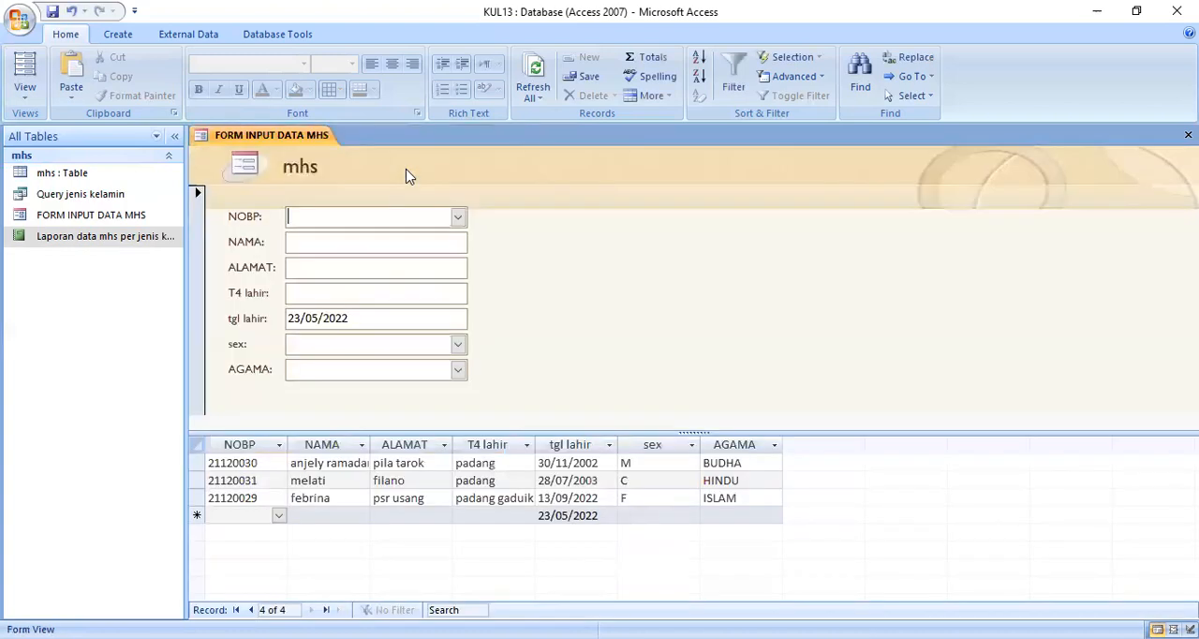
pyautogui.rightClick(326, 139)
pyautogui.click(299, 181)
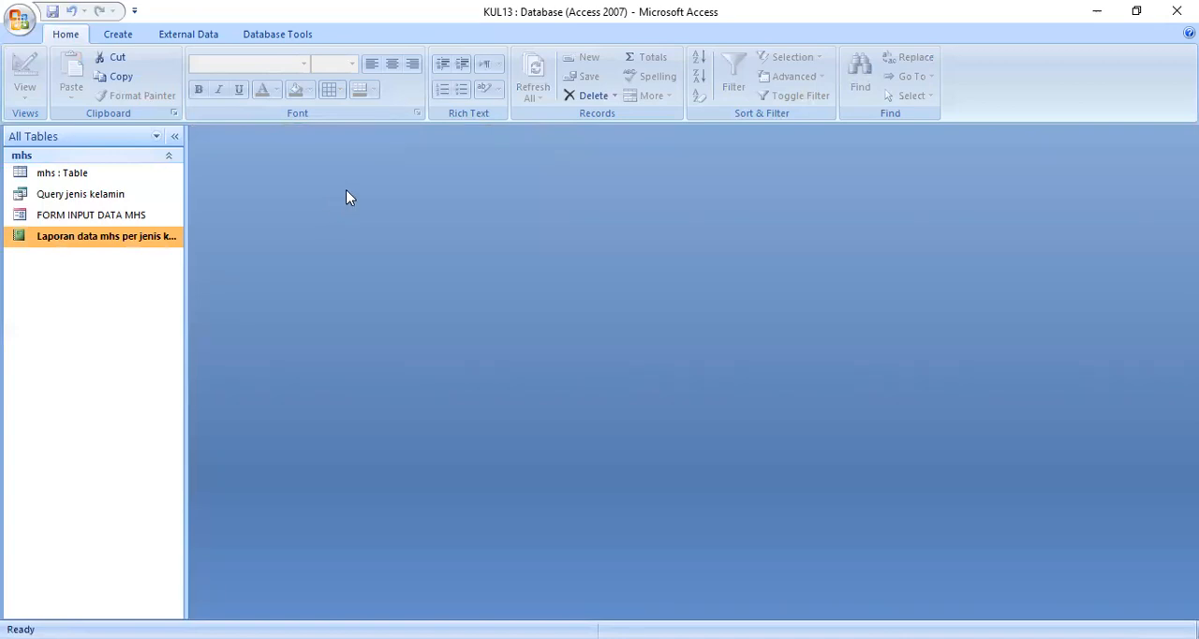
# Step: Create a new macro with an OpenTable action that opens the table mhs
pyautogui.click(123, 35)
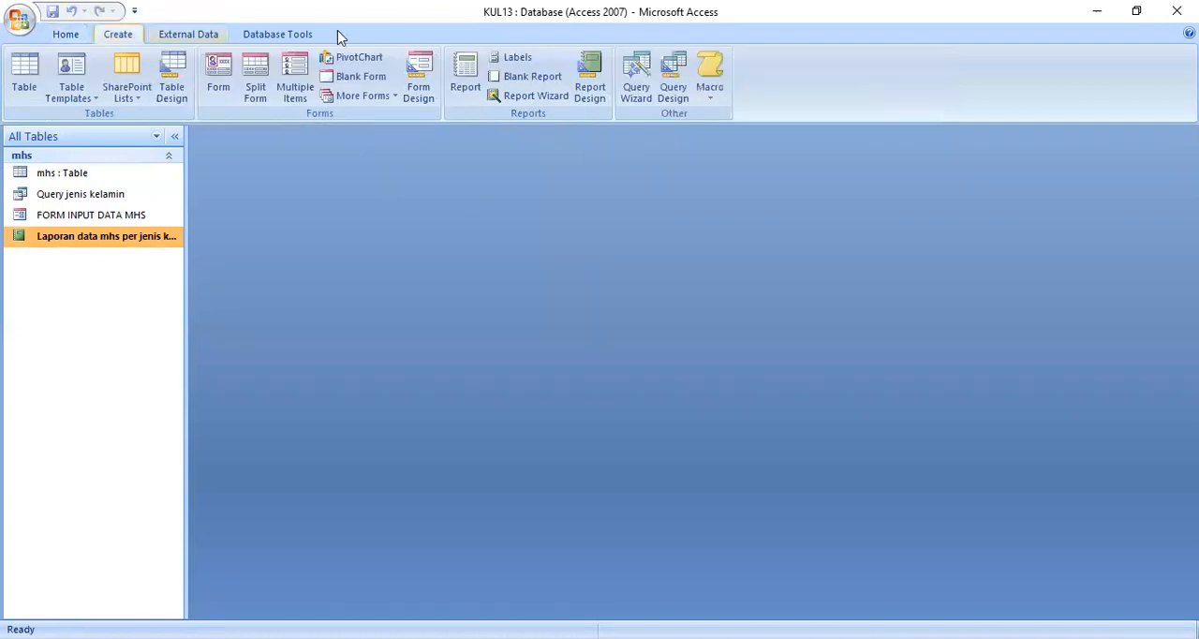
pyautogui.click(716, 94)
pyautogui.click(684, 126)
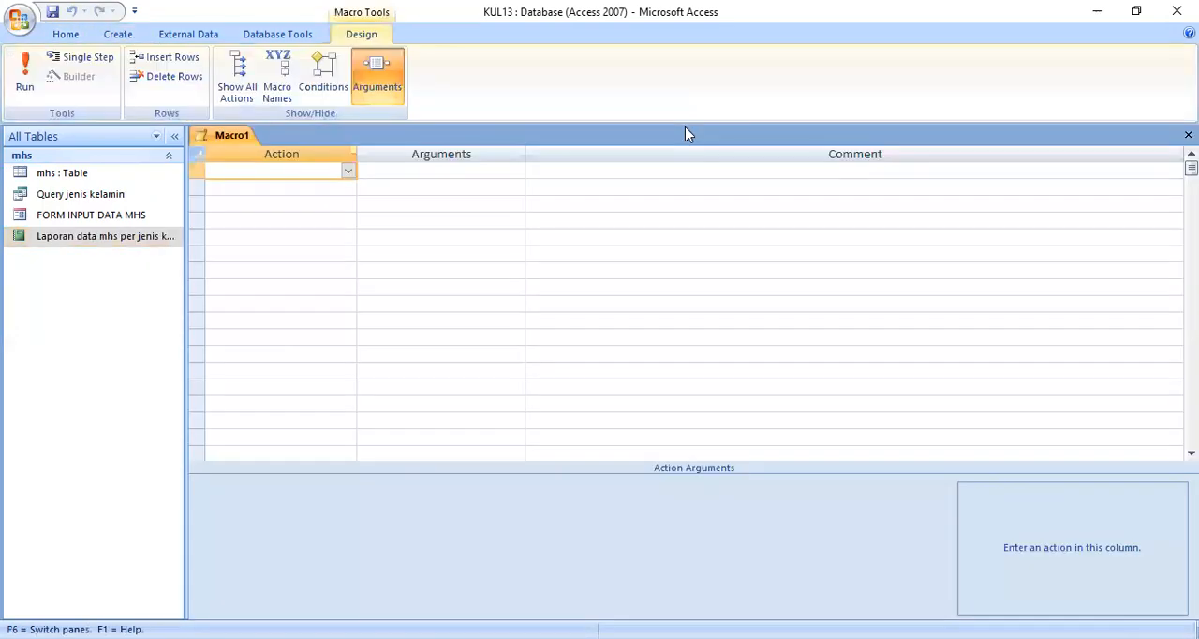
pyautogui.click(348, 172)
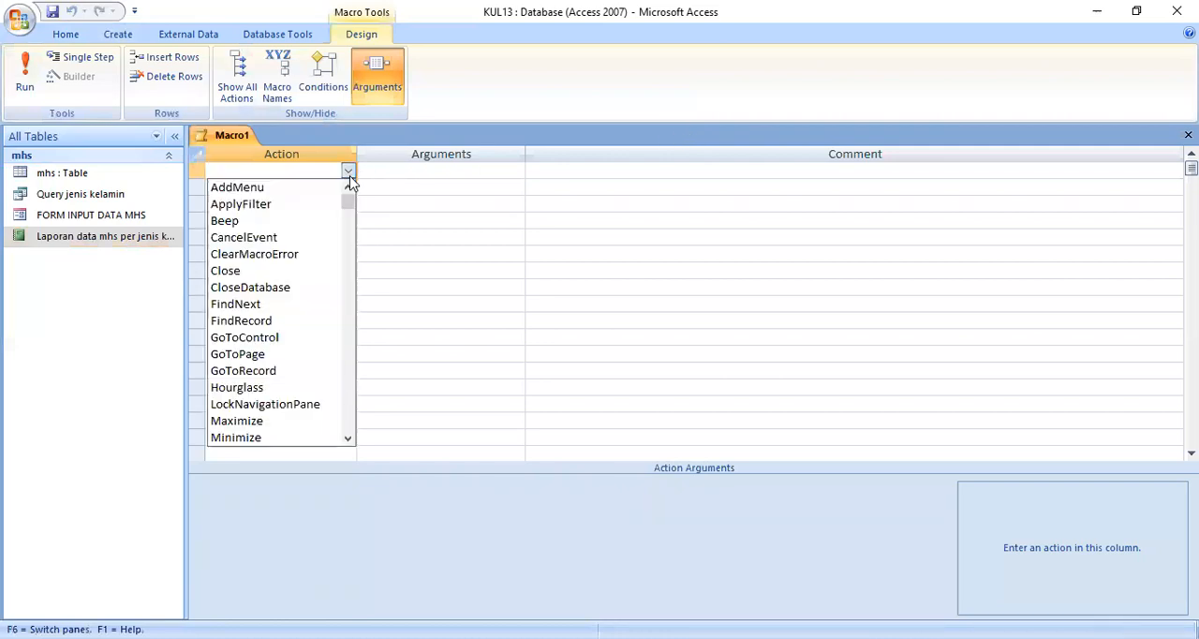
pyautogui.write('onError')
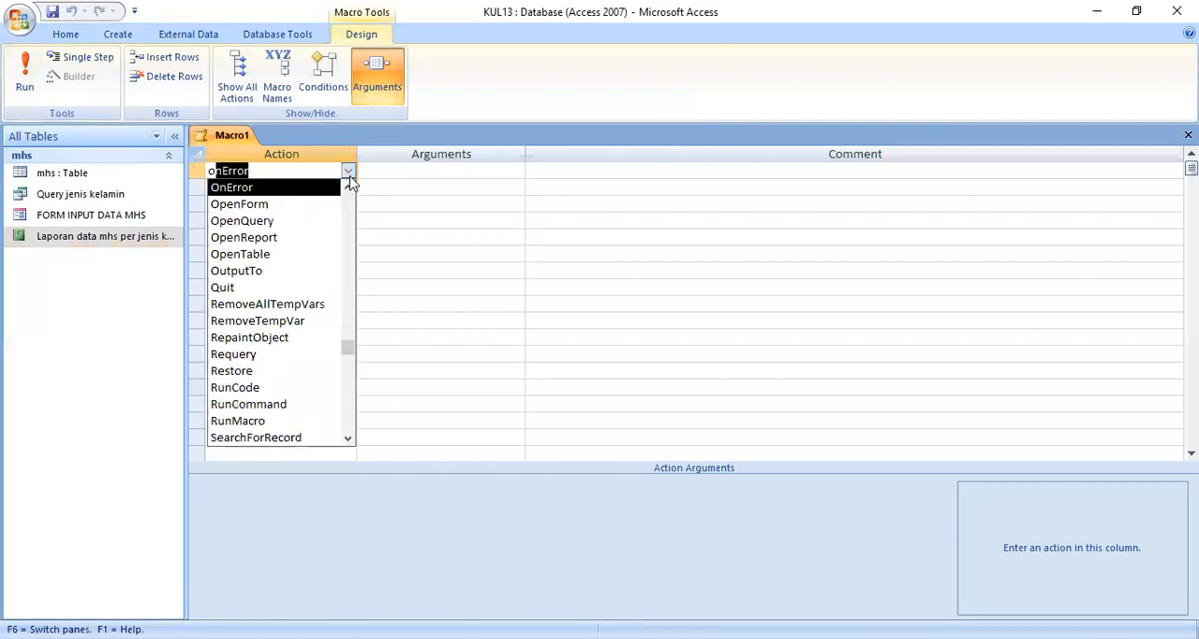
pyautogui.click(302, 255)
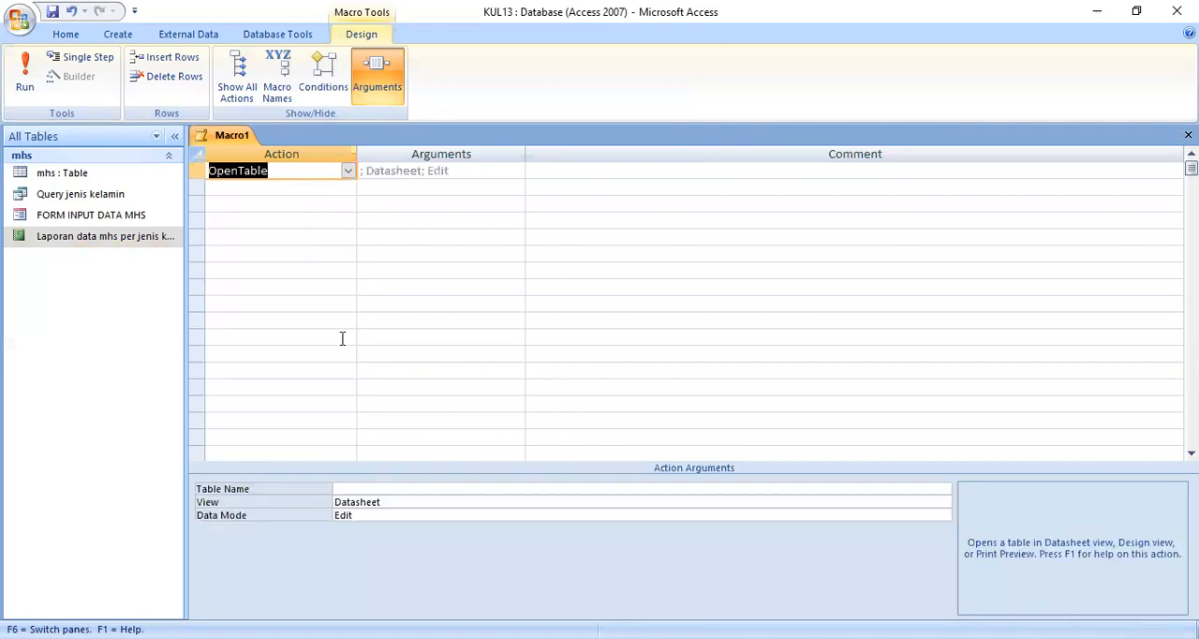
pyautogui.click(453, 488)
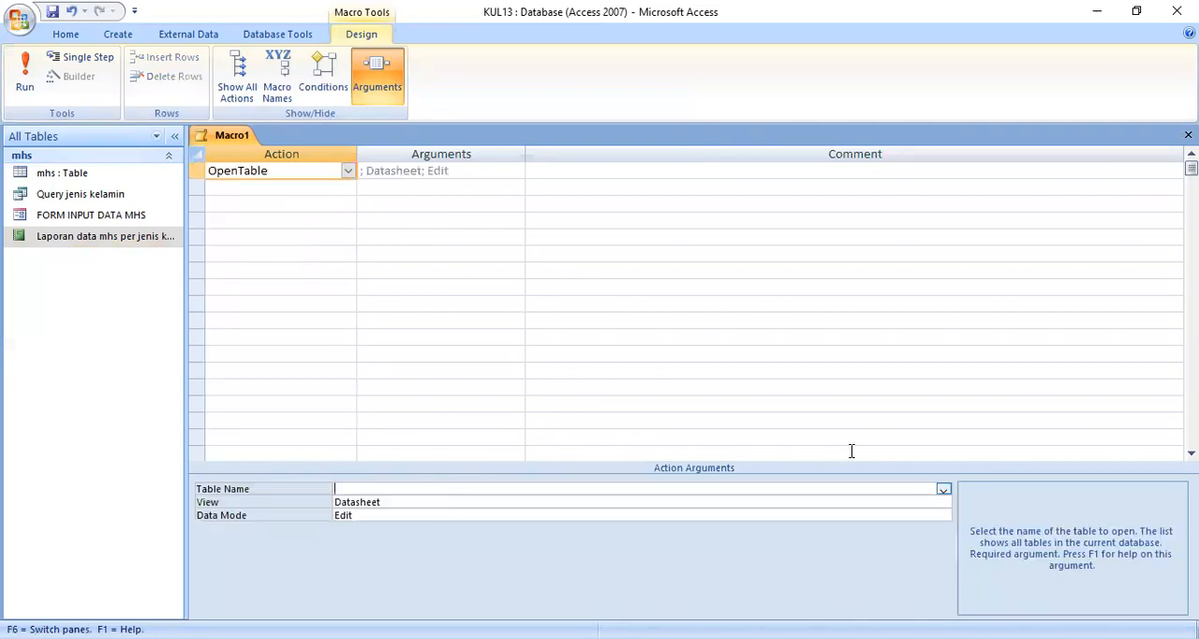
pyautogui.click(942, 489)
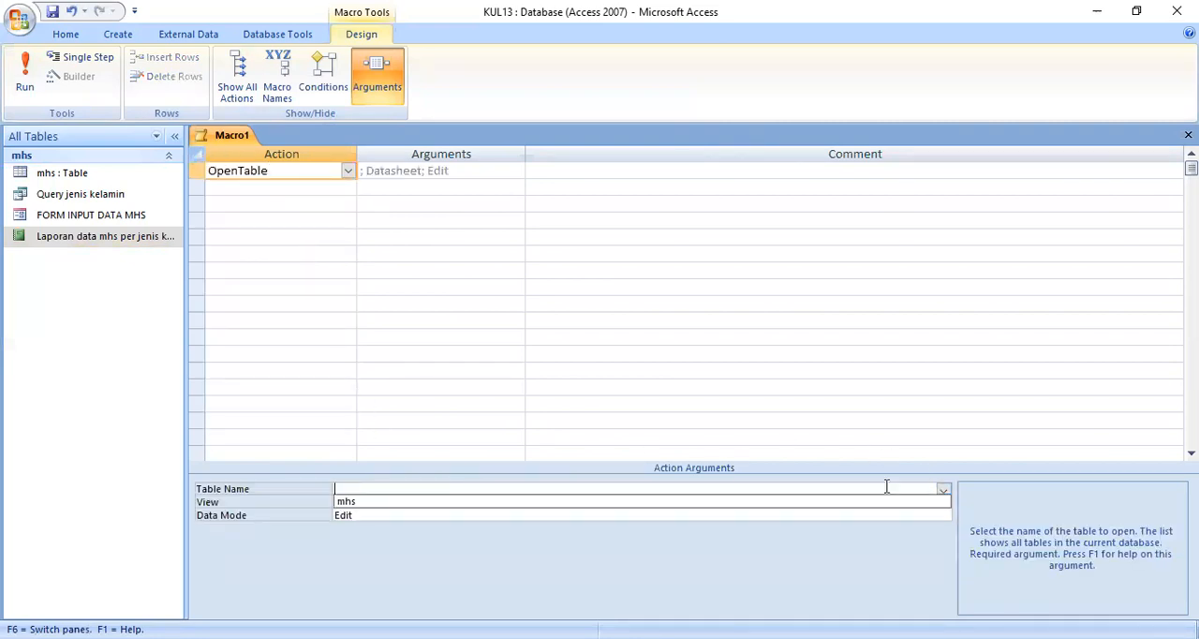
pyautogui.click(357, 503)
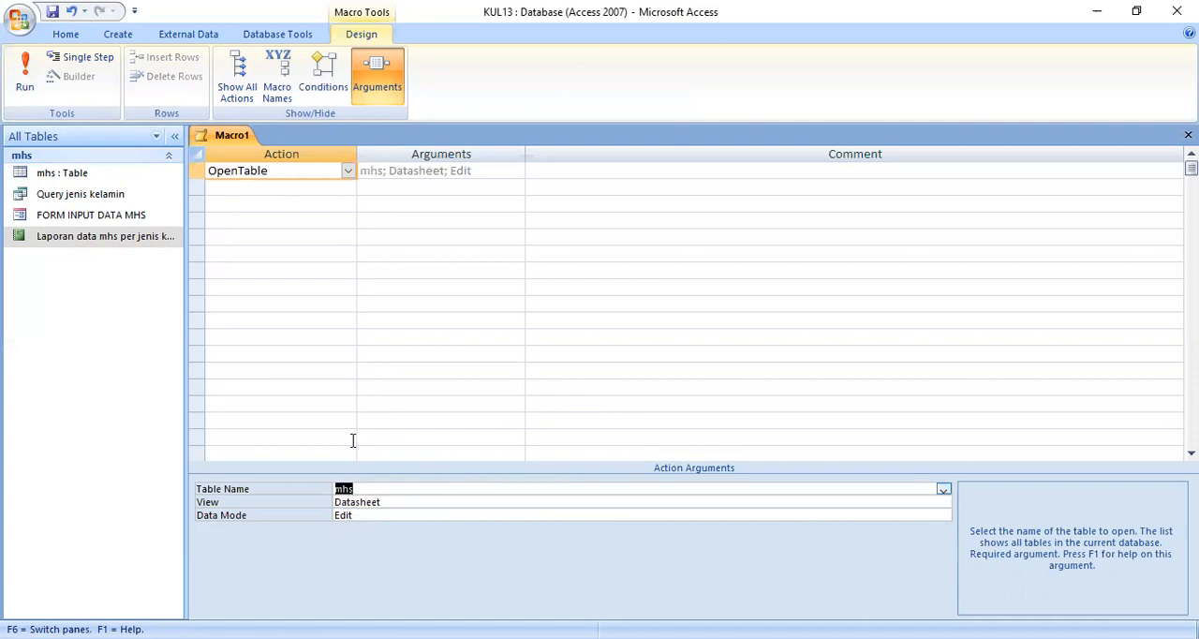
# Step: Save the table-opening macro as MTmhs
pyautogui.click(53, 12)
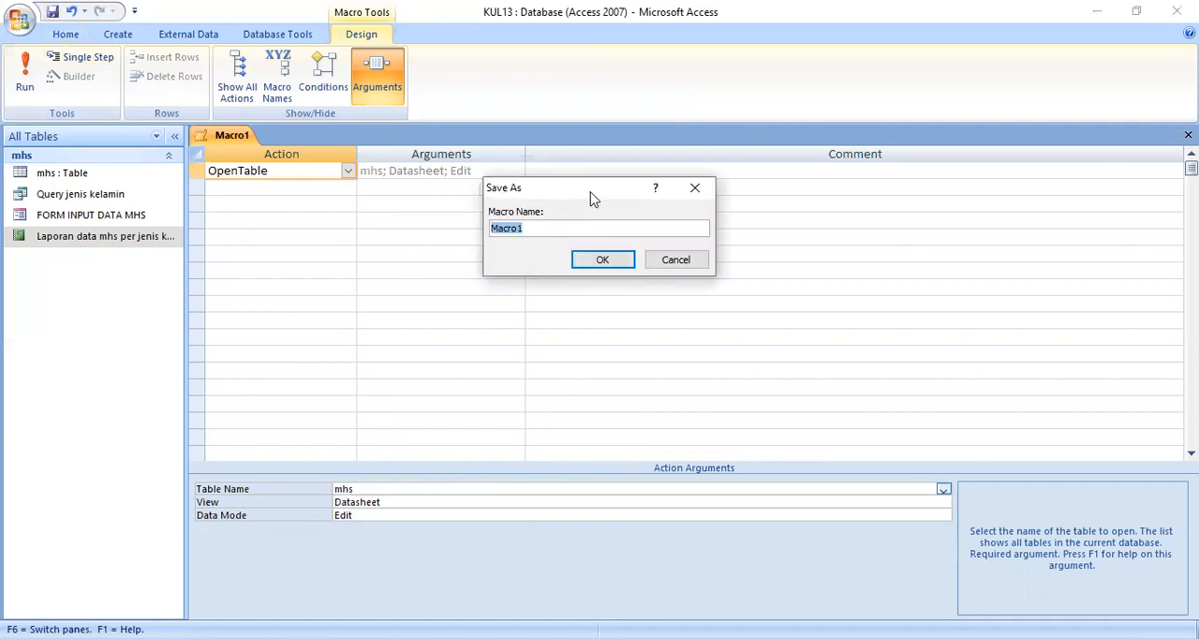
pyautogui.write('MTmhs')
pyautogui.click(607, 263)
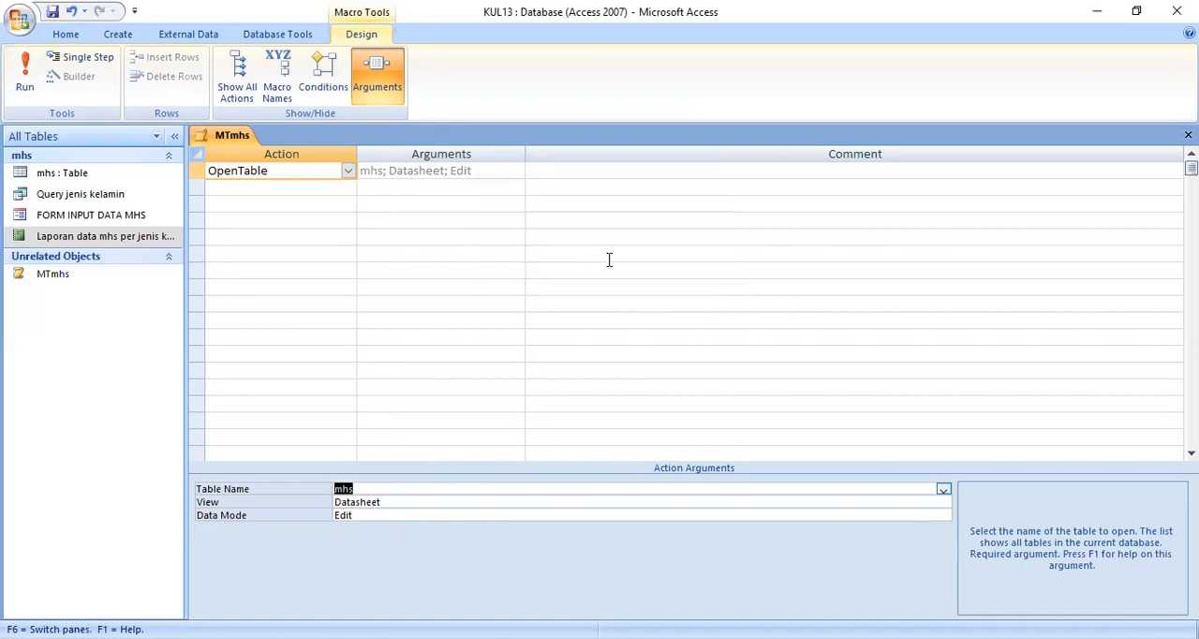
# Step: Create another macro with an OpenForm action that opens FORM INPUT DATA MHS
pyautogui.click(130, 38)
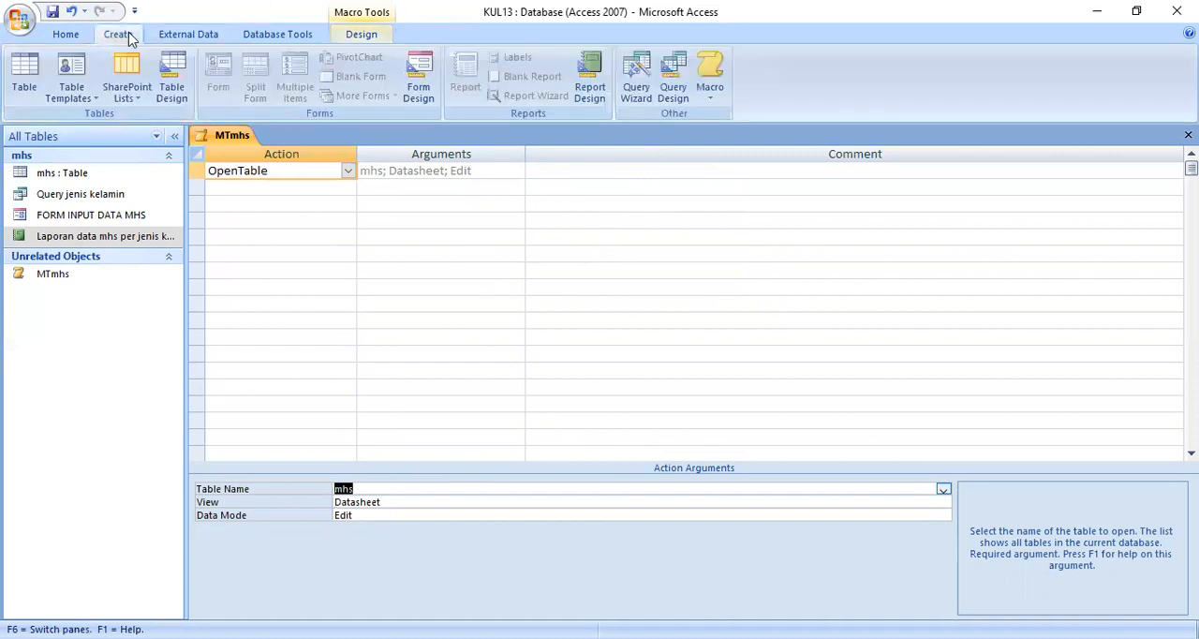
pyautogui.click(721, 98)
pyautogui.click(690, 126)
pyautogui.write('op')
pyautogui.click(345, 175)
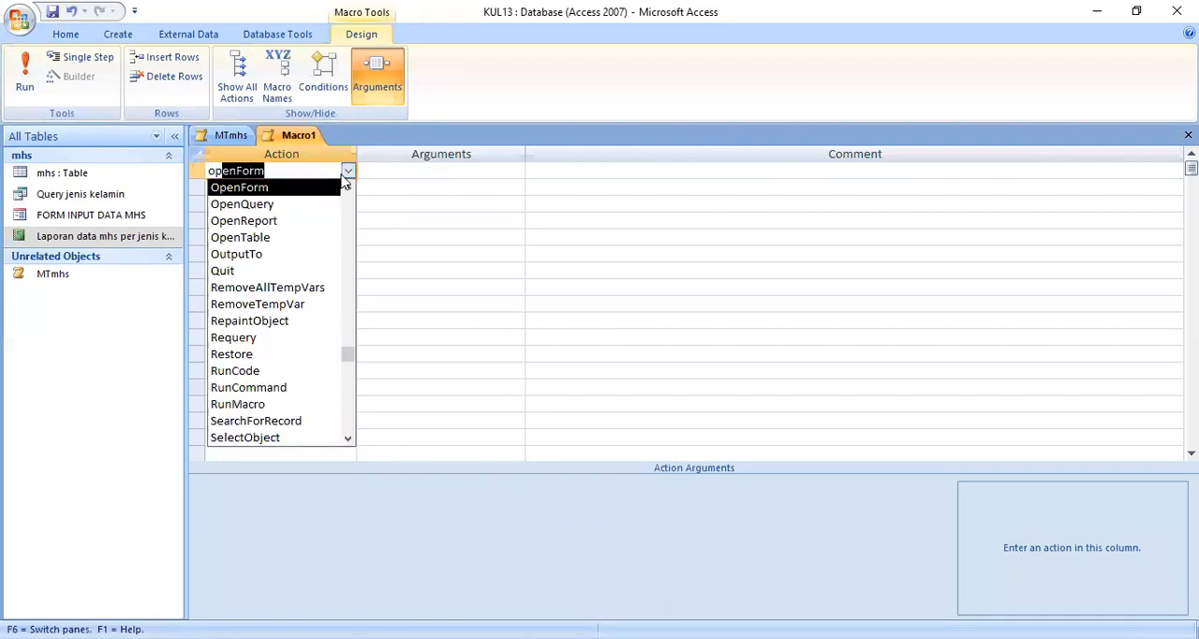
pyautogui.click(291, 187)
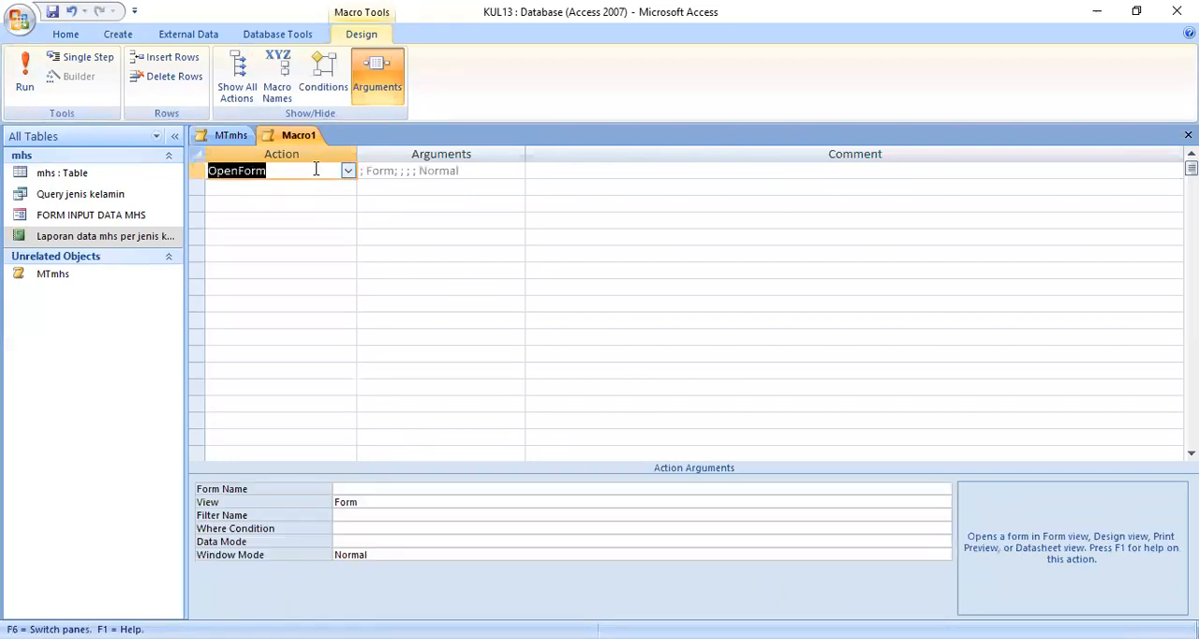
pyautogui.click(397, 488)
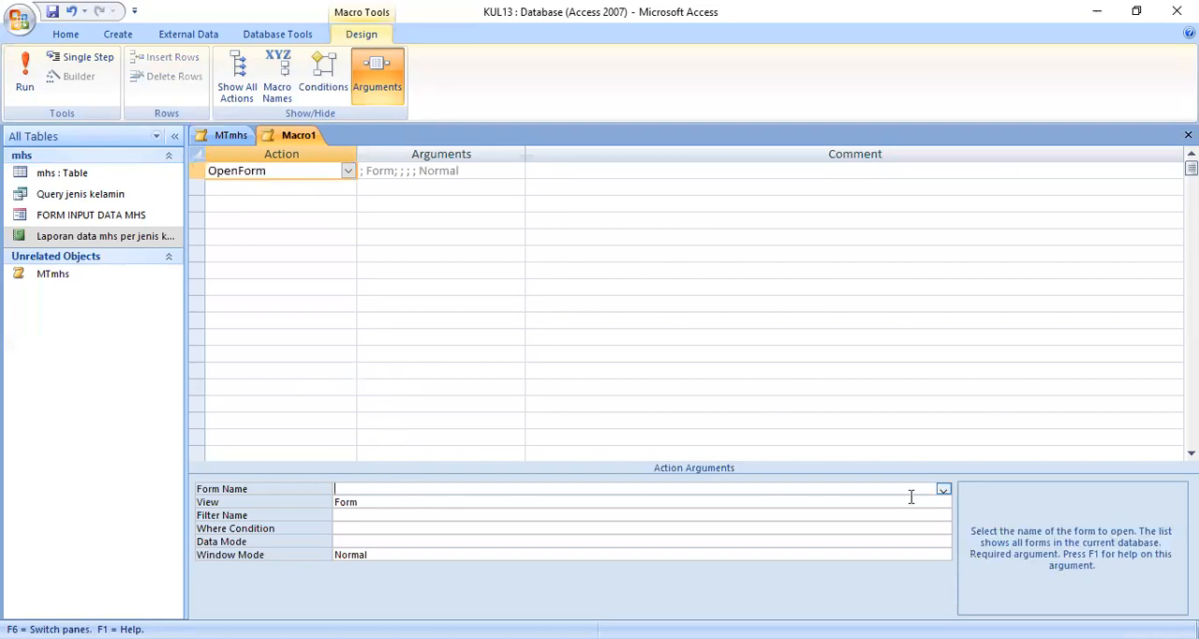
pyautogui.click(943, 489)
pyautogui.click(434, 501)
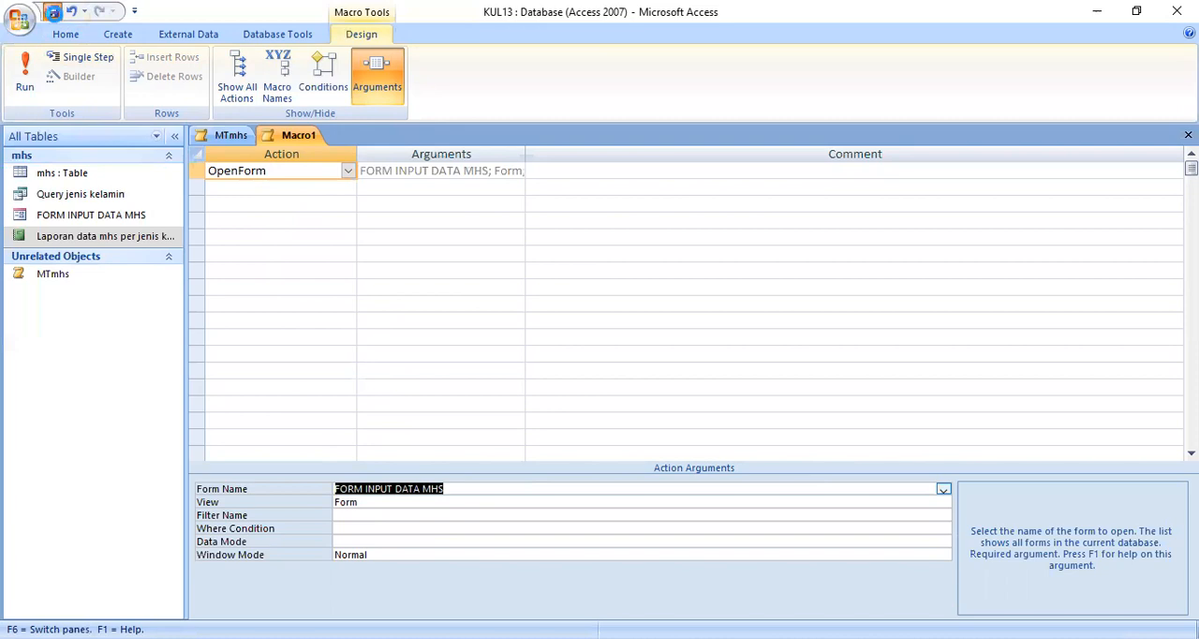
# Step: Save the form-opening macro as MF input mhs
pyautogui.click(52, 13)
pyautogui.write('M')
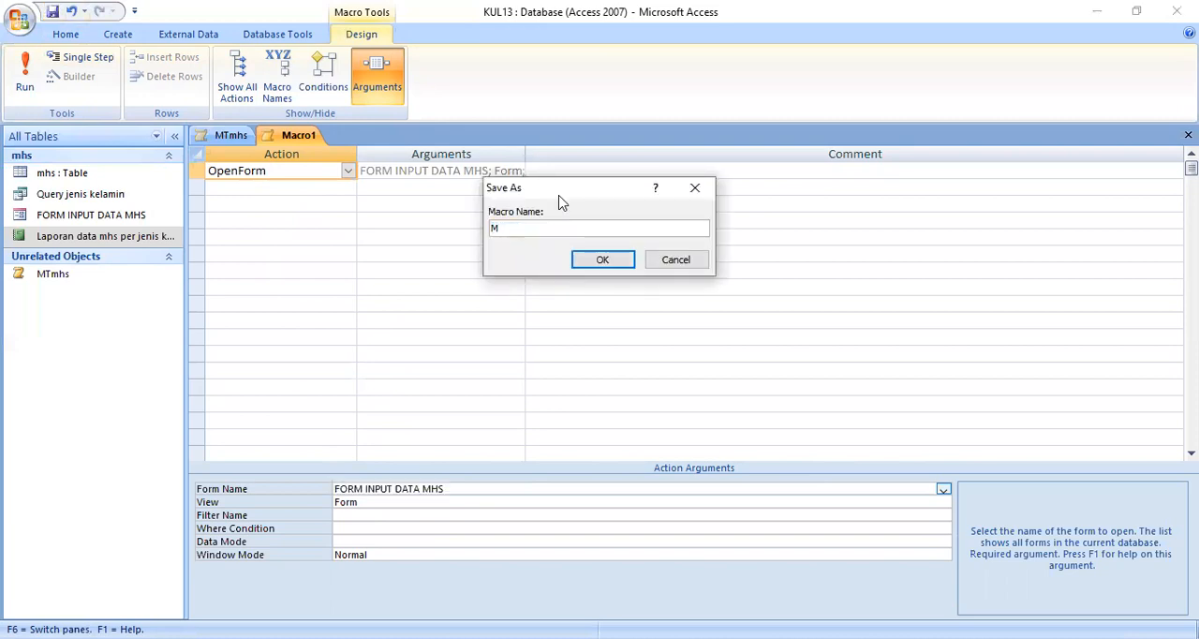
pyautogui.write('F input mhs')
pyautogui.click(595, 259)
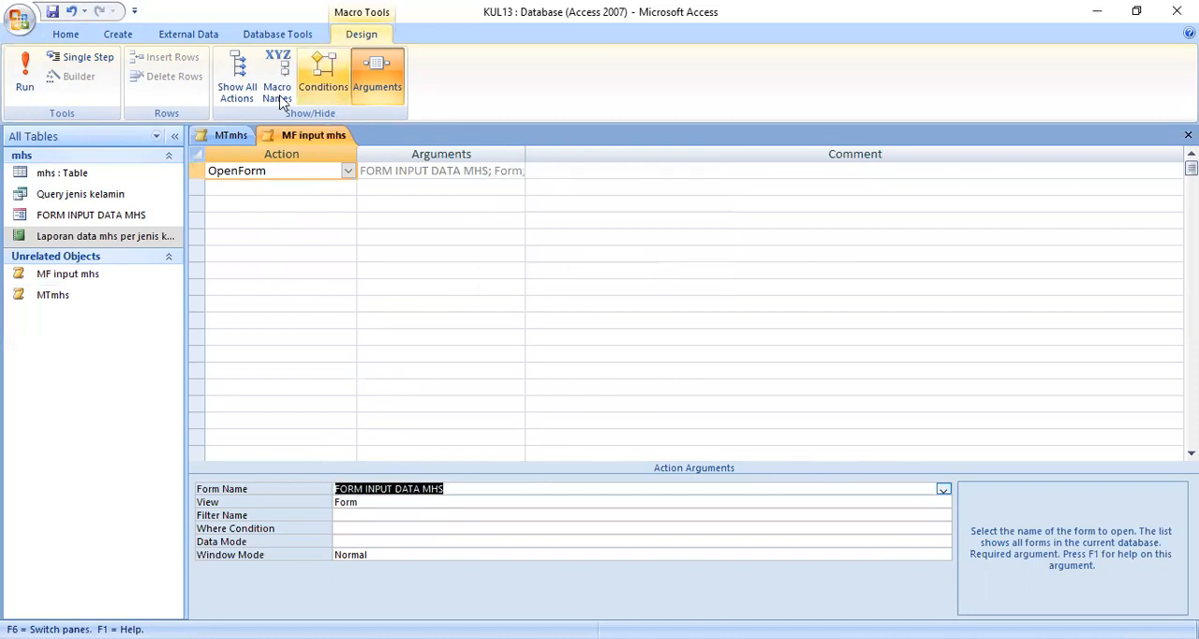
# Step: Create a third macro with an OpenQuery action that opens Query jenis kelamin
pyautogui.click(119, 36)
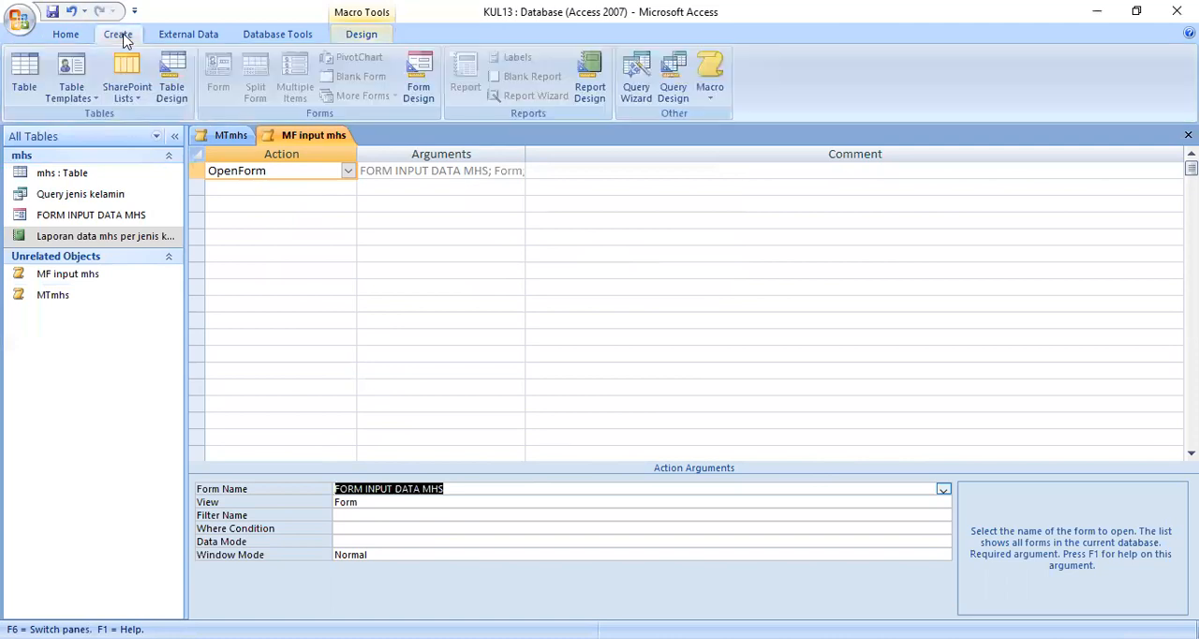
pyautogui.click(709, 94)
pyautogui.click(668, 48)
pyautogui.click(347, 171)
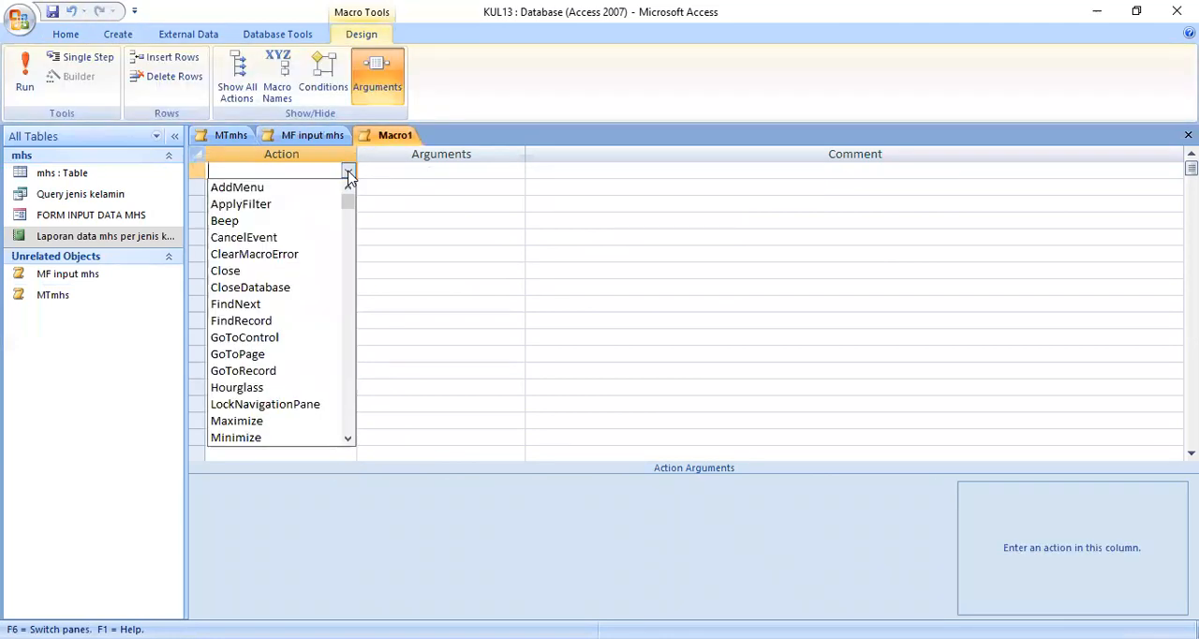
pyautogui.write('openForm')
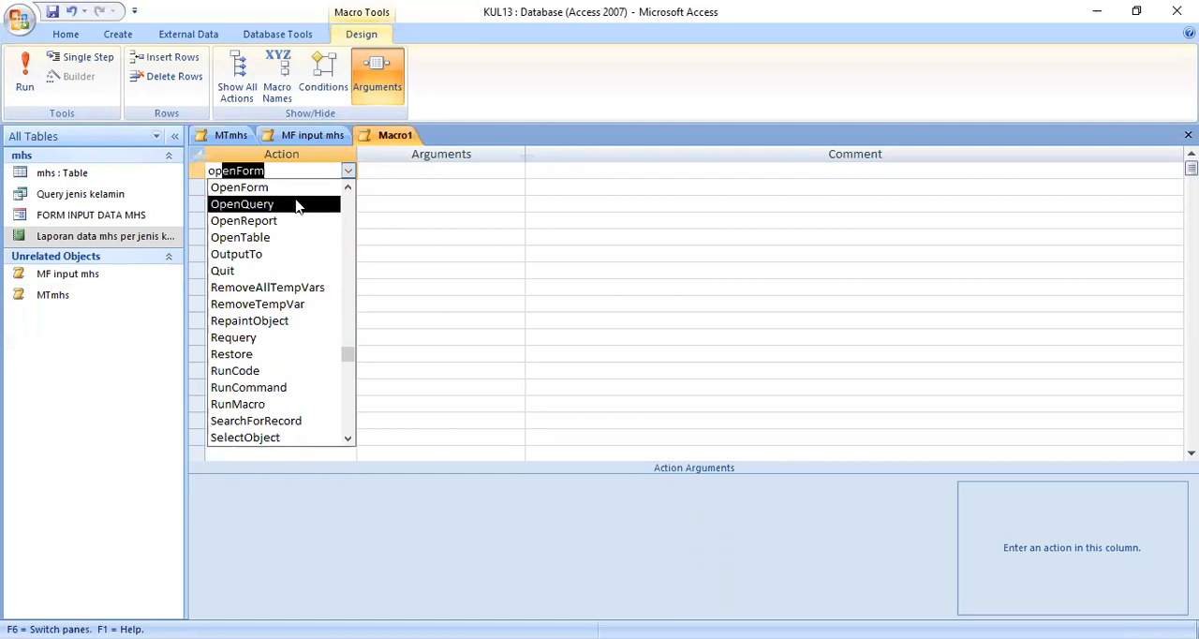
pyautogui.click(296, 205)
pyautogui.click(412, 487)
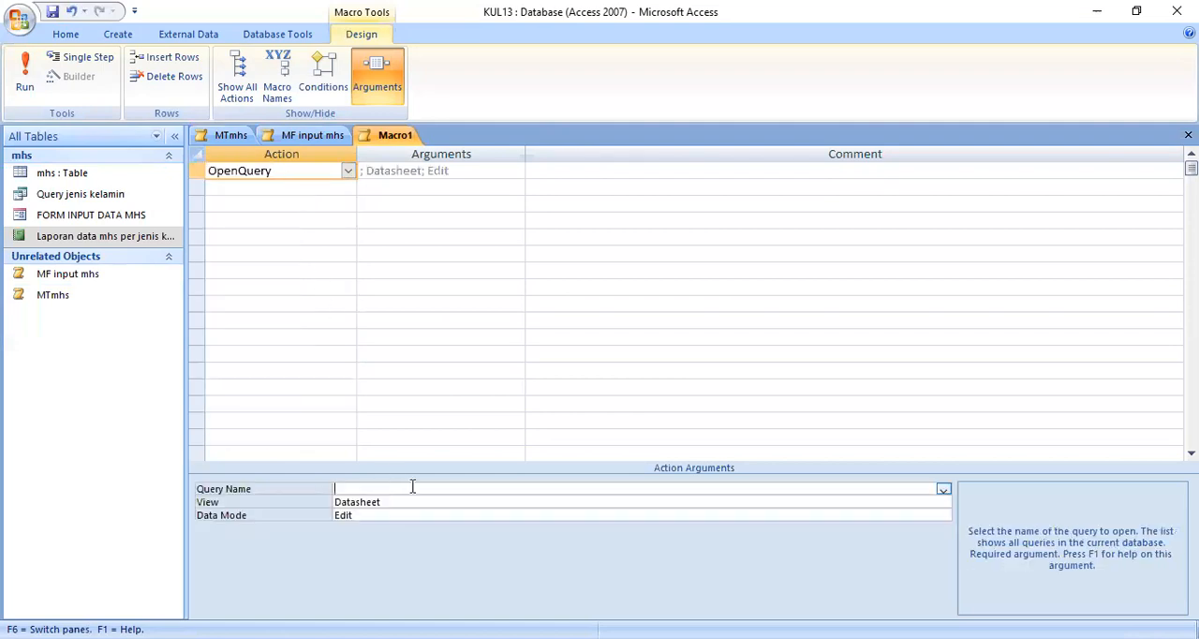
pyautogui.click(943, 489)
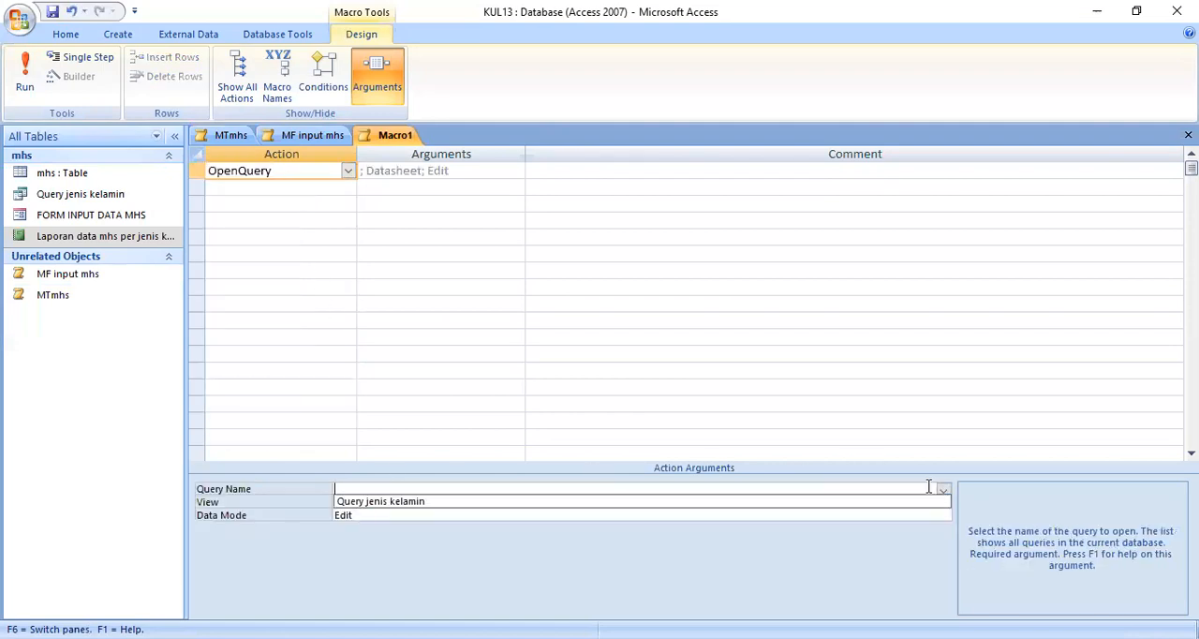
pyautogui.click(450, 503)
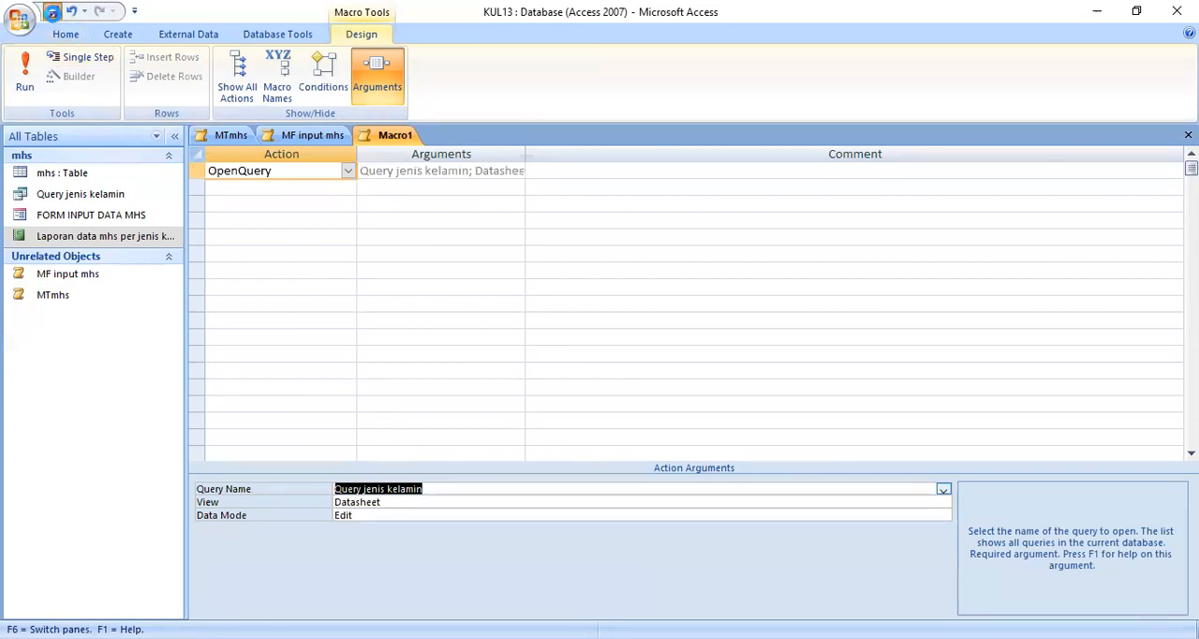
# Step: Save the query-opening macro as MQ sex
pyautogui.click(53, 12)
pyautogui.write('MQ sex')
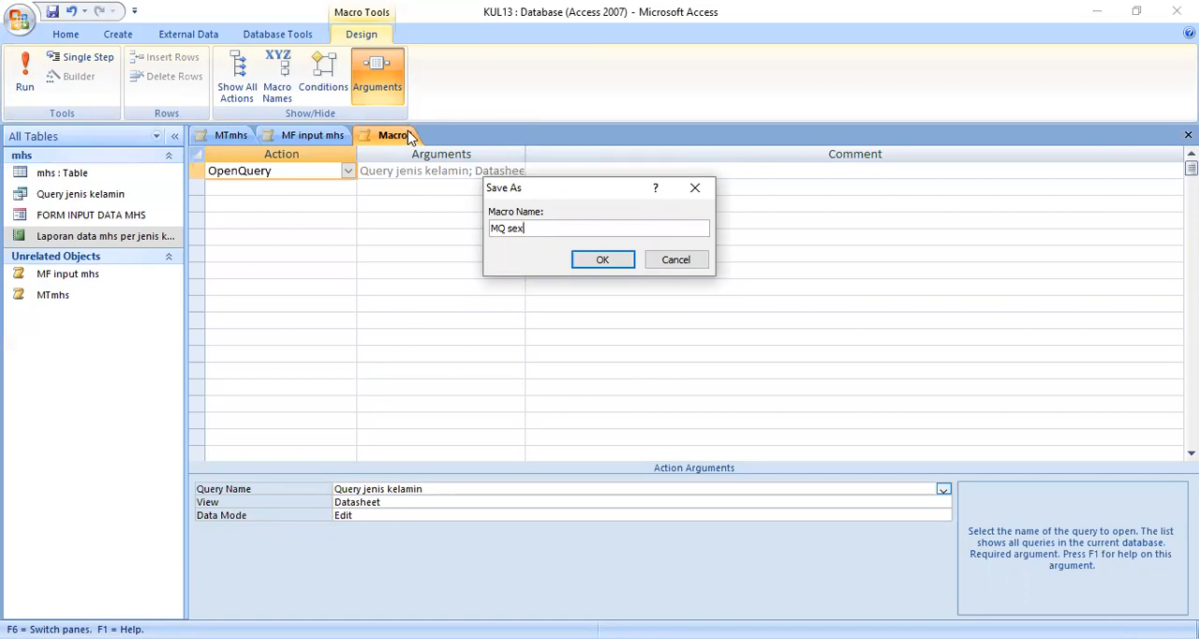
pyautogui.click(602, 260)
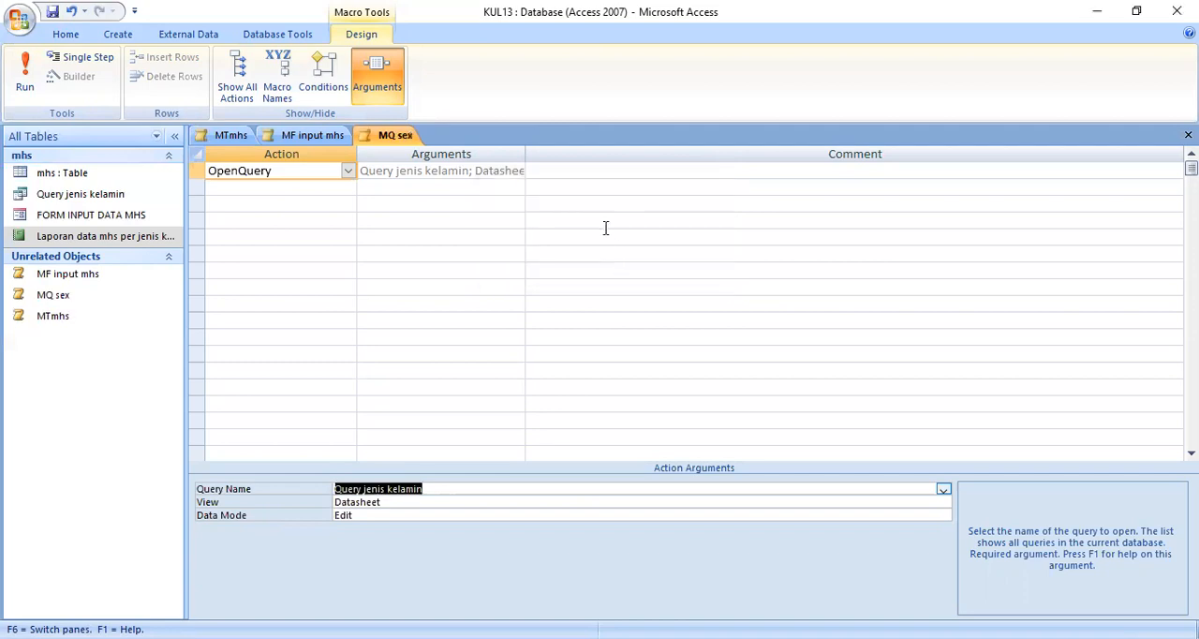
# Step: Create a fourth macro with an OpenReport action that opens Laporan data mhs per jenis kelamin
pyautogui.click(111, 35)
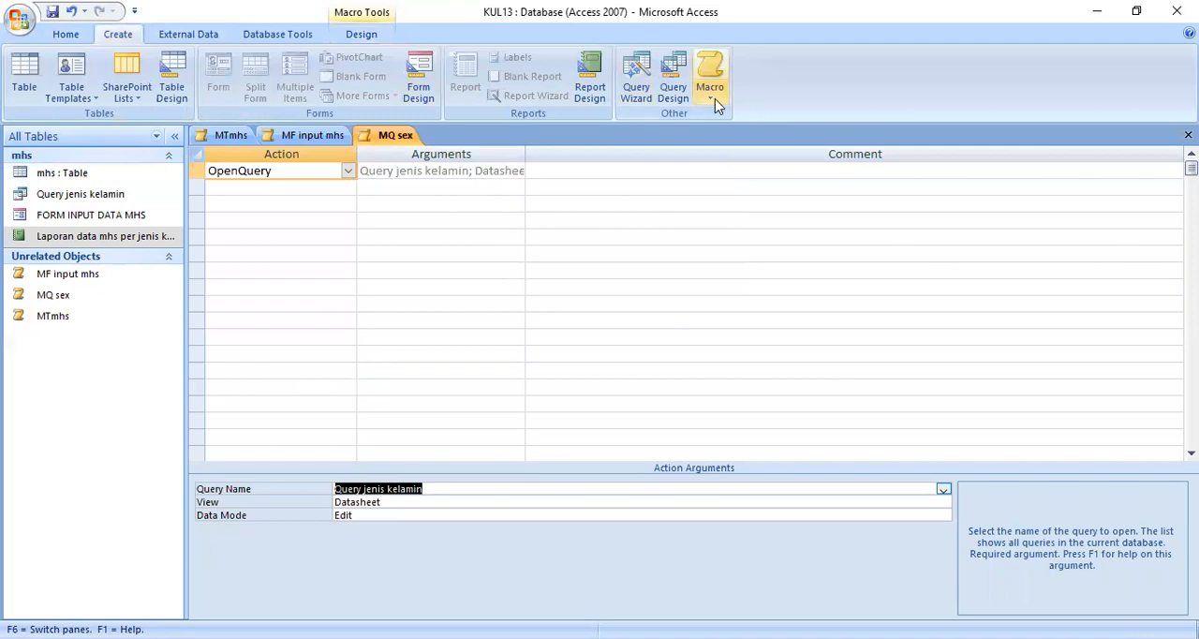
pyautogui.click(715, 99)
pyautogui.click(693, 129)
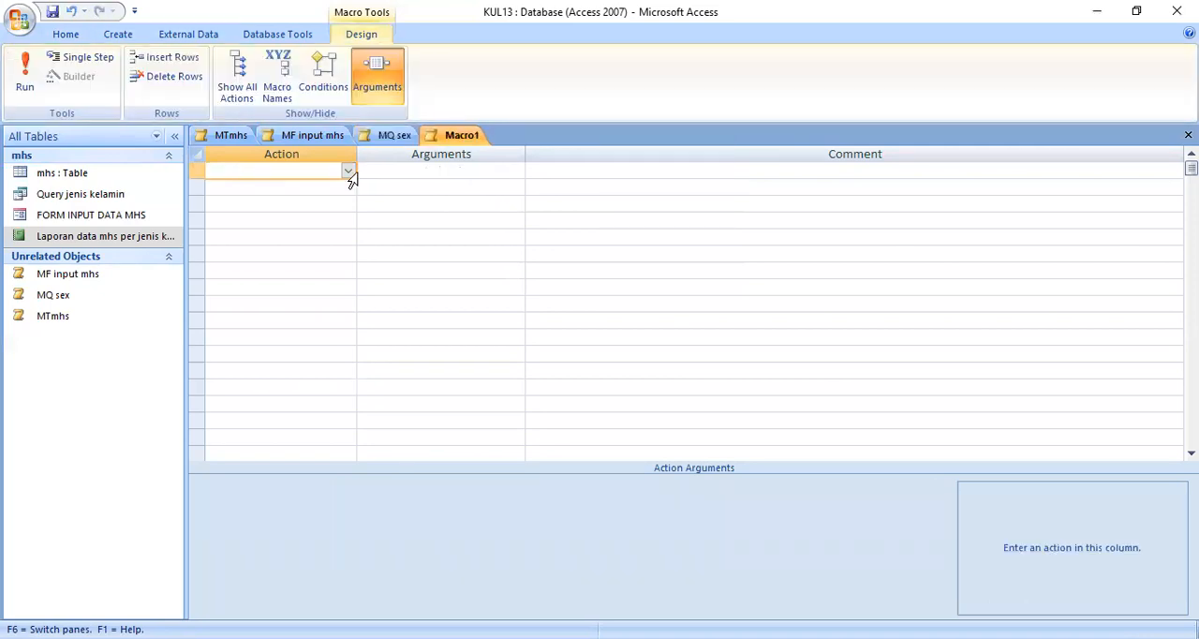
pyautogui.click(337, 175)
pyautogui.click(347, 174)
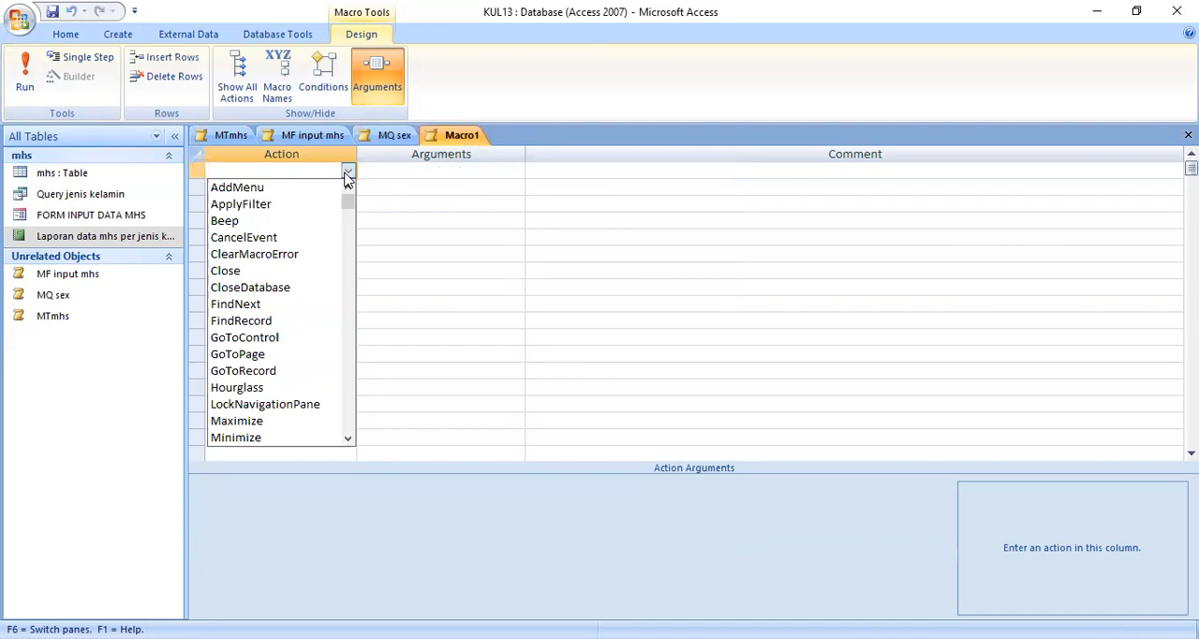
pyautogui.write('onError')
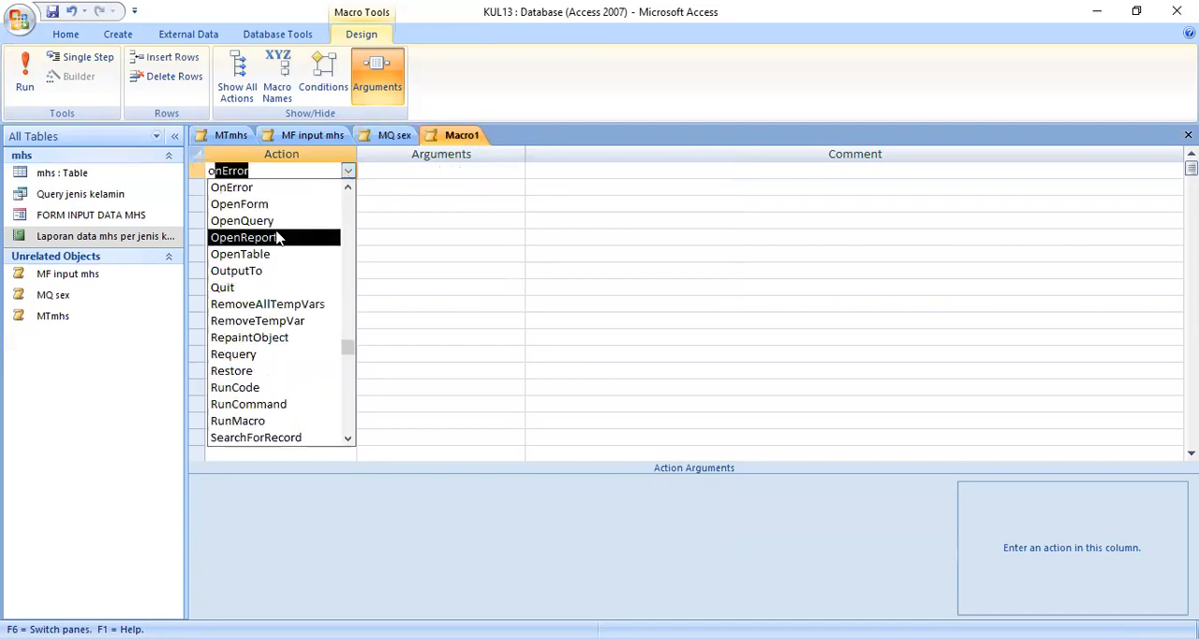
pyautogui.click(296, 239)
pyautogui.click(403, 488)
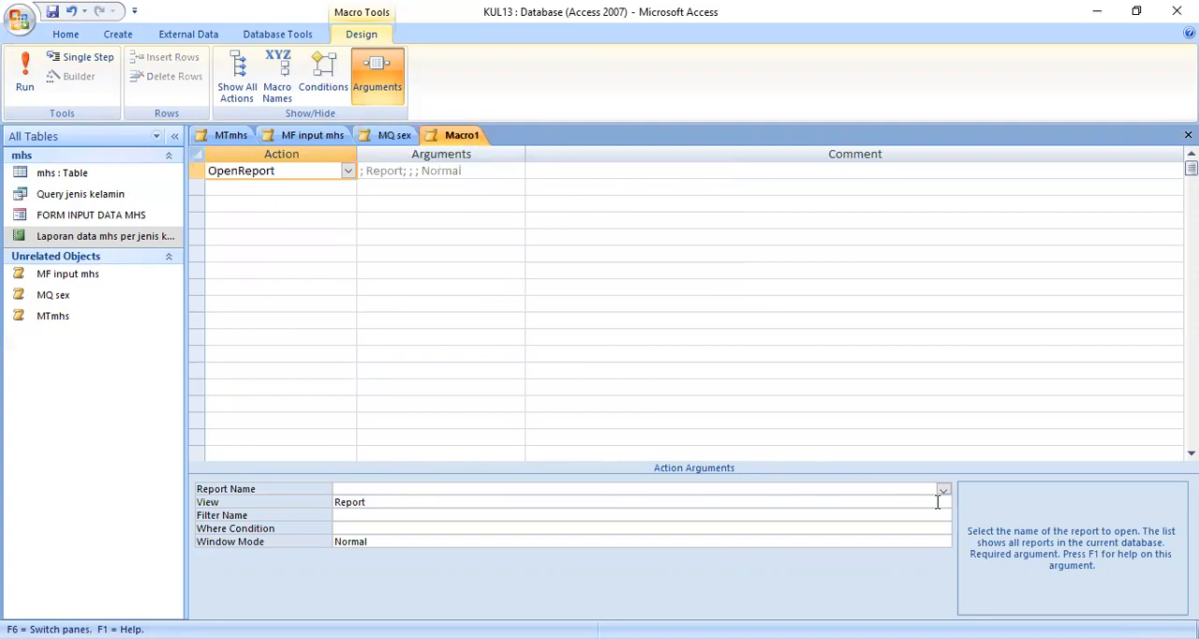
pyautogui.click(942, 489)
pyautogui.click(479, 502)
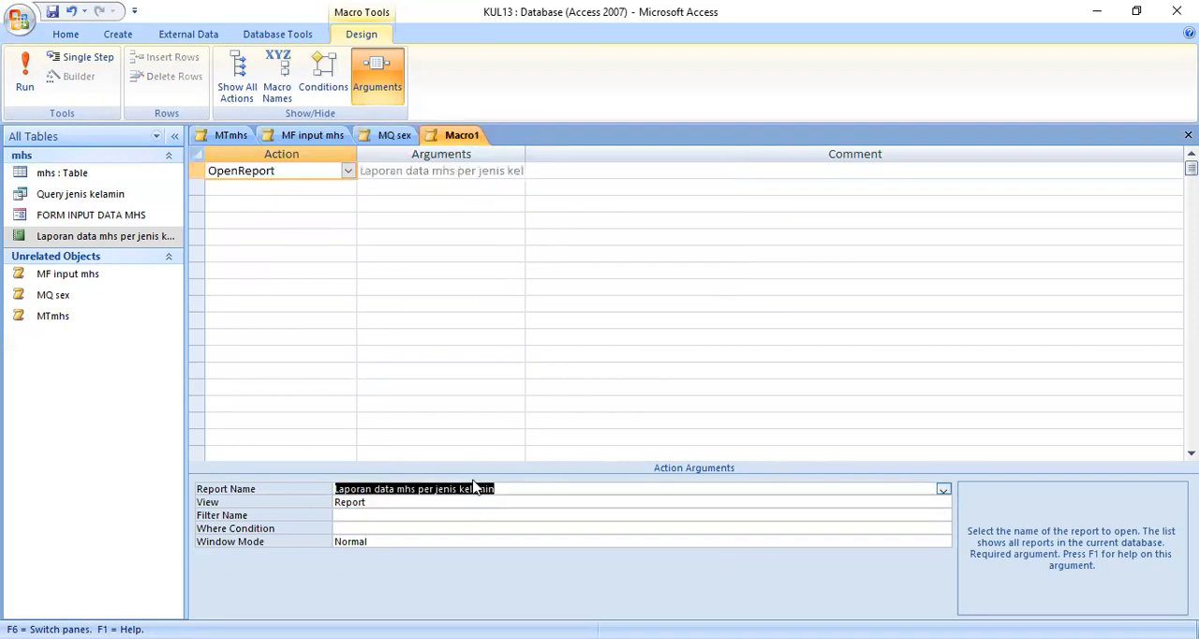
# Step: Save the report-opening macro as MR jenis kelamin and close all open macros
pyautogui.click(53, 12)
pyautogui.write('MR')
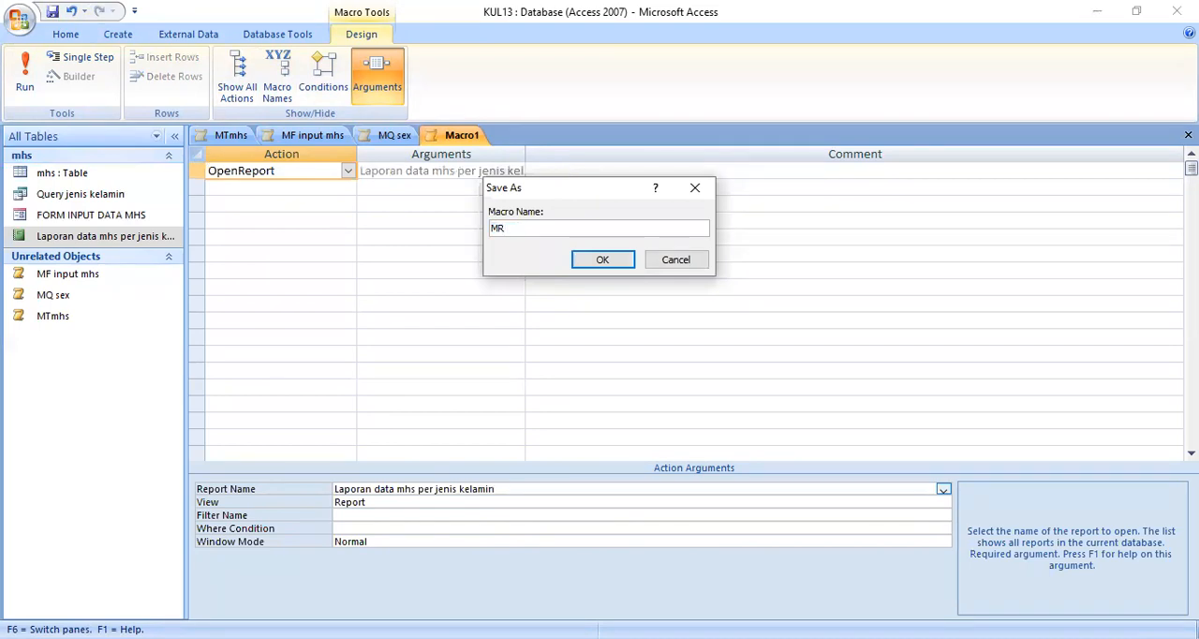
pyautogui.write(' jenis kelamin')
pyautogui.click(596, 261)
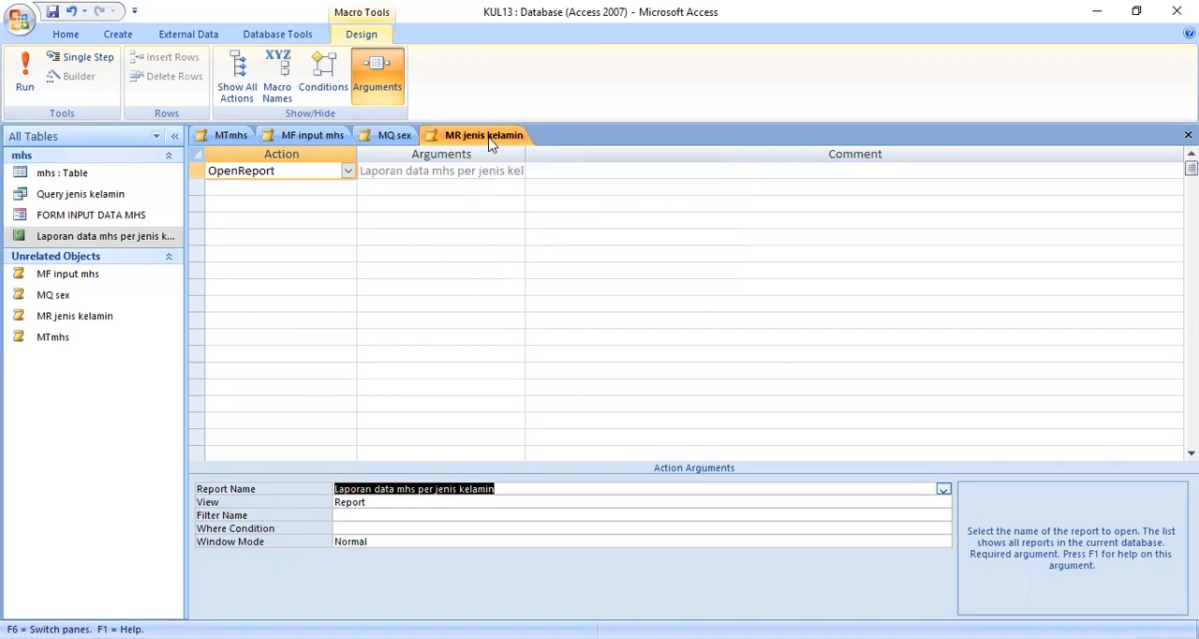
pyautogui.rightClick(488, 140)
pyautogui.click(449, 191)
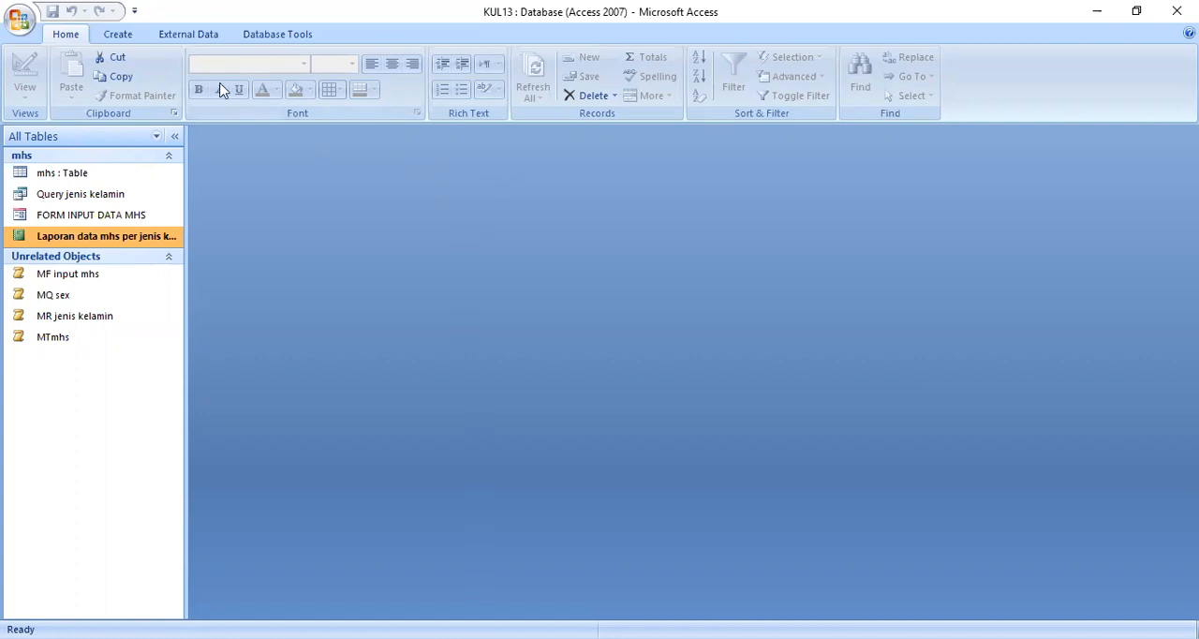
# Step: Create a switchboard with the Switchboard Manager and open the Main Switchboard page for editing
pyautogui.click(277, 38)
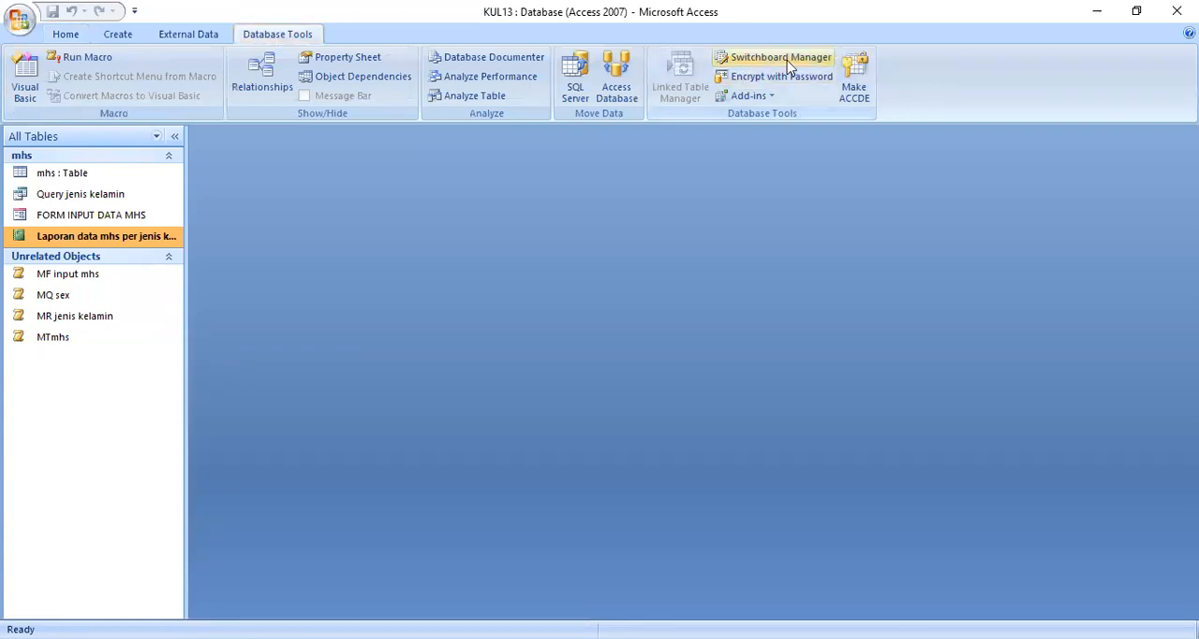
pyautogui.click(811, 58)
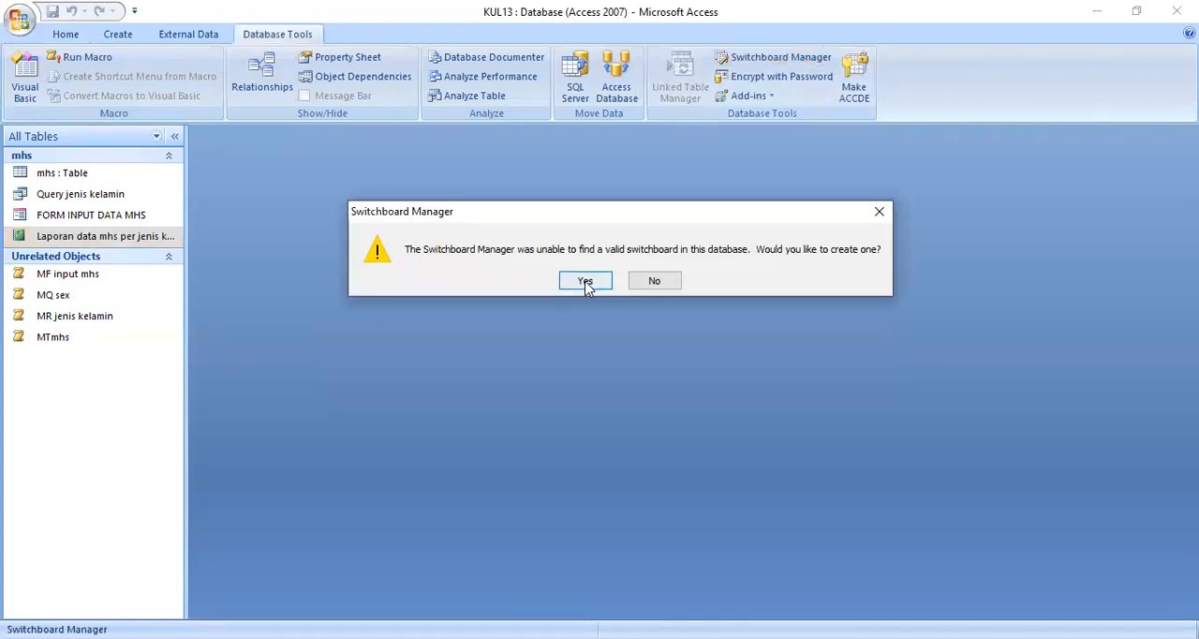
pyautogui.click(585, 281)
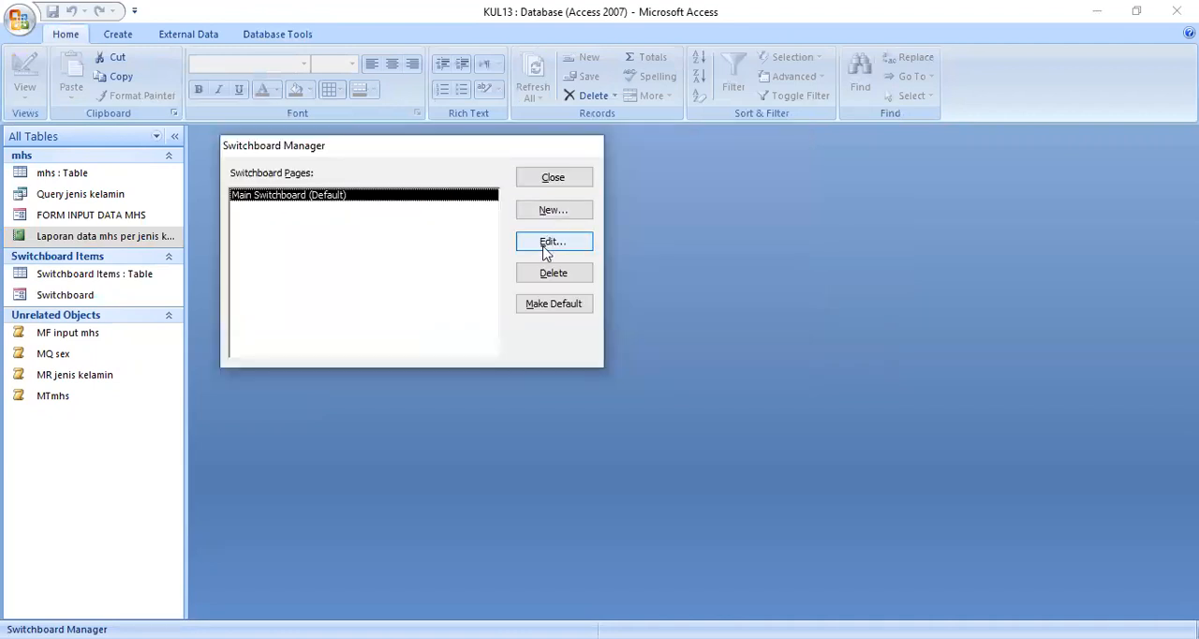
pyautogui.click(555, 241)
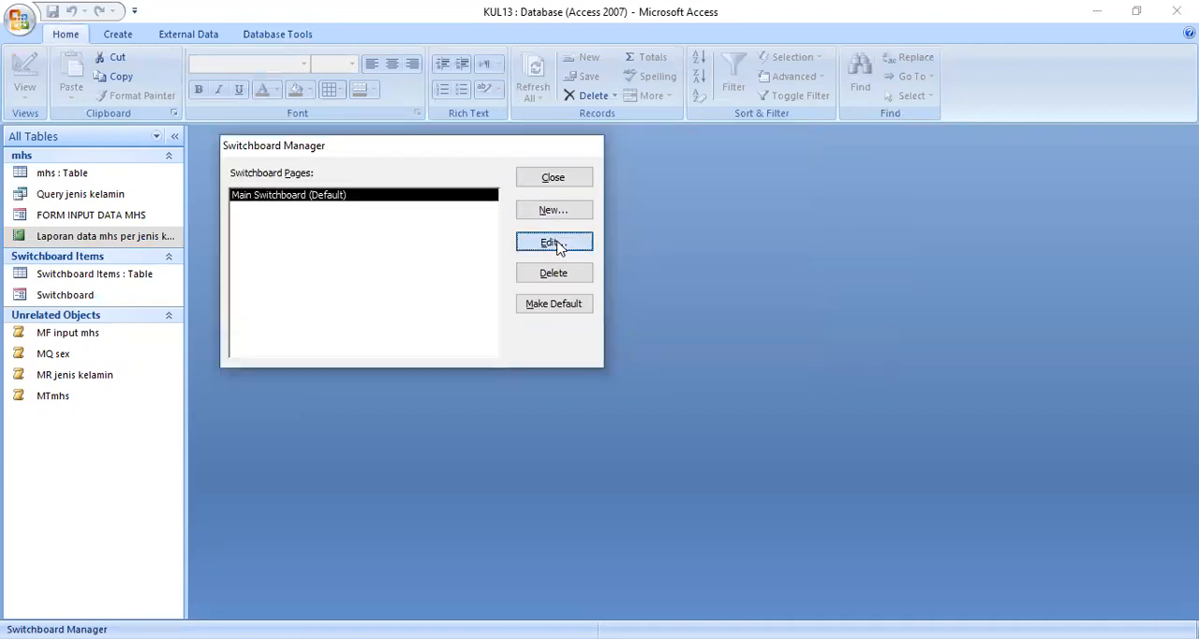
# Step: Add a switchboard item BUKA TABEL MHS that uses Run Macro to run MTmhs
pyautogui.click(751, 315)
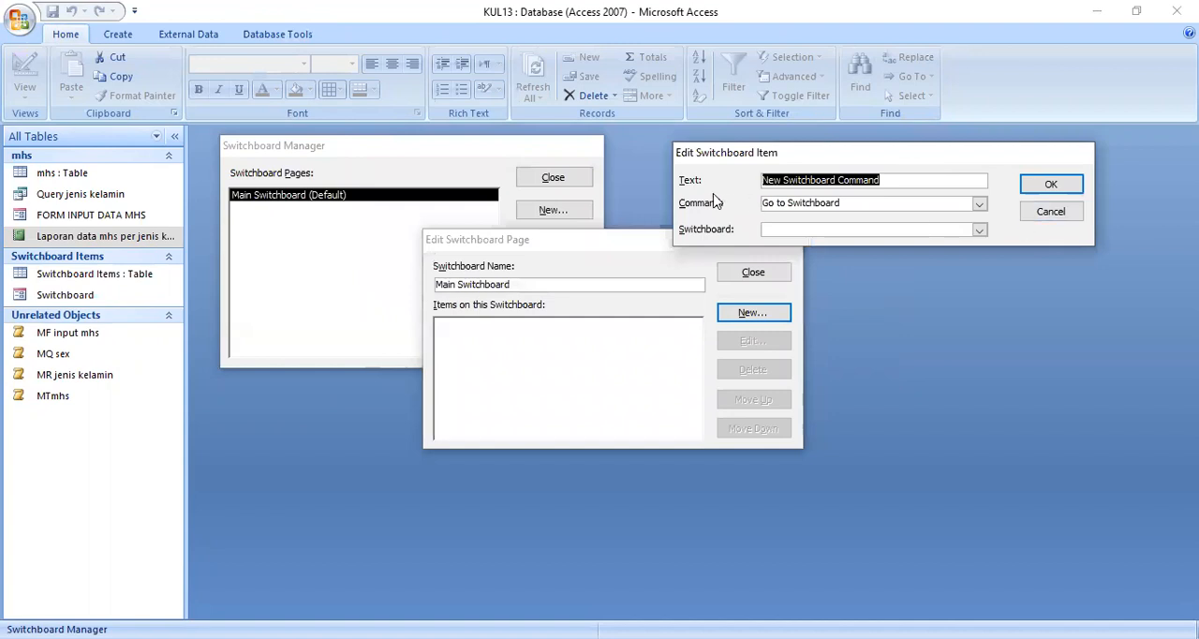
pyautogui.write('BUK')
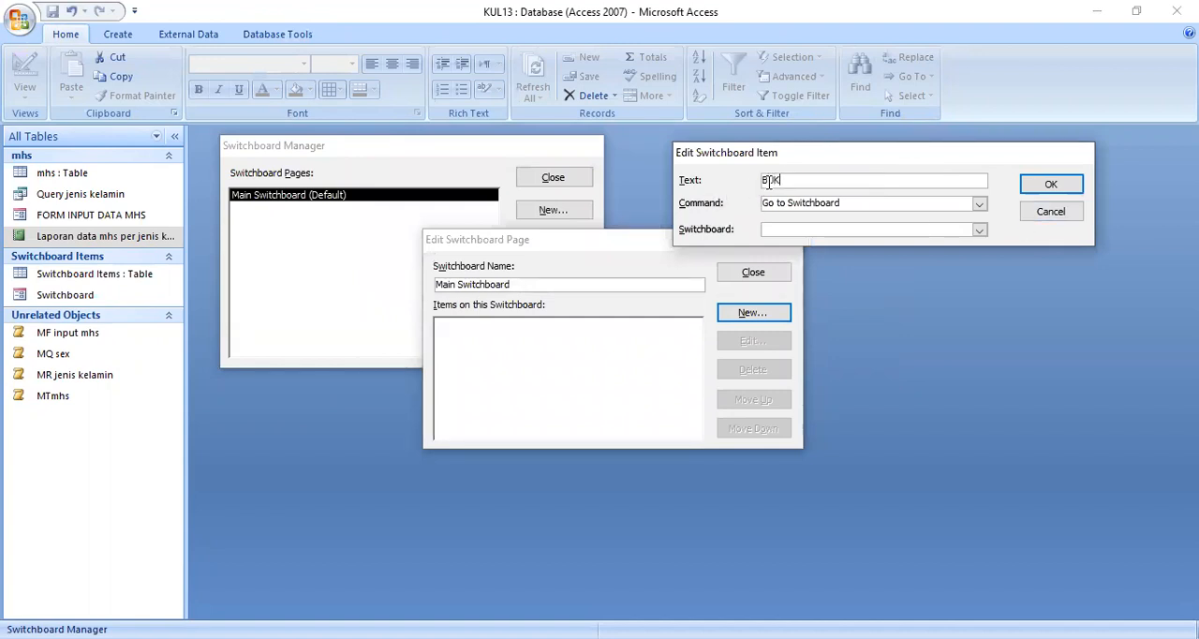
pyautogui.write('A TABEL MHS')
pyautogui.click(977, 204)
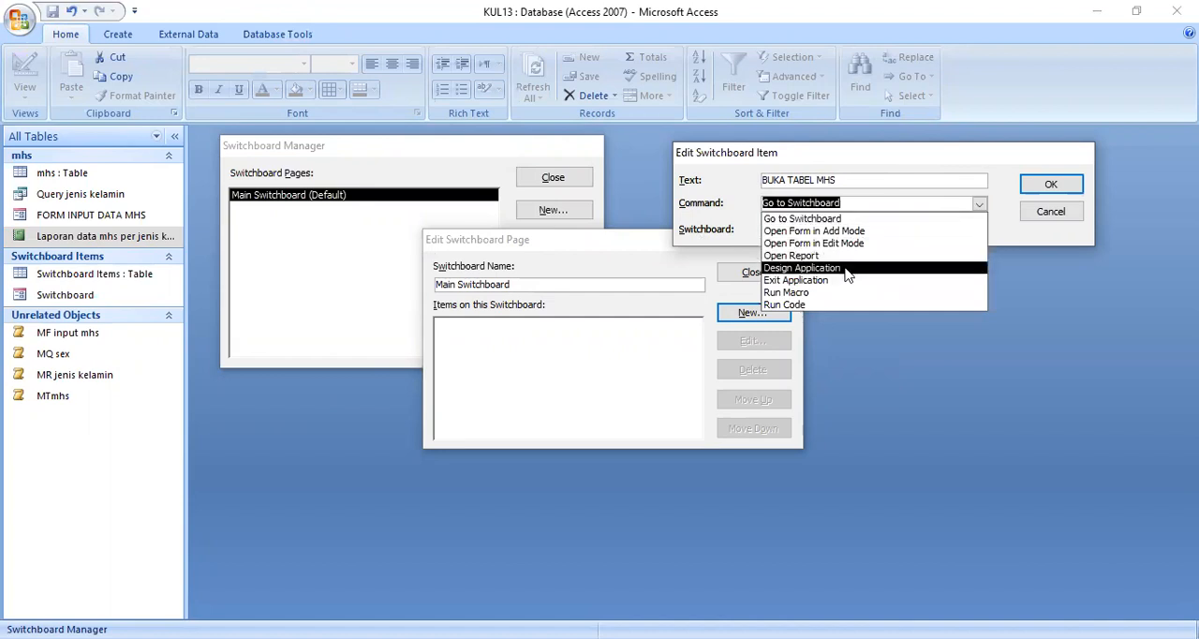
pyautogui.click(913, 296)
pyautogui.click(979, 230)
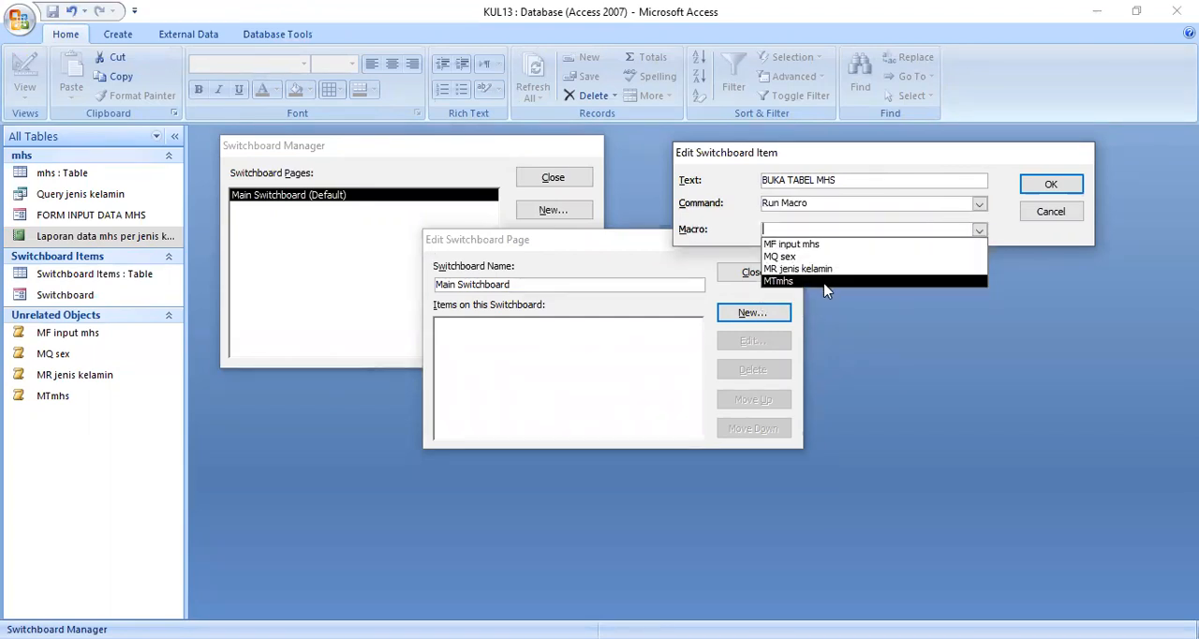
pyautogui.click(786, 281)
pyautogui.click(1047, 190)
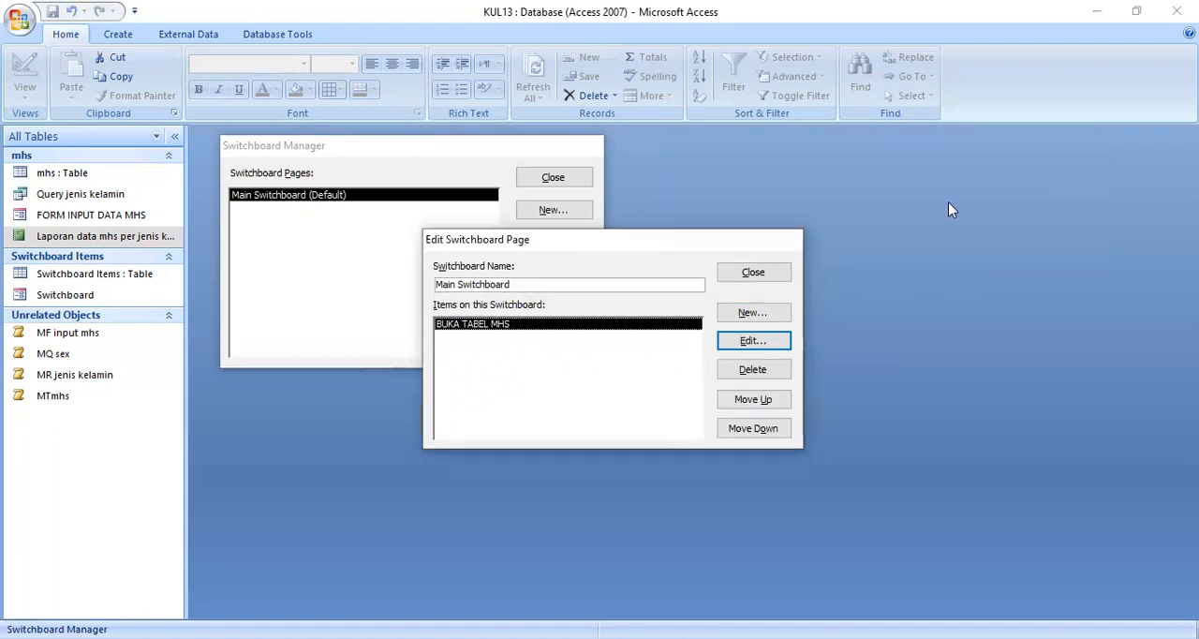
# Step: Add a switchboard item DISPLAY FORM that uses Run Macro to run MF input mhs
pyautogui.click(770, 313)
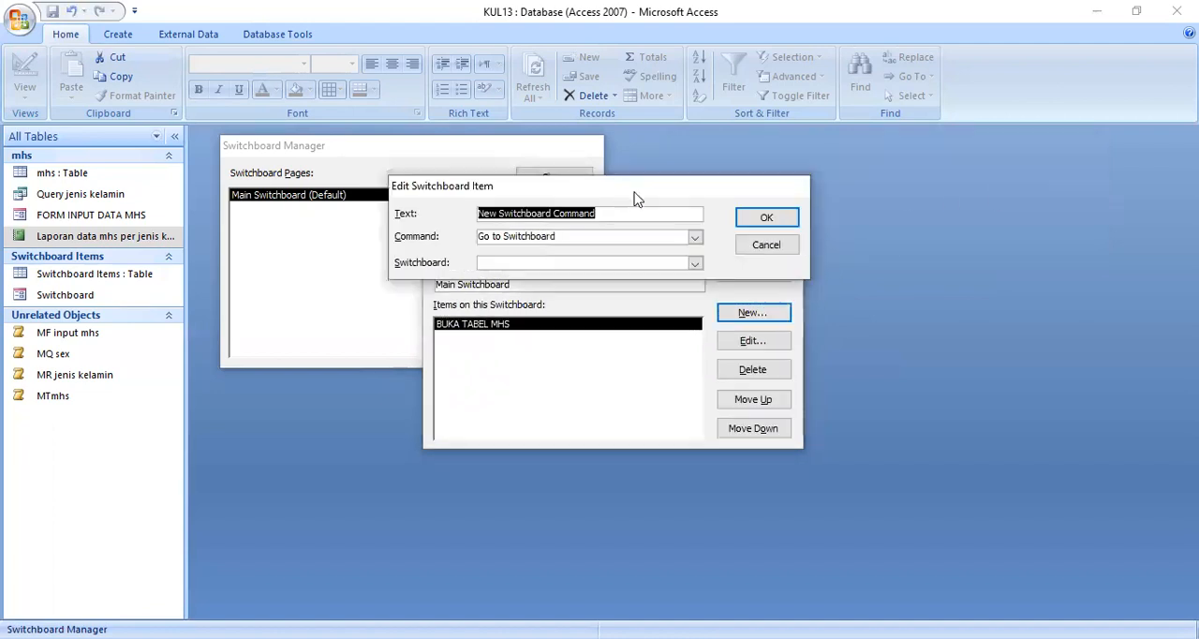
pyautogui.moveTo(634, 199); pyautogui.dragTo(811, 203)
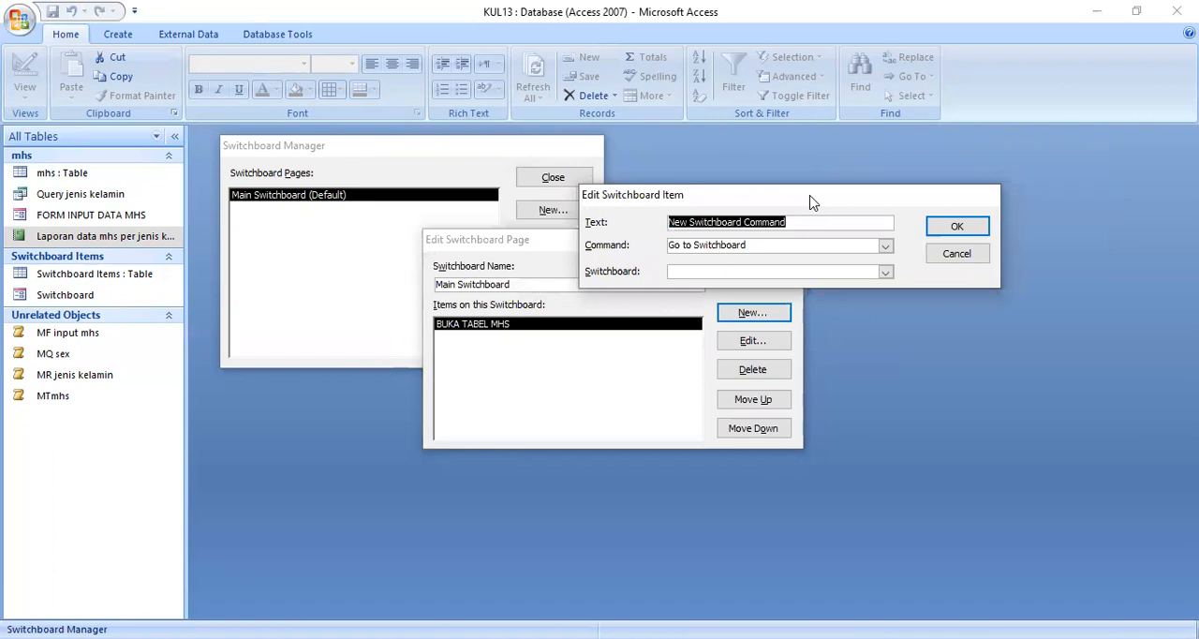
pyautogui.write('DSI')
pyautogui.press('BackSpace')
pyautogui.press('BackSpace')
pyautogui.write('ISPL')
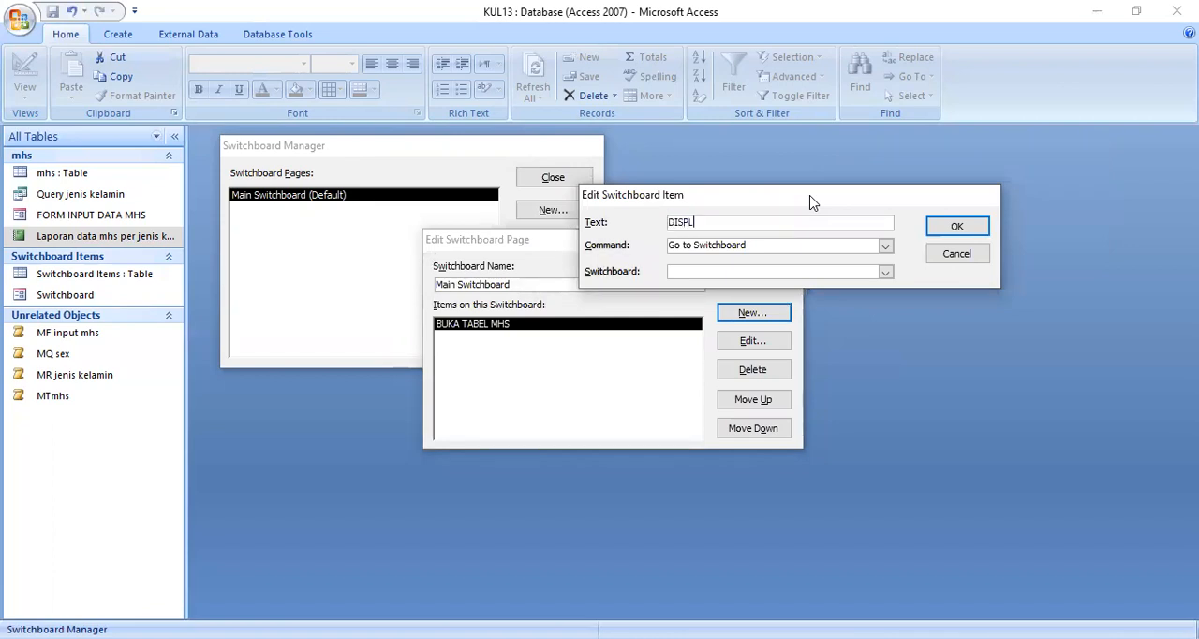
pyautogui.write('AY FORM')
pyautogui.click(885, 246)
pyautogui.click(735, 335)
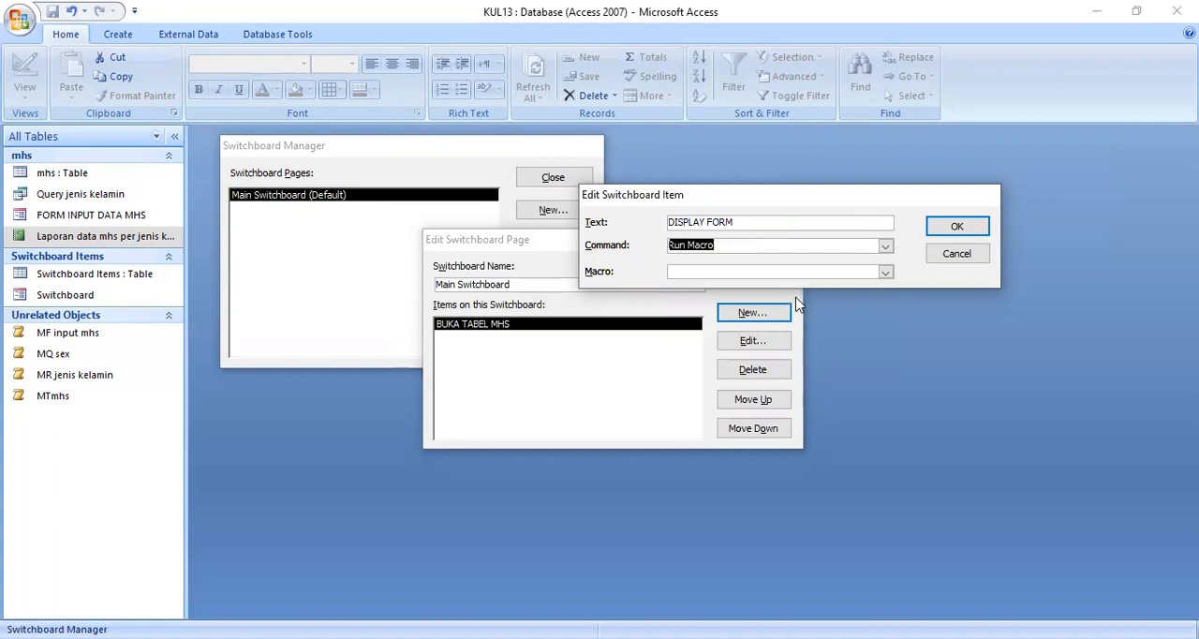
pyautogui.click(885, 272)
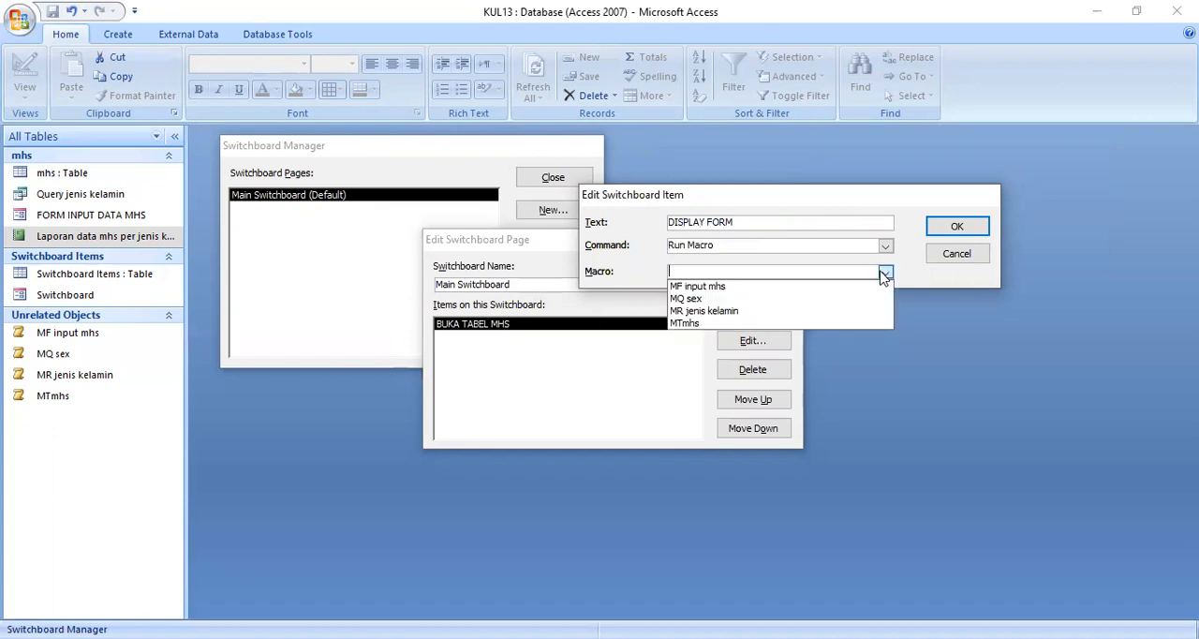
pyautogui.click(730, 286)
pyautogui.click(956, 227)
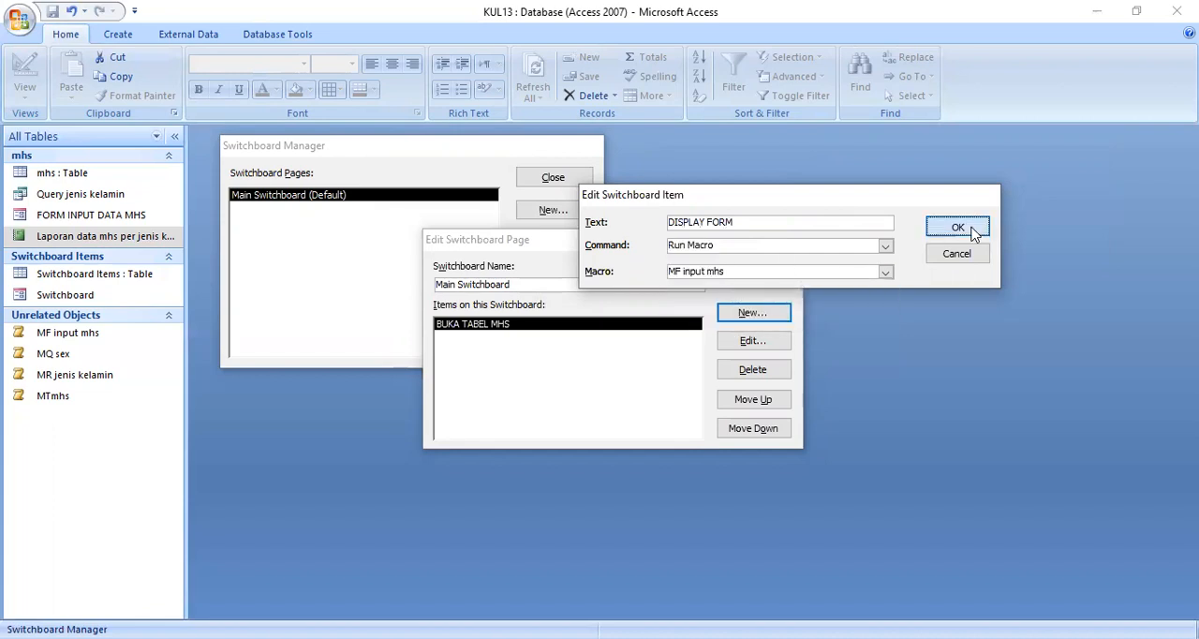
# Step: Add a switchboard item DO KARAJOAN QUERY sex that uses Run Macro to run MQ sex
pyautogui.click(752, 311)
pyautogui.moveTo(656, 197); pyautogui.dragTo(854, 202)
pyautogui.write('DO KARAJOAN QUERY')
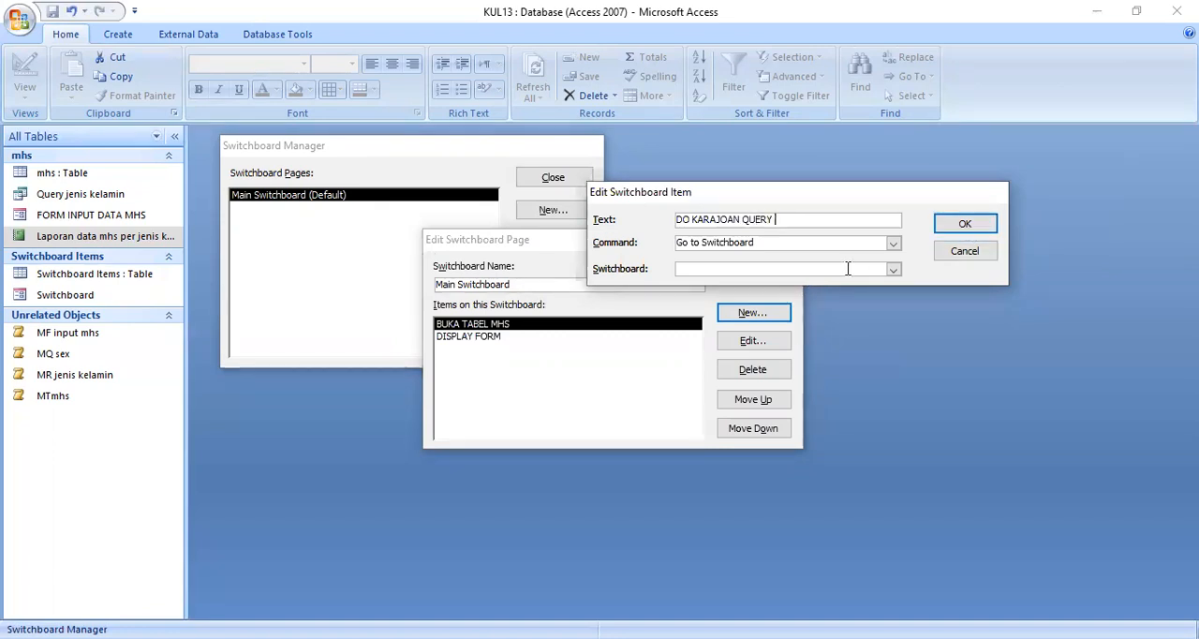
pyautogui.write('ex')
pyautogui.click(892, 242)
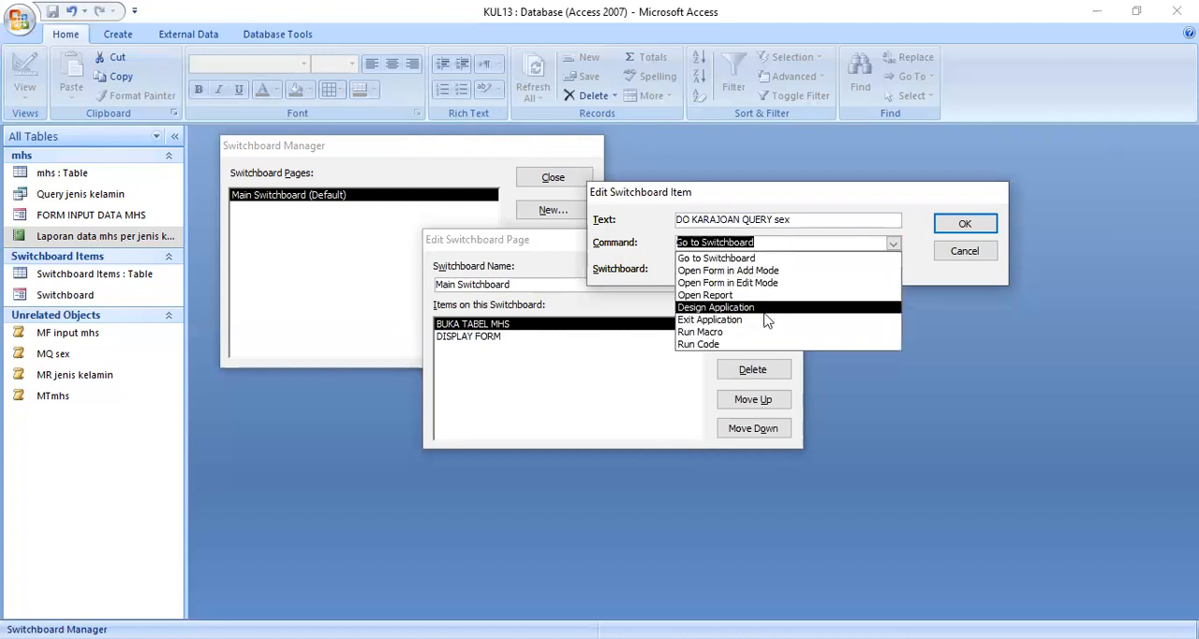
pyautogui.click(760, 332)
pyautogui.click(893, 270)
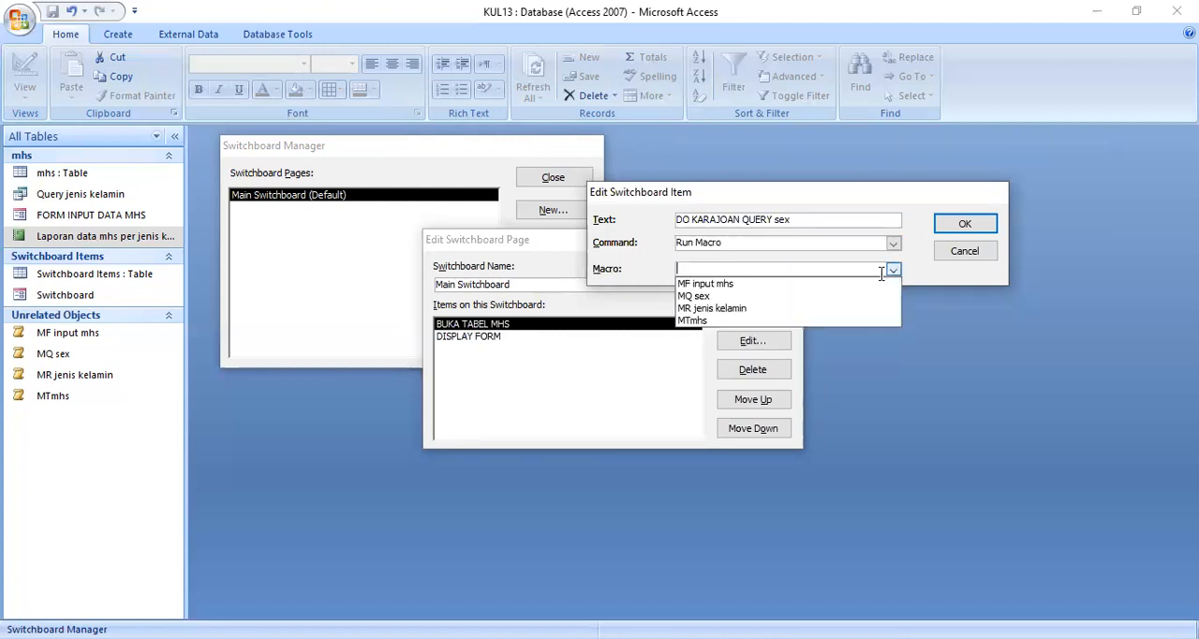
pyautogui.click(811, 298)
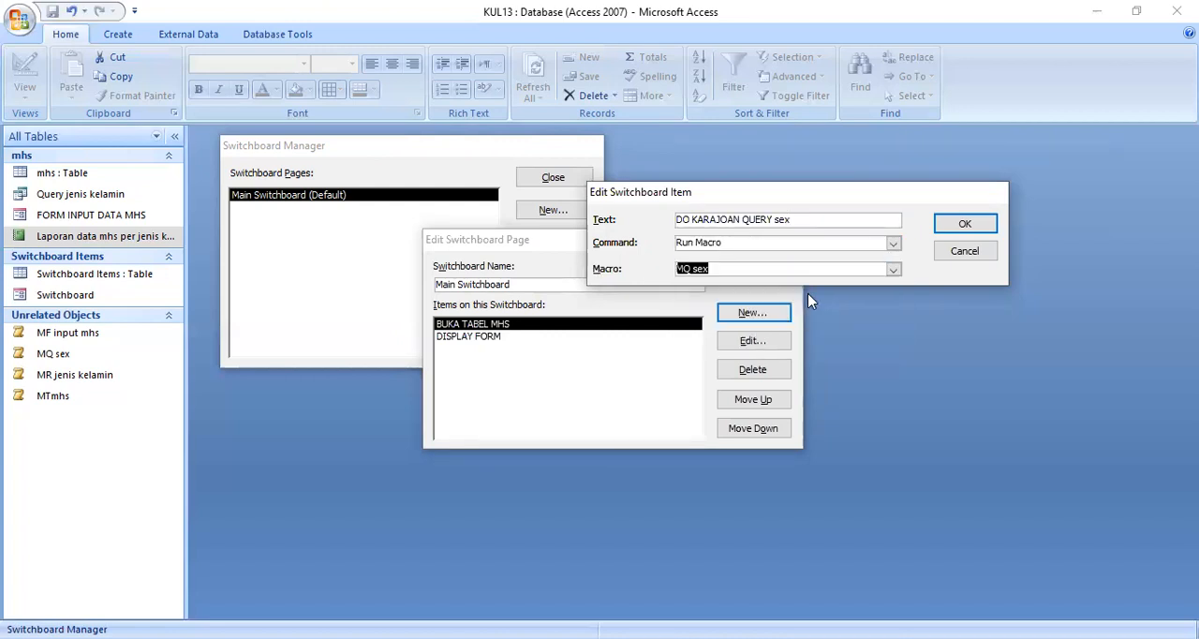
pyautogui.click(953, 226)
# Step: Add a switchboard item CALIIIIK LAPORAN REKAP SEX mhs that uses Run Macro to run MR jenis kelamin
pyautogui.click(752, 311)
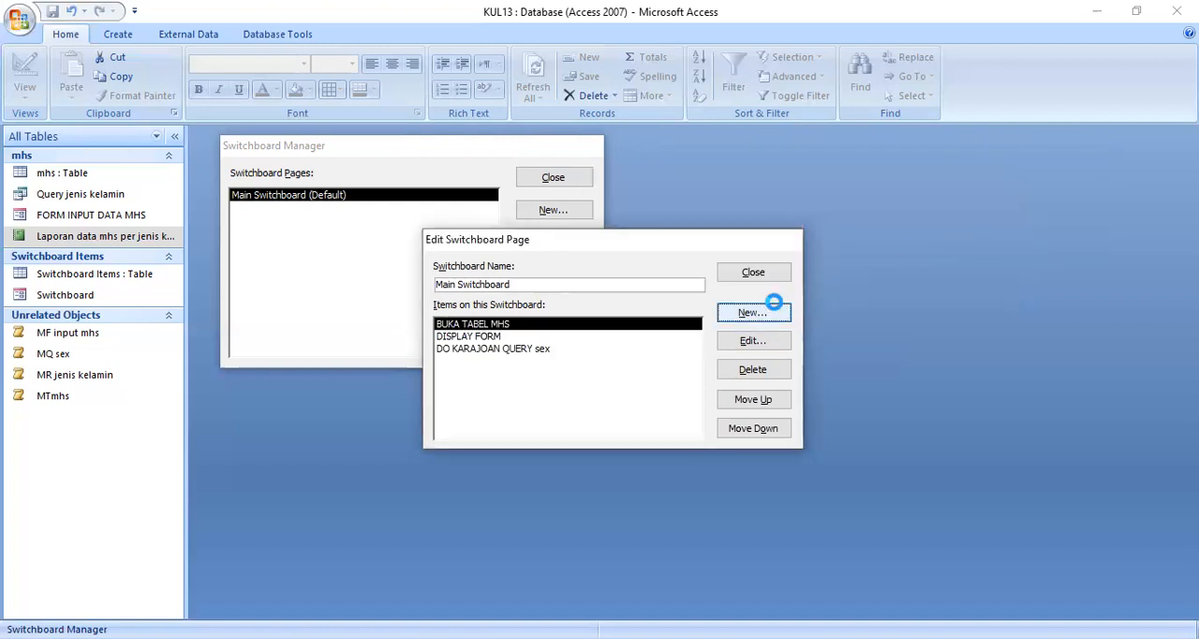
pyautogui.moveTo(658, 198); pyautogui.dragTo(842, 365)
pyautogui.write('N')
pyautogui.press('BackSpace')
pyautogui.write('CA')
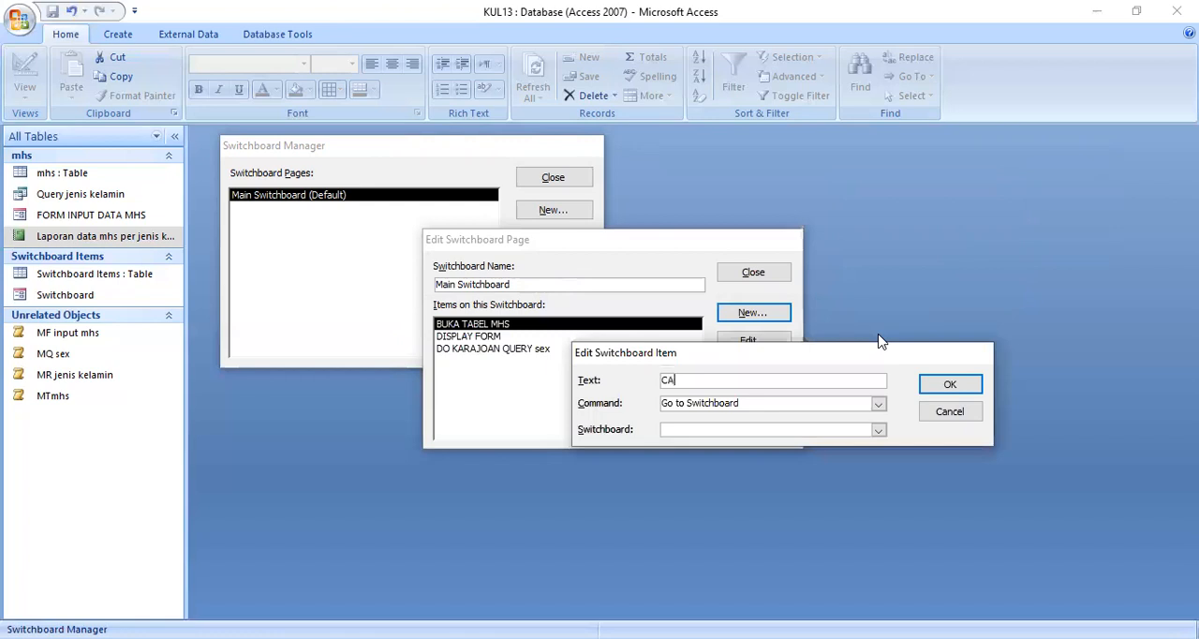
pyautogui.write('LIIIIK LAPORAN ')
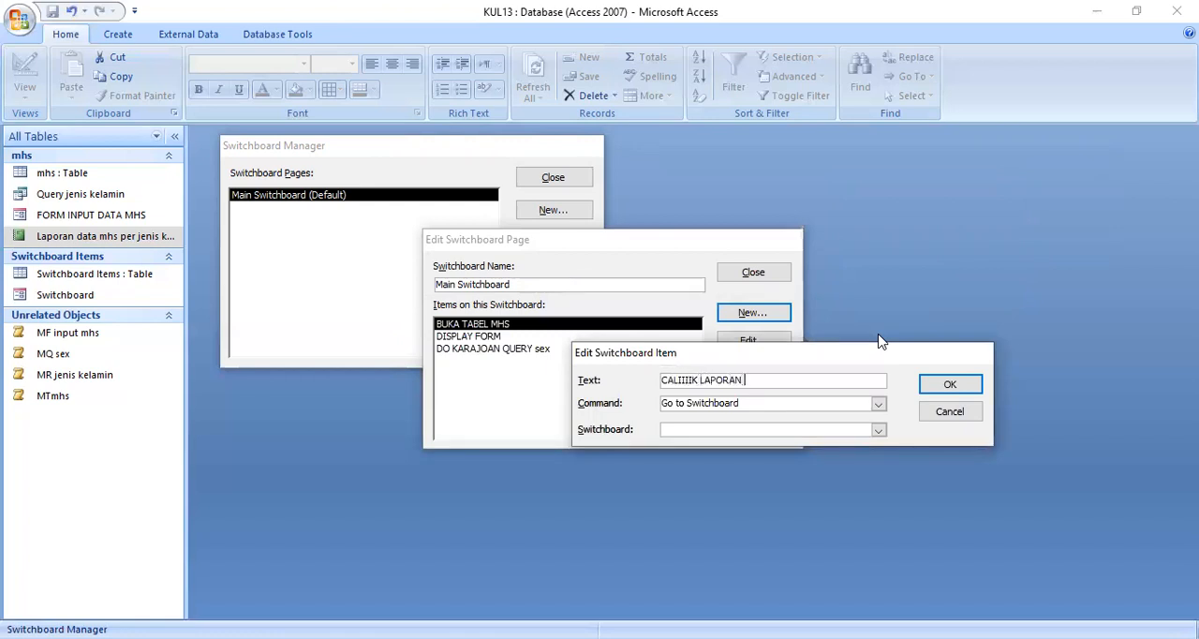
pyautogui.write('REKAP SEX mhs')
pyautogui.click(877, 403)
pyautogui.click(750, 487)
pyautogui.click(878, 429)
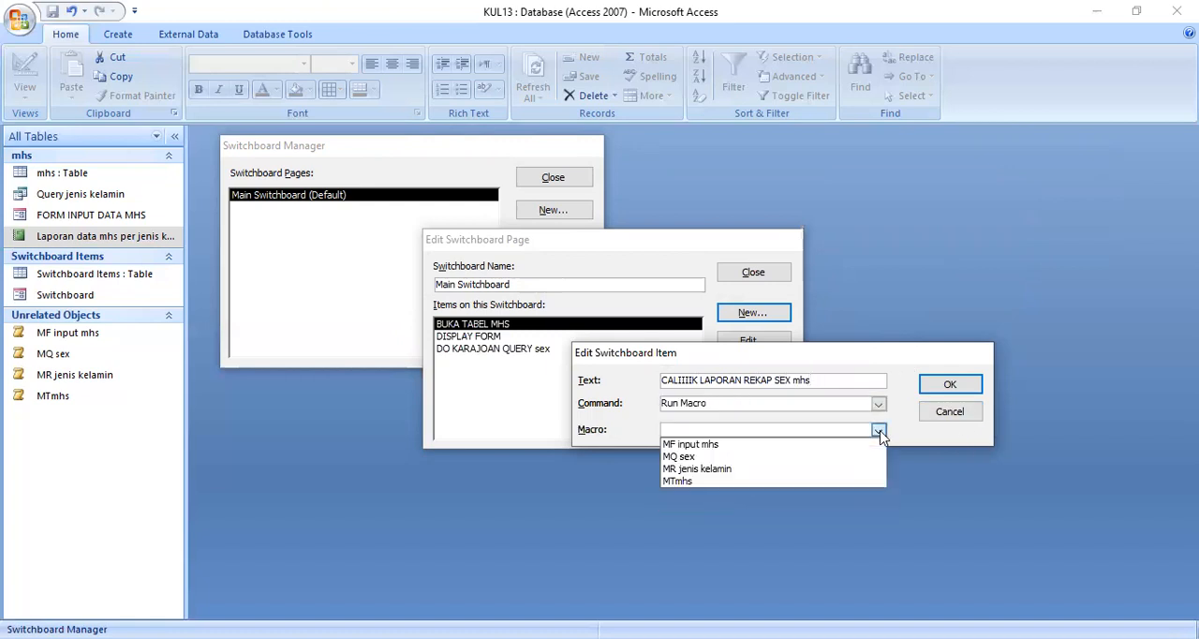
pyautogui.click(735, 469)
pyautogui.click(949, 384)
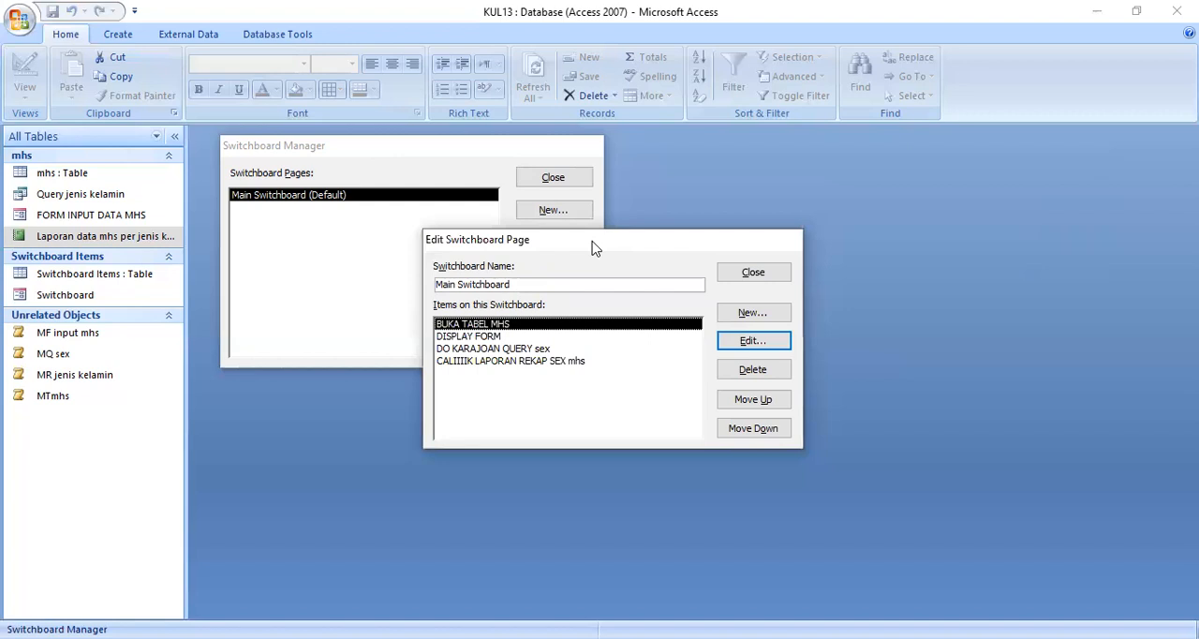
# Step: Add a switchboard item "EXIT, lah salasai pk, tapi masih Galau" with the Exit Application command
pyautogui.moveTo(591, 247); pyautogui.dragTo(424, 255)
pyautogui.click(611, 319)
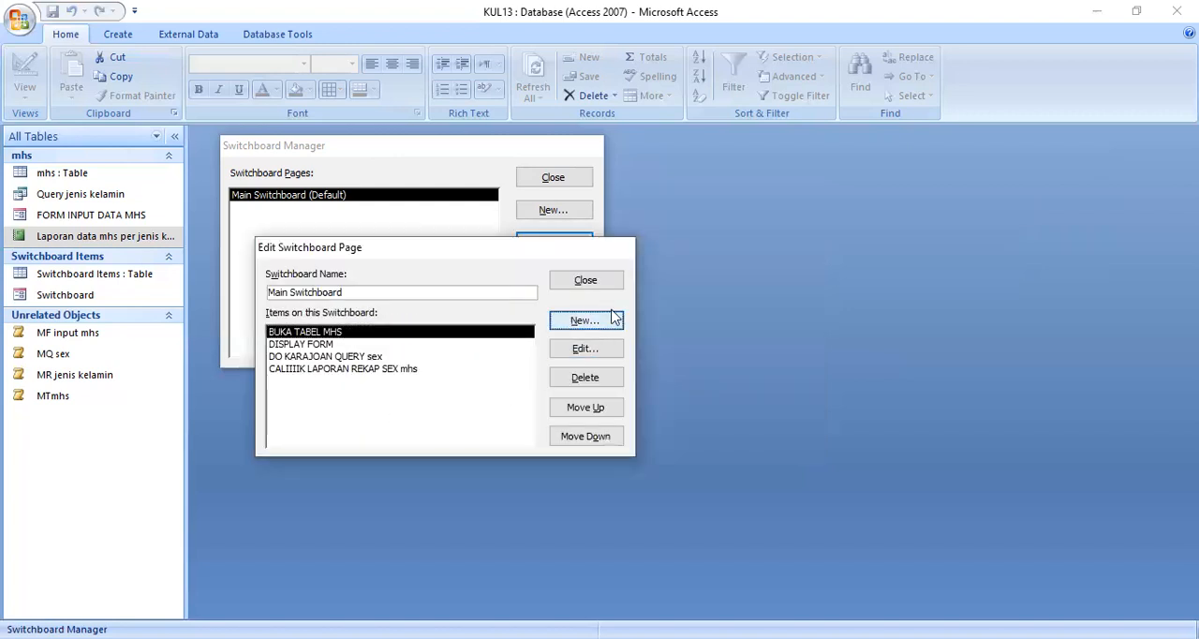
pyautogui.write('EXIT, lah sa')
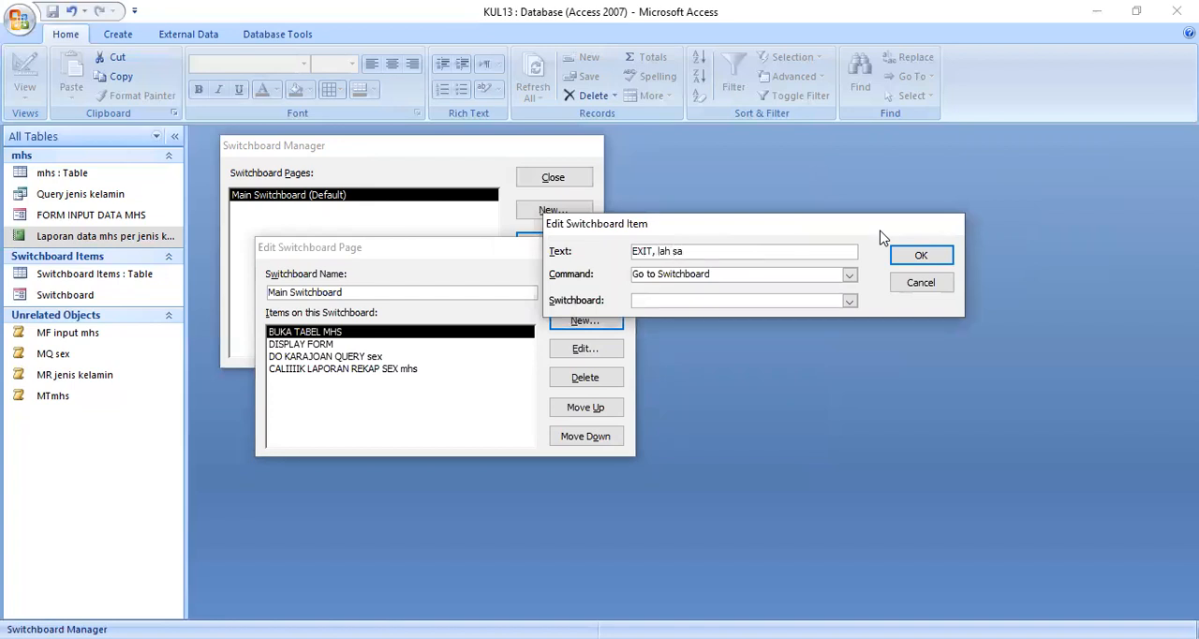
pyautogui.write('lsasai a')
pyautogui.press('BackSpace')
pyautogui.write('pk, ')
pyautogui.write('tapi masi')
pyautogui.write('n=')
pyautogui.press('BackSpace')
pyautogui.press('BackSpace')
pyautogui.press('BackSpace')
pyautogui.write('ih n')
pyautogui.write('alau')
pyautogui.click(850, 276)
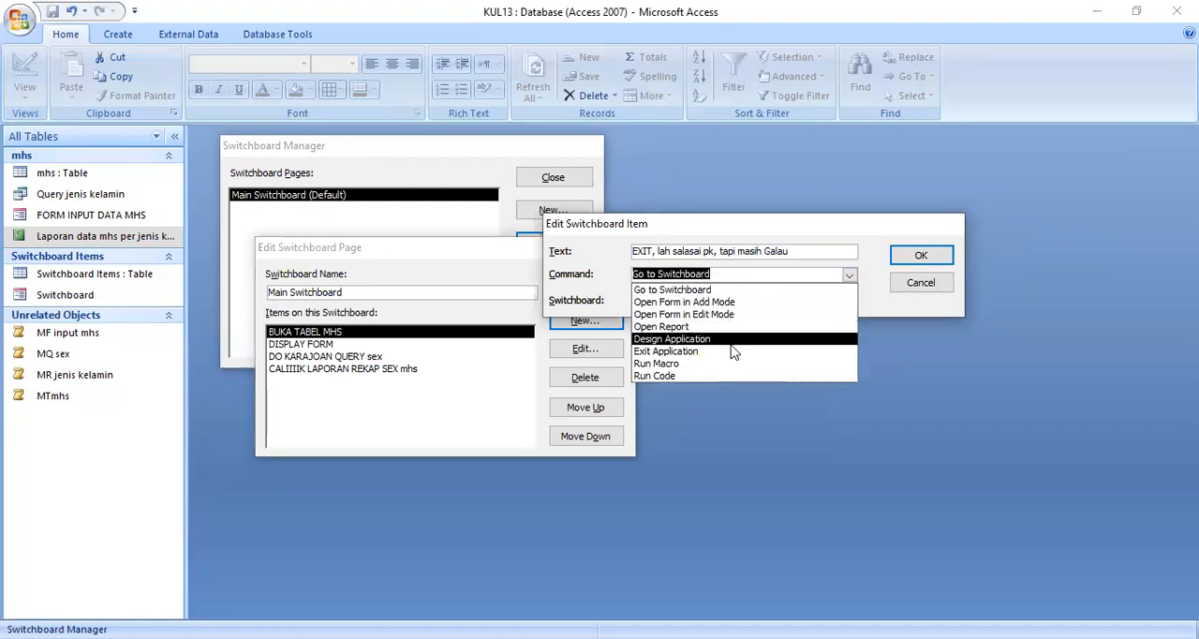
pyautogui.click(734, 357)
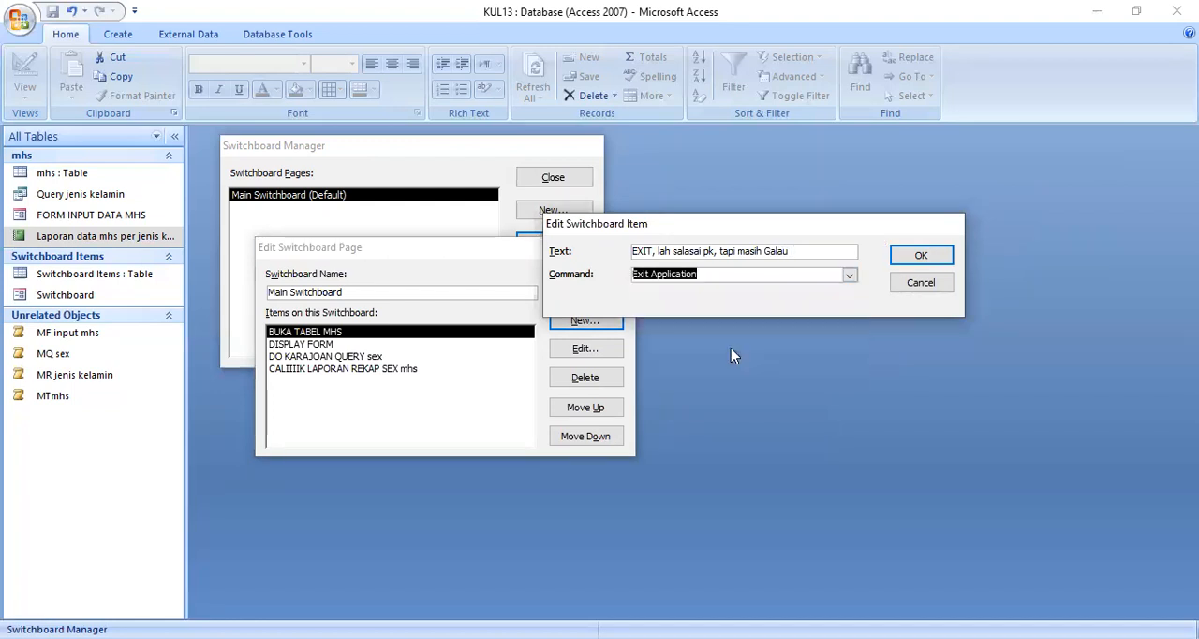
pyautogui.click(920, 255)
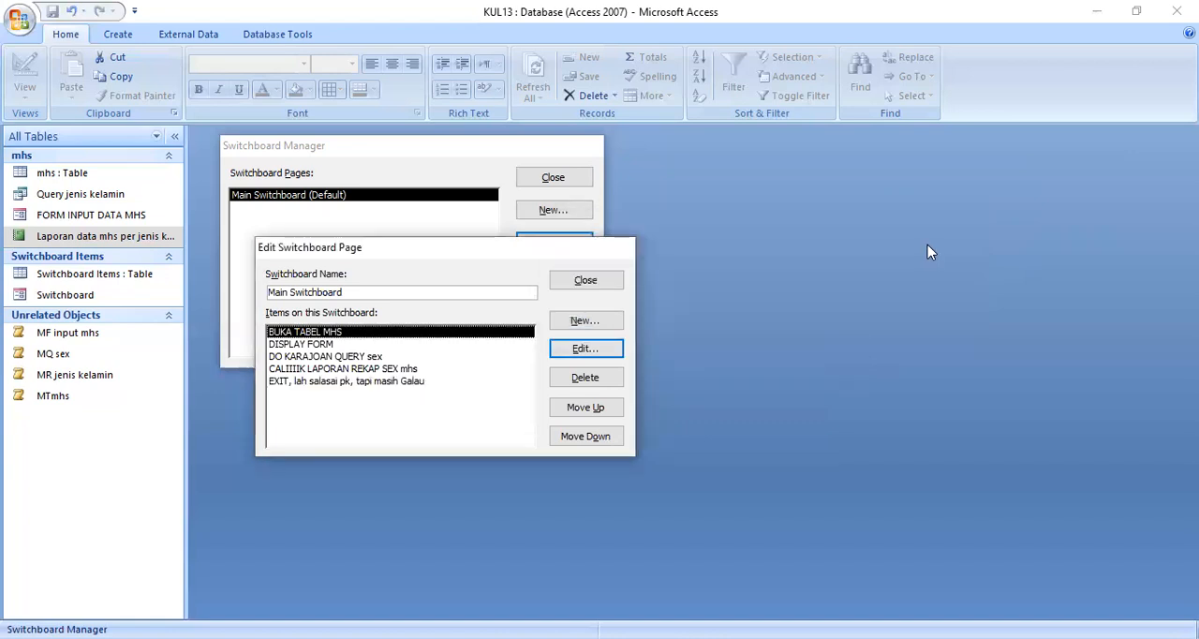
# Step: Close the Switchboard Manager and open the Switchboard form
pyautogui.click(609, 282)
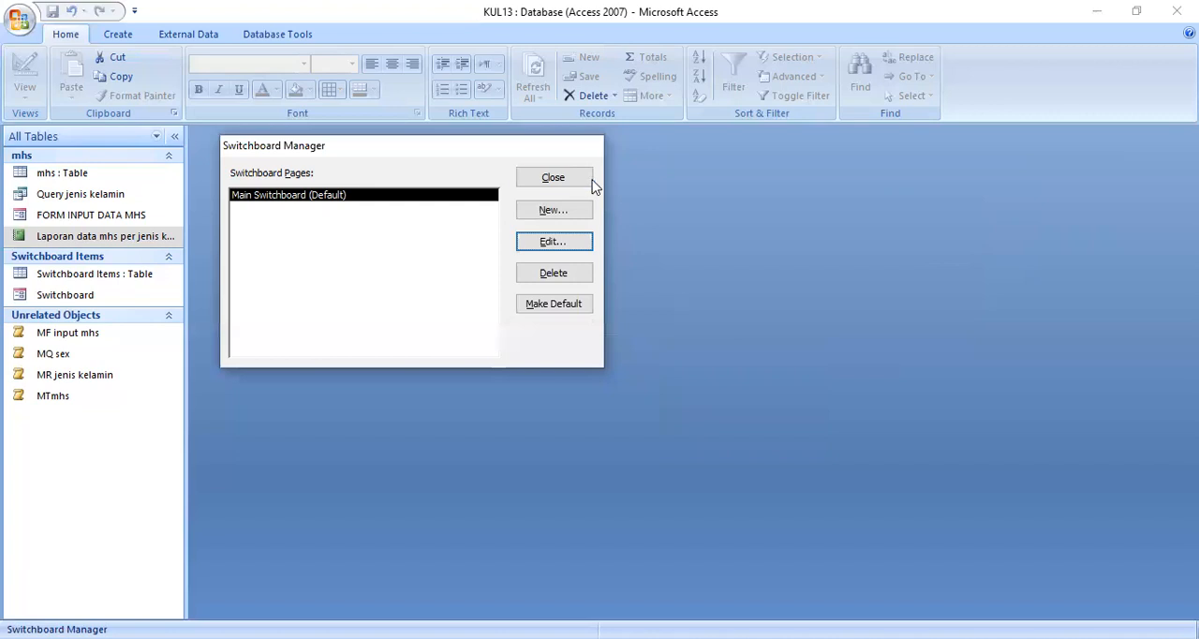
pyautogui.click(588, 185)
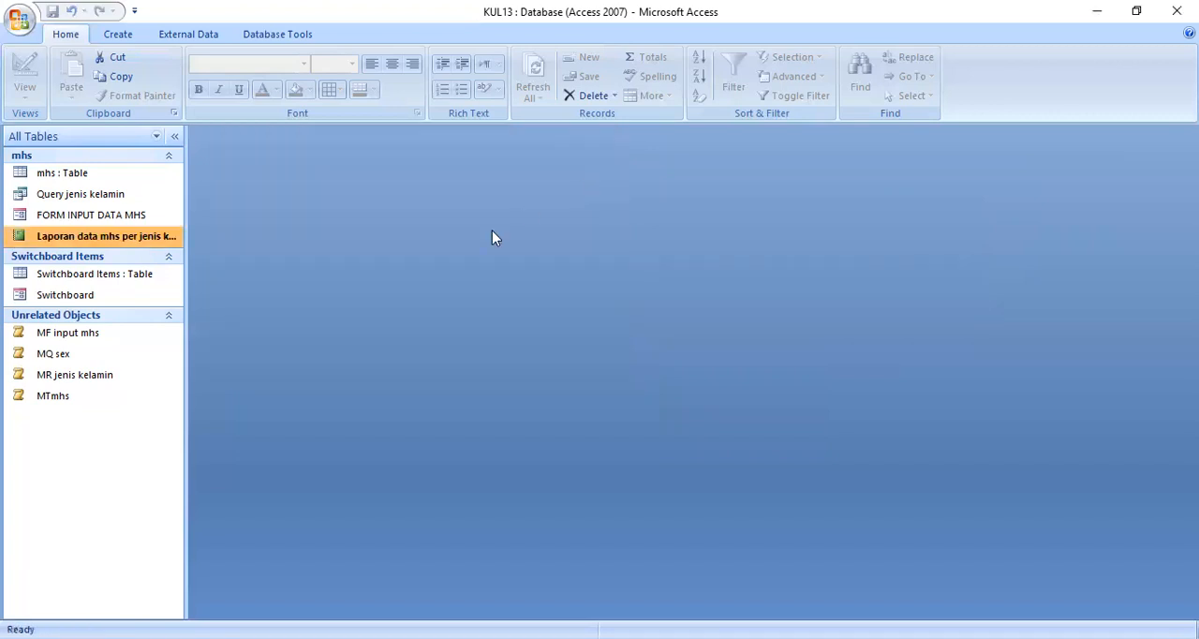
pyautogui.doubleClick(110, 308)
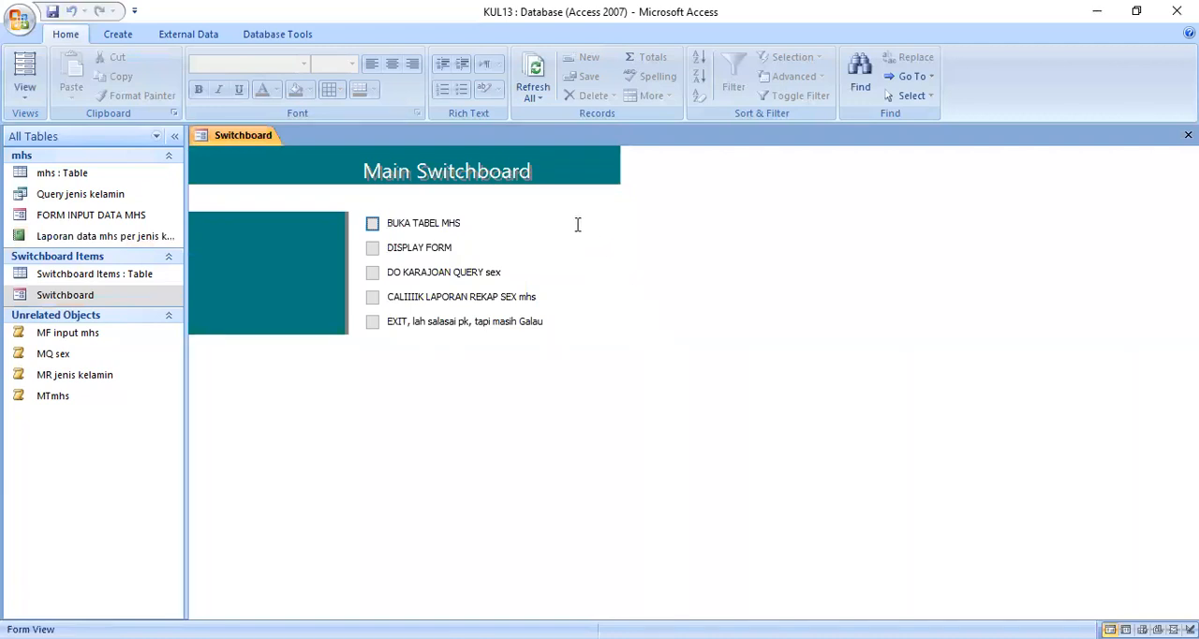
# Step: Test the switchboard items that launch the mhs table, input form, sex query and student report, returning to the switchboard between them
pyautogui.click(373, 223)
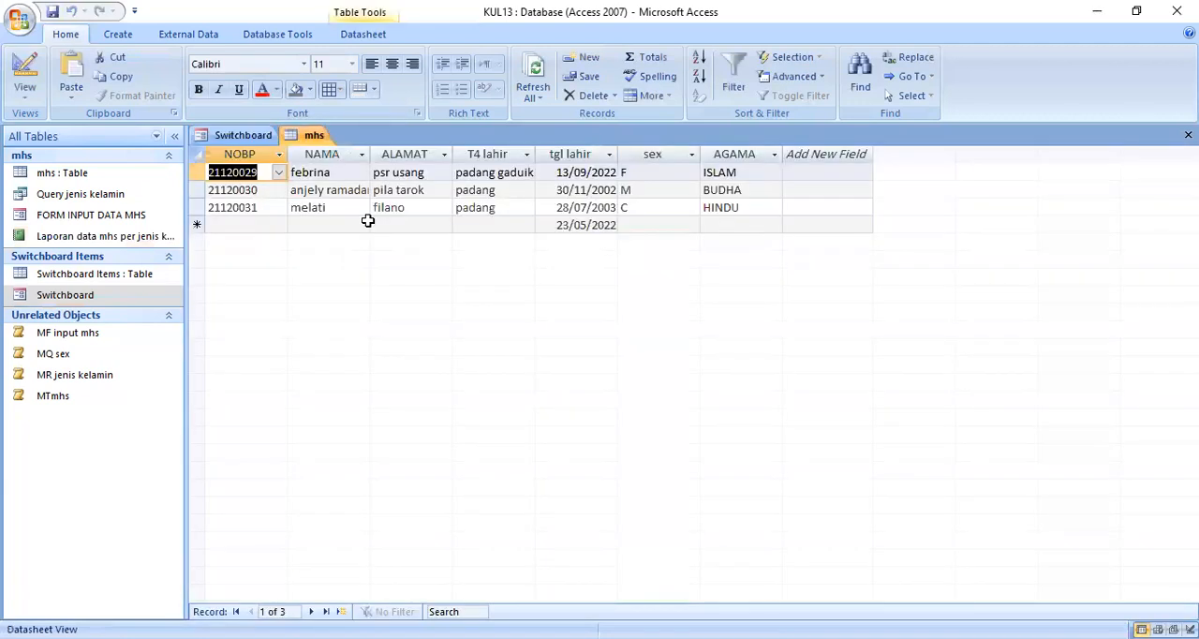
pyautogui.click(243, 135)
pyautogui.click(377, 248)
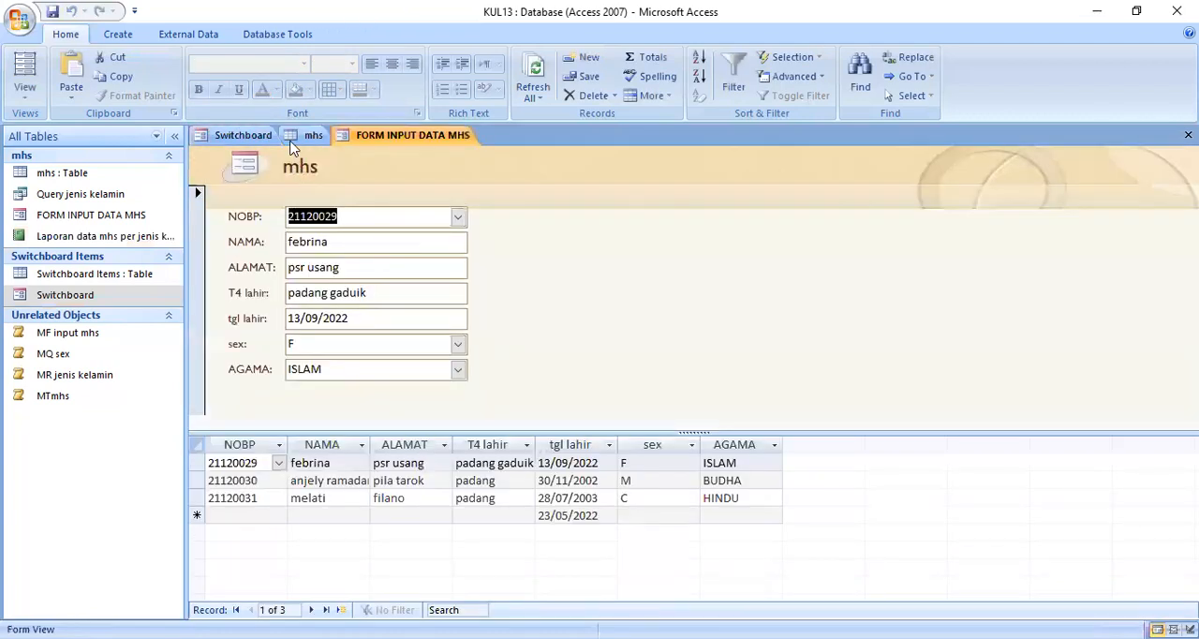
pyautogui.click(245, 136)
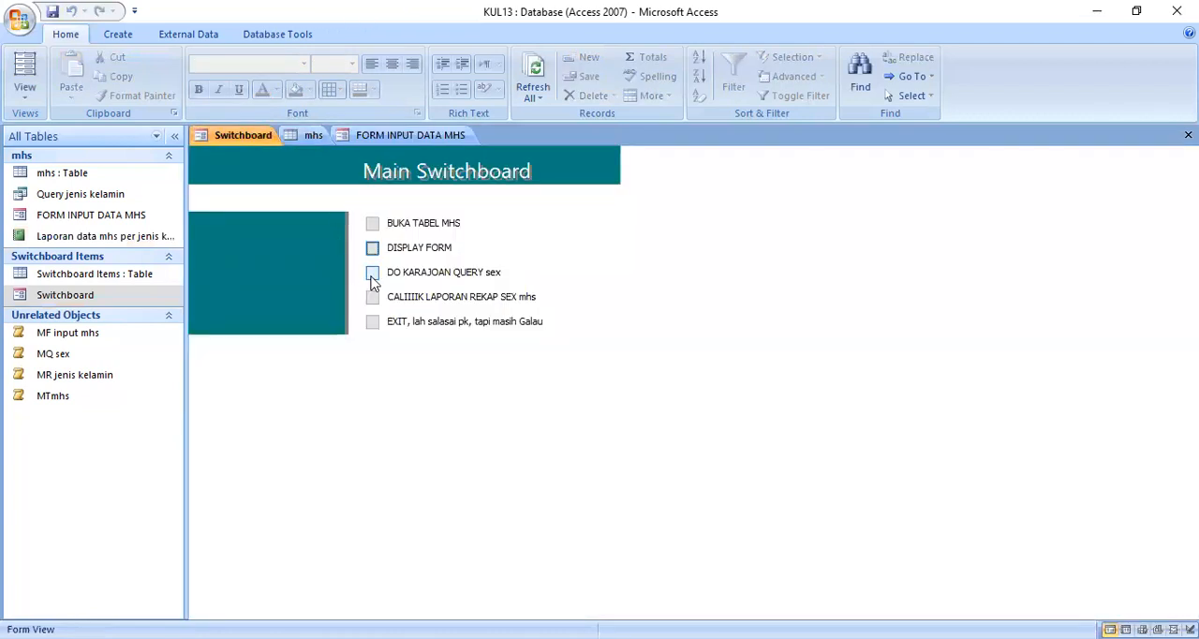
pyautogui.click(372, 274)
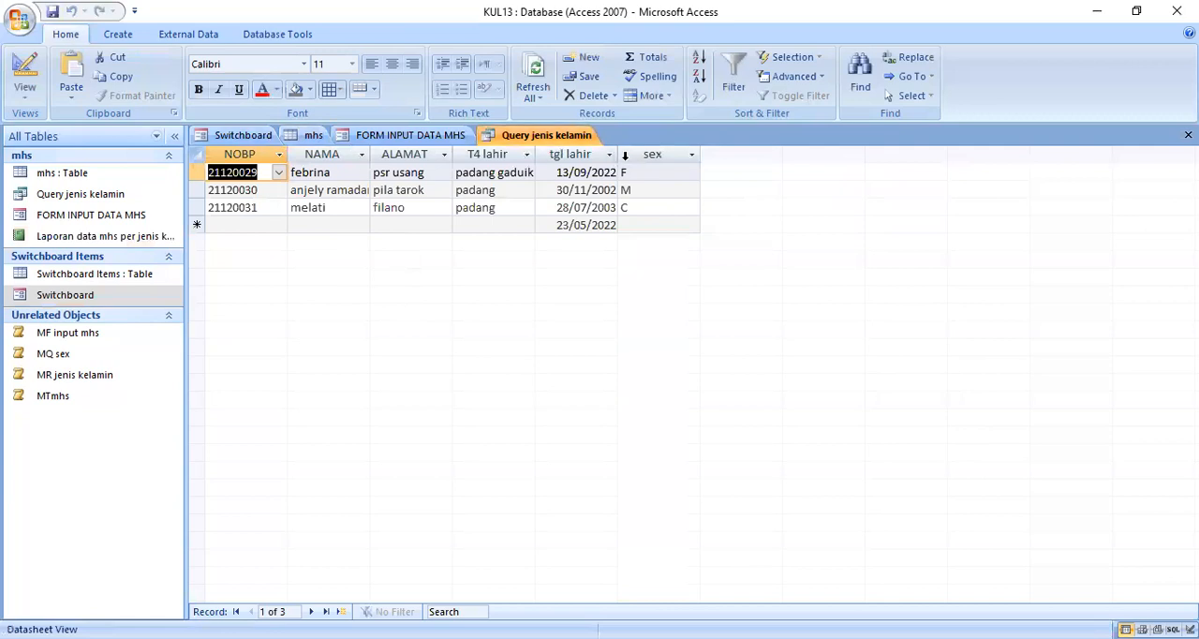
pyautogui.click(255, 136)
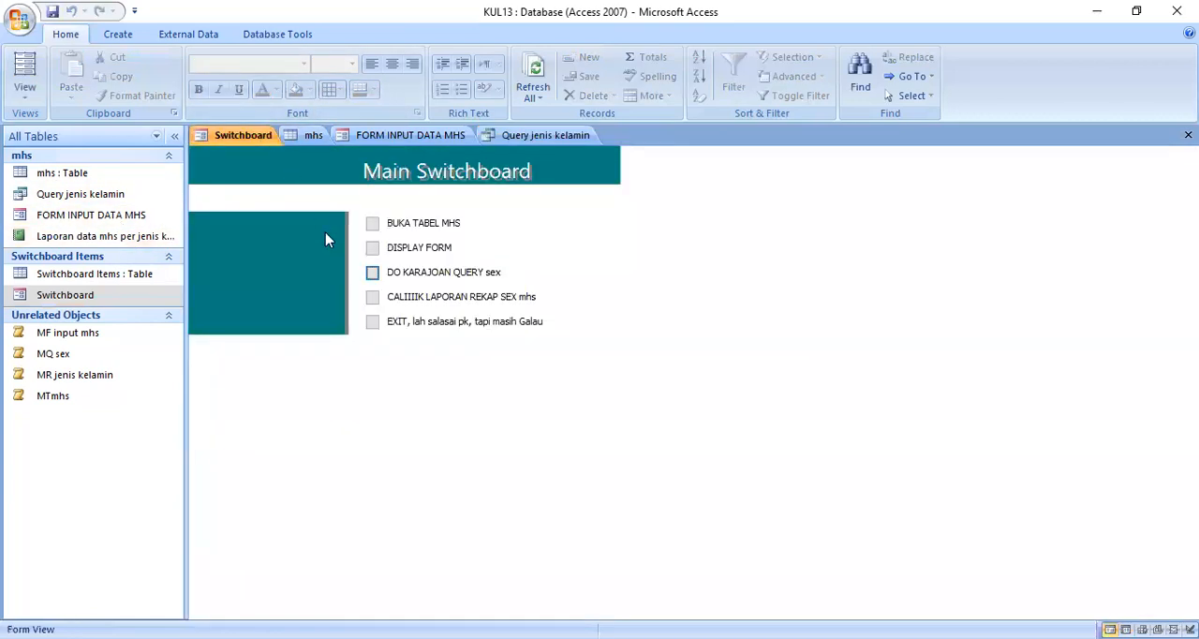
pyautogui.click(372, 300)
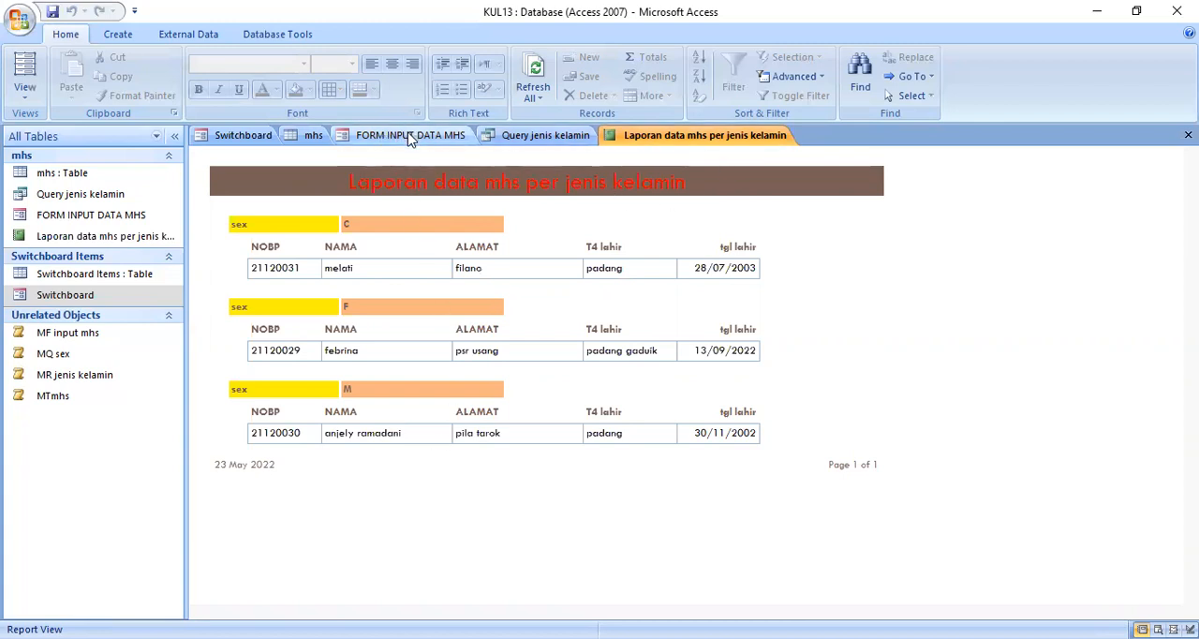
# Step: Start a new record in the mhs table and fill in the student's NOBP number, name and address
pyautogui.click(312, 137)
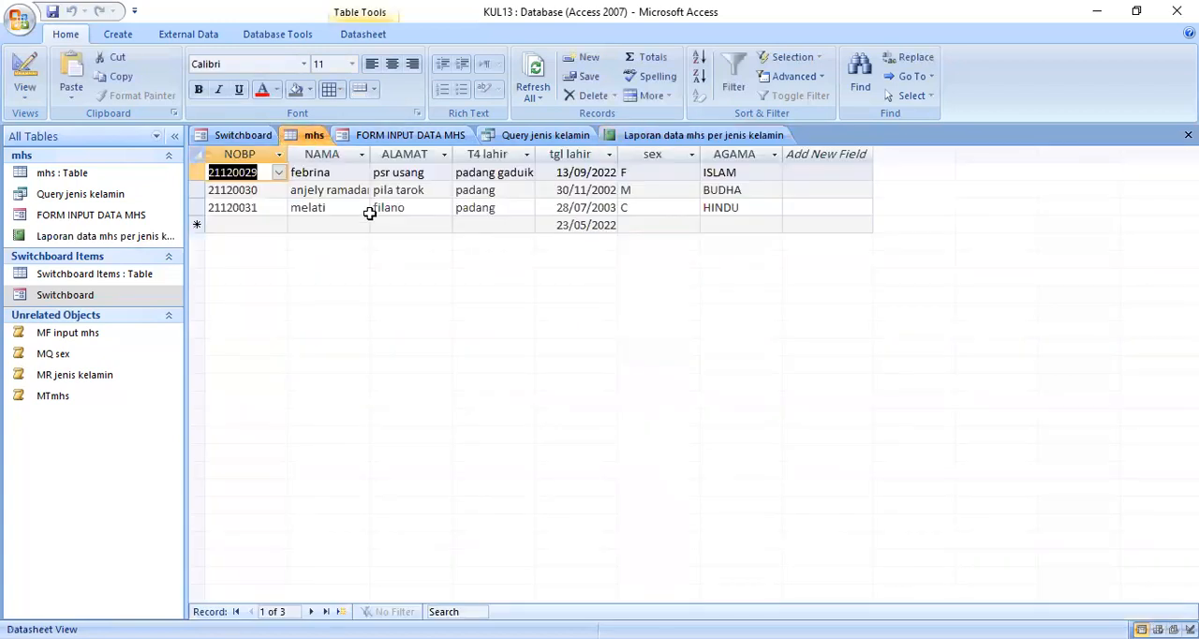
pyautogui.click(239, 225)
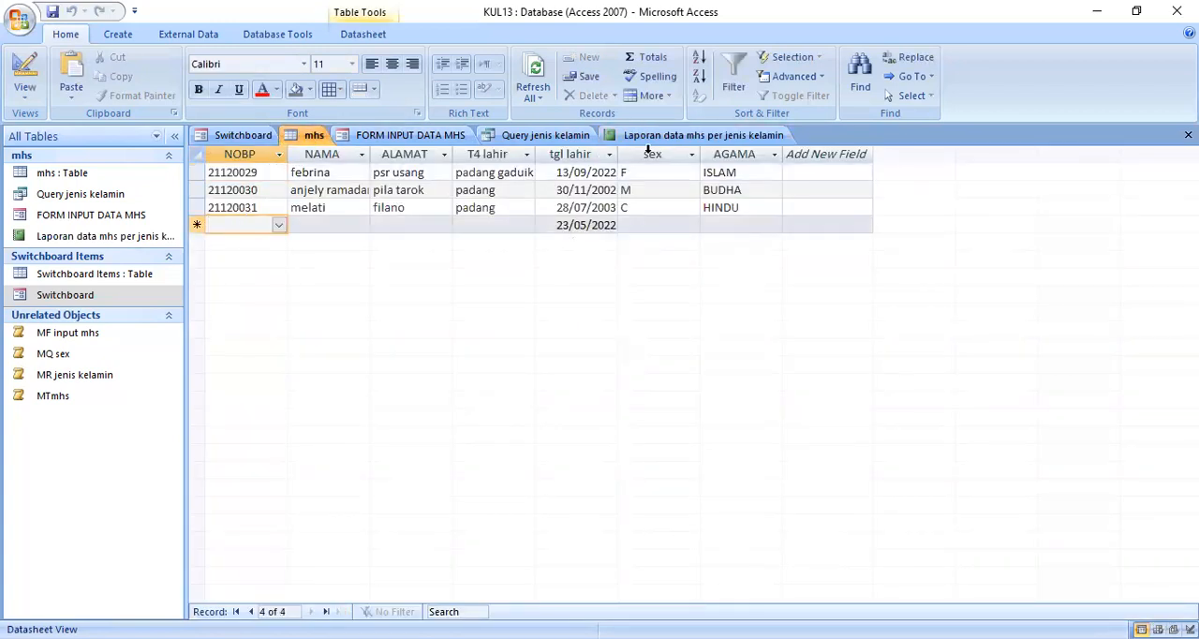
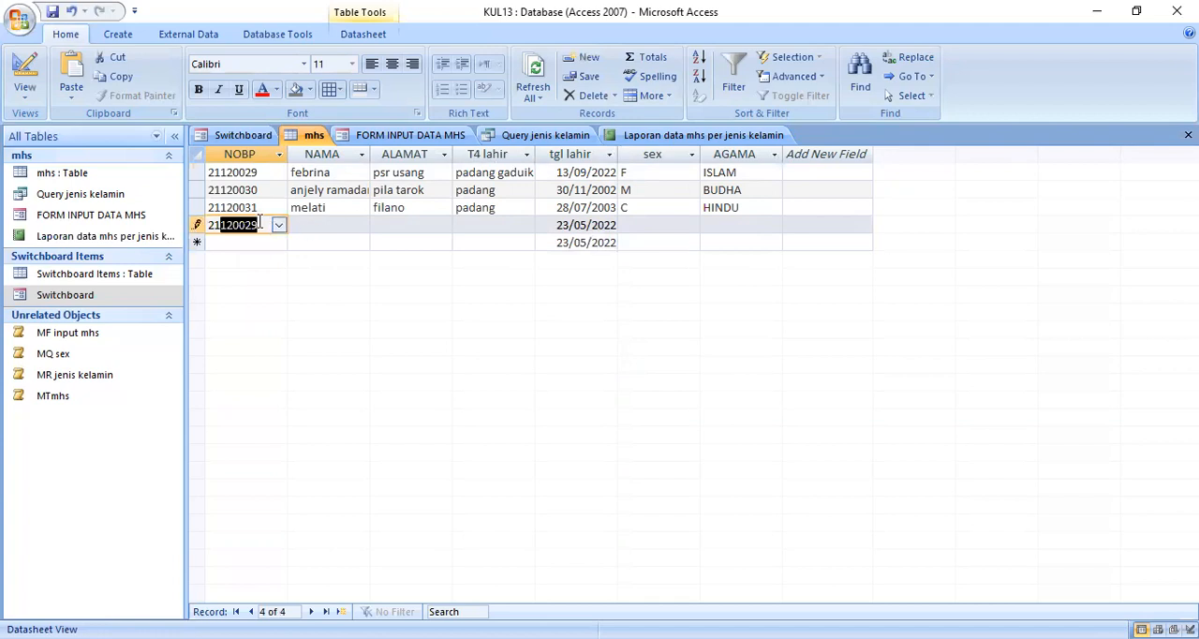
pyautogui.moveTo(252, 224); pyautogui.dragTo(258, 224)
pyautogui.write('8')
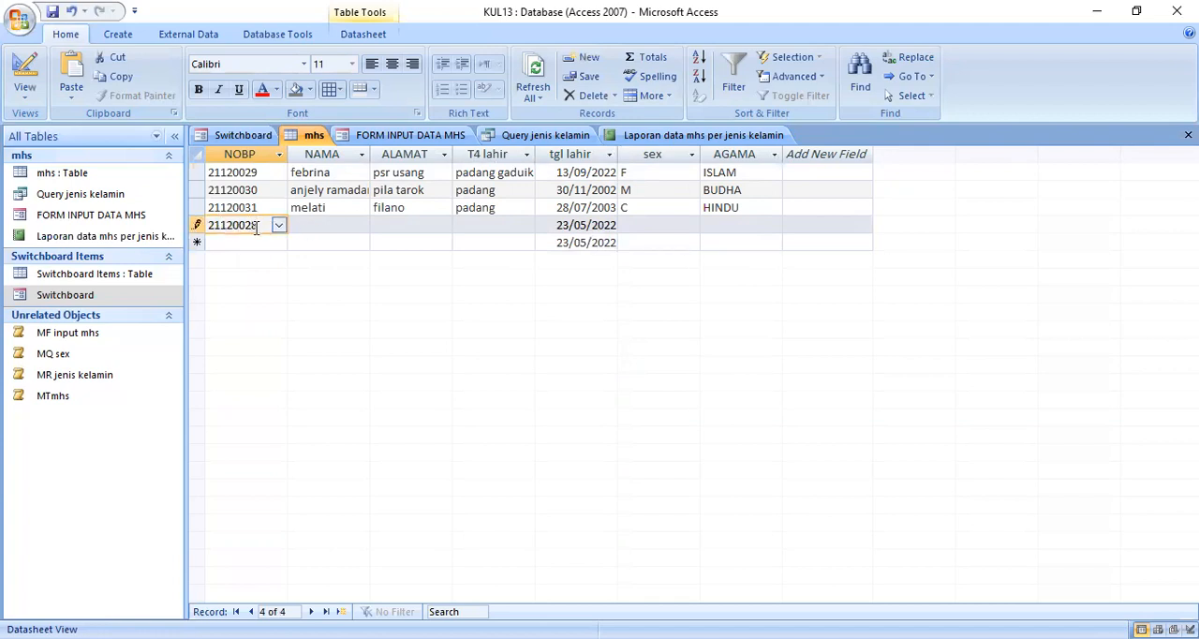
pyautogui.click(332, 225)
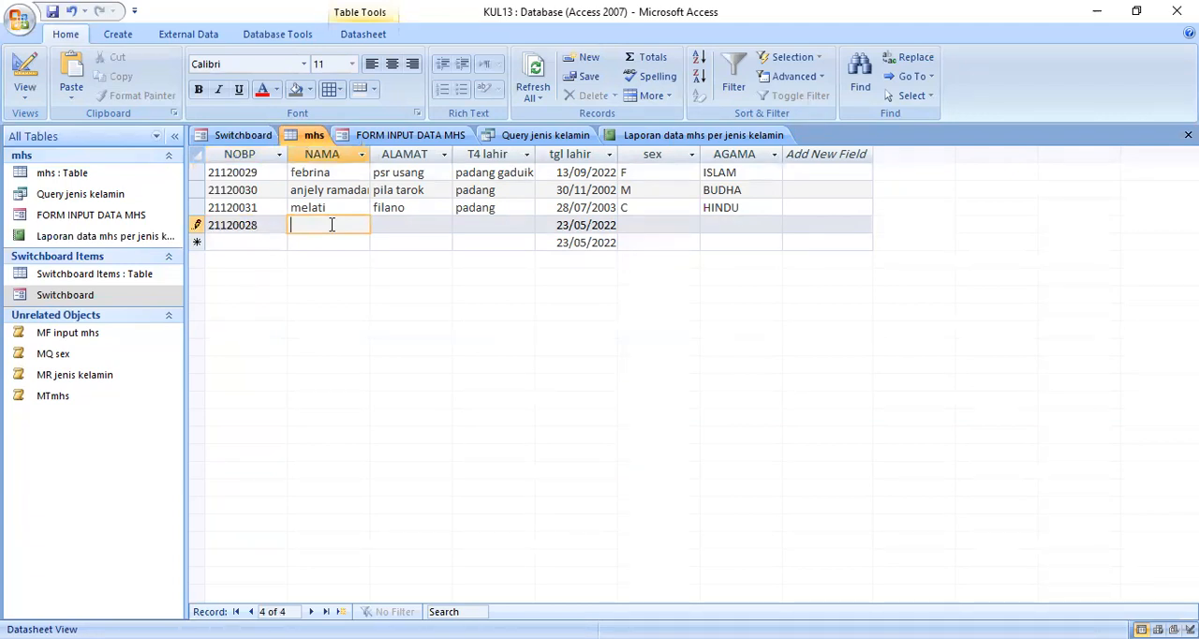
pyautogui.write('riri')
pyautogui.click(421, 224)
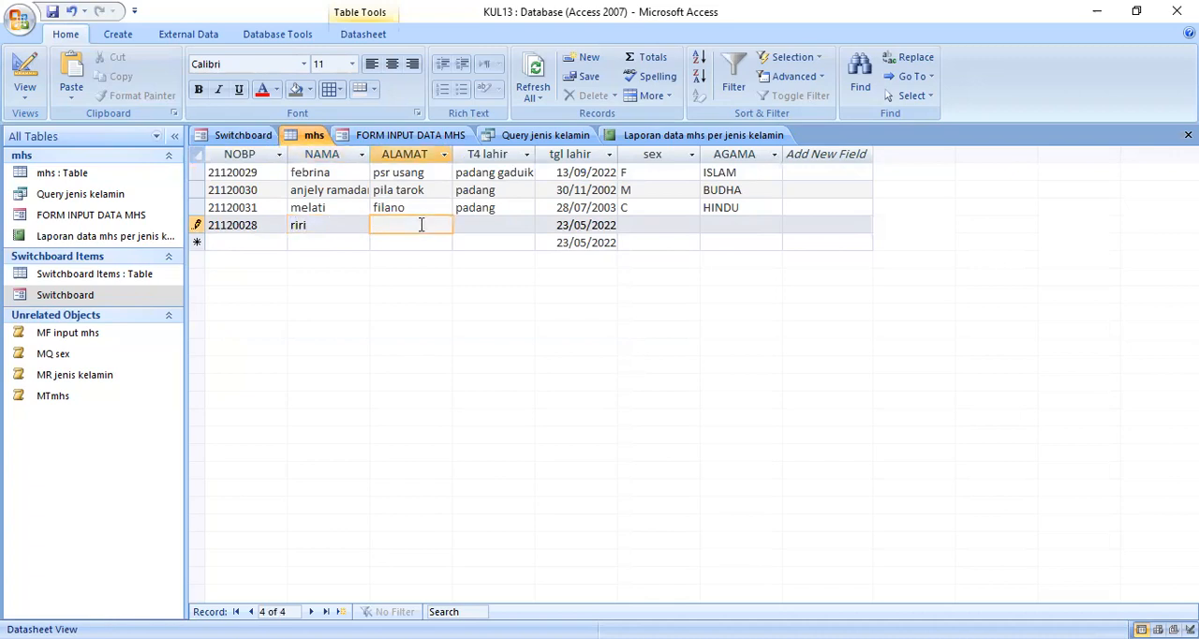
pyautogui.write('anduring')
# Step: Enter sagir taluat as the new record's T4 lahir and keep its default tgl lahir
pyautogui.click(503, 224)
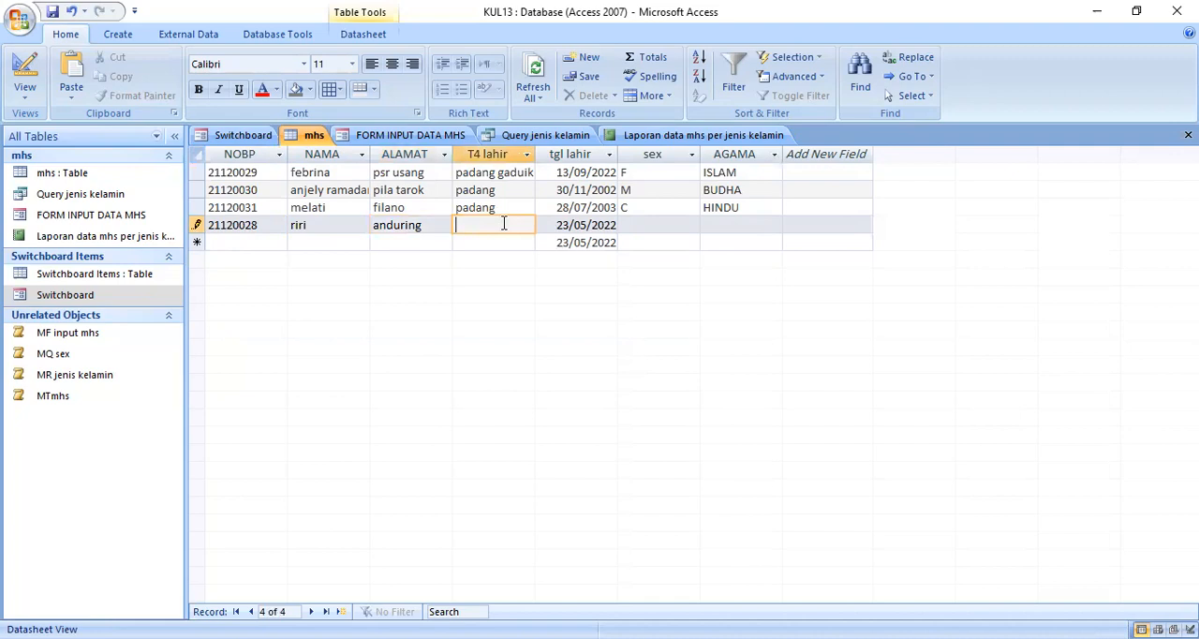
pyautogui.write('sagir taluat')
pyautogui.press('Tab')
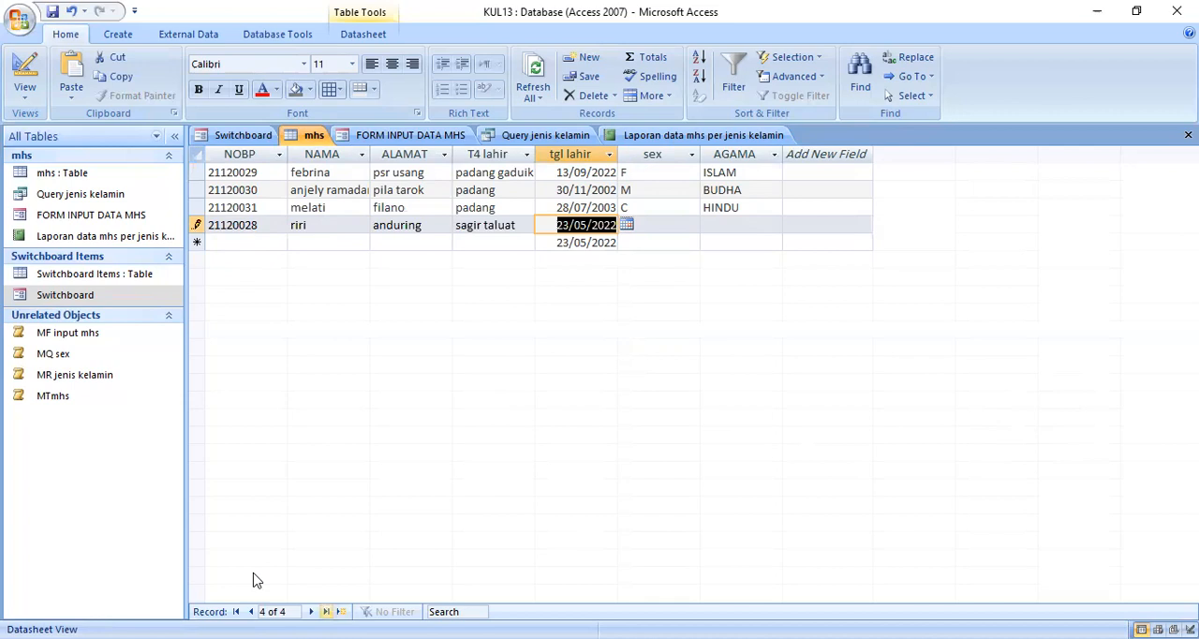
# Step: Set the new record's sex to C and AGAMA to KRISTEN, and save the record
pyautogui.click(685, 225)
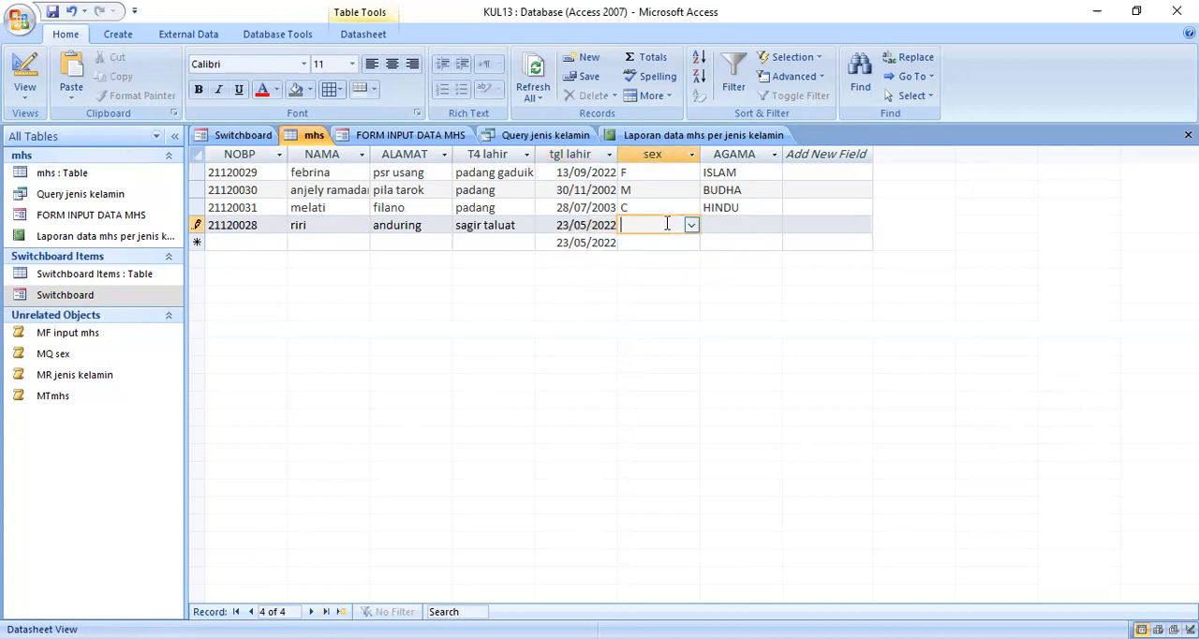
pyautogui.click(692, 226)
pyautogui.click(651, 275)
pyautogui.click(752, 223)
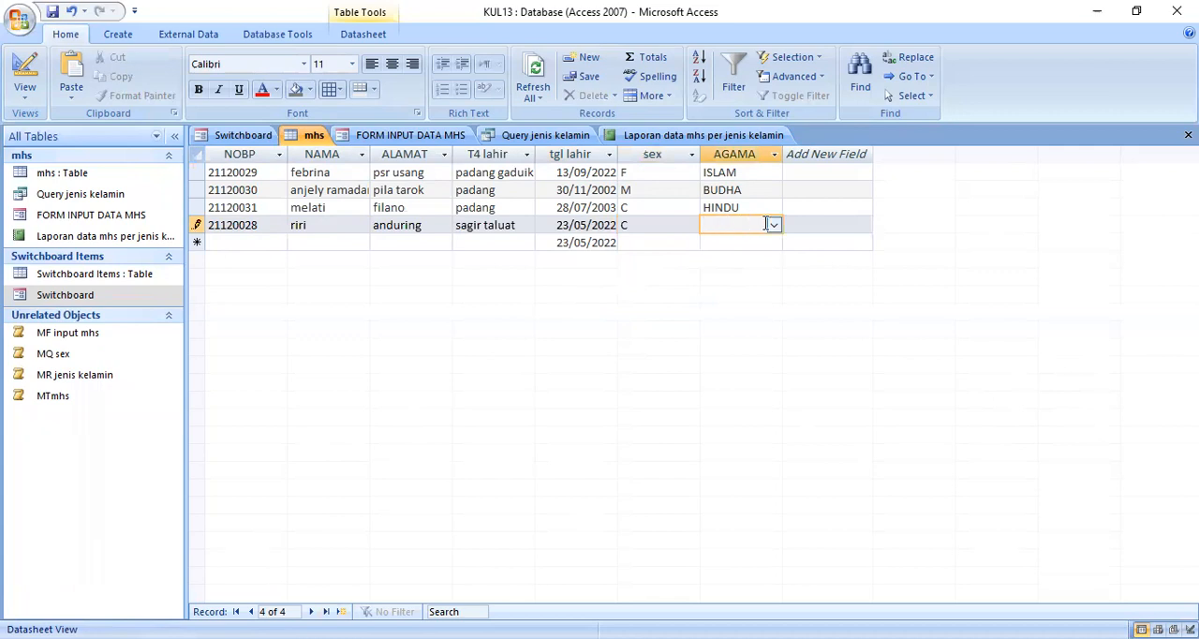
pyautogui.click(773, 225)
pyautogui.click(755, 259)
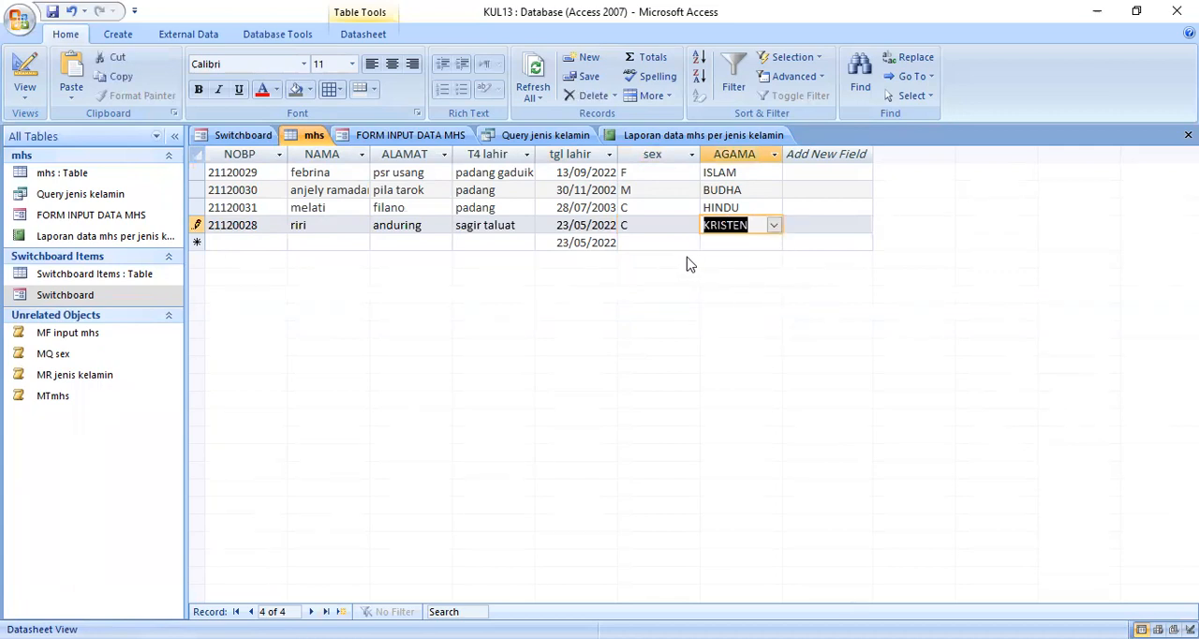
pyautogui.press('Return')
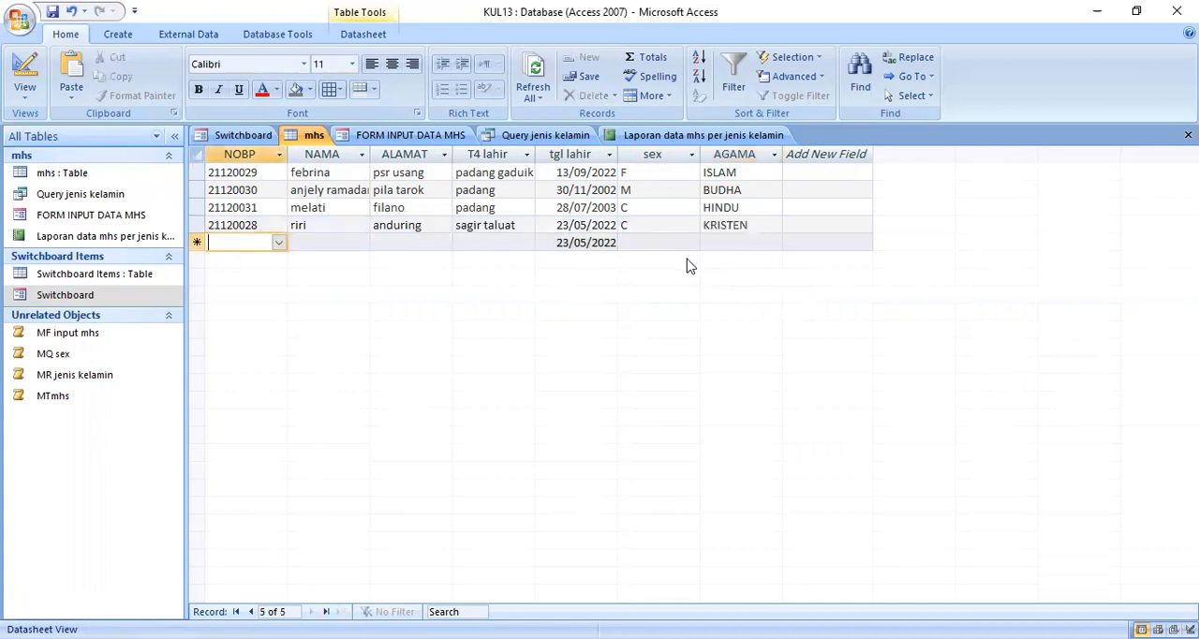
# Step: Check the open student report for the new record, and close all open objects including the switchboard
pyautogui.click(707, 138)
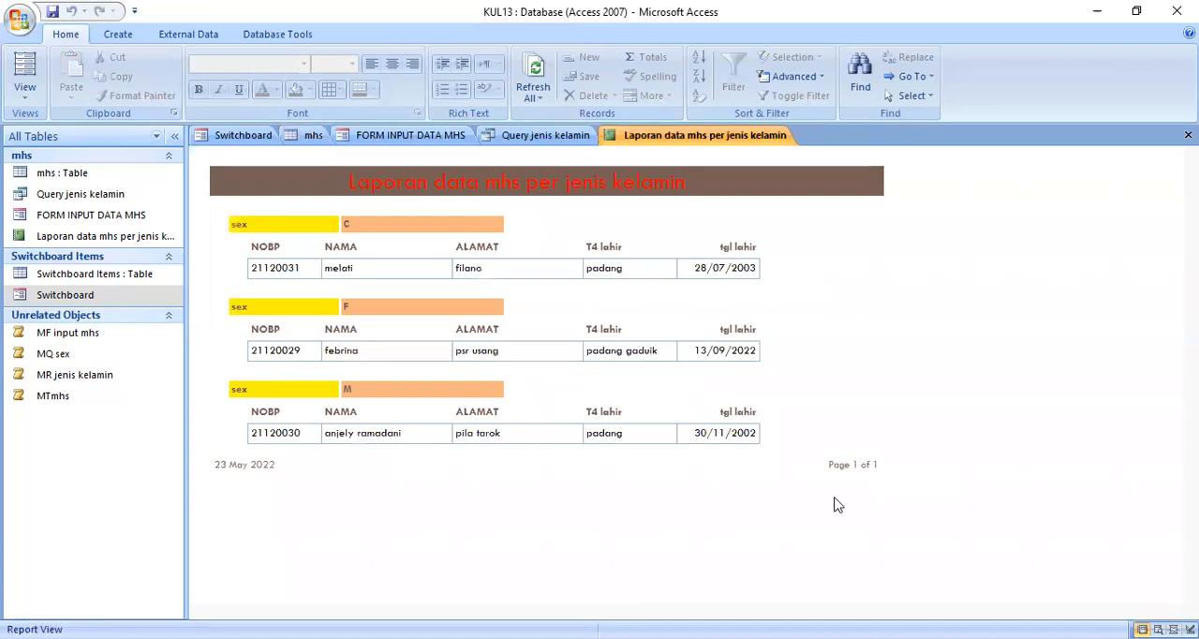
pyautogui.rightClick(652, 140)
pyautogui.click(608, 171)
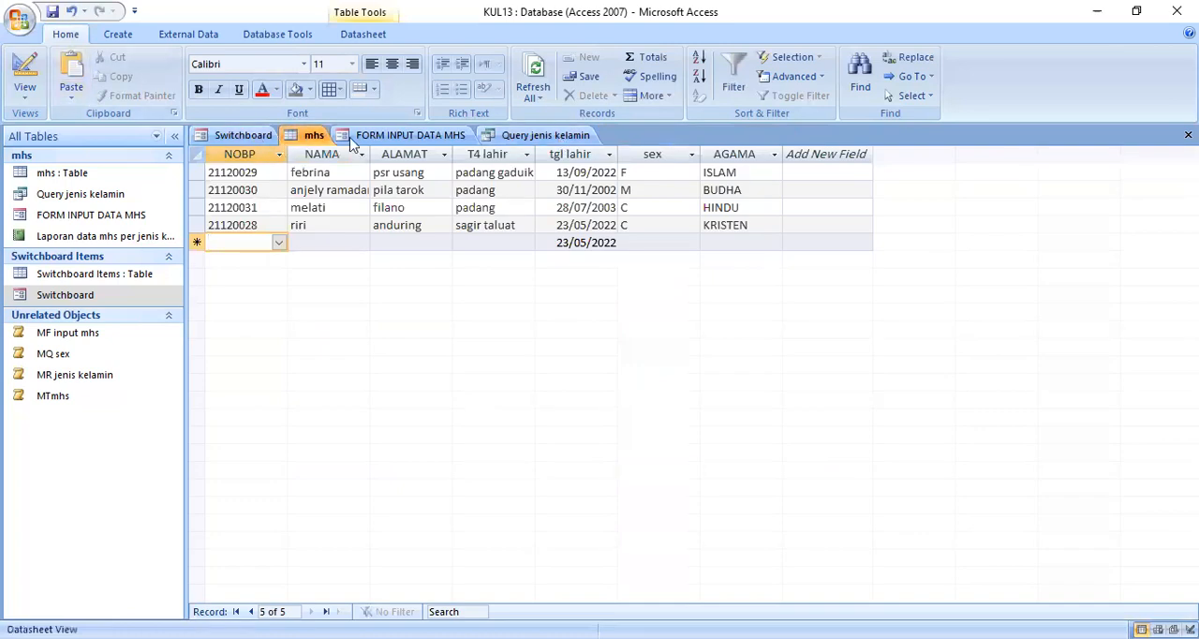
pyautogui.click(1187, 135)
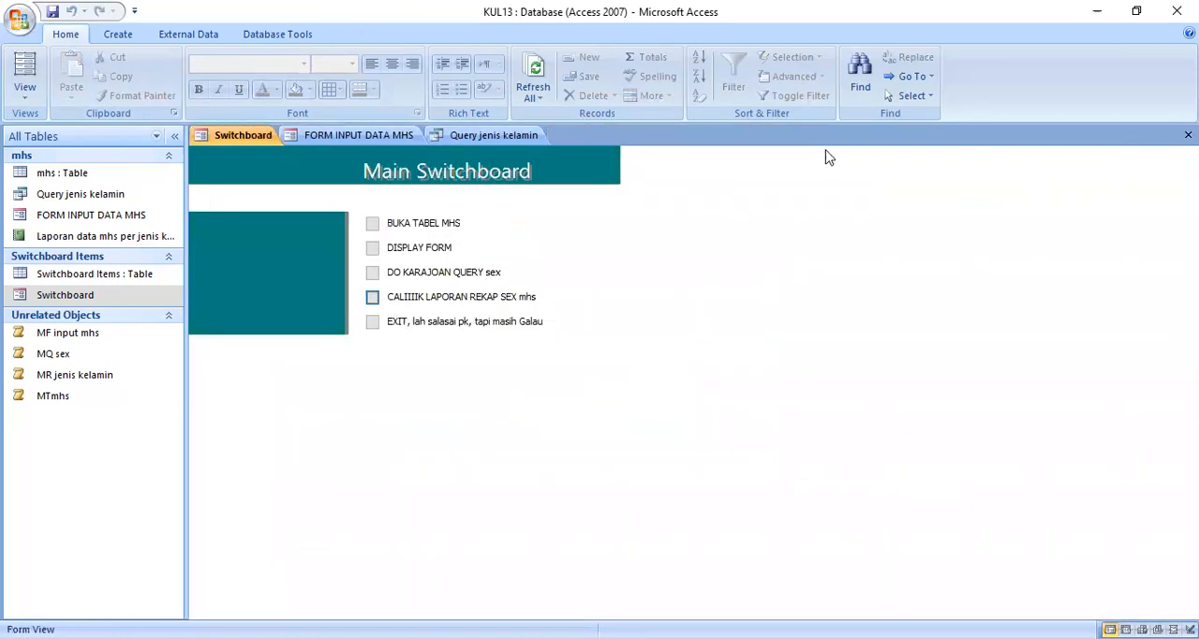
pyautogui.rightClick(475, 141)
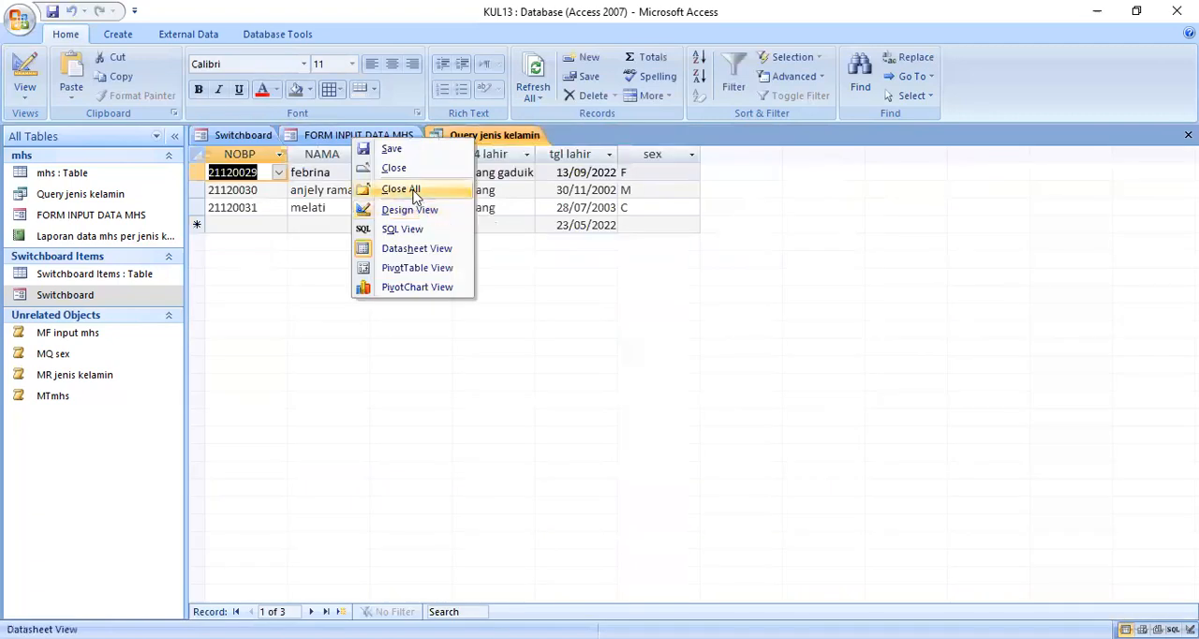
pyautogui.click(412, 192)
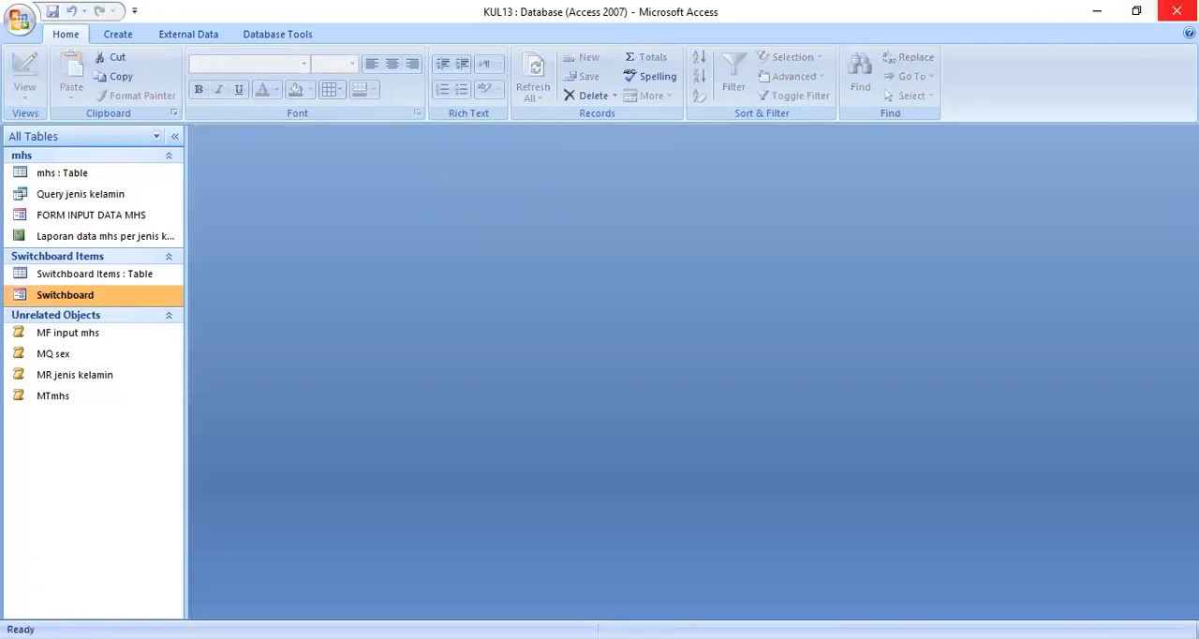
# Step: Reopen the Switchboard form, run its CALIIIIK LAPORAN REKAP SEX mhs item to view the refreshed report, and return to the switchboard
pyautogui.doubleClick(93, 298)
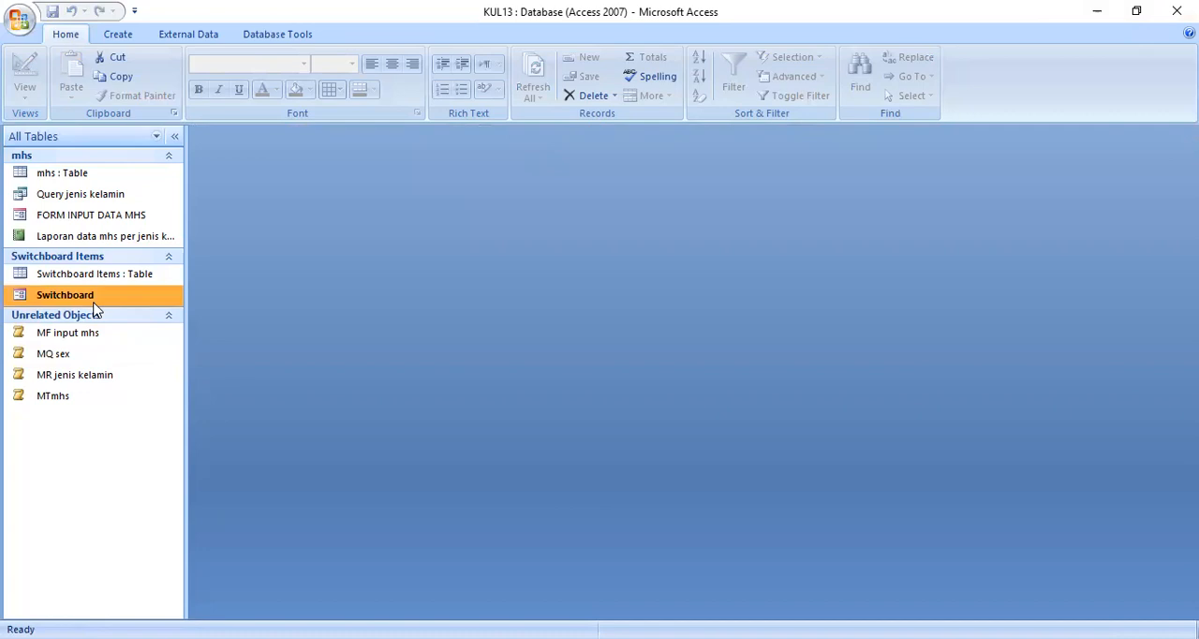
pyautogui.click(372, 297)
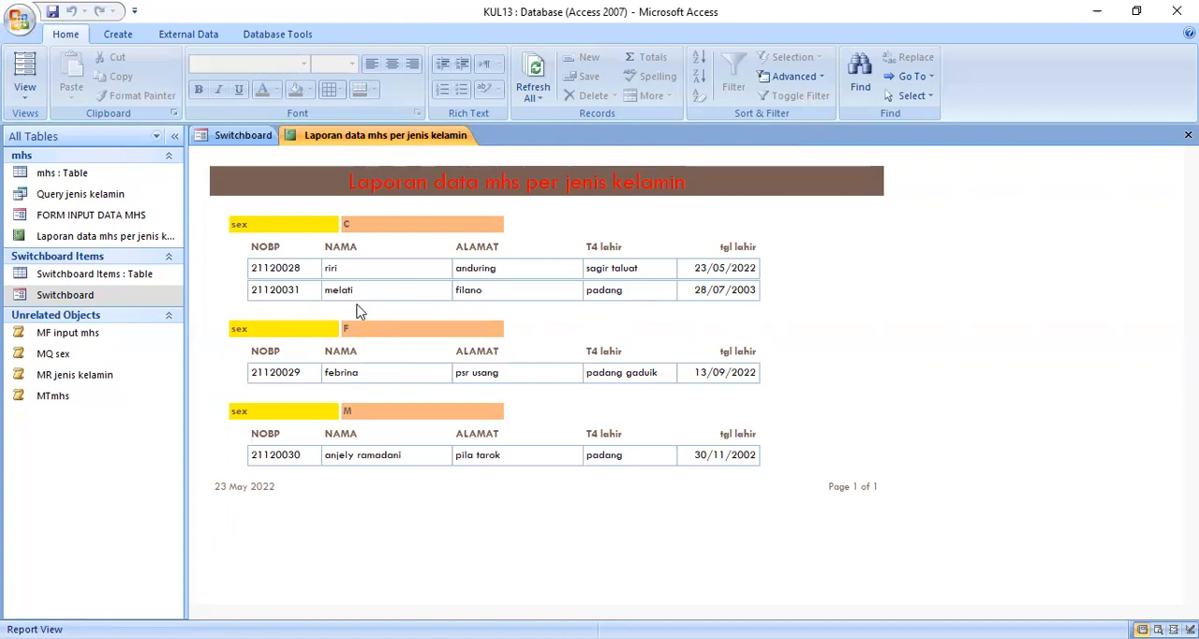
pyautogui.click(242, 135)
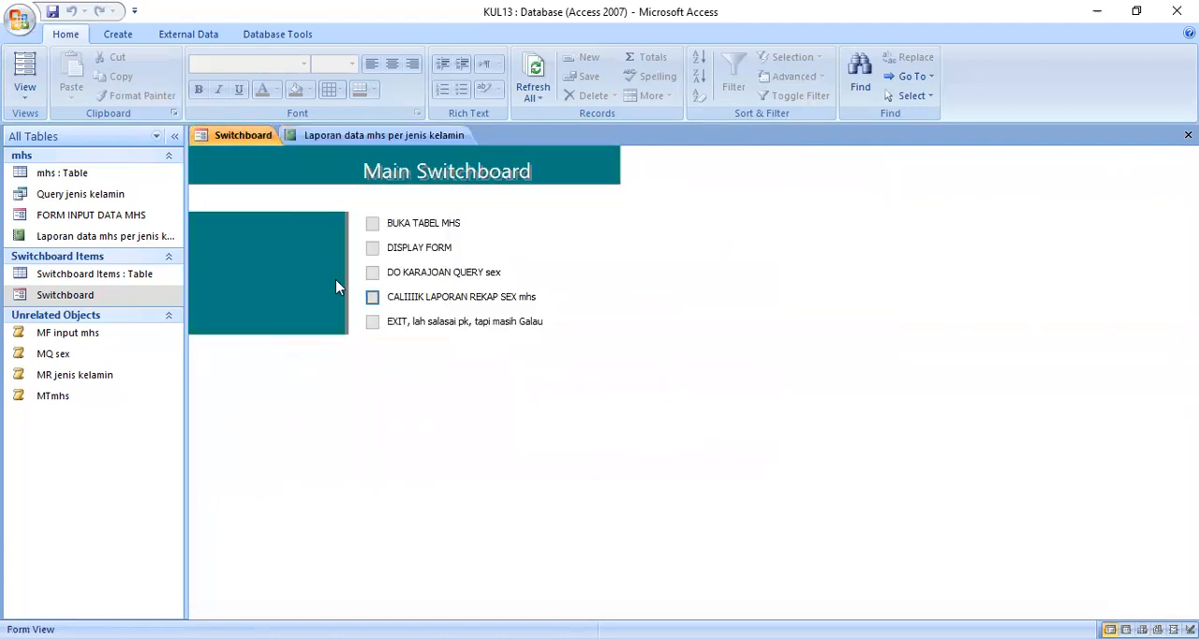